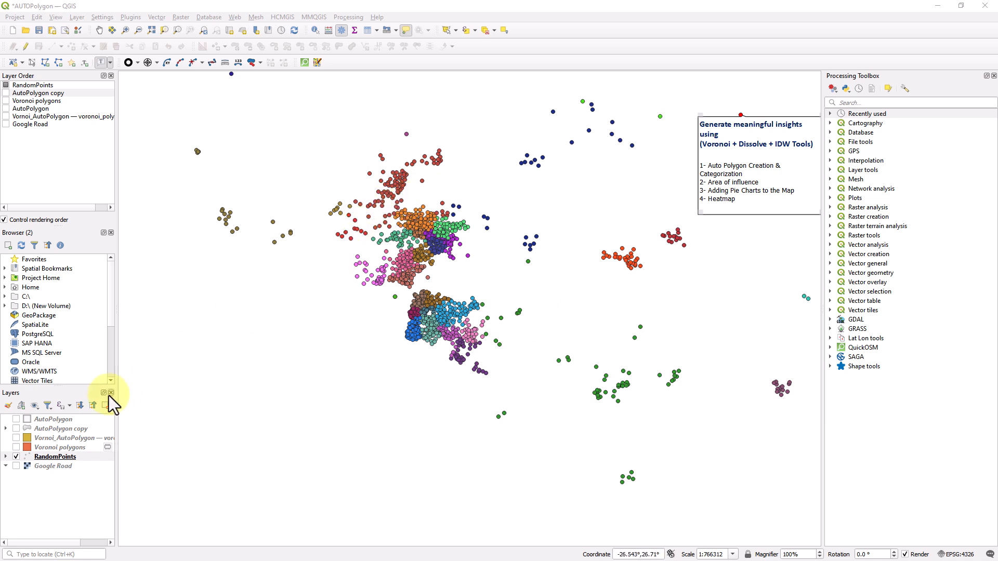
Open the attribute table of the RandomPoints layer, widen the City Name column to read it, and close the table
right_click(68, 457)
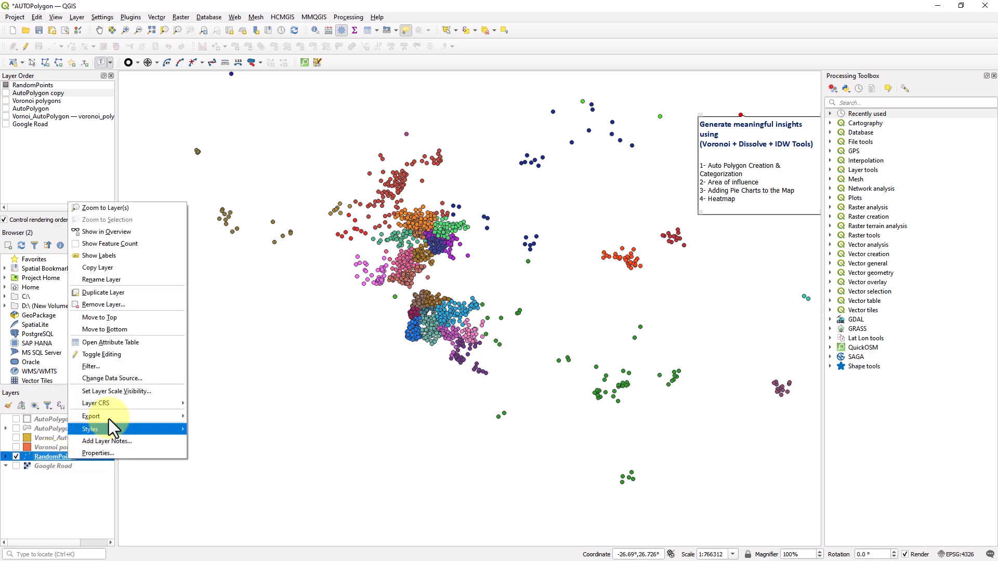
click(136, 344)
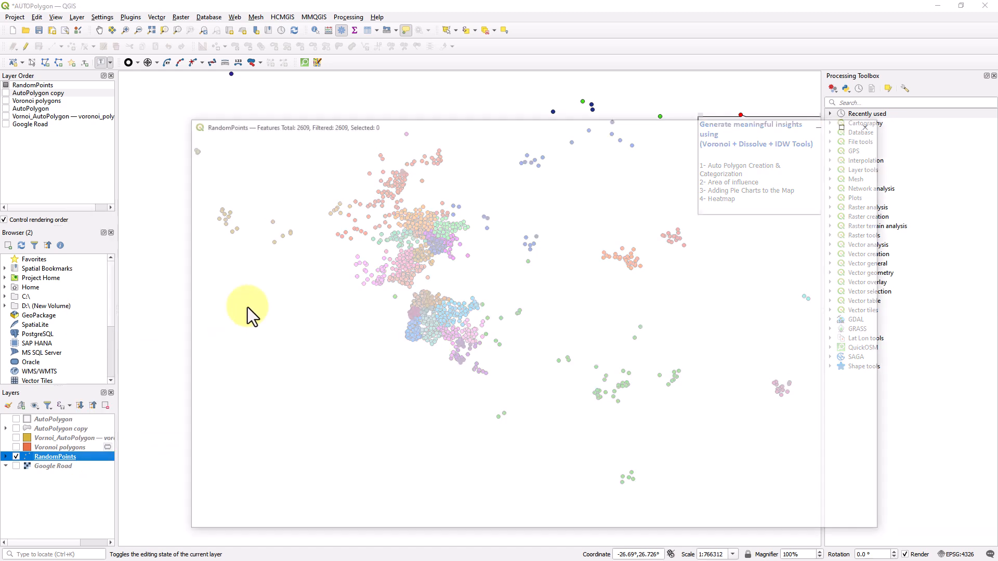
drag(370, 127, 625, 129)
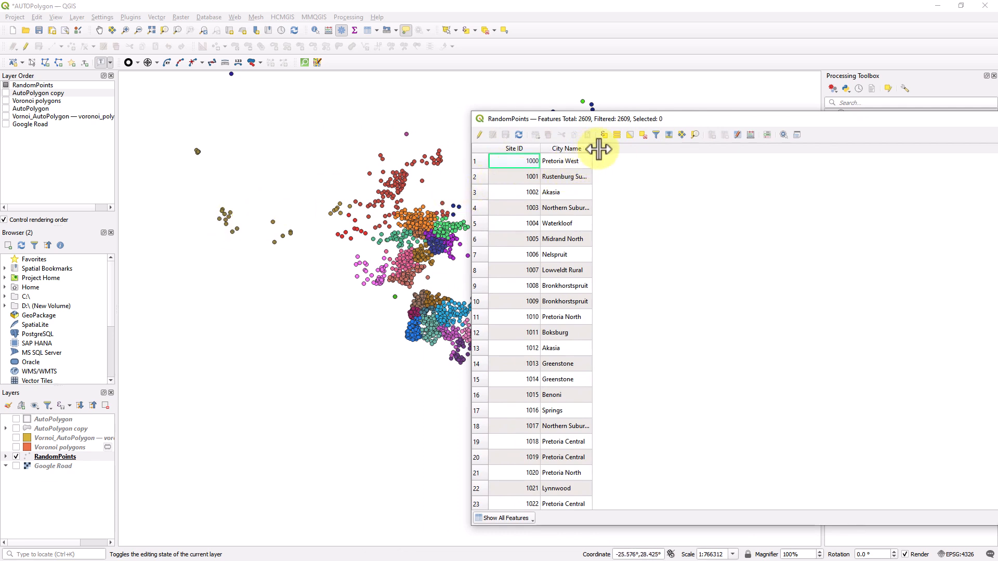
drag(592, 149, 641, 149)
drag(625, 116, 344, 155)
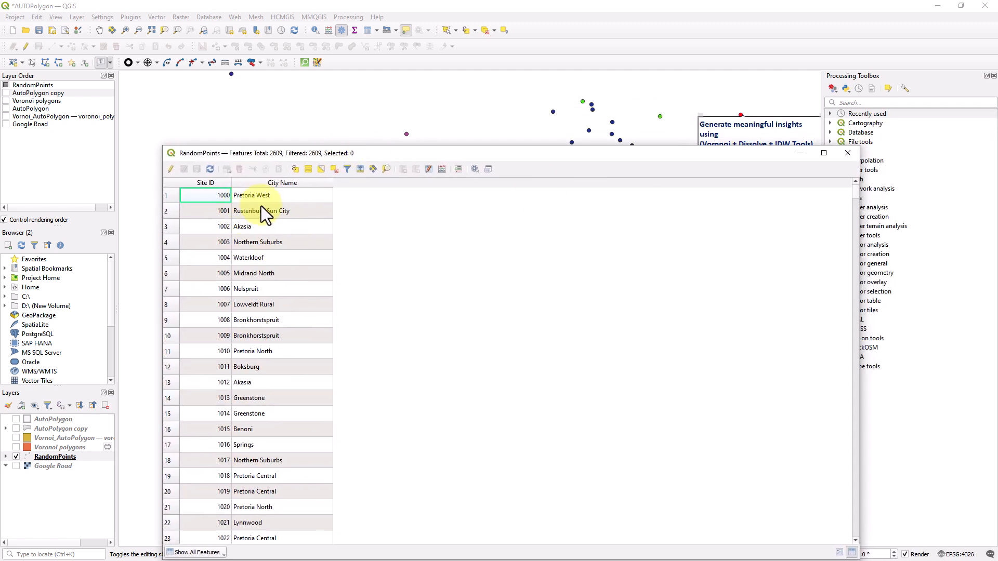
click(847, 153)
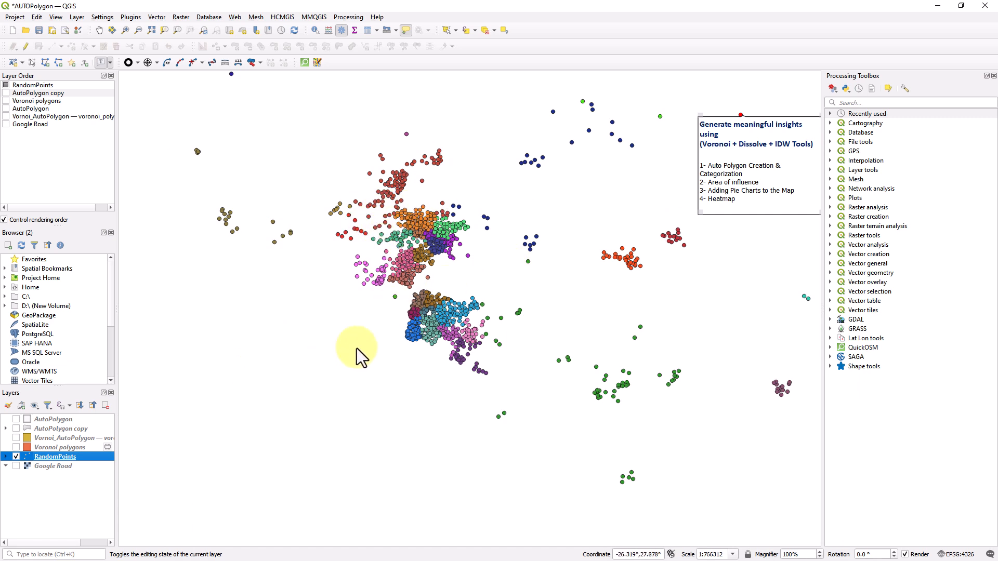
Preview the AutoPolygon and AutoPolygon copy layers in turn, then return to showing only the RandomPoints layer
click(16, 420)
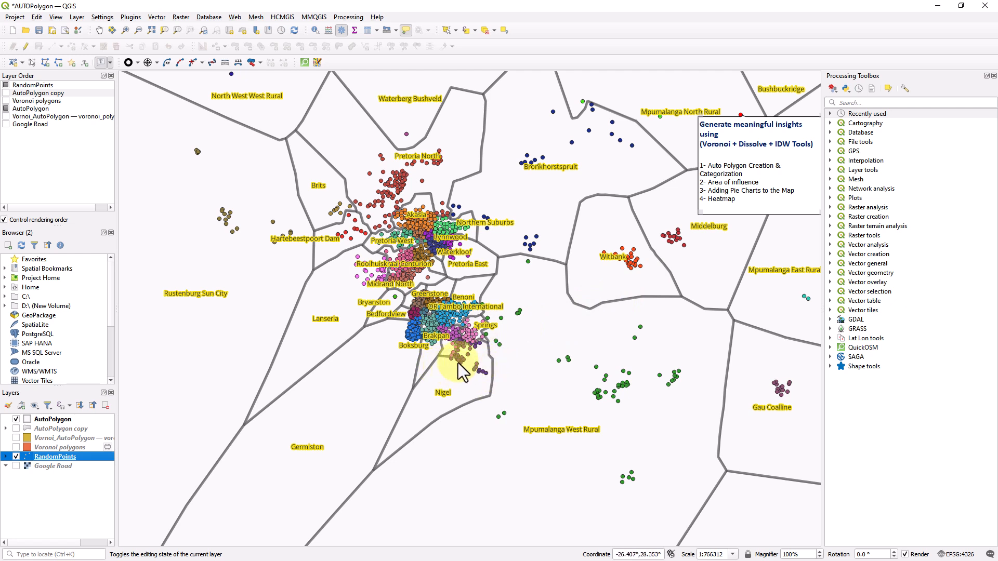
click(16, 419)
click(17, 429)
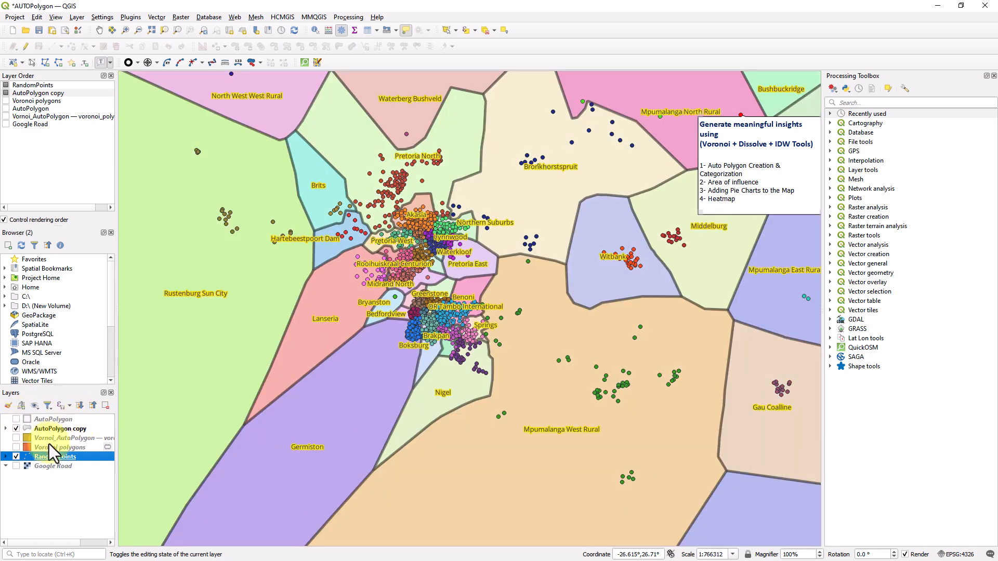
click(16, 456)
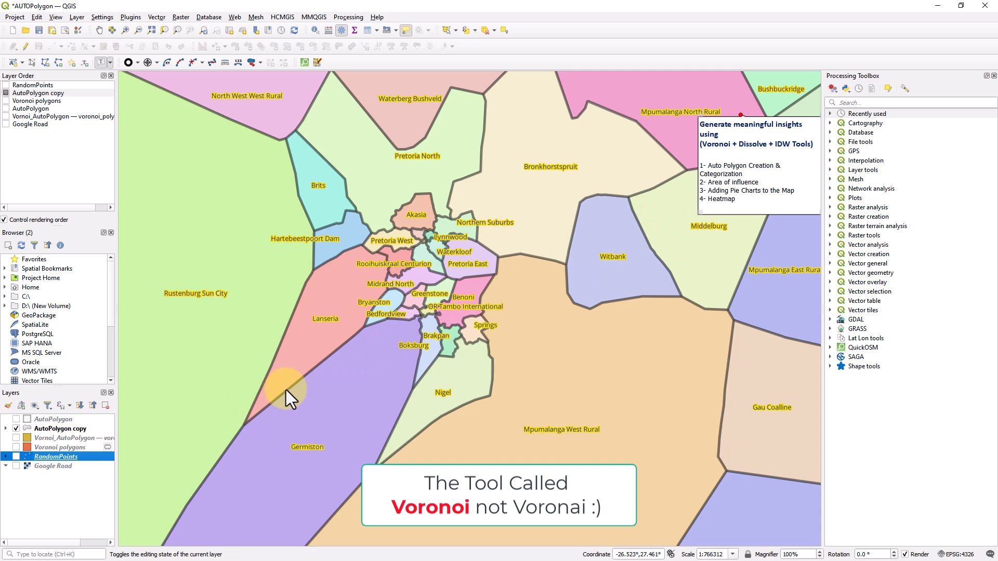
click(16, 428)
click(16, 456)
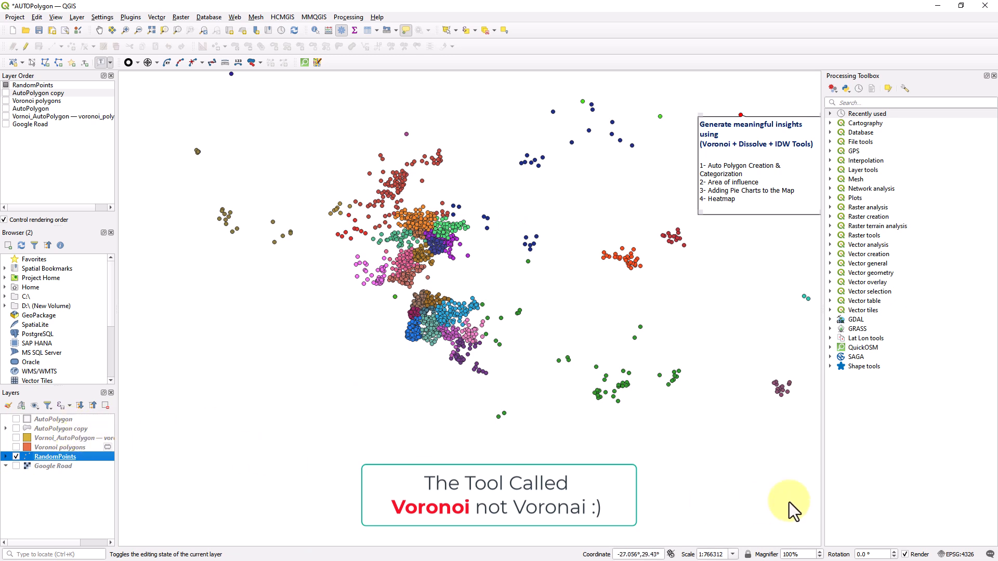
Search the Processing Toolbox for "vor" and clear the search
click(895, 502)
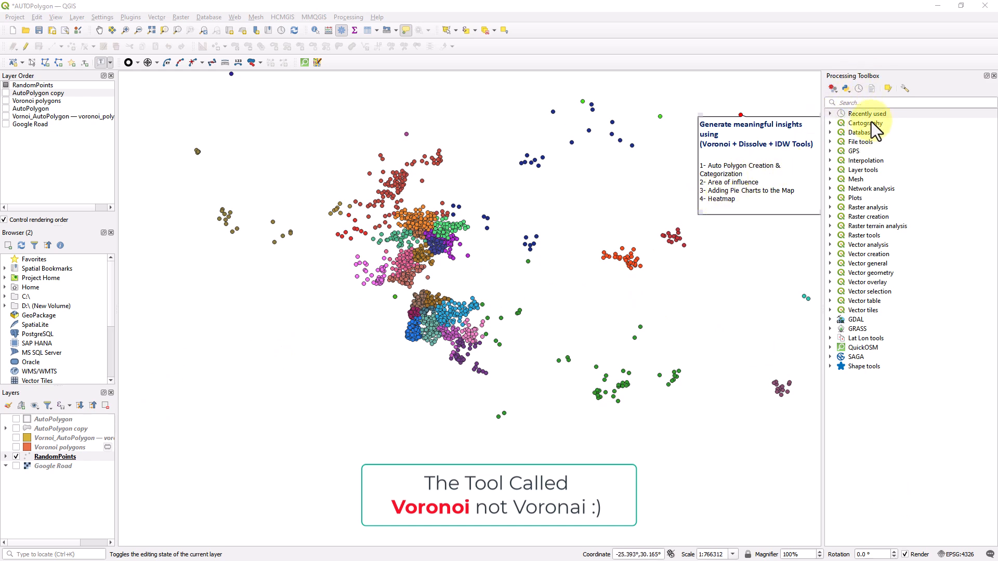
click(866, 103)
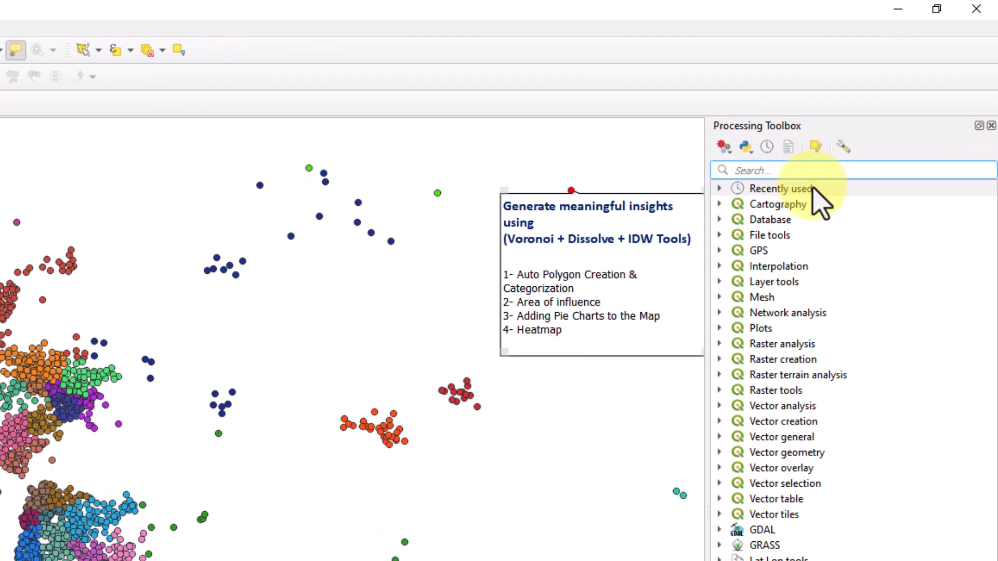
text(vor)
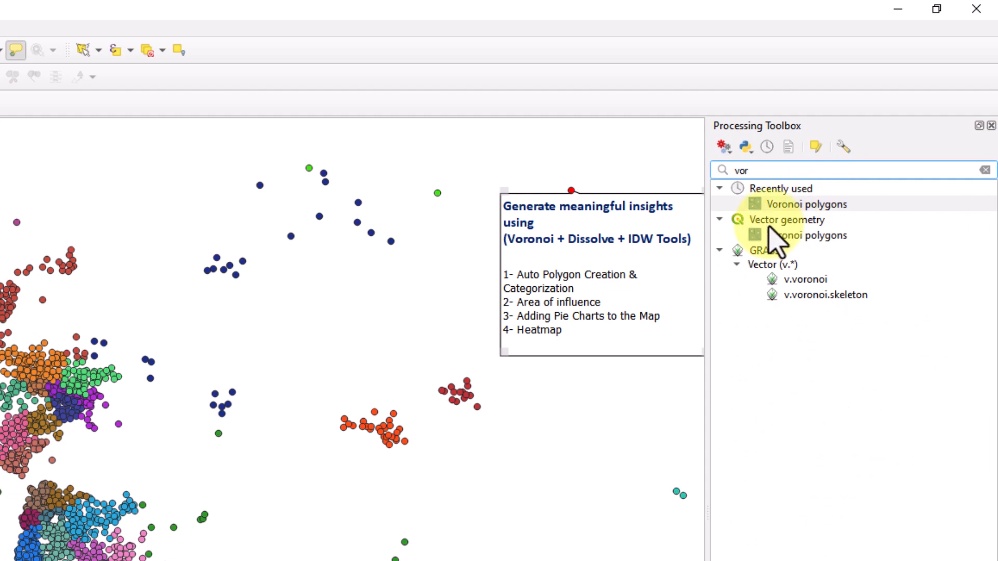
click(984, 170)
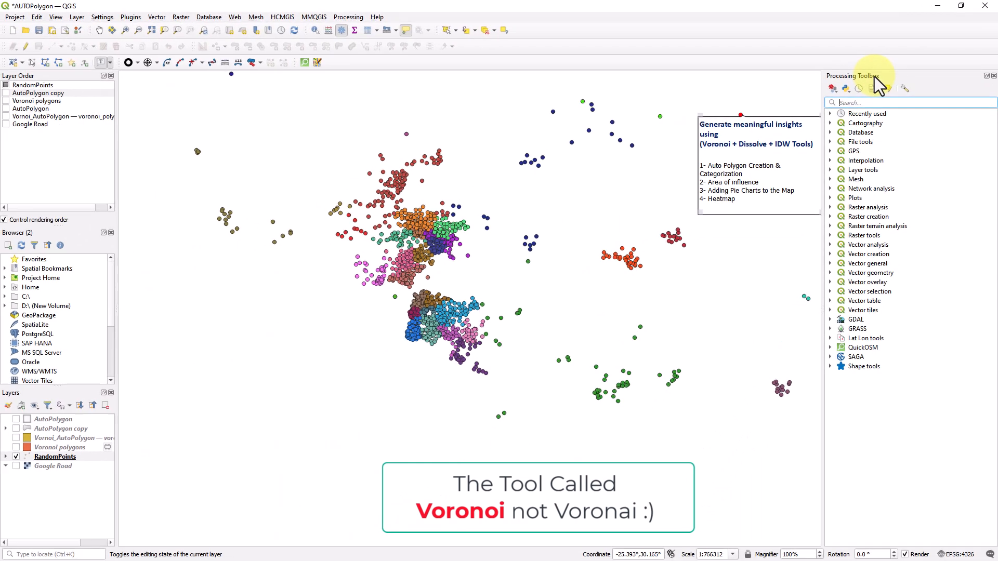
Close the Processing Toolbox panel and bring it back on screen
click(993, 76)
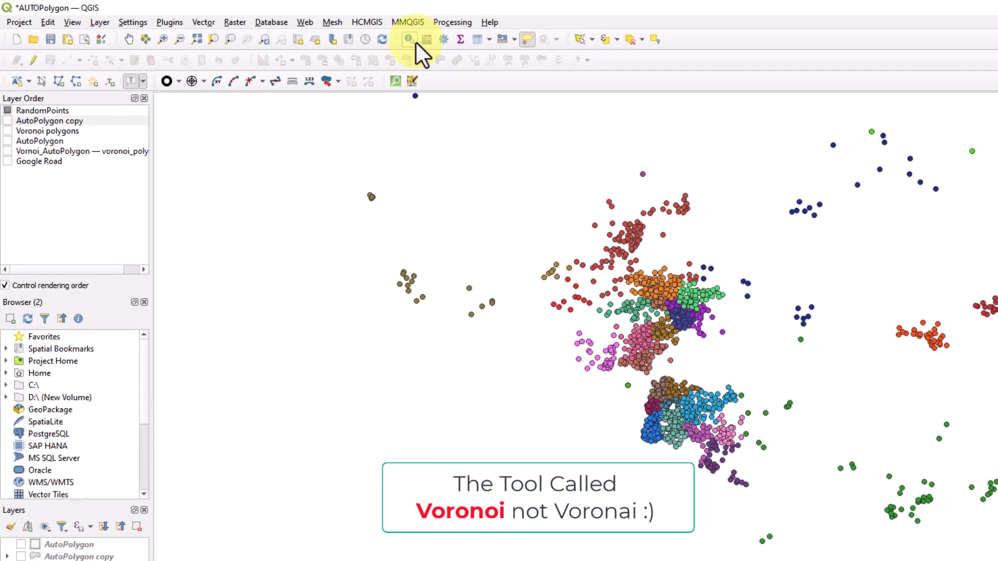
click(446, 25)
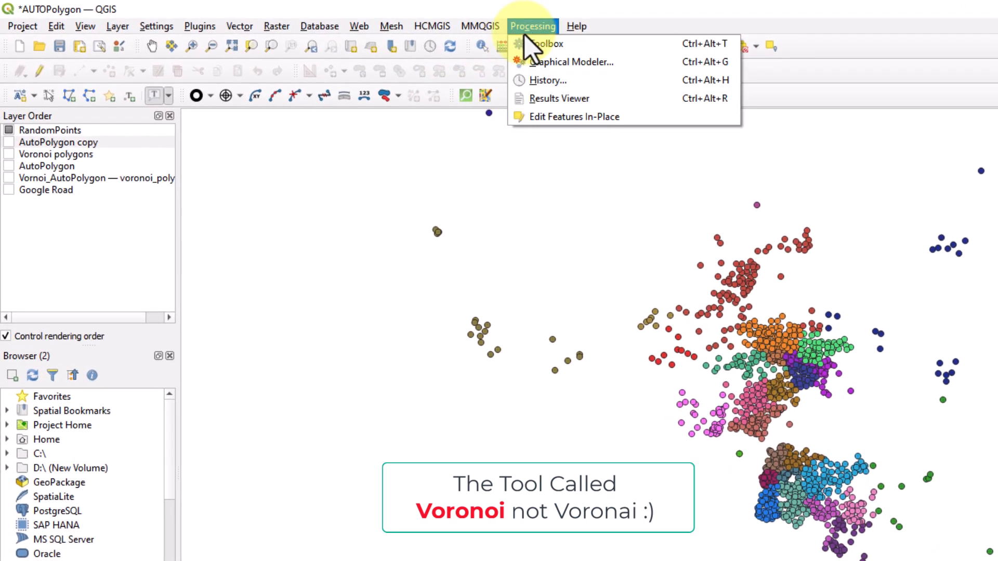
click(551, 45)
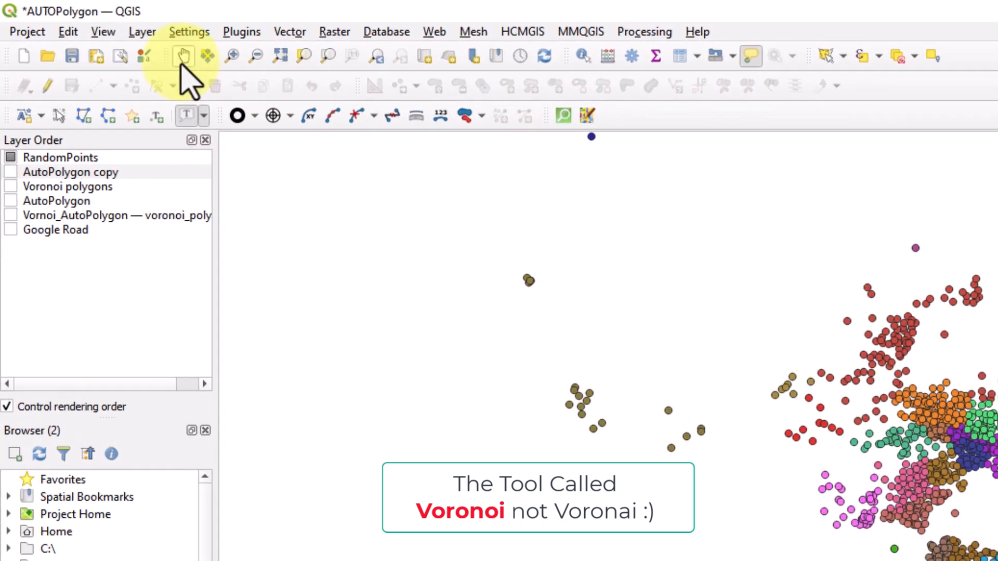
click(103, 31)
mouse_move(144, 319)
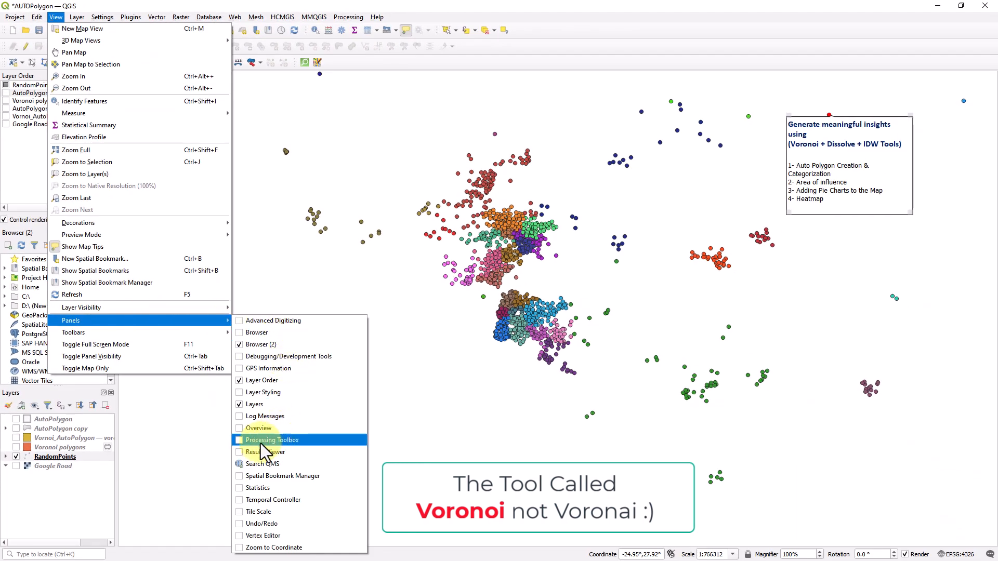
click(238, 444)
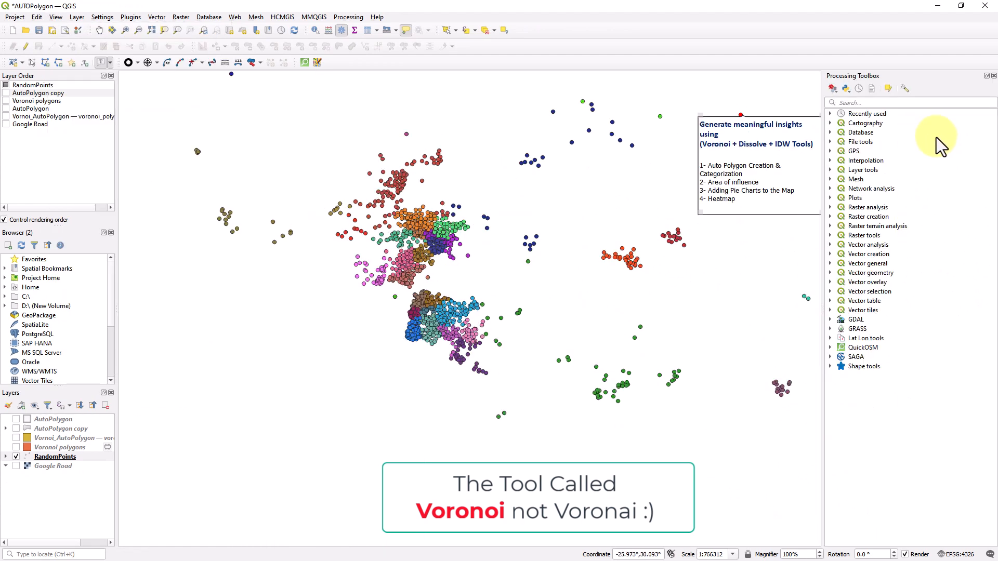
Find the Voronoi polygons tool under Vector geometry by searching "vor", open it, and choose RandomPoints as the input layer
click(878, 103)
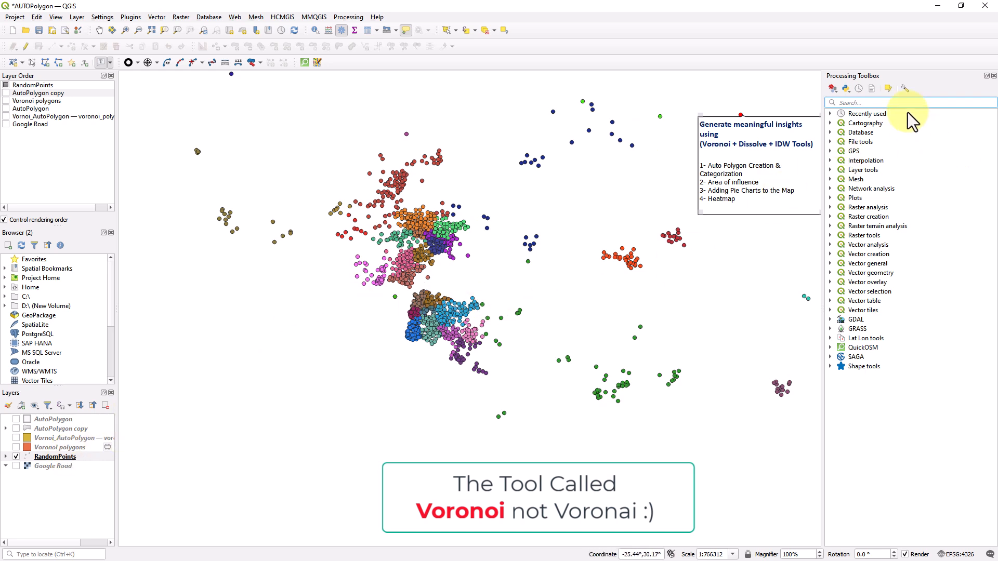
text(vor)
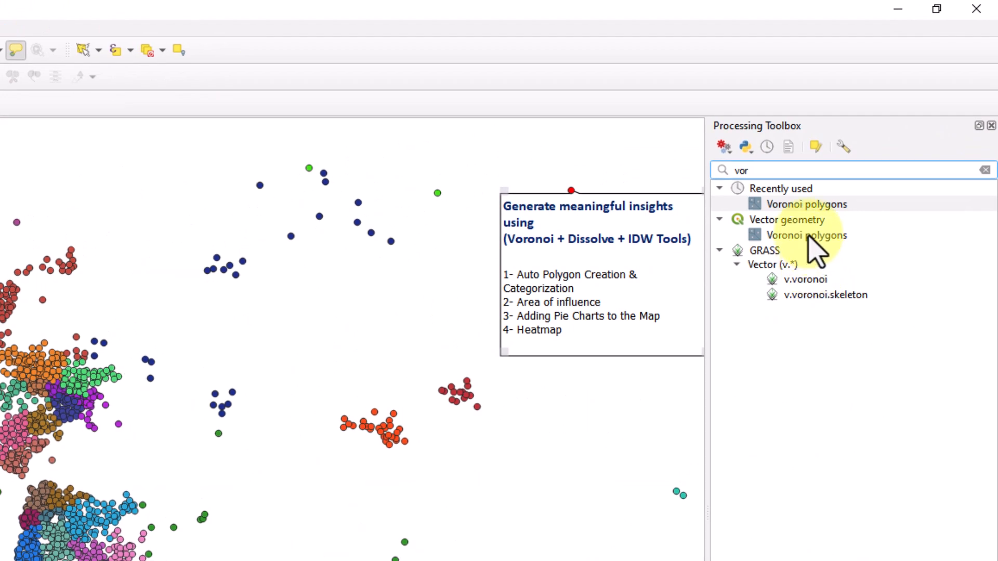
double_click(809, 236)
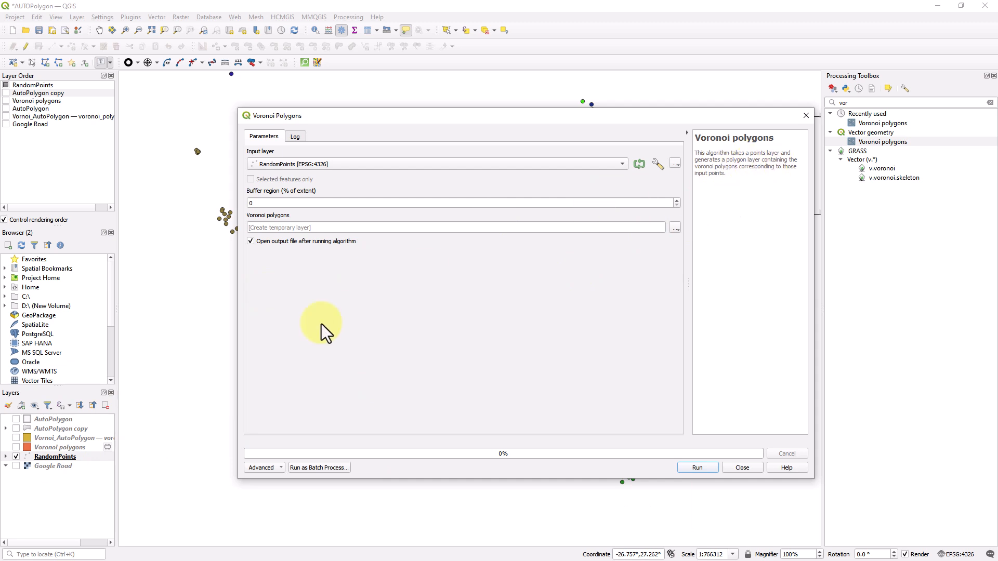
drag(434, 117, 662, 221)
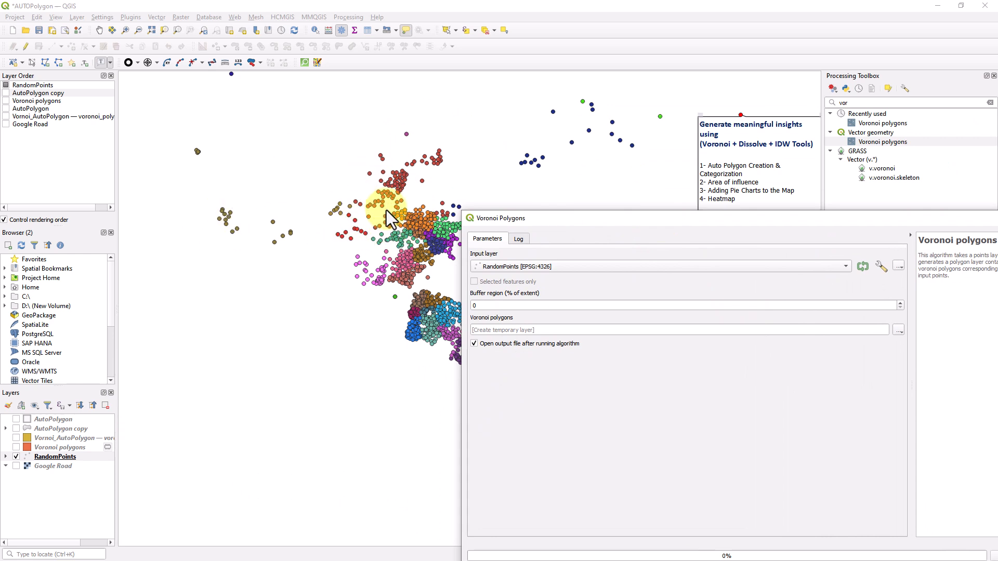
drag(529, 224, 423, 171)
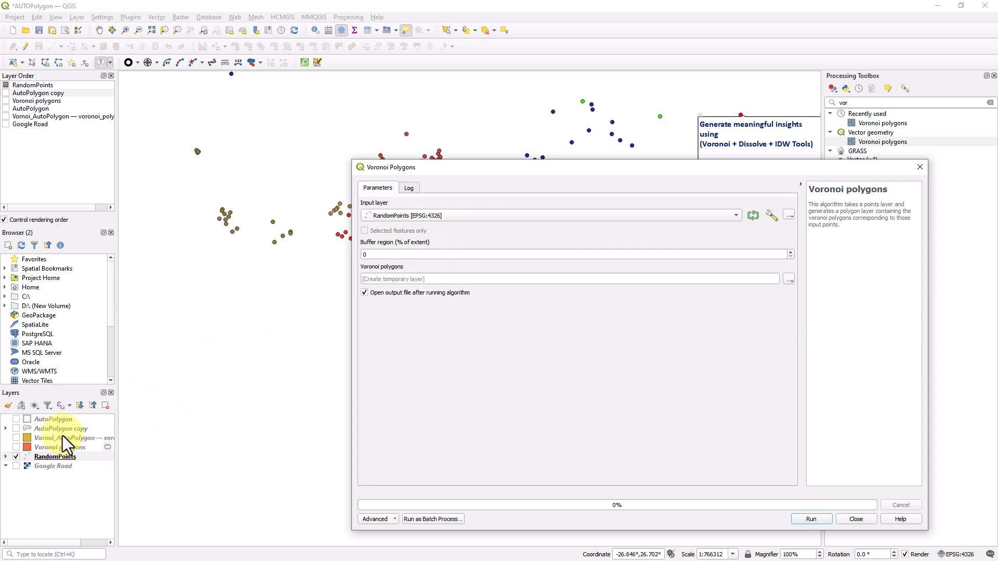
click(487, 219)
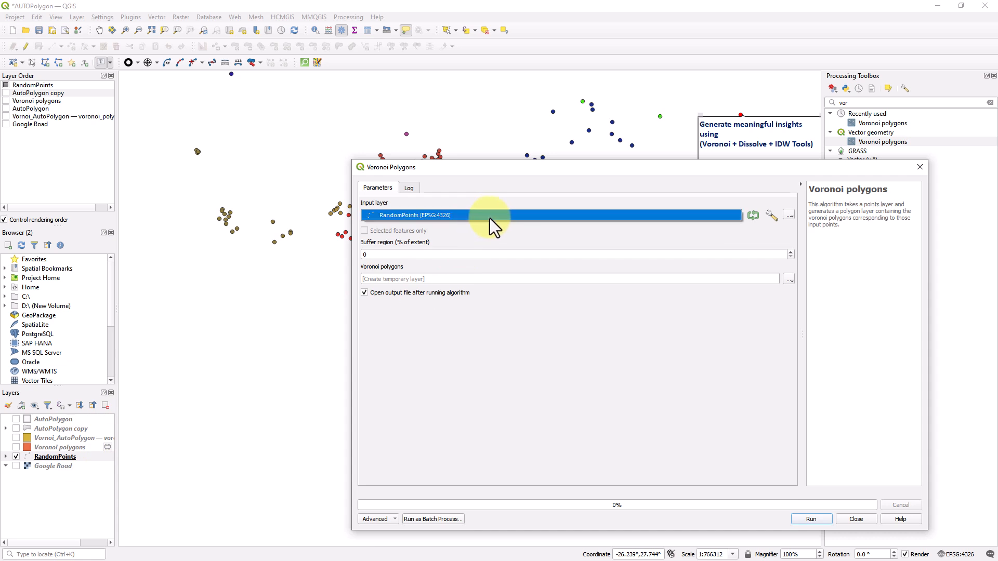
click(491, 220)
Run the Voronoi polygons algorithm with a 0% buffer region into a temporary layer and close its dialog
drag(570, 173, 477, 151)
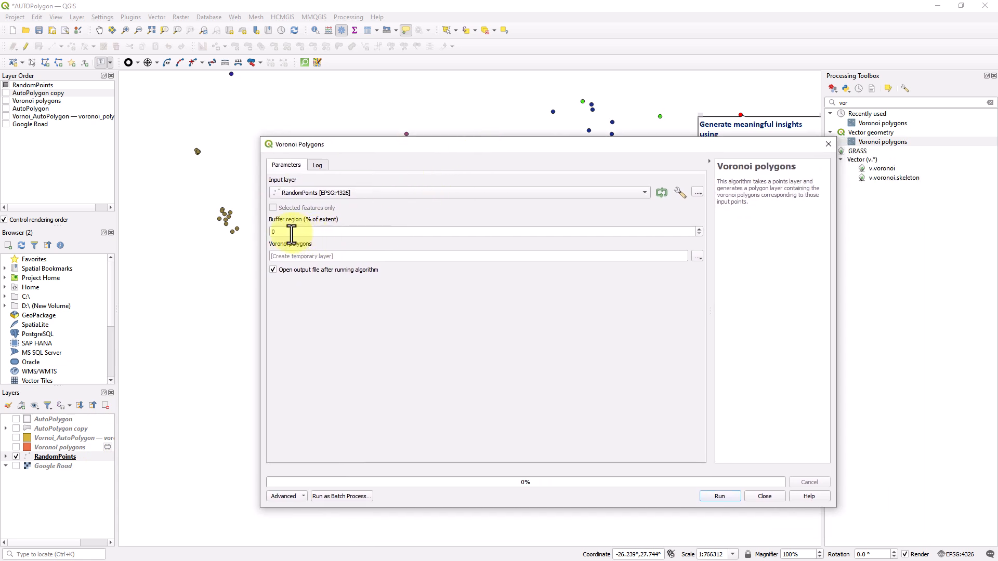
drag(590, 148, 475, 108)
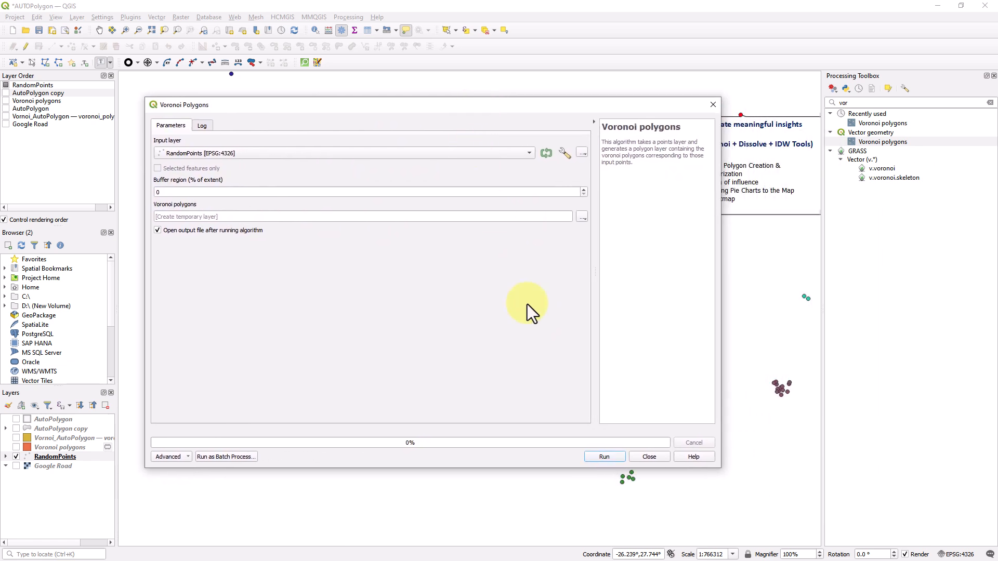
click(603, 455)
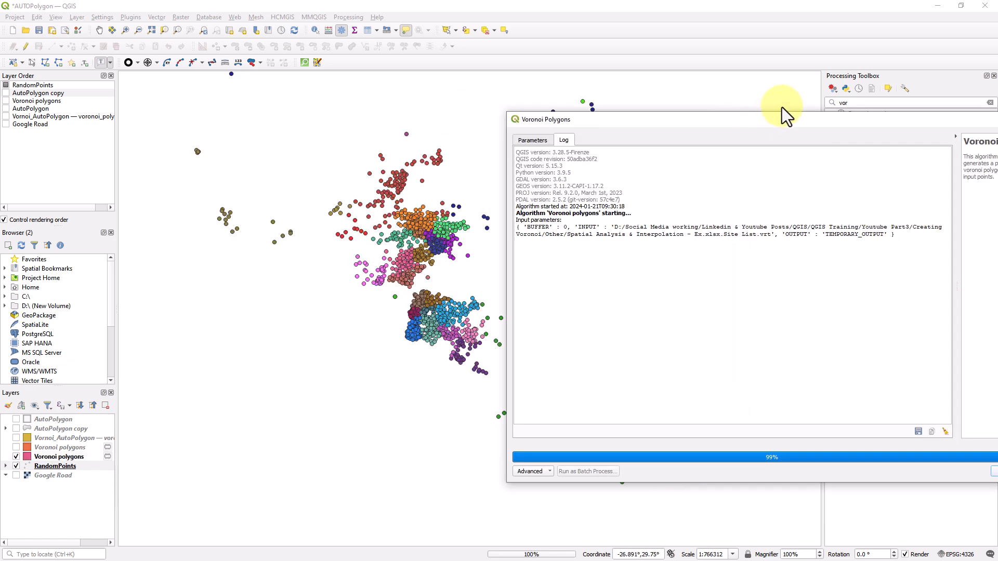
drag(781, 107, 635, 101)
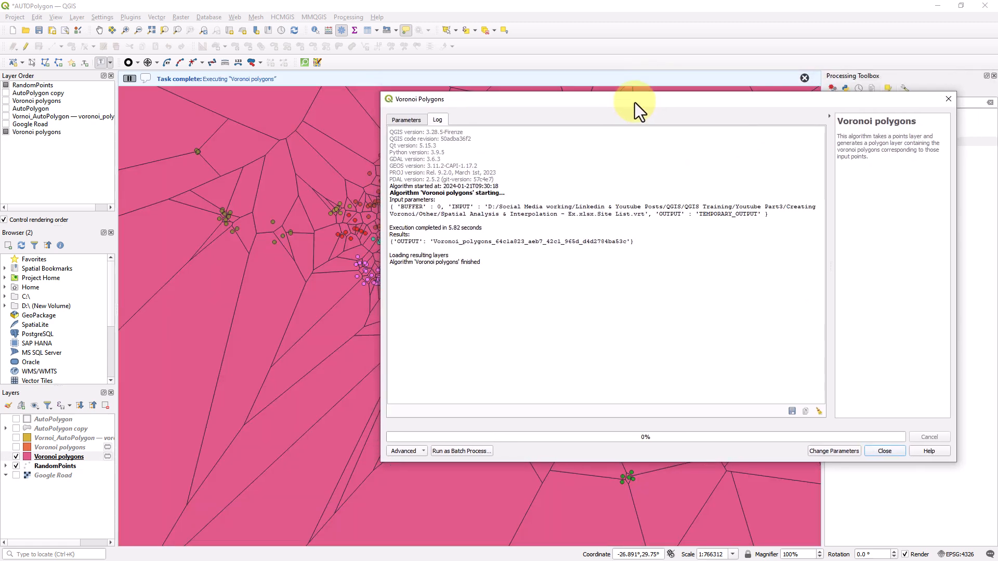
click(948, 99)
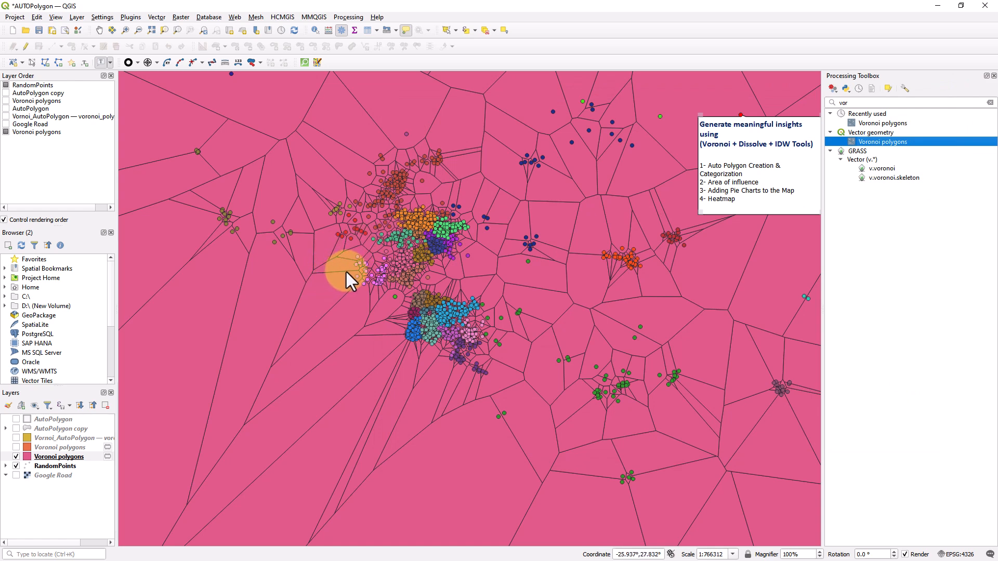
Examine the new Voronoi polygons around the dense point clusters and out to the layer's full extent
scroll(346, 272, up, 3)
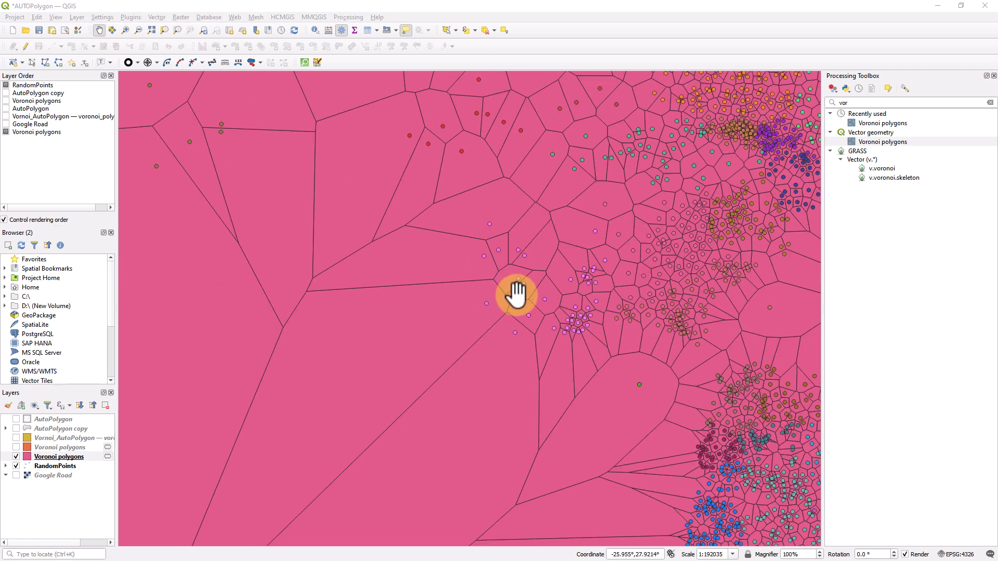
drag(519, 298, 418, 343)
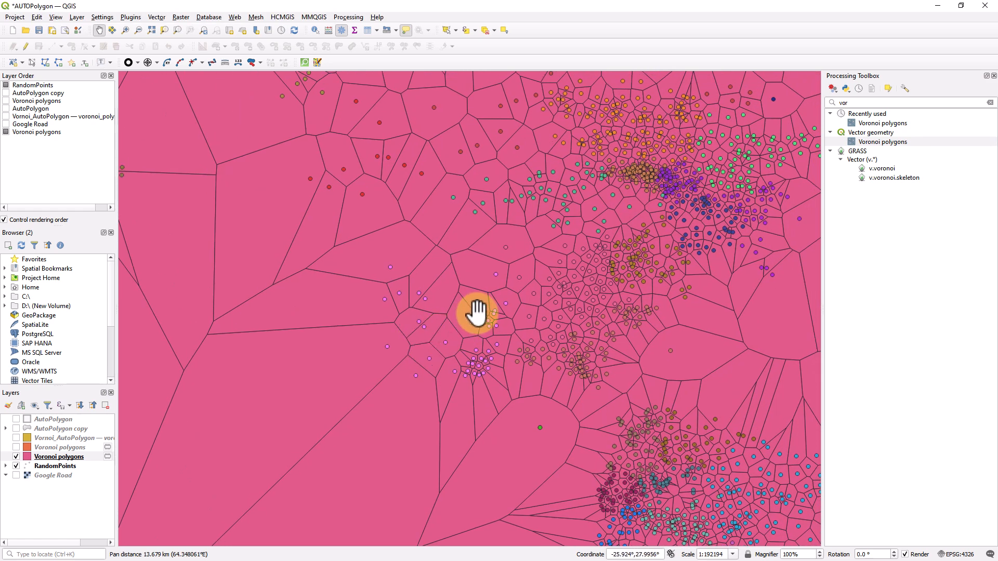
scroll(474, 311, down, 2)
scroll(482, 306, down, 2)
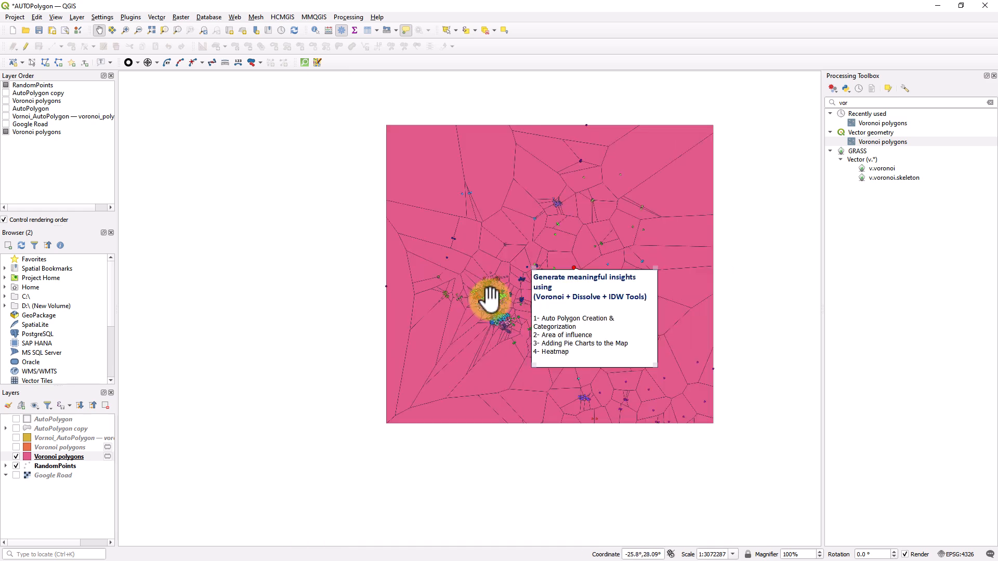
drag(508, 263, 392, 249)
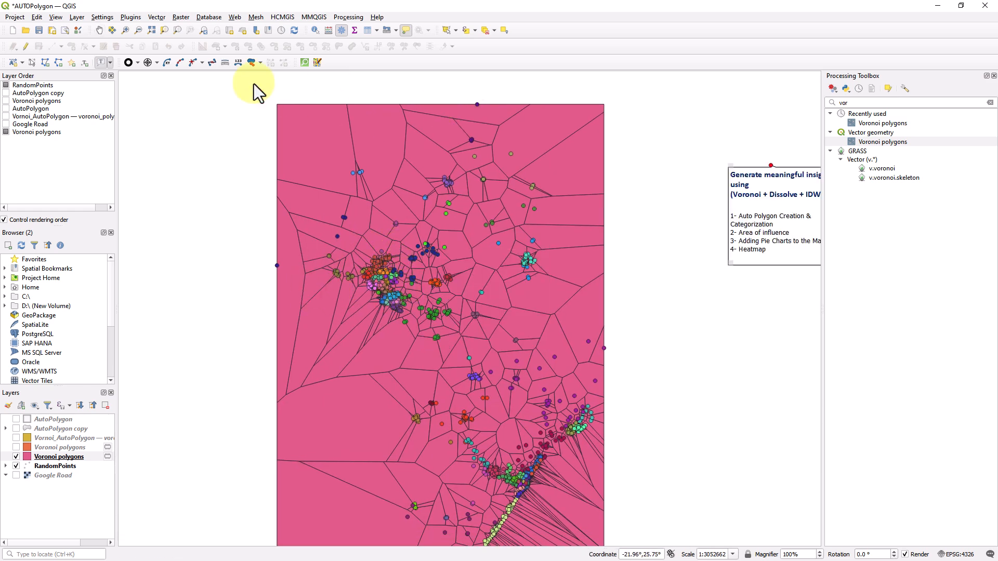
click(138, 30)
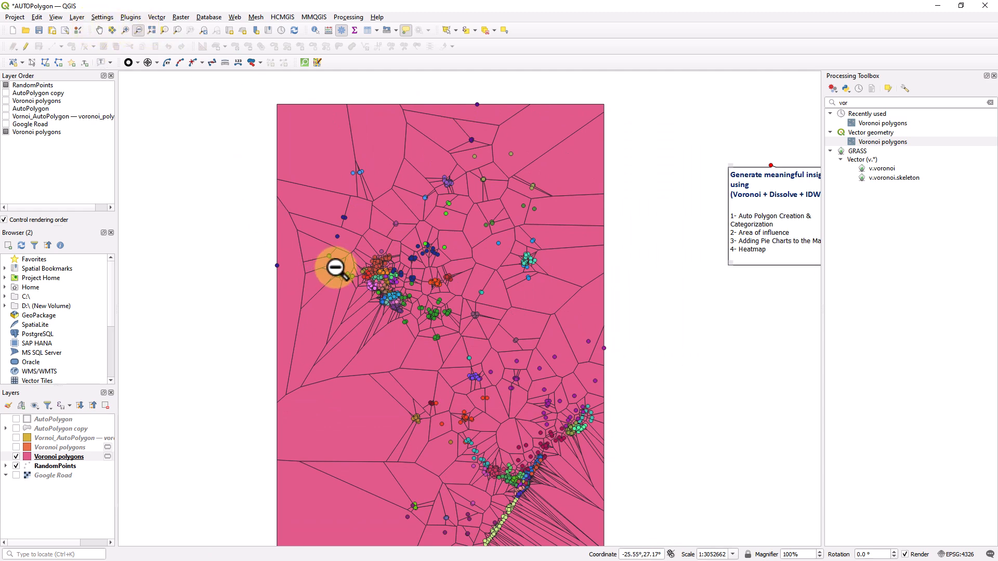
click(400, 282)
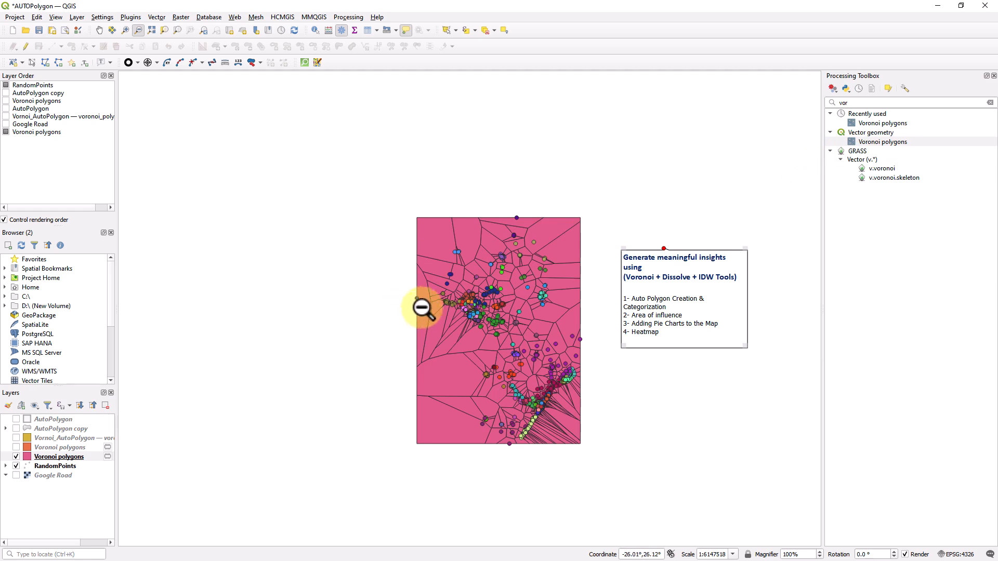
Run the Voronoi polygons tool on RandomPoints again with a 20% buffer region, outputting to a temporary layer
double_click(891, 143)
drag(484, 98, 573, 161)
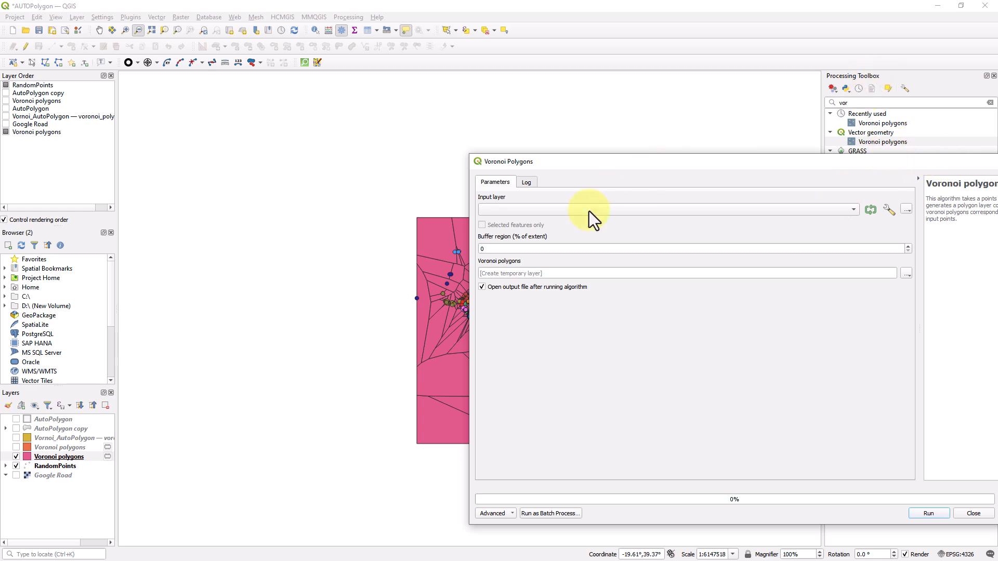
double_click(499, 248)
click(551, 211)
click(550, 213)
double_click(512, 248)
text(20)
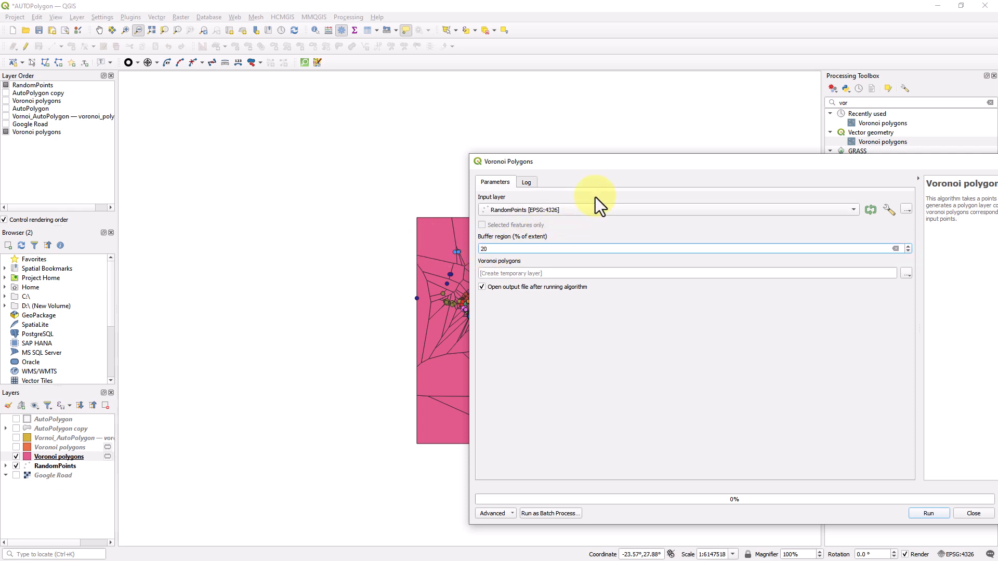
drag(629, 166, 601, 148)
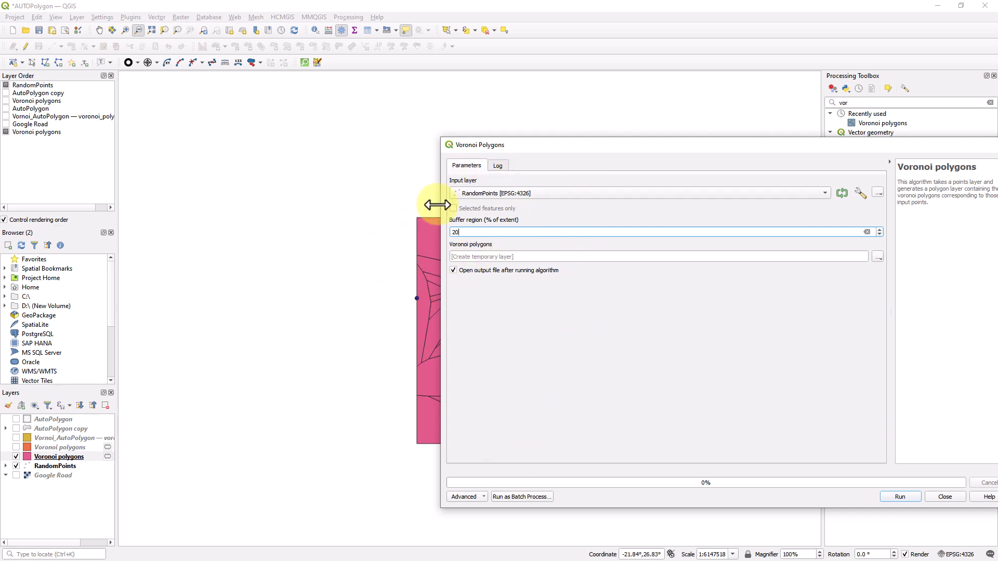
drag(771, 149, 542, 86)
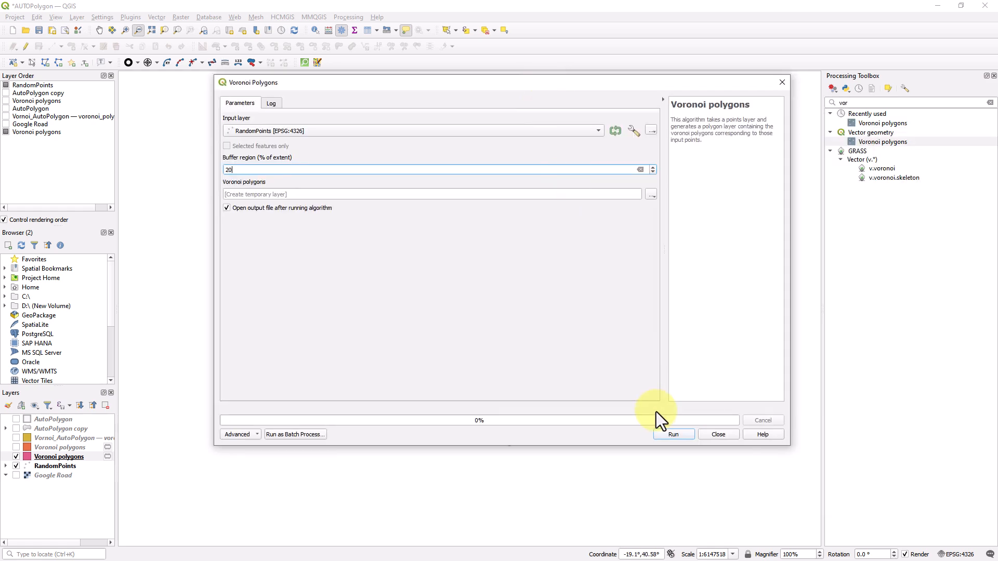
click(663, 431)
Close the Voronoi polygons dialog and hide the new purple Voronoi layer with the buffered extent
drag(708, 86, 754, 47)
click(798, 54)
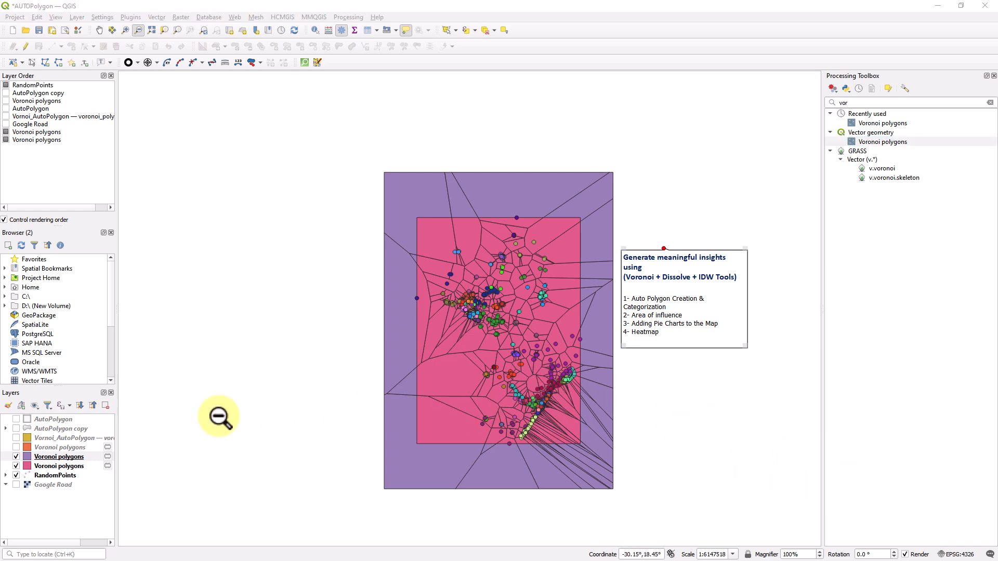
click(16, 457)
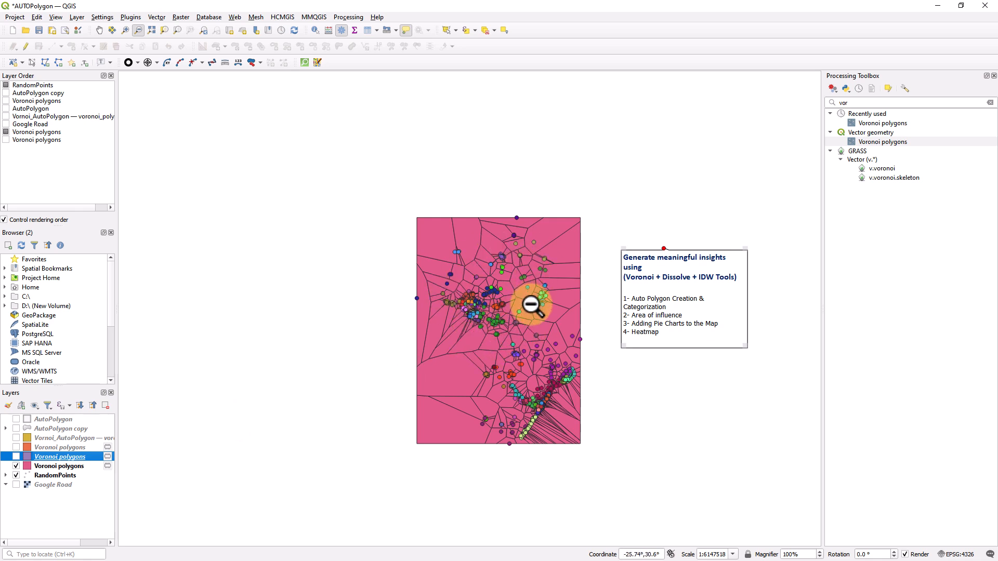
scroll(527, 312, up, 1)
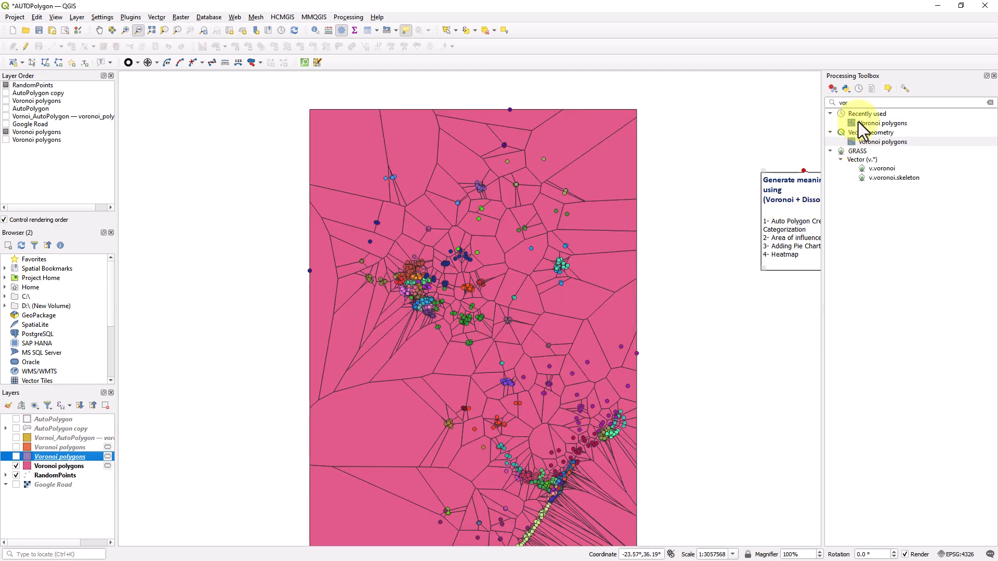
Replace the toolbox search with "diss" to find the Dissolve tool under Vector geometry, and open it
click(990, 102)
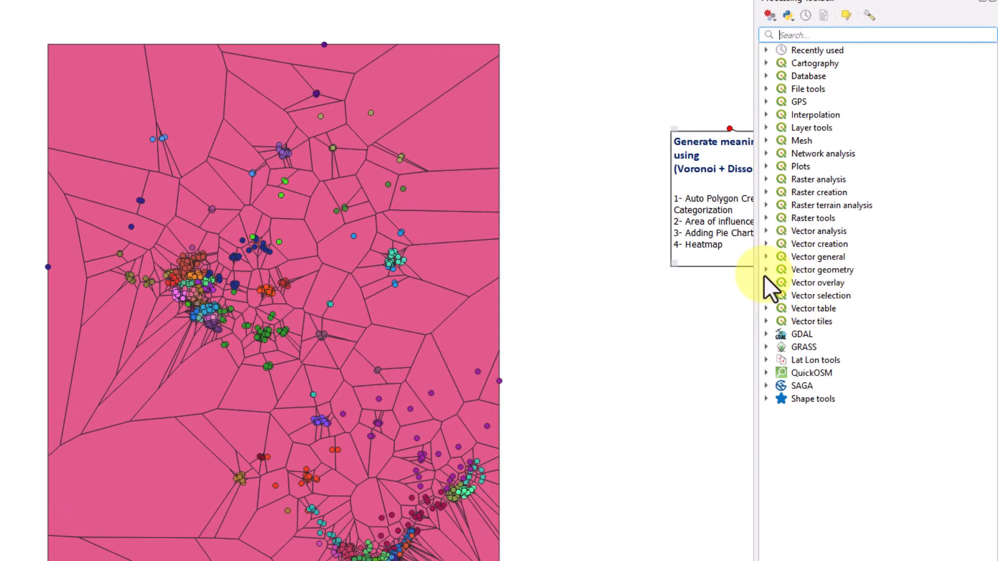
click(766, 270)
click(817, 308)
text(dis)
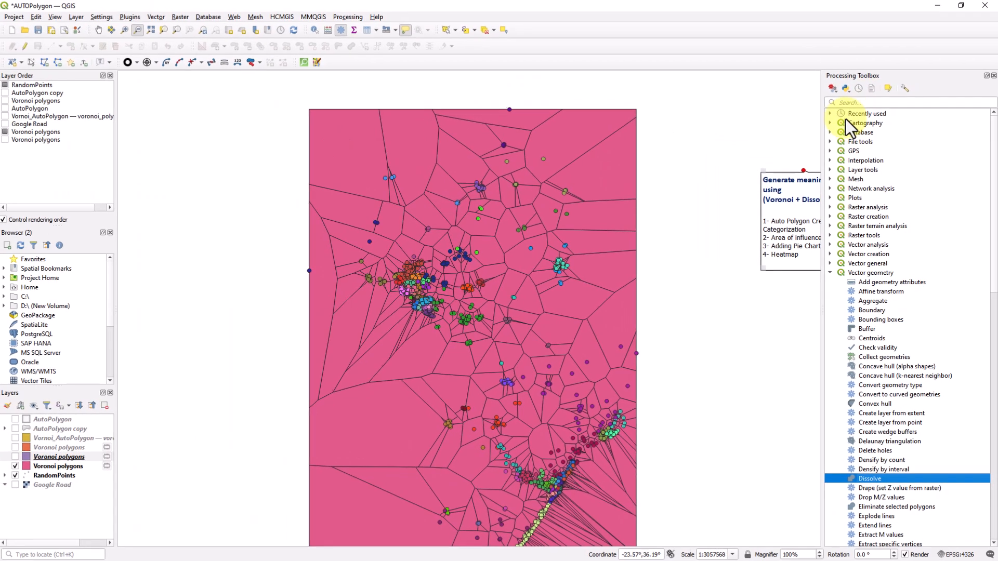
click(790, 37)
text(diss)
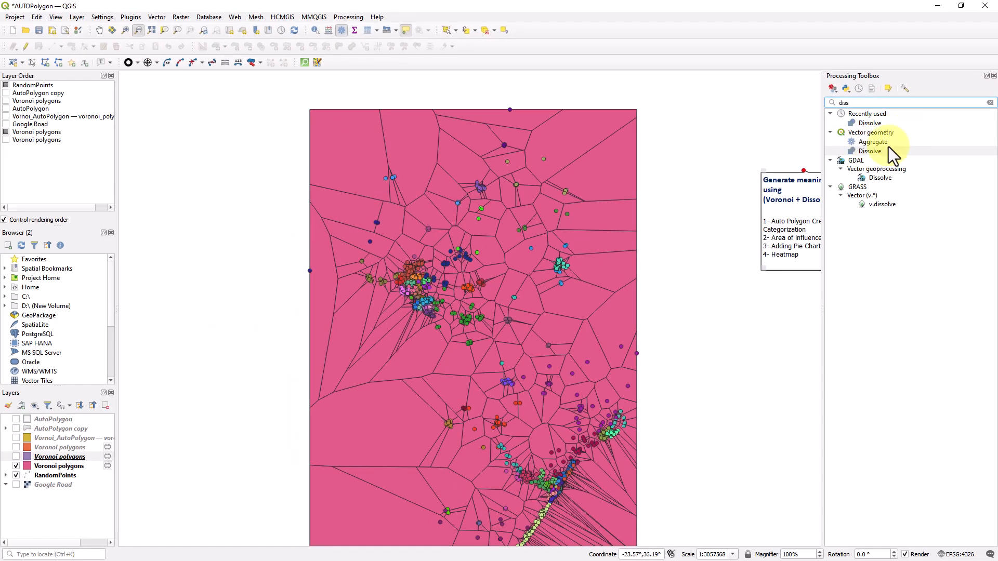
double_click(880, 151)
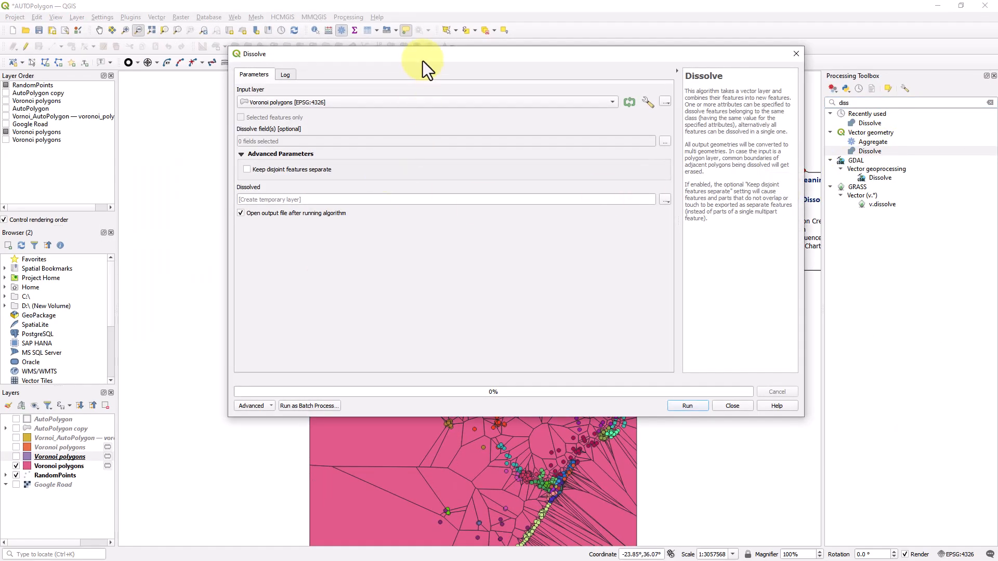
Rename the pink Voronoi layer as Voronoi polygons2 and dissolve it by the City Name field in the tool's parameters
drag(423, 60, 609, 170)
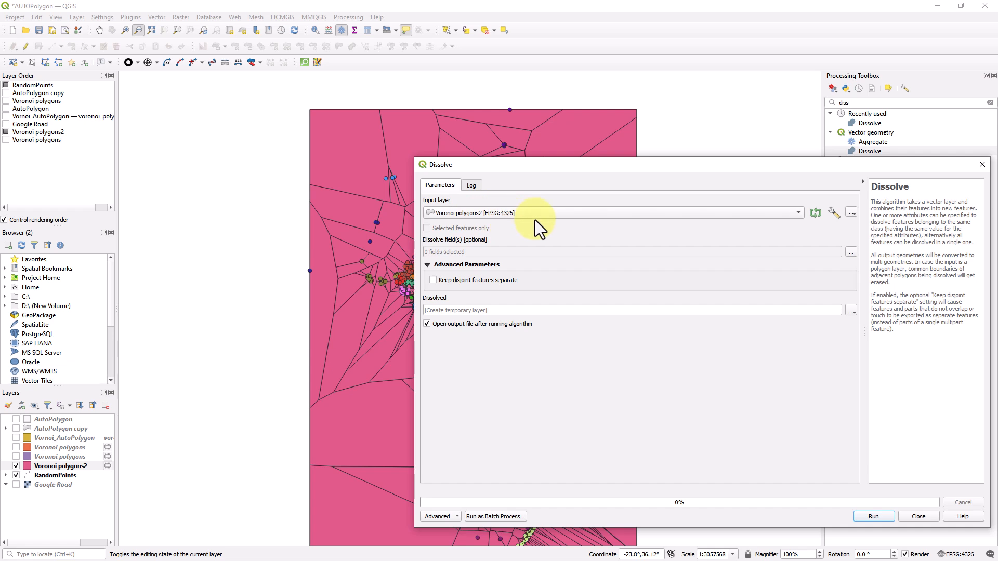
drag(566, 165, 445, 156)
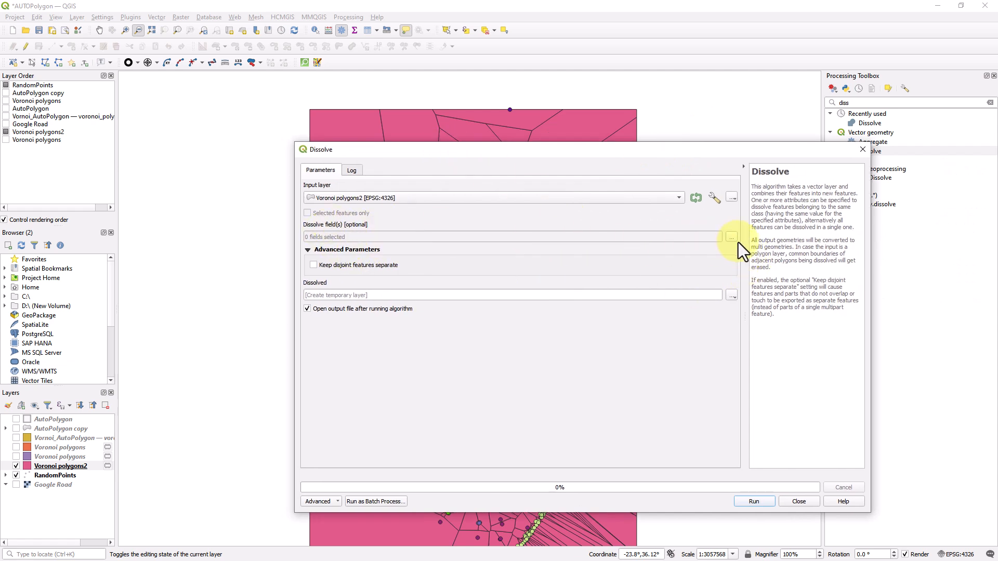
click(732, 237)
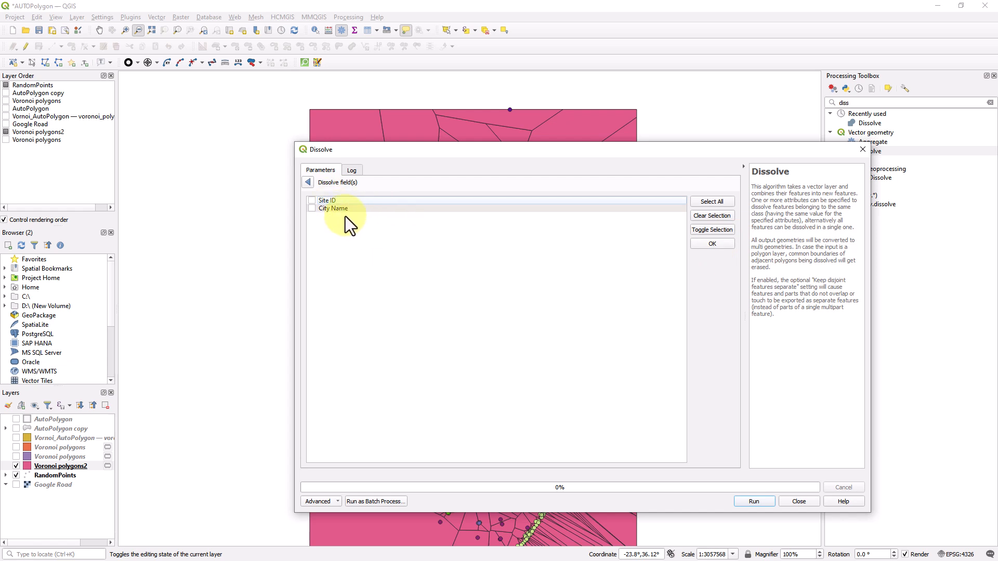
drag(444, 158, 691, 157)
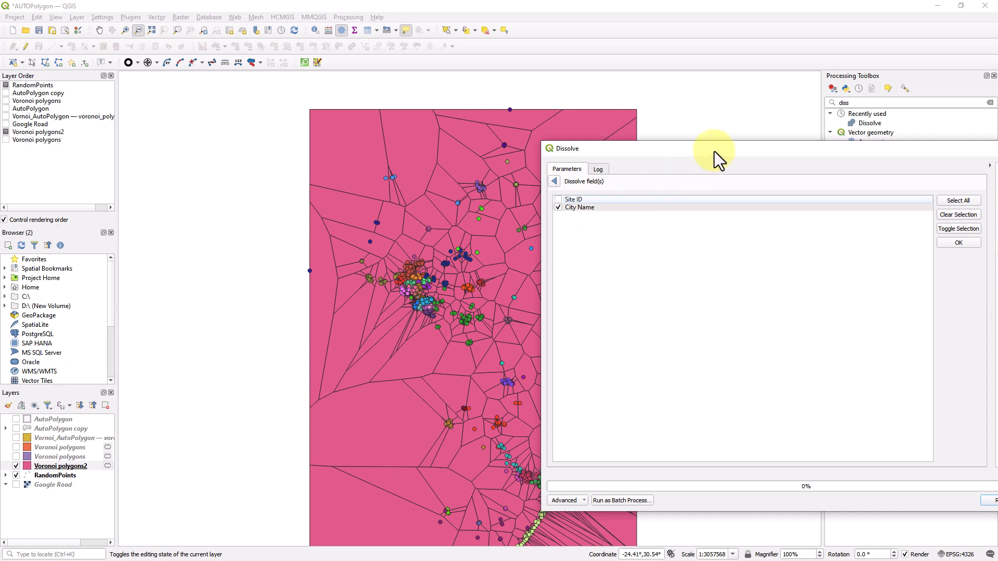
drag(713, 151, 606, 114)
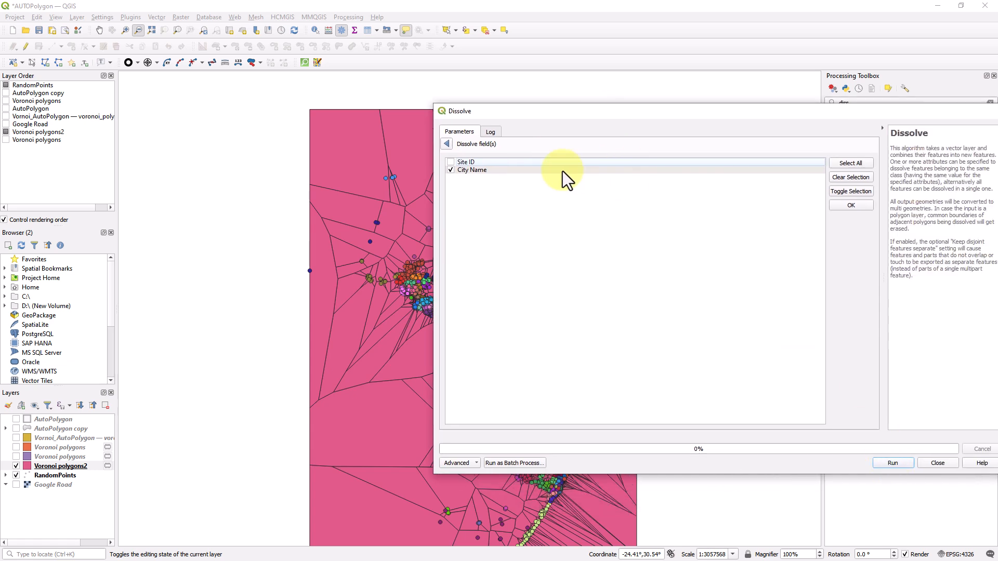
click(448, 146)
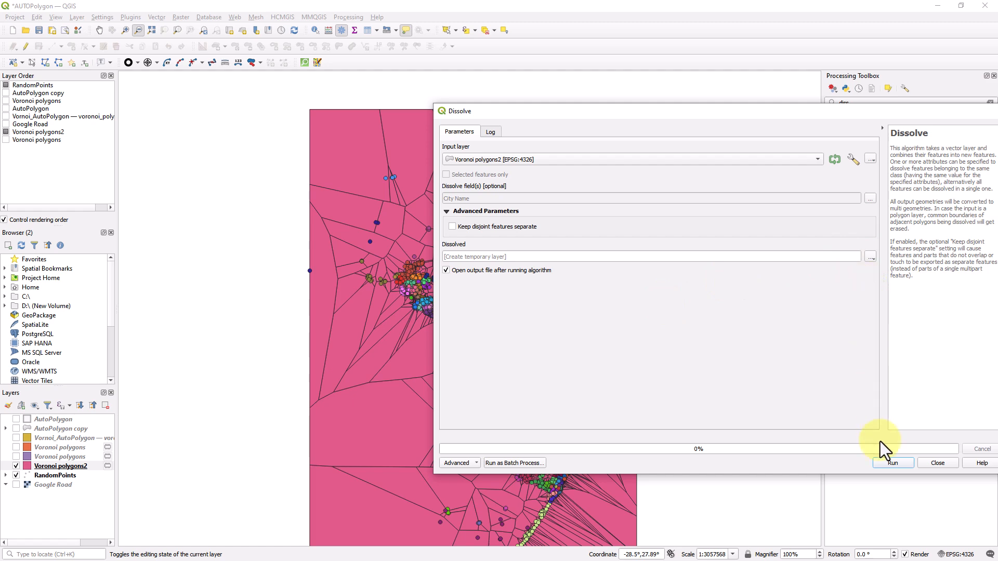
Run the Dissolve algorithm into a temporary layer and close its dialog
click(886, 463)
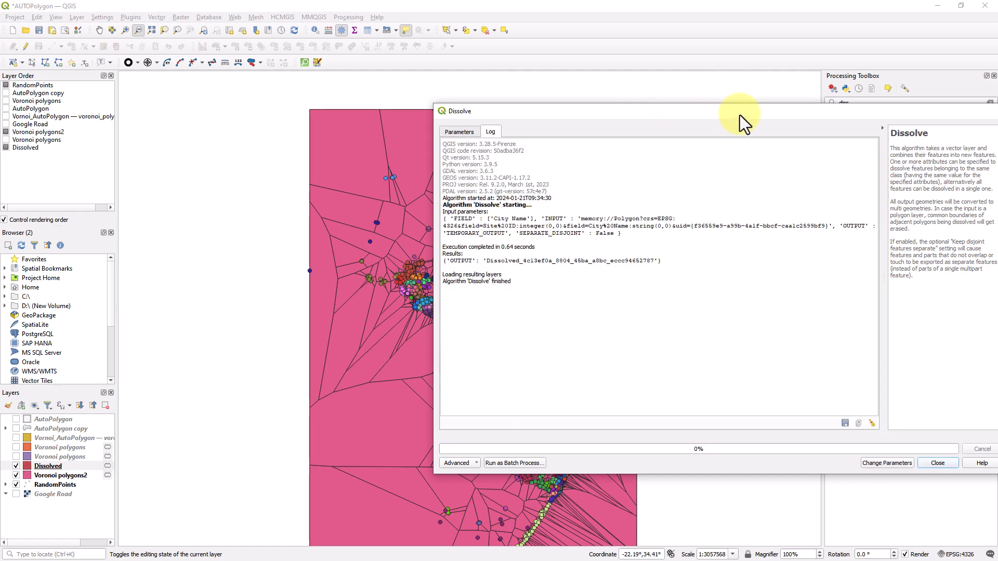
drag(740, 114, 591, 119)
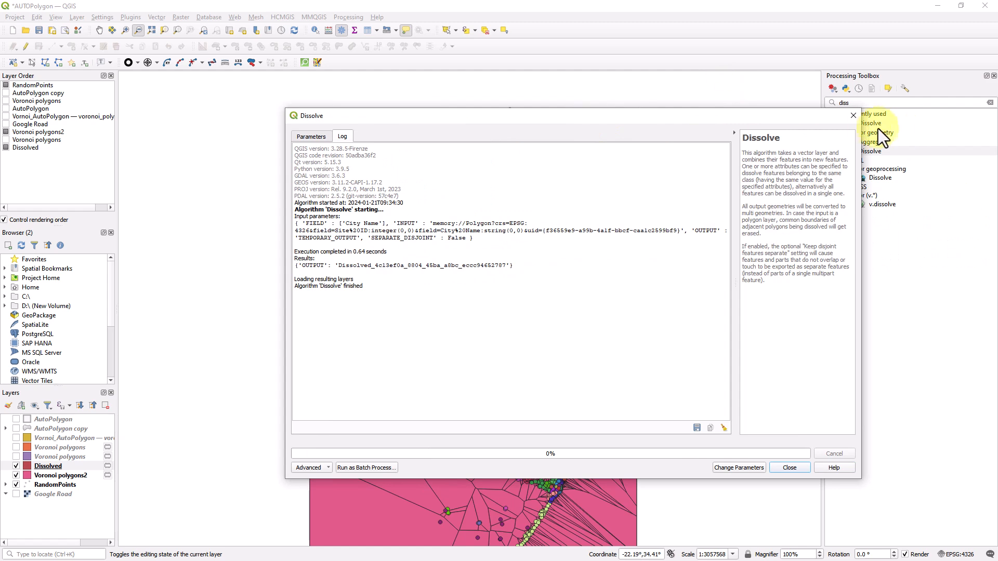
click(853, 116)
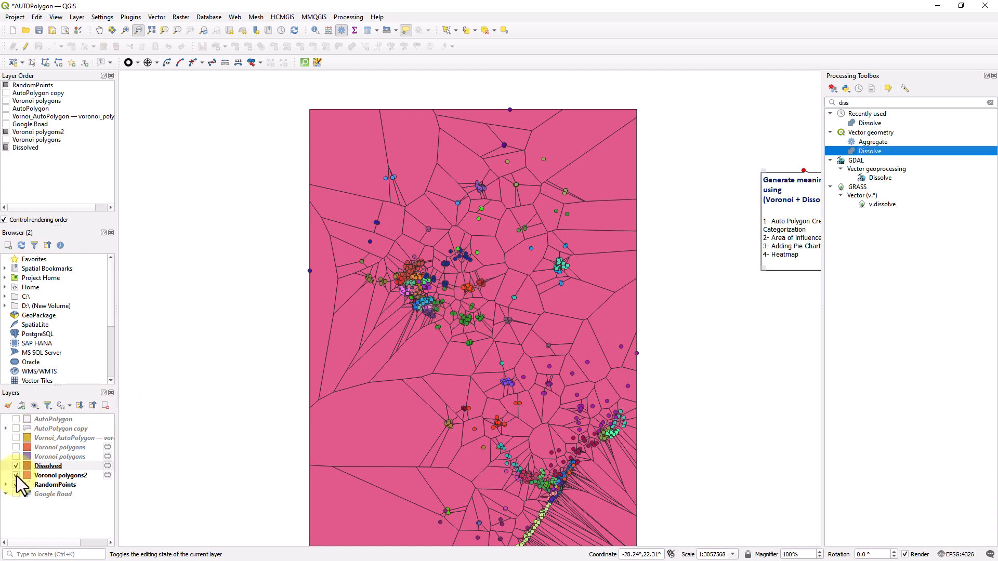
Hide the Voronoi polygons2 layer and examine the dissolved city boundaries around the dense point clusters
click(41, 465)
click(16, 475)
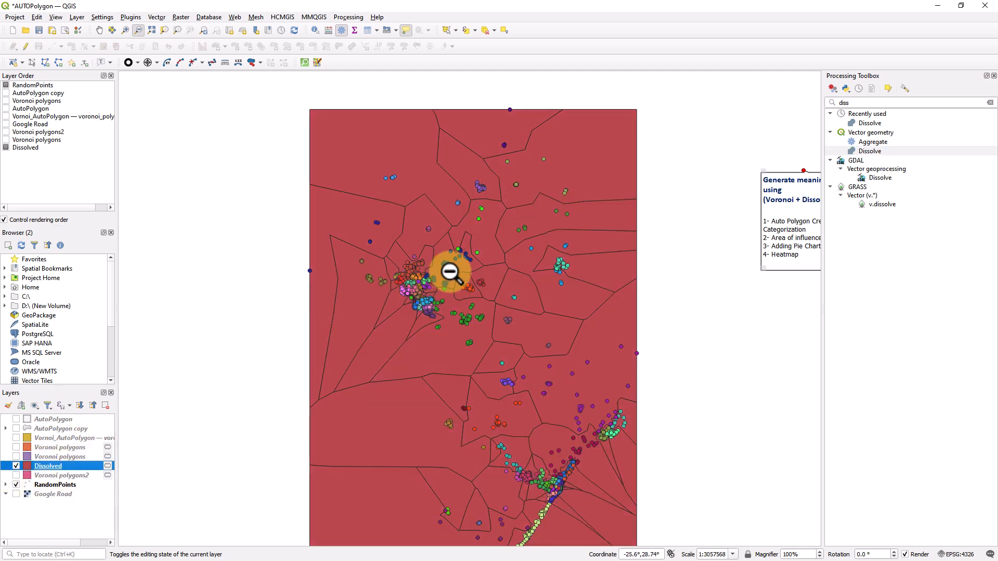
scroll(387, 275, up, 3)
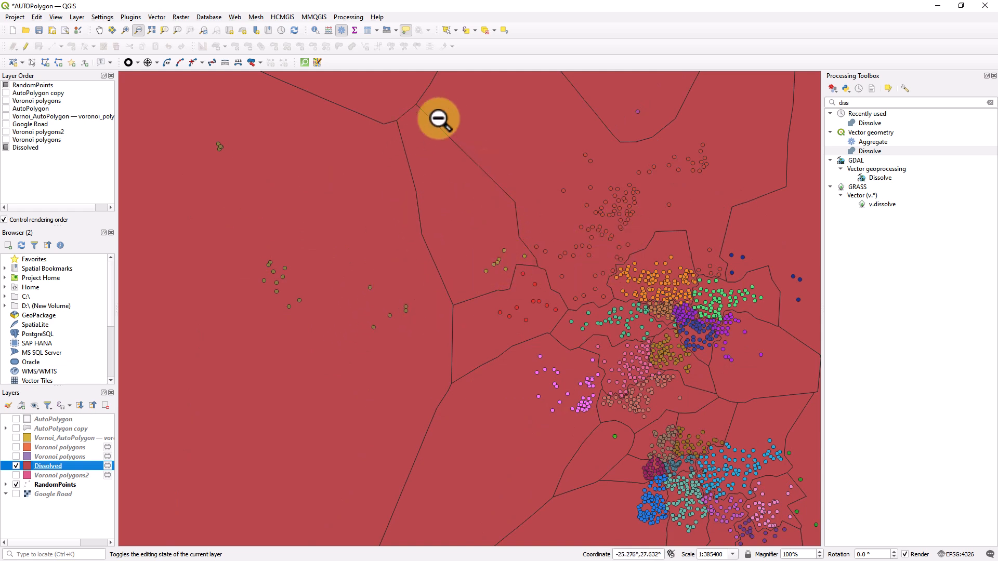
click(531, 298)
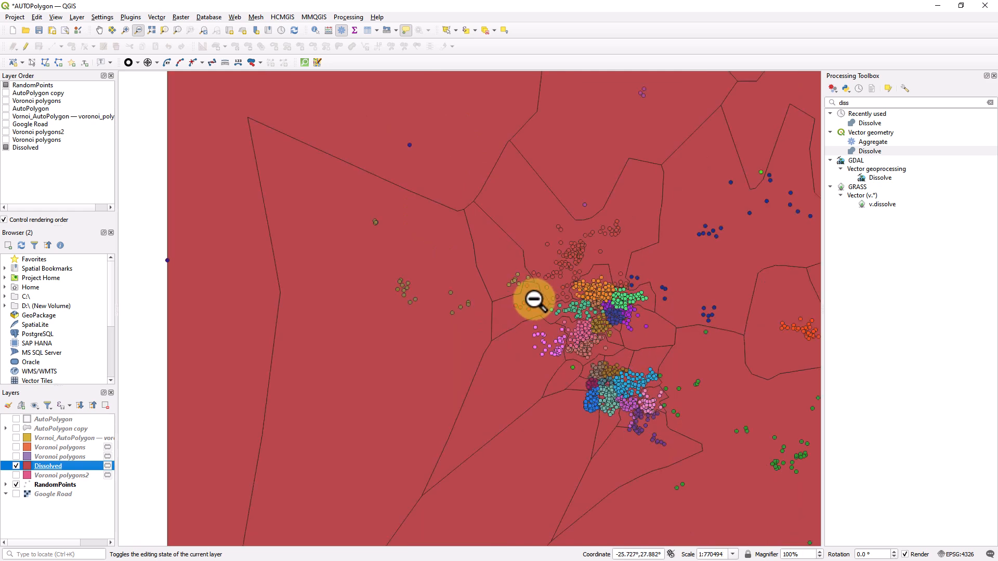
click(533, 300)
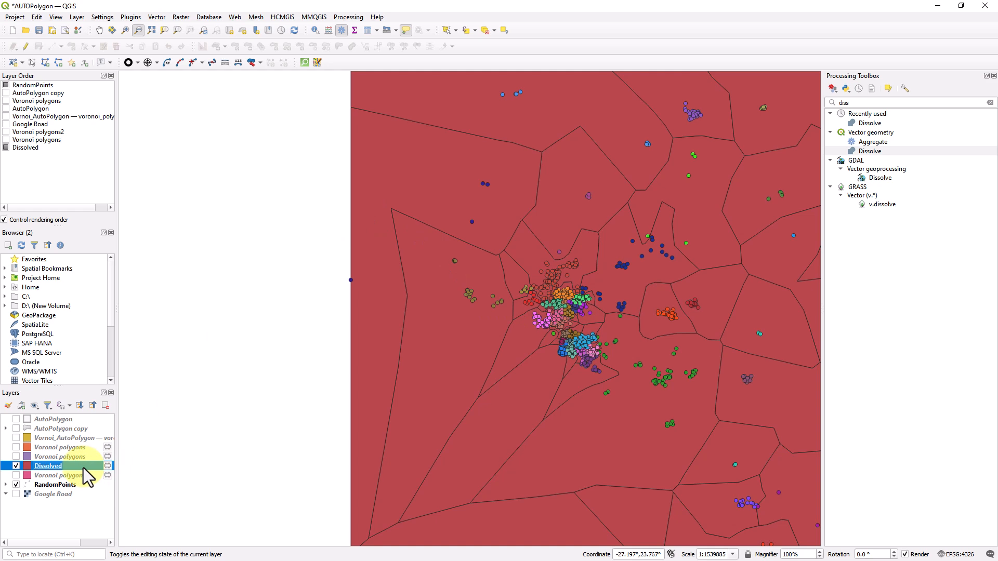
click(125, 30)
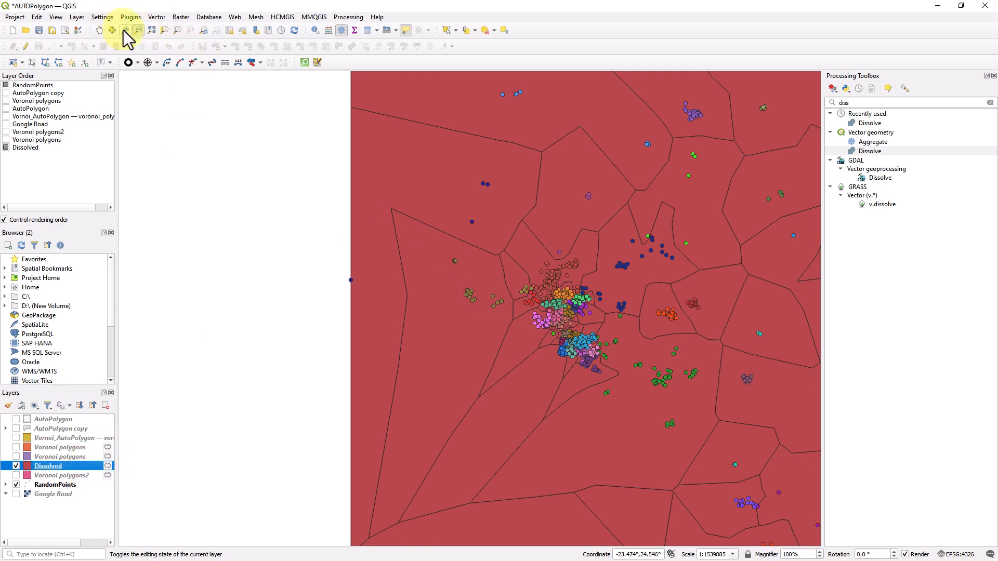
drag(406, 204, 701, 439)
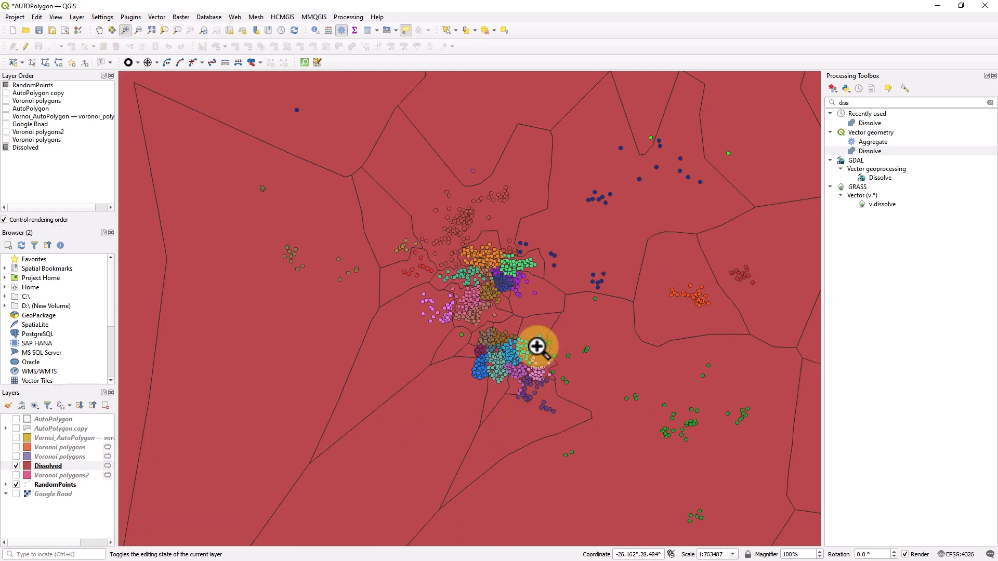
click(471, 298)
click(506, 286)
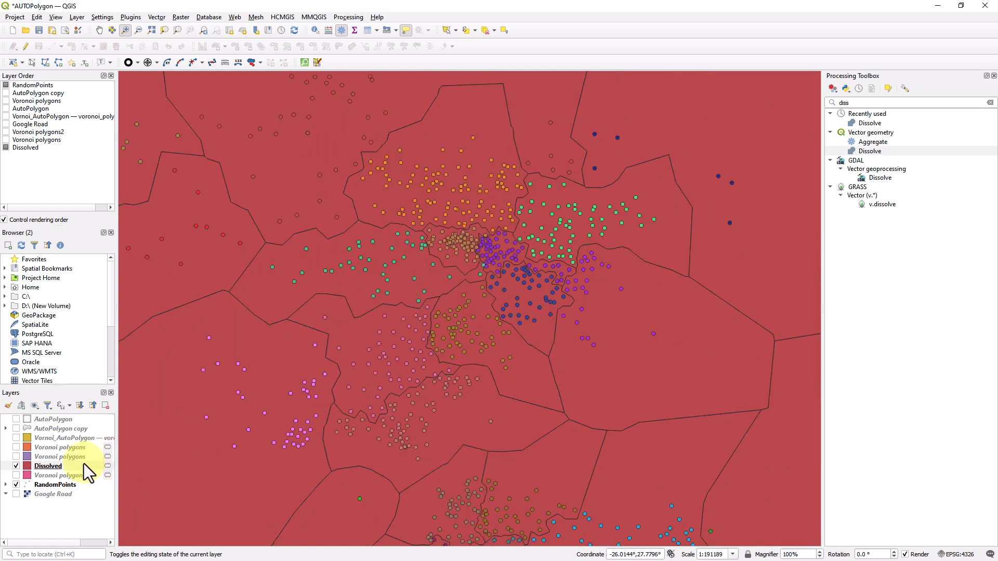
Open the Dissolved layer's symbology and set the Simple Fill's fill style to No Brush
double_click(76, 467)
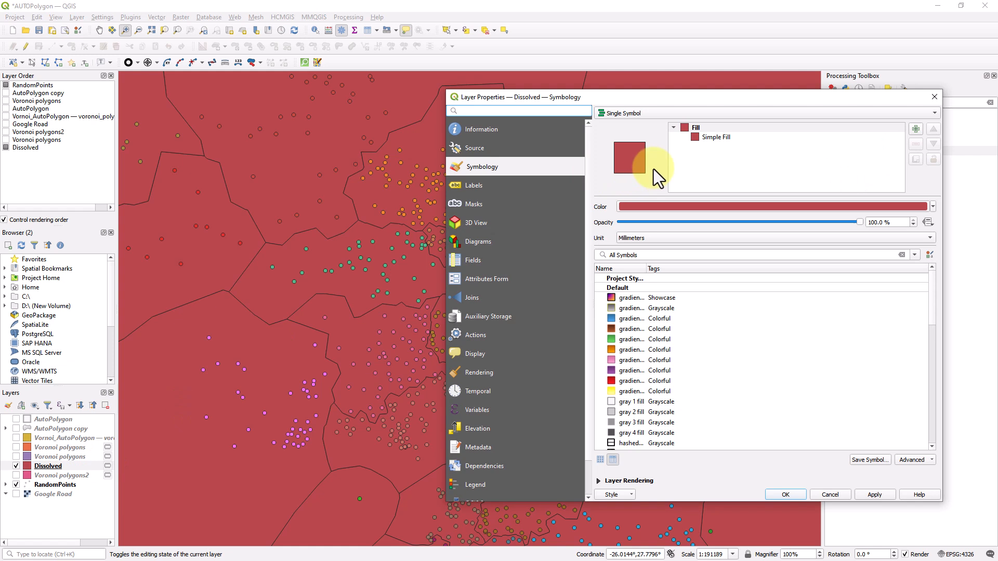
drag(691, 98, 653, 107)
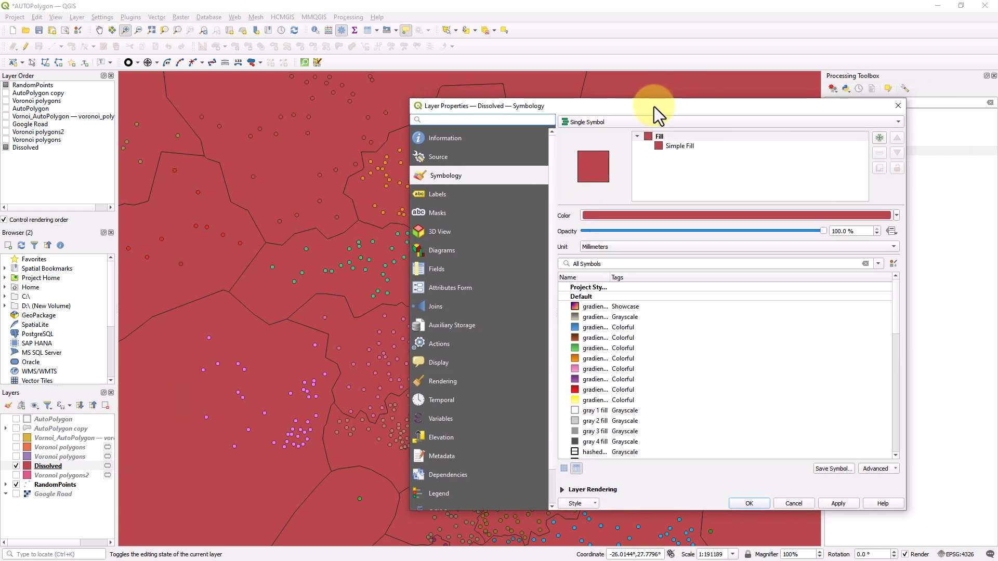
click(692, 147)
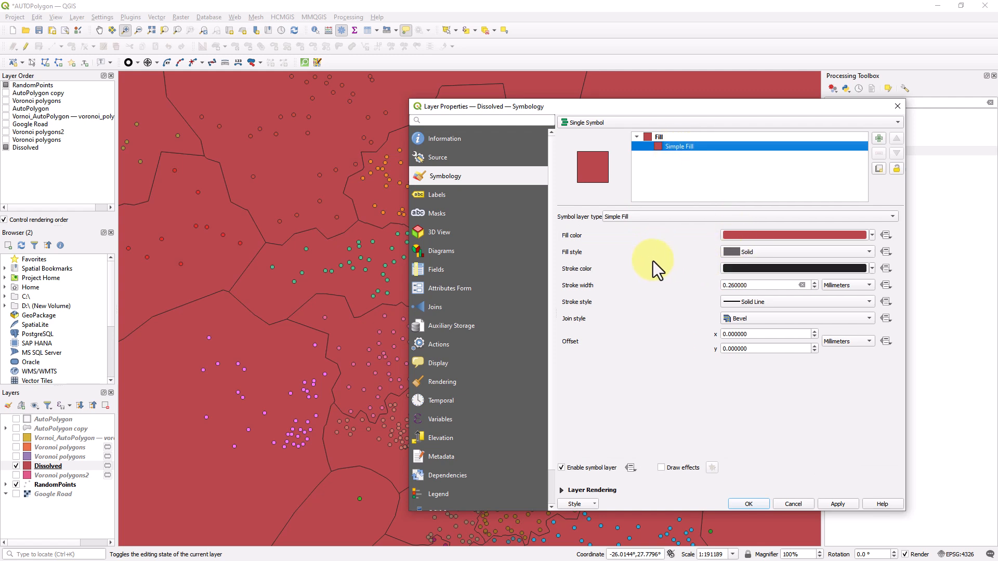
click(781, 255)
click(768, 263)
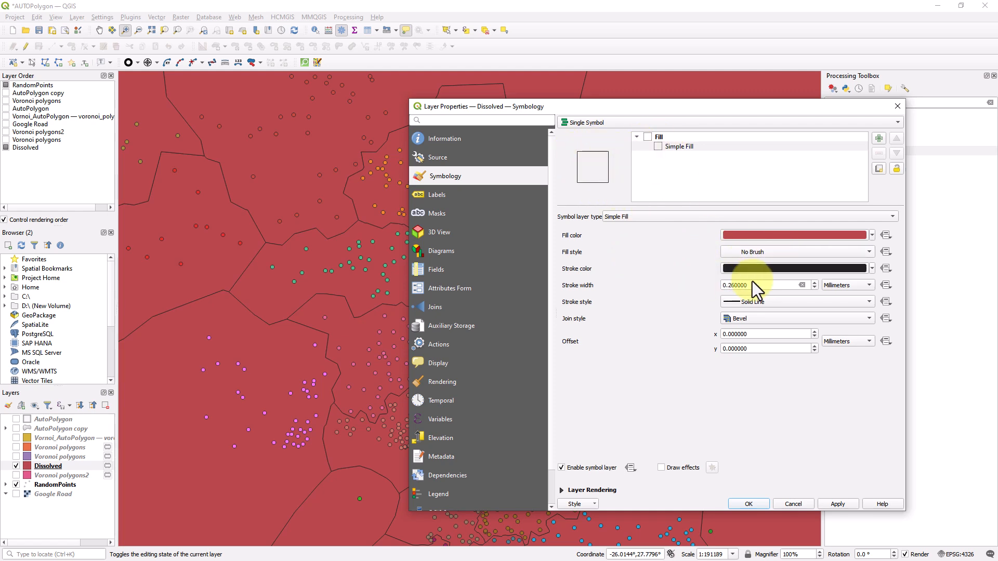
Set the Simple Fill's stroke color to grey #a9a9a9 and its stroke width to 0.66 millimeters
click(767, 268)
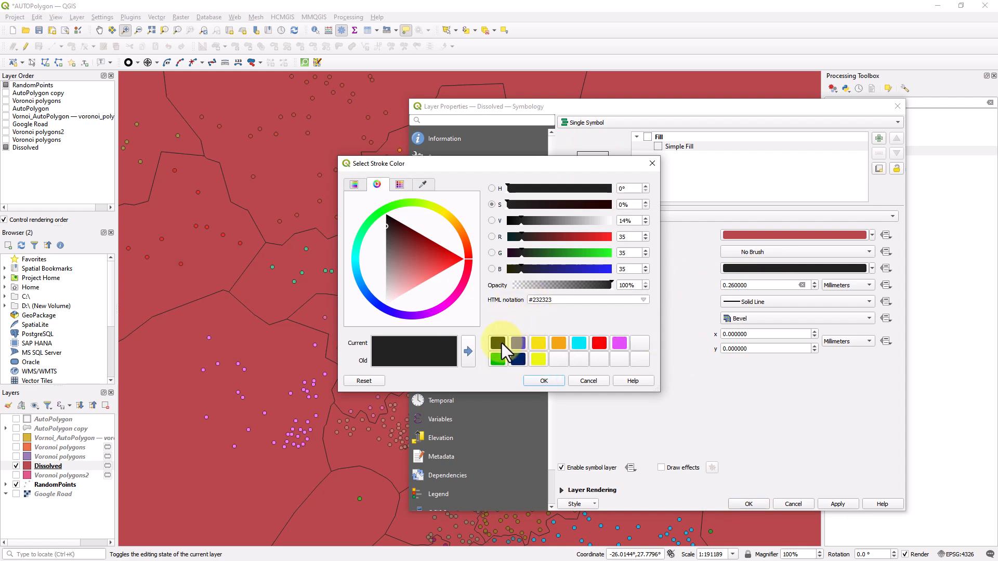
click(592, 221)
drag(593, 222, 580, 227)
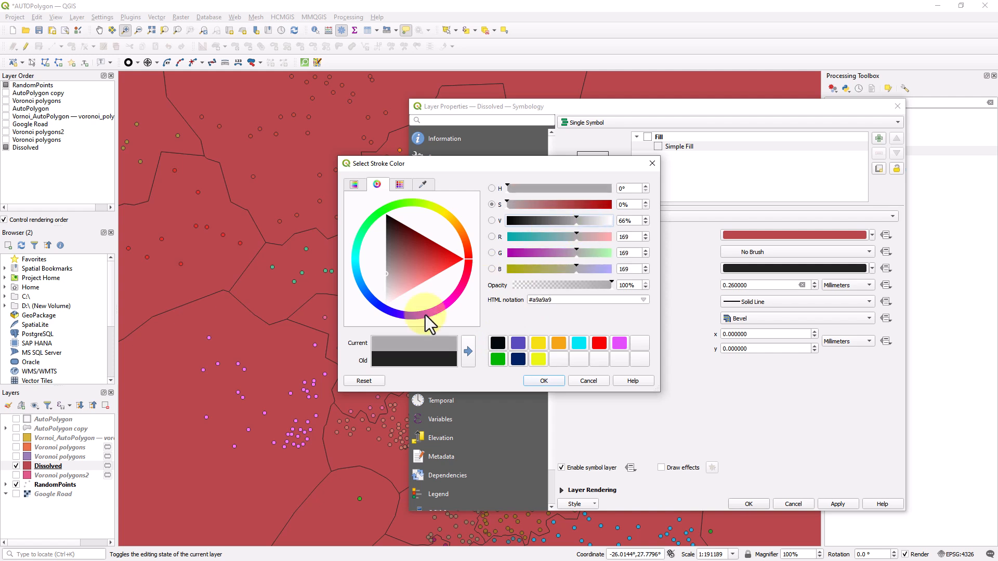
drag(435, 344, 558, 360)
click(543, 380)
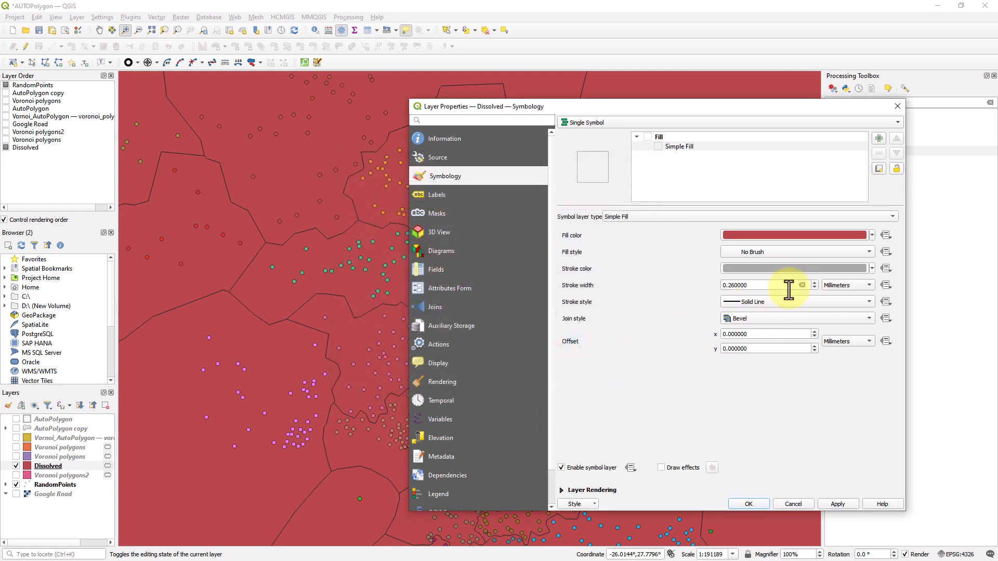
double_click(814, 282)
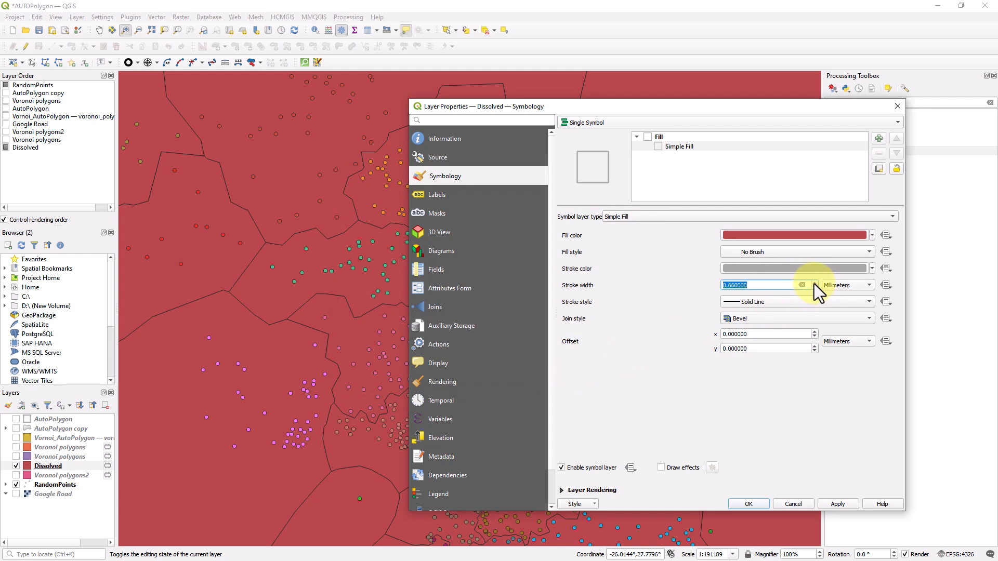
Set the Simple Fill's stroke width to 1.46 millimeters and apply the symbology to the Dissolved layer
double_click(814, 283)
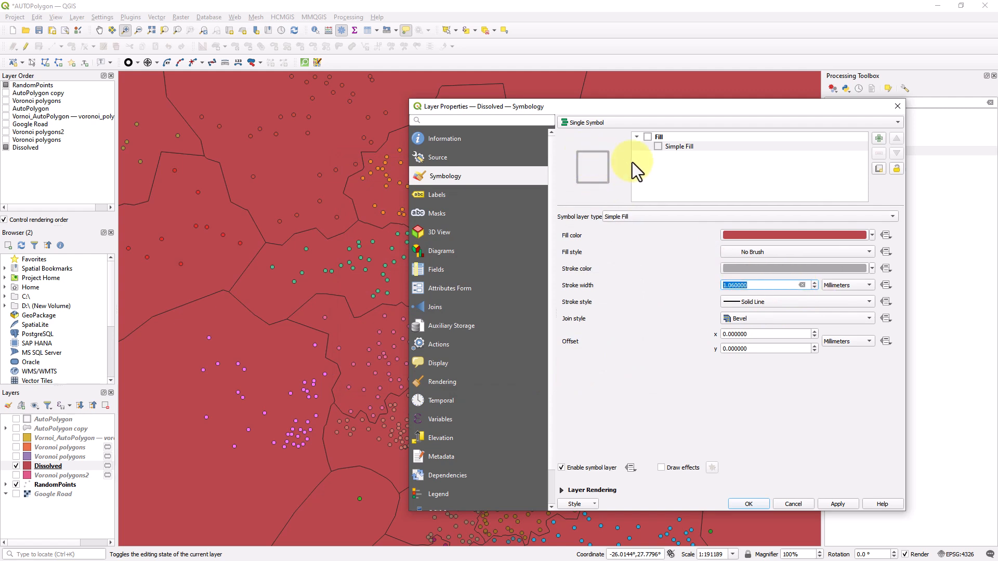
double_click(815, 283)
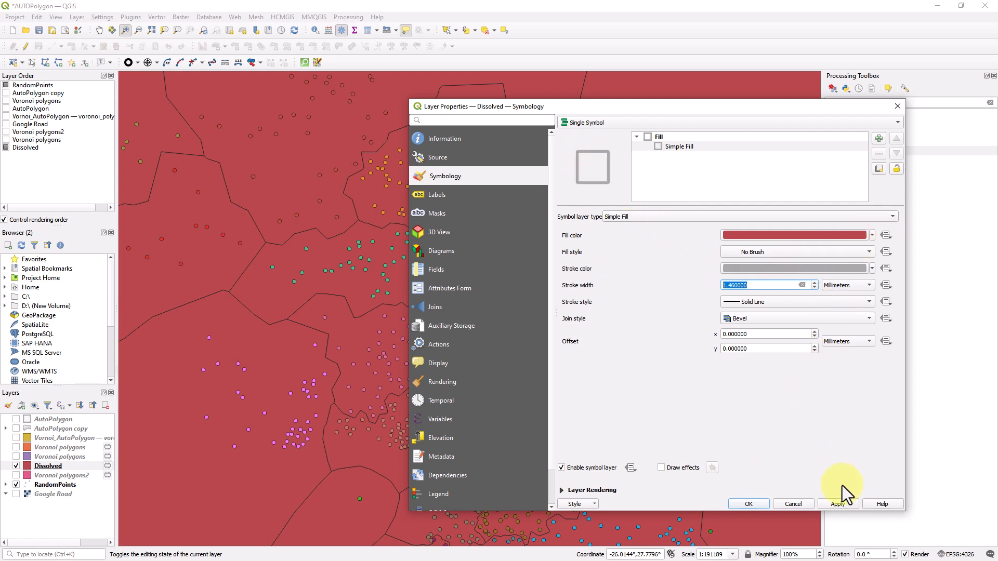
click(842, 503)
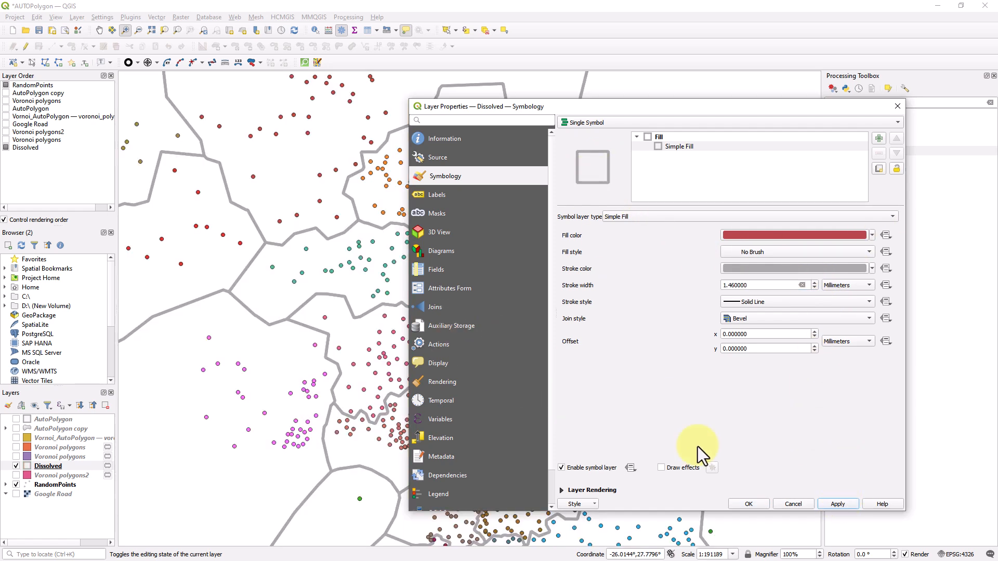
click(758, 504)
Examine the dissolved city boundaries around the coloured point clusters at several map scales, ending on the northern clusters
scroll(450, 301, down, 1)
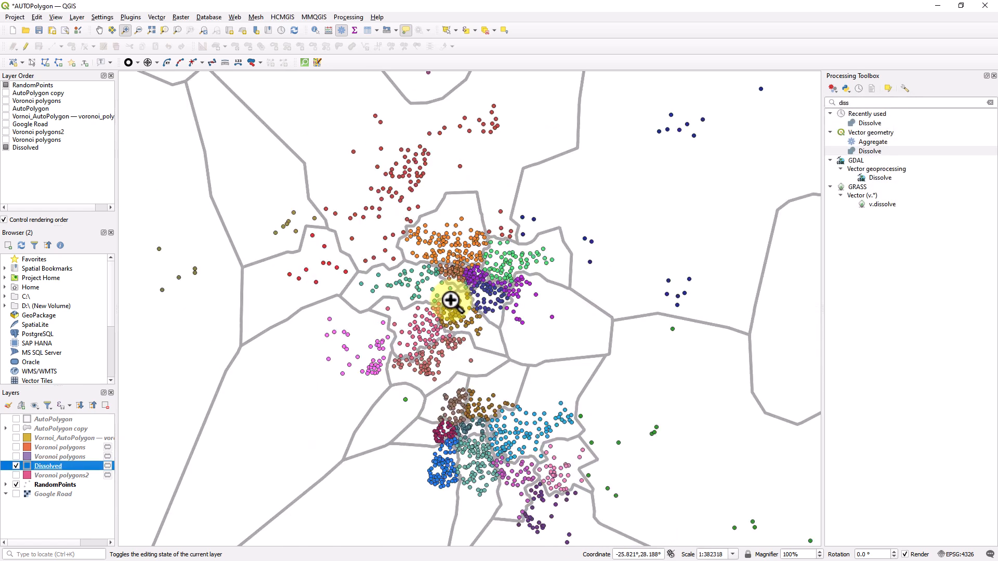
scroll(450, 300, down, 1)
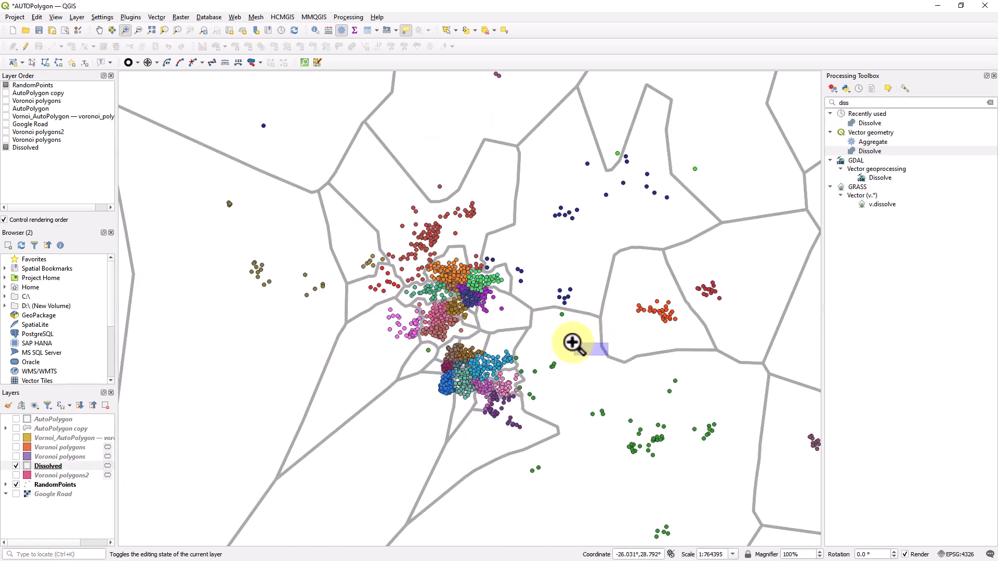
scroll(566, 338, up, 4)
scroll(566, 339, down, 3)
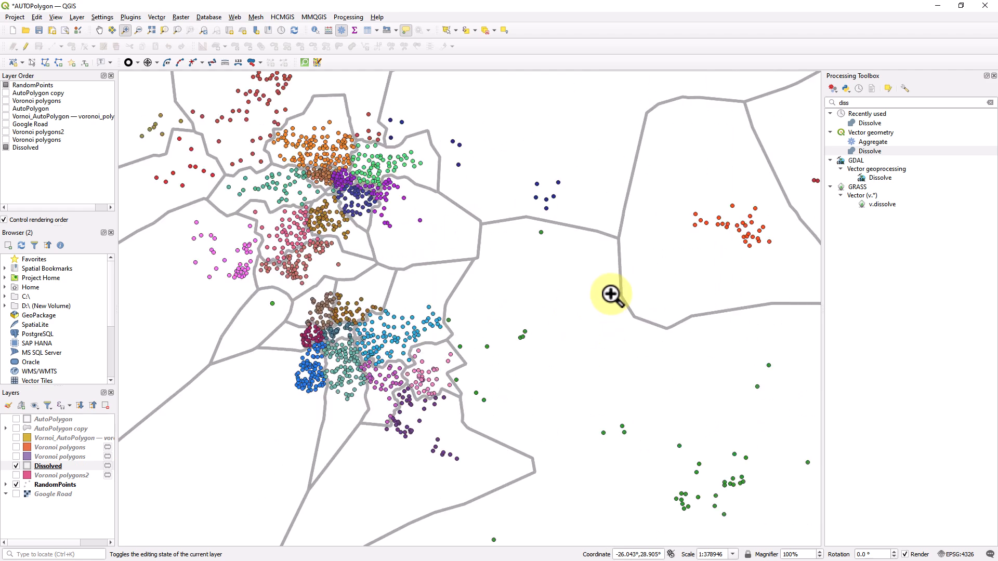
drag(167, 105, 535, 399)
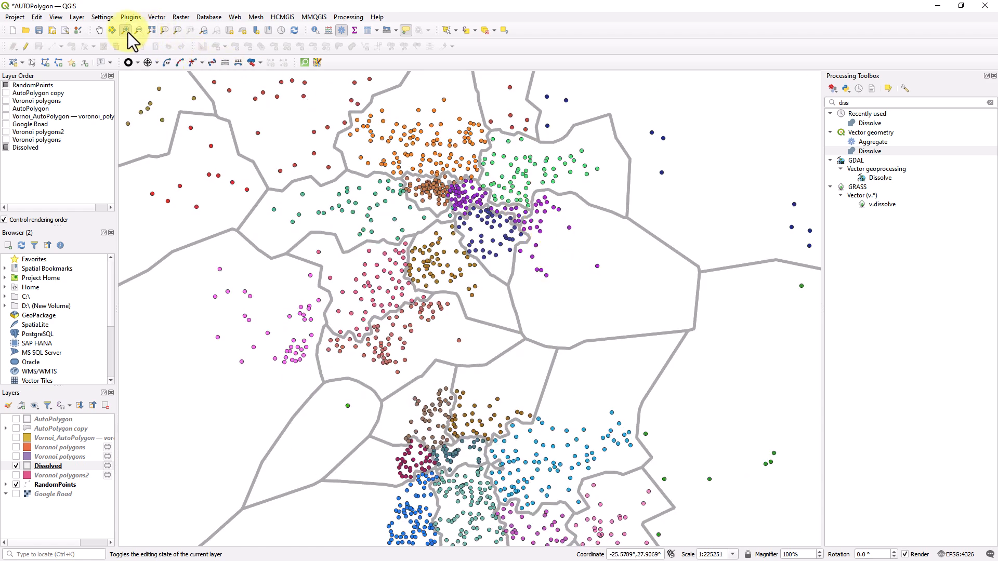
click(99, 30)
drag(400, 216, 410, 314)
drag(582, 253, 544, 302)
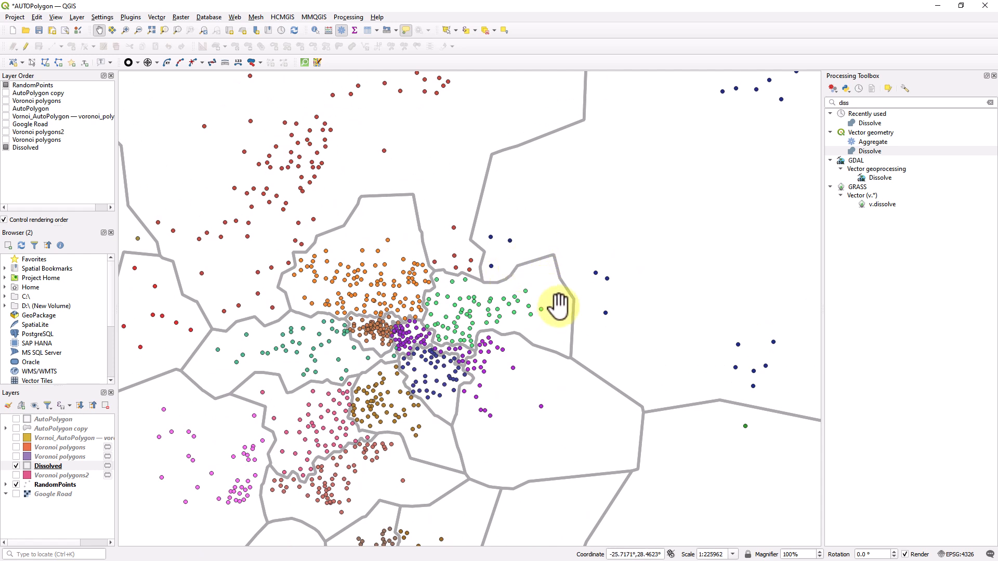
Enable editing on the Dissolved layer and activate the Vertex Tool for the current layer only
click(82, 468)
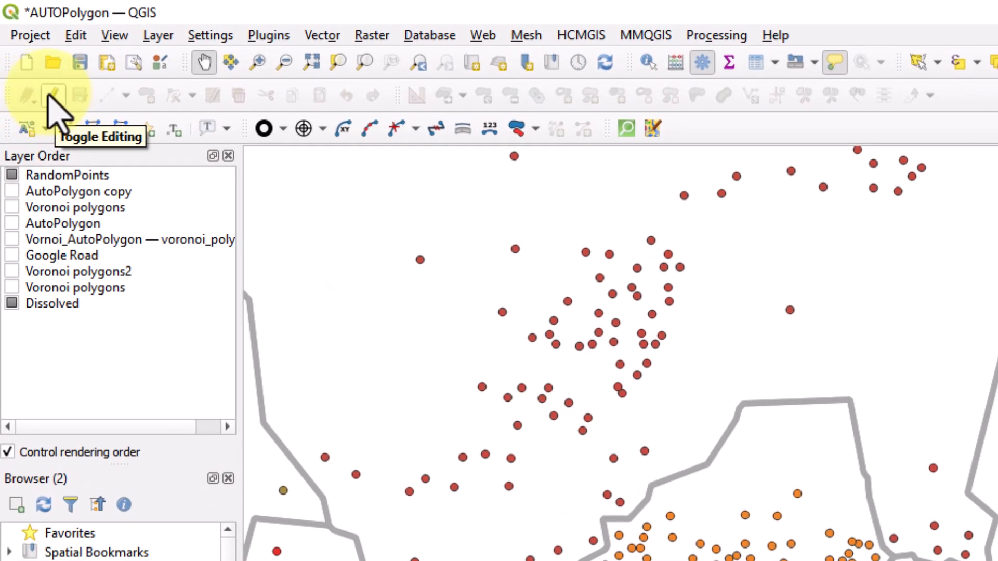
click(50, 97)
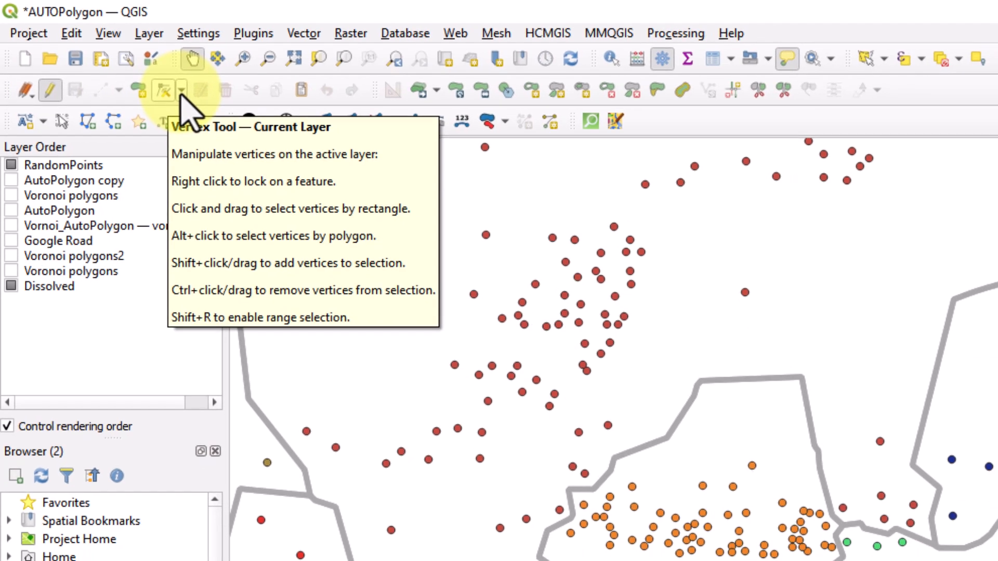
click(191, 97)
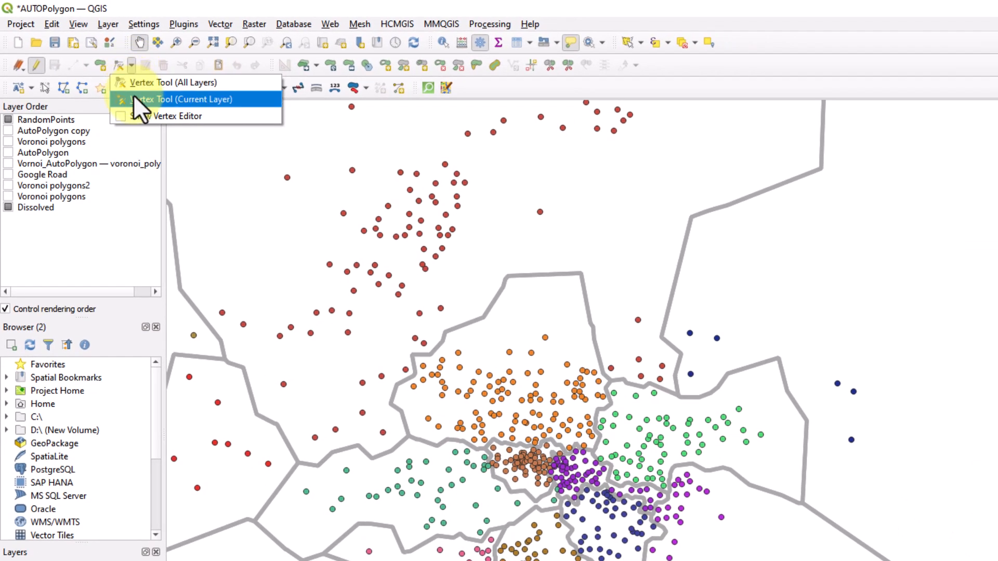
click(211, 96)
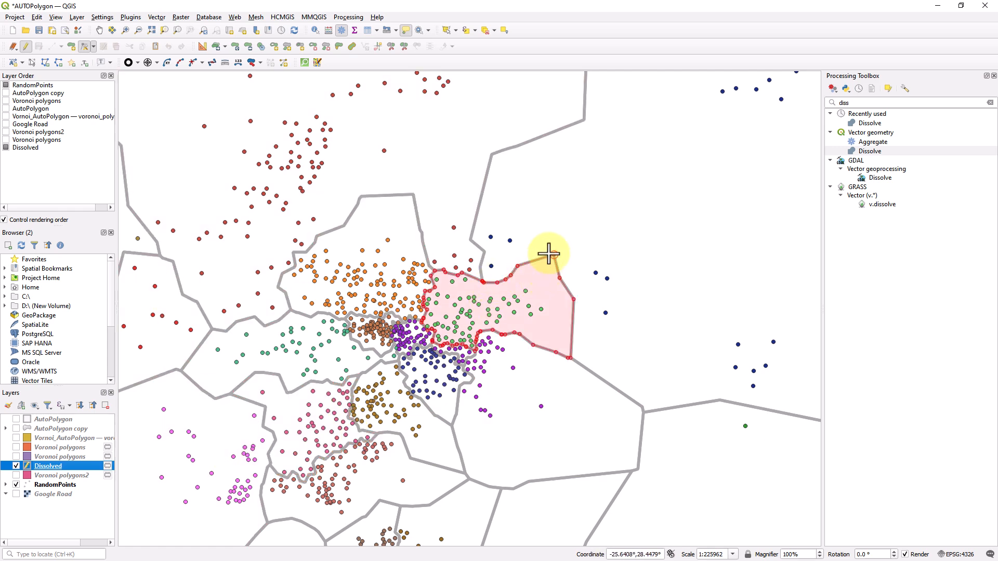
Move the northeastern peak vertex of the light-green cluster's polygon inward, match it on the neighbouring polygon, and save the edits while ending editing
scroll(550, 254, up, 2)
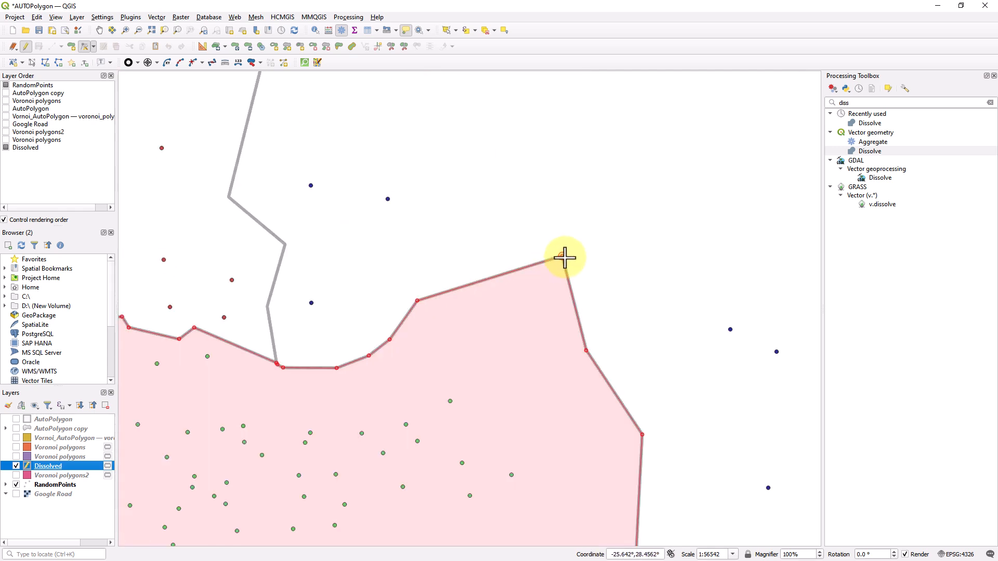
click(561, 256)
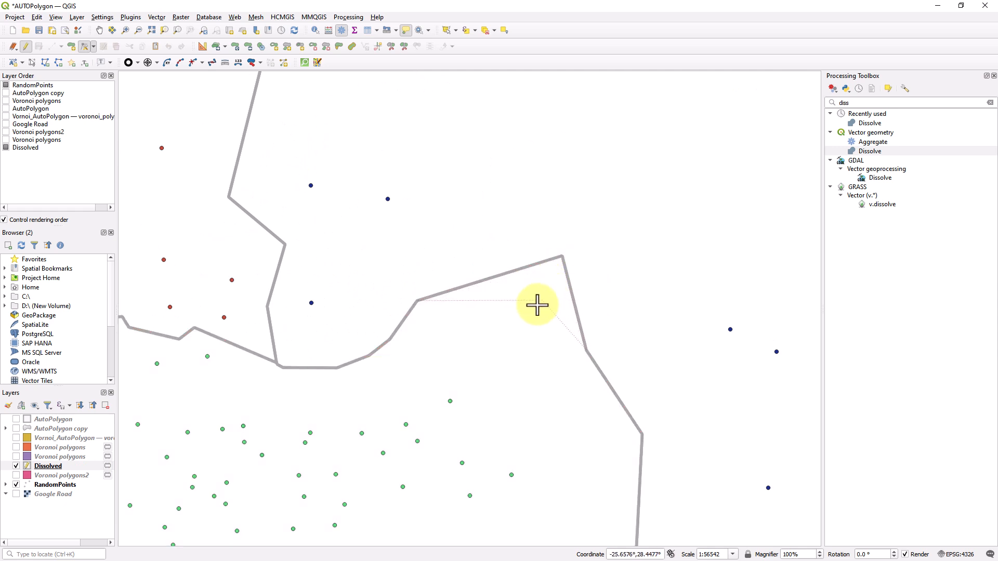
click(516, 331)
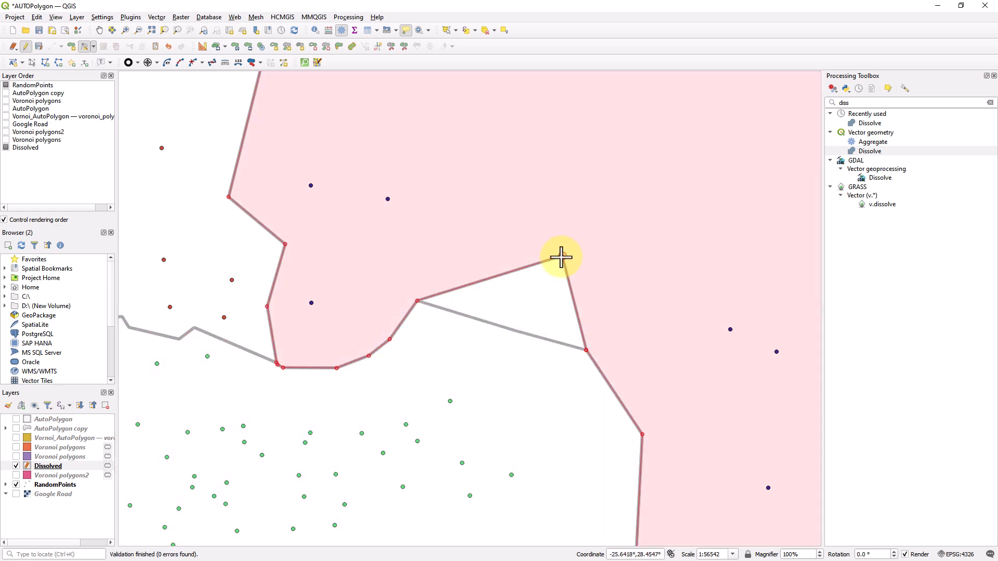
click(561, 257)
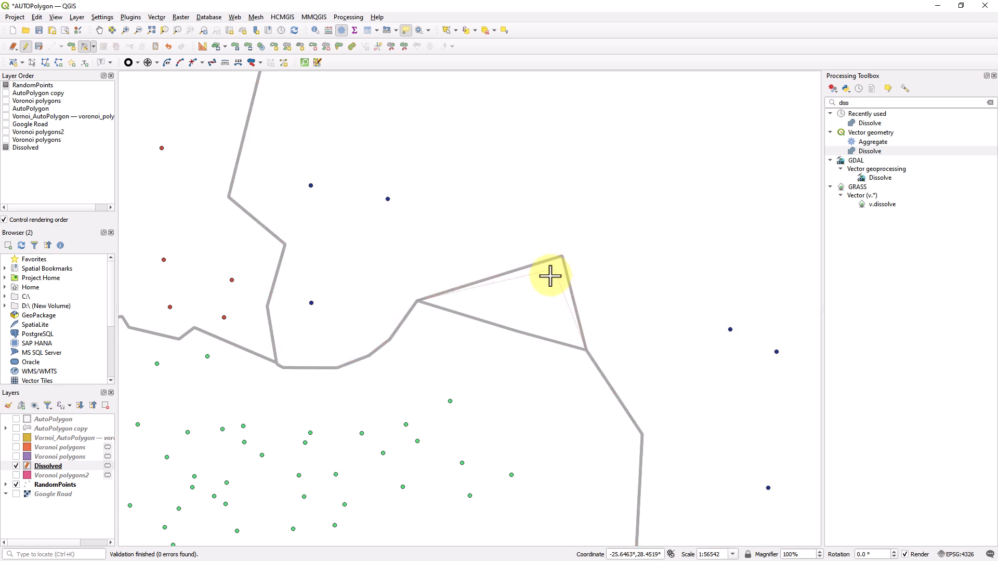
click(516, 331)
scroll(515, 329, down, 3)
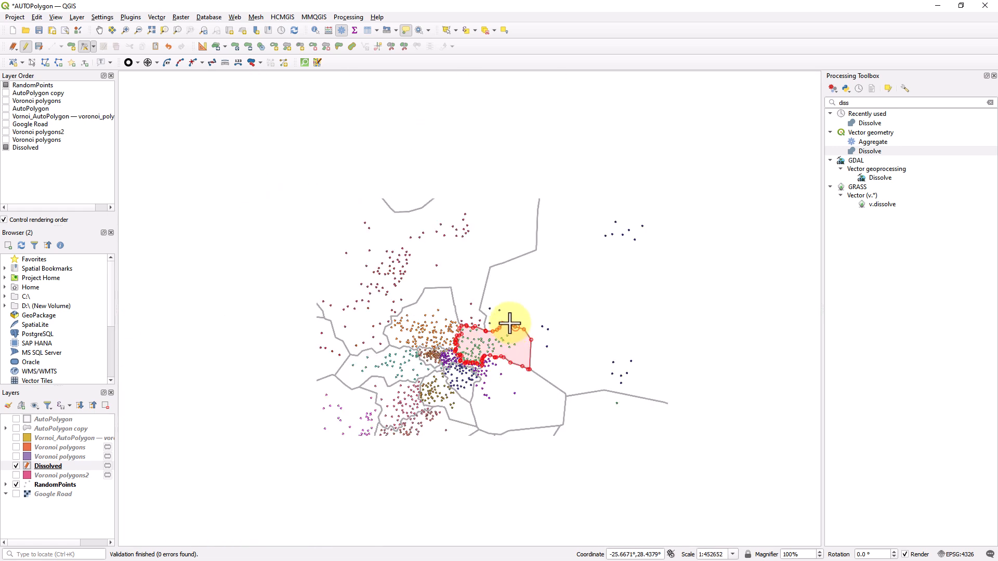
click(26, 46)
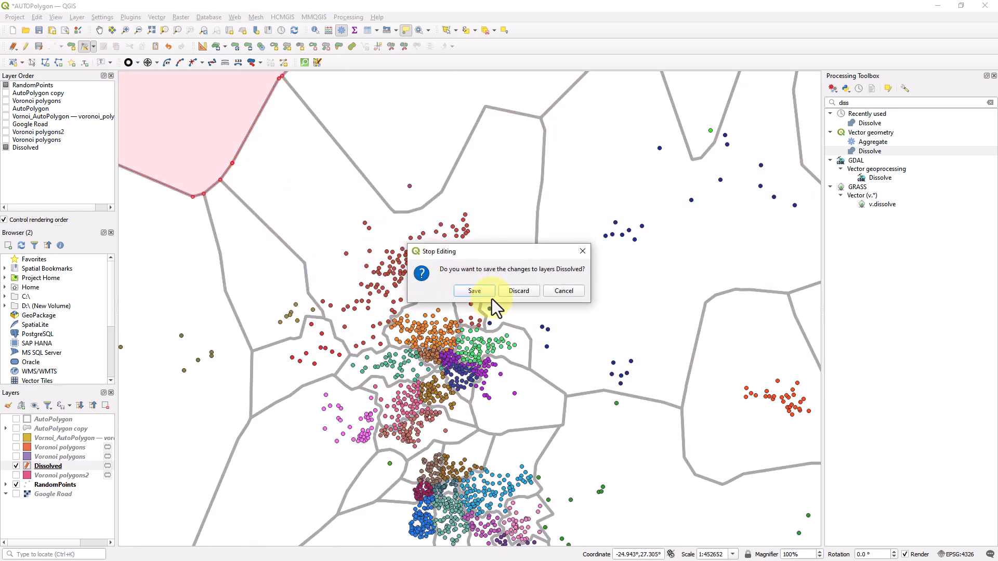
click(474, 291)
Hide the RandomPoints layer so only the dissolved boundaries are drawn
drag(445, 296, 503, 212)
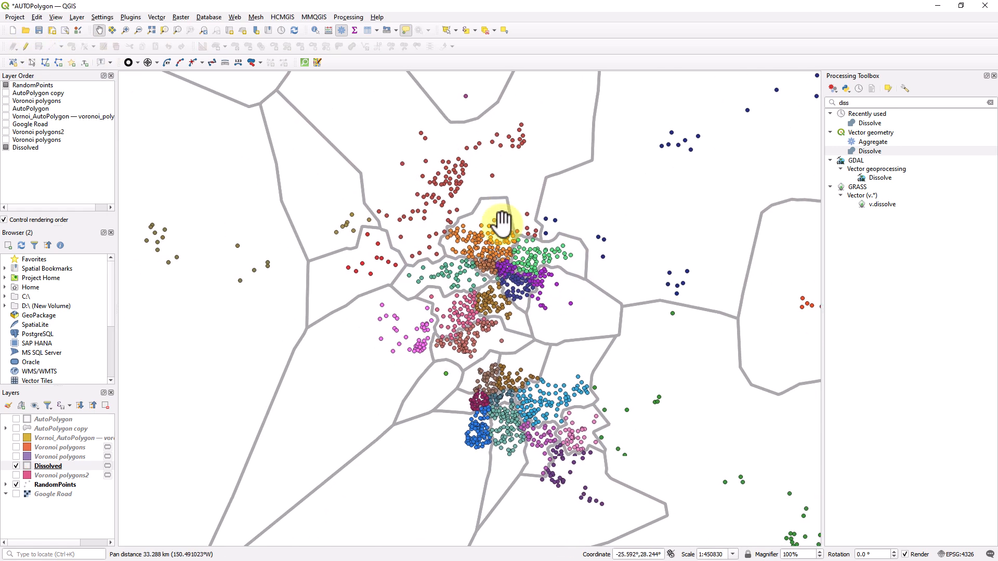
drag(502, 311, 445, 254)
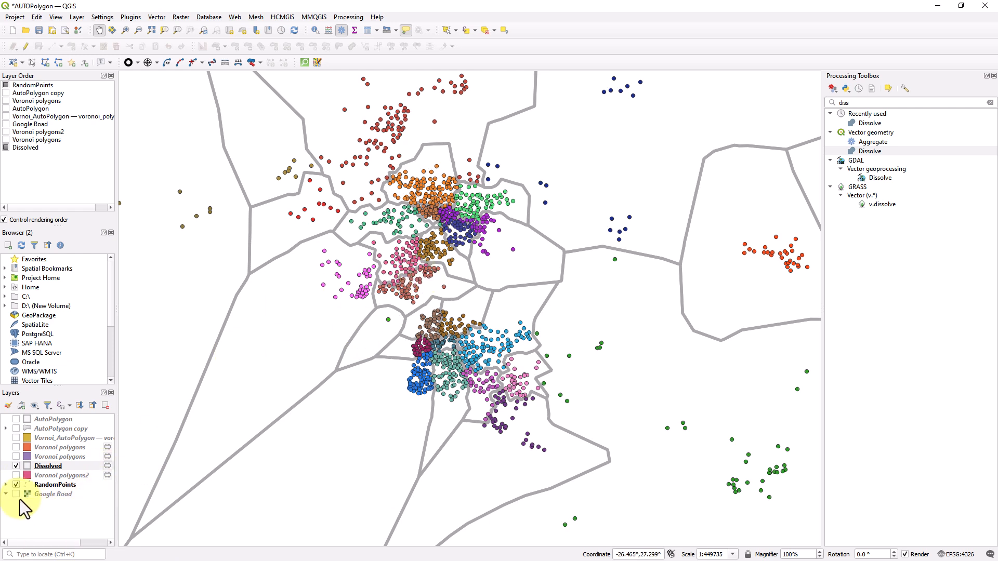
click(16, 484)
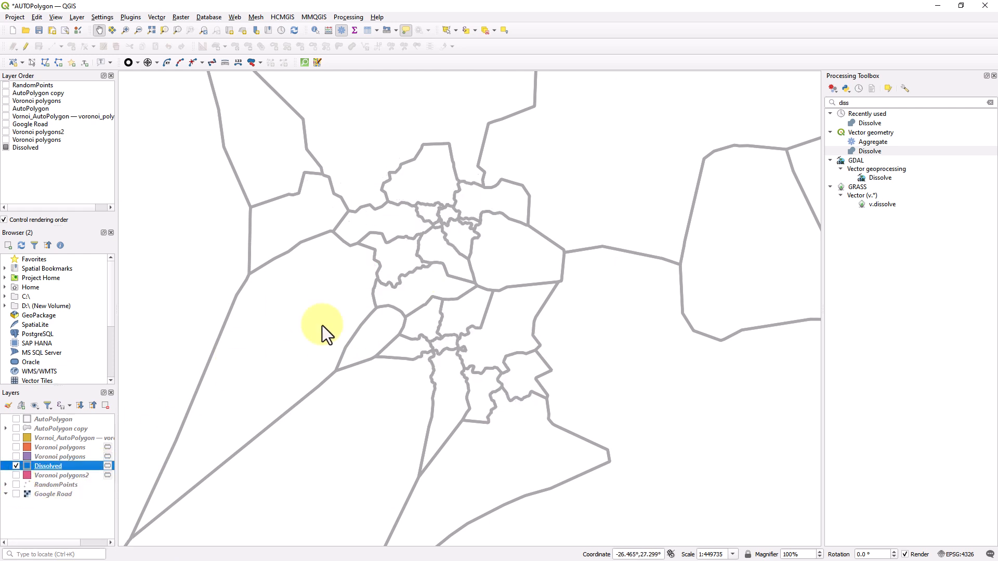
drag(460, 320, 504, 365)
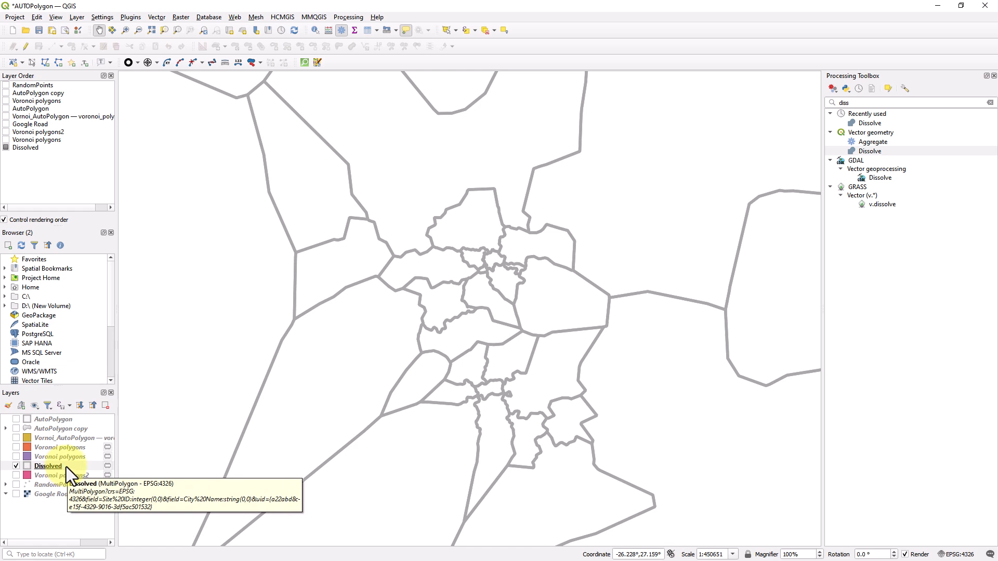
Enable Single Labels on the Dissolved layer, using City Name as the label value
double_click(67, 467)
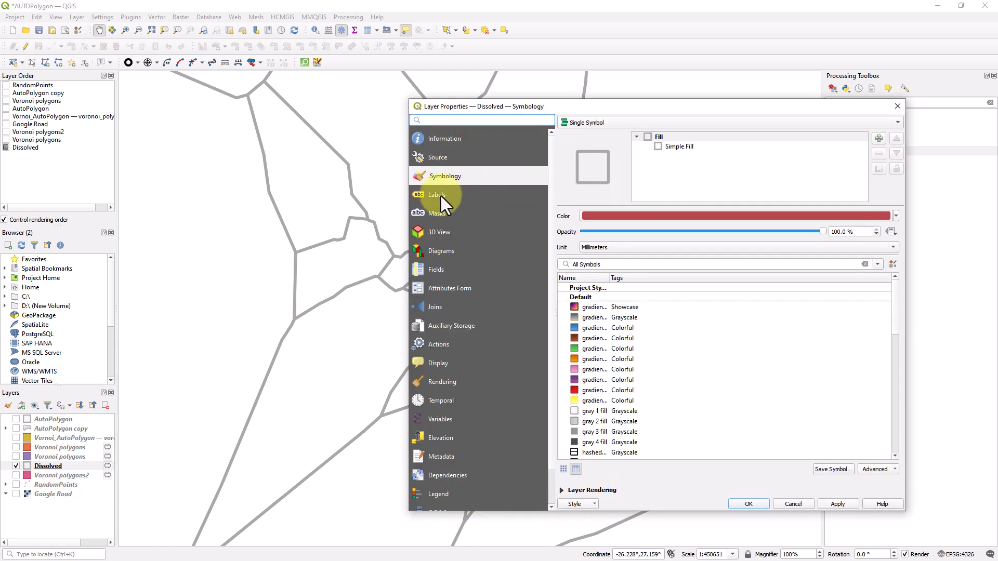
click(441, 196)
click(675, 122)
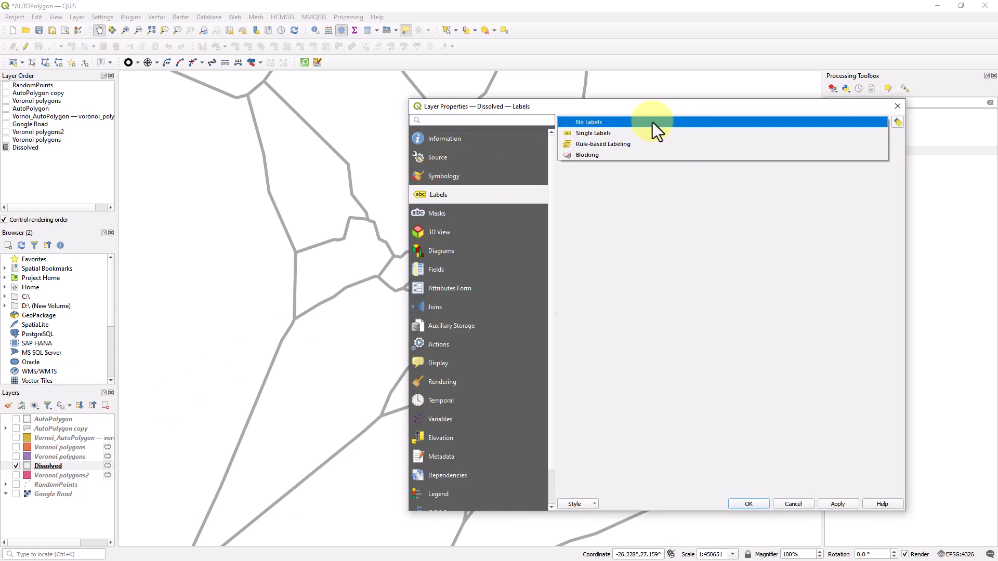
click(609, 132)
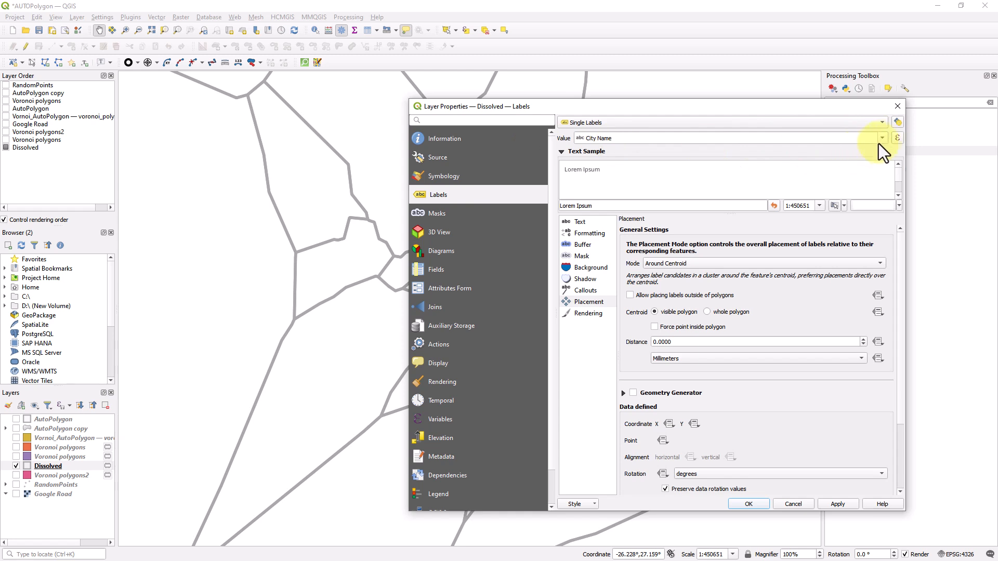
click(882, 138)
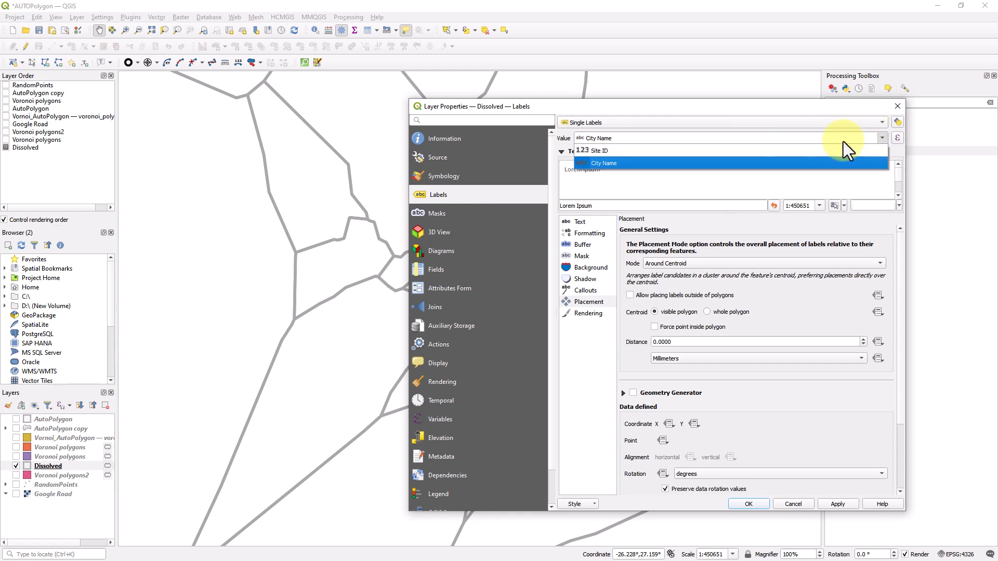
click(612, 164)
Add a yellow text buffer to the city labels and apply the label settings
click(584, 246)
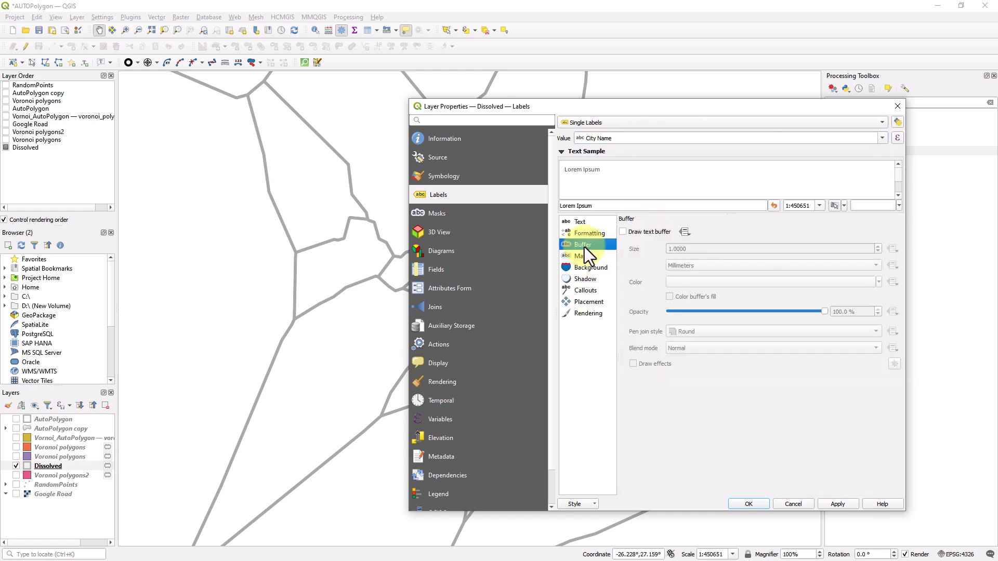
click(638, 235)
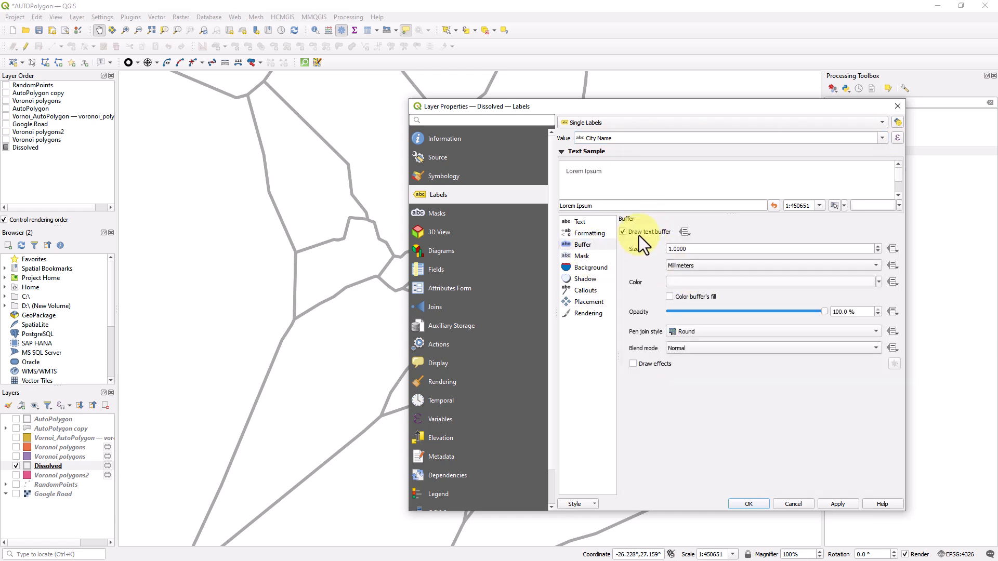
click(700, 281)
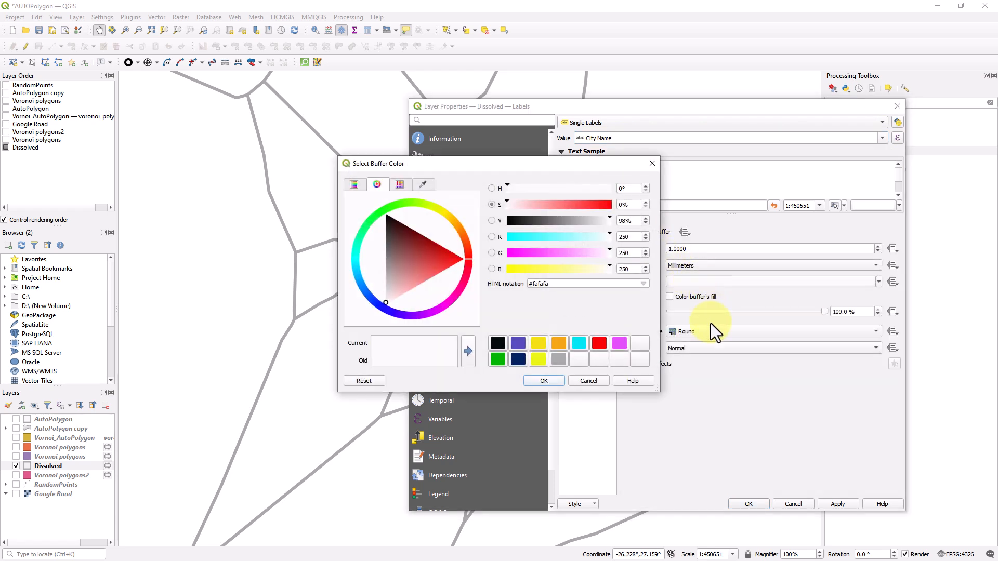
click(538, 359)
click(543, 381)
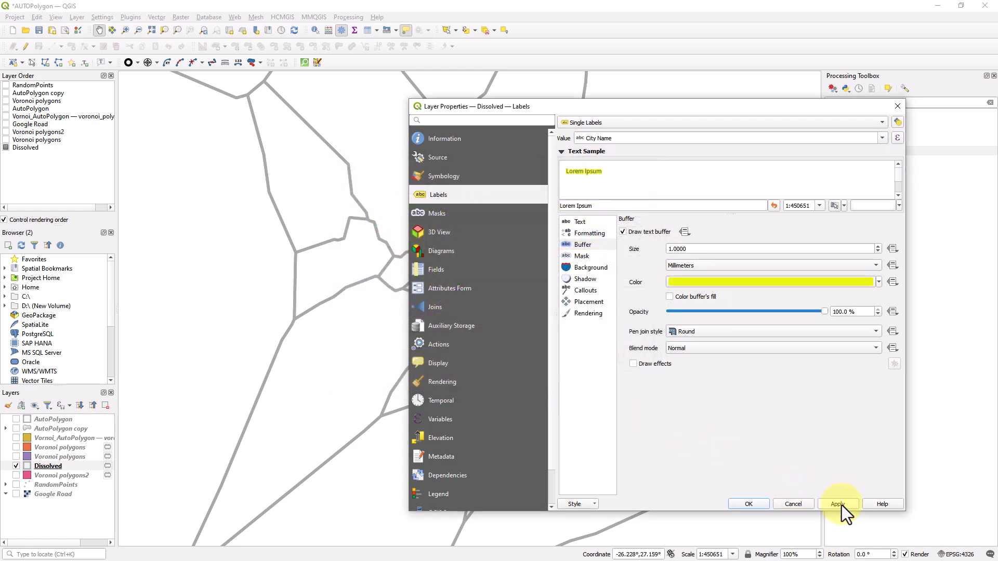
click(762, 503)
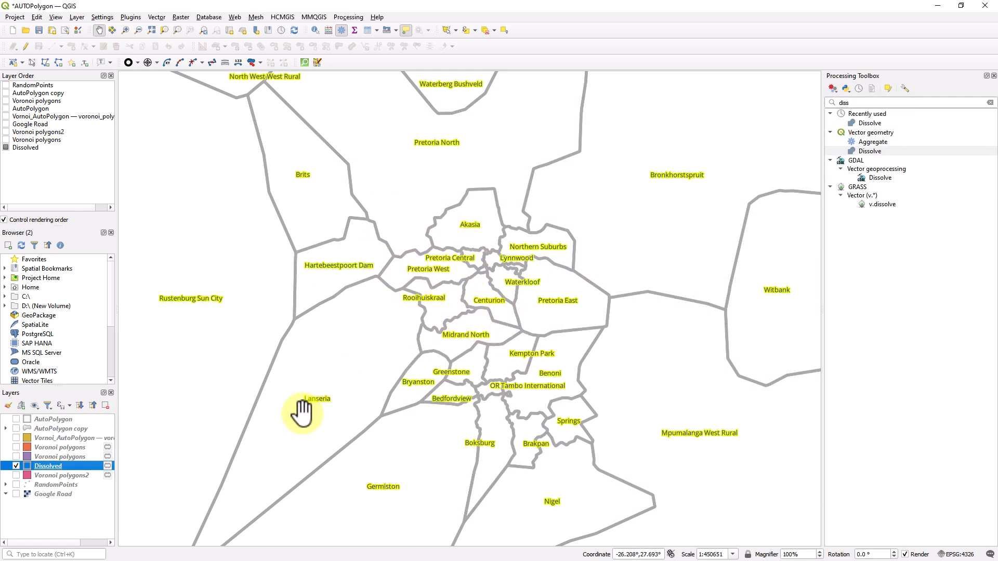
Switch the Dissolved layer's symbology to Categorized using City Name as the value, and classify all cities
scroll(457, 279, down, 1)
click(457, 285)
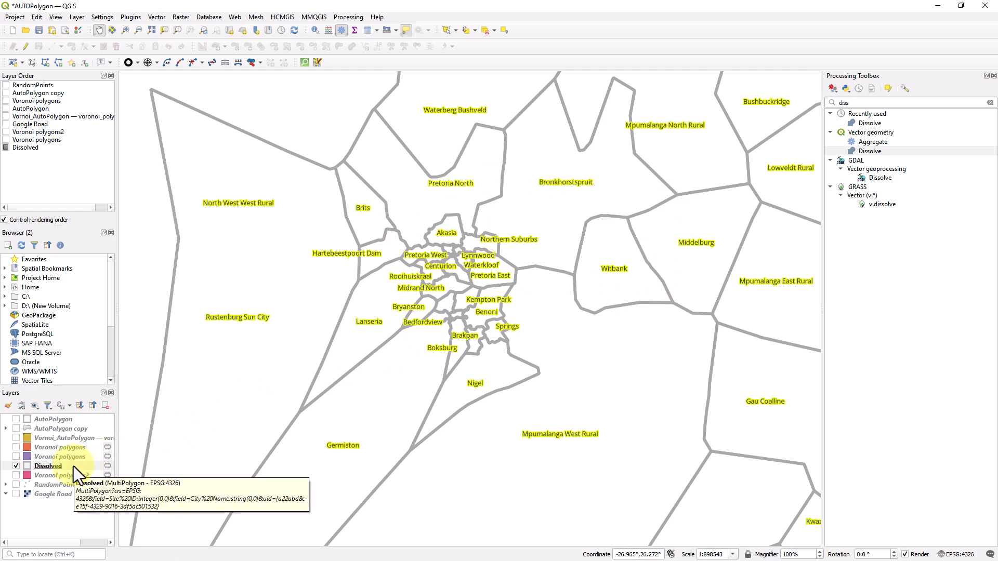
double_click(73, 466)
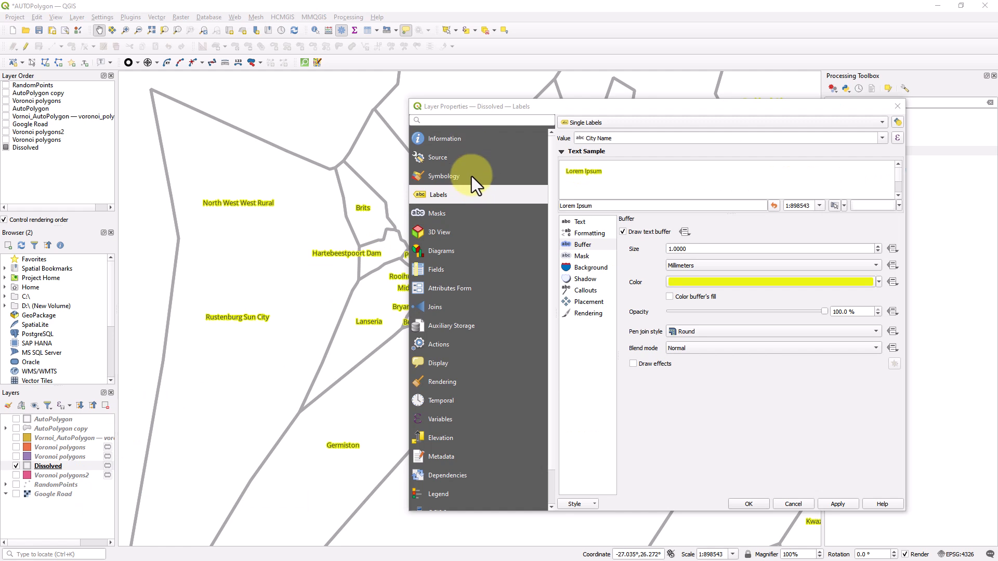
click(440, 178)
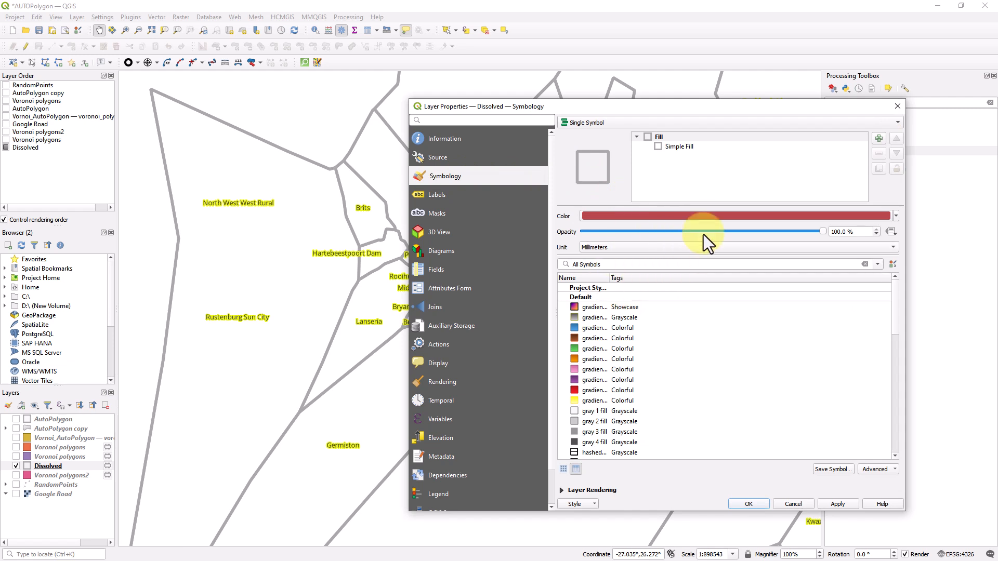
click(590, 126)
click(609, 135)
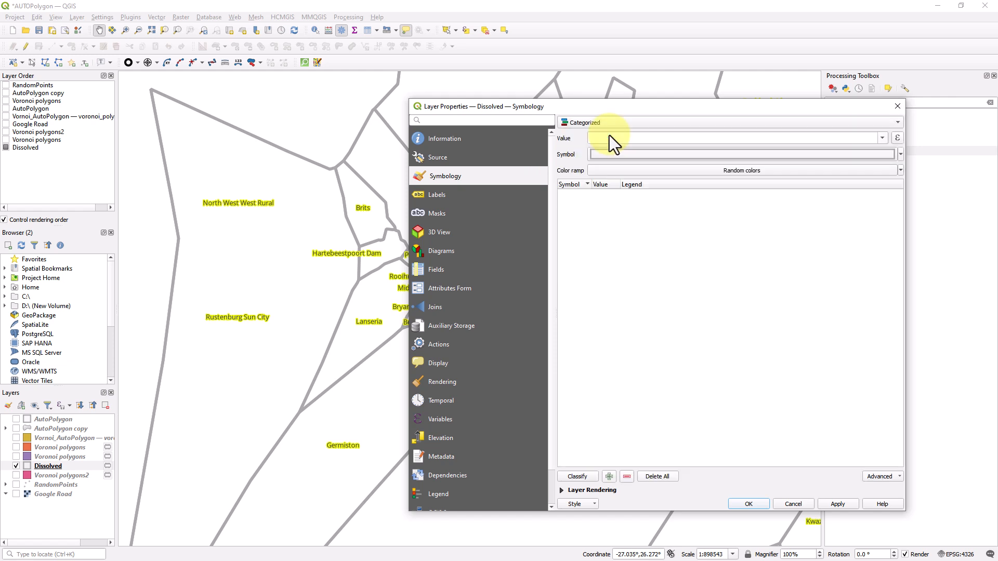
mouse_move(619, 107)
mouse_down()
mouse_move(595, 101)
mouse_move(620, 109)
mouse_up()
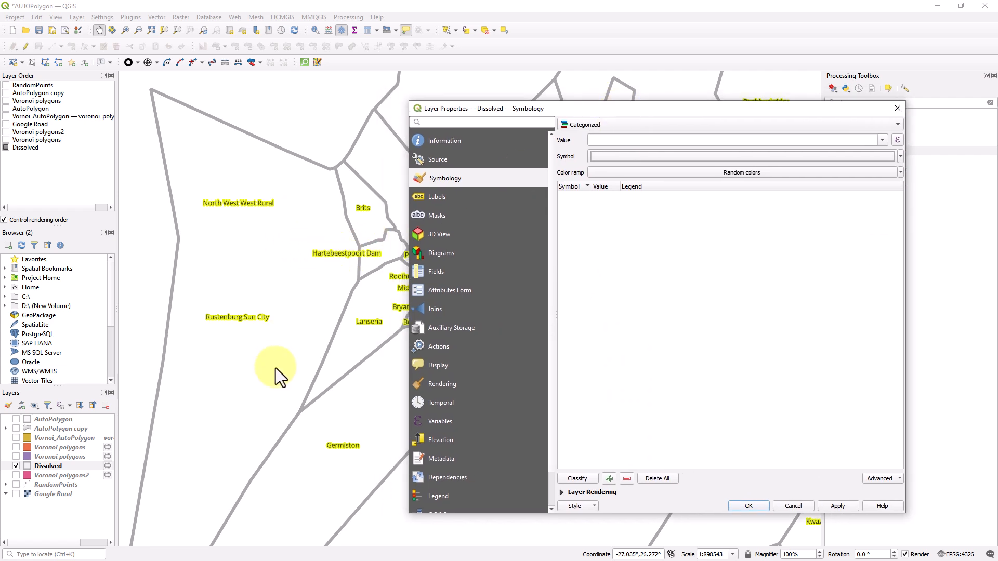
click(882, 140)
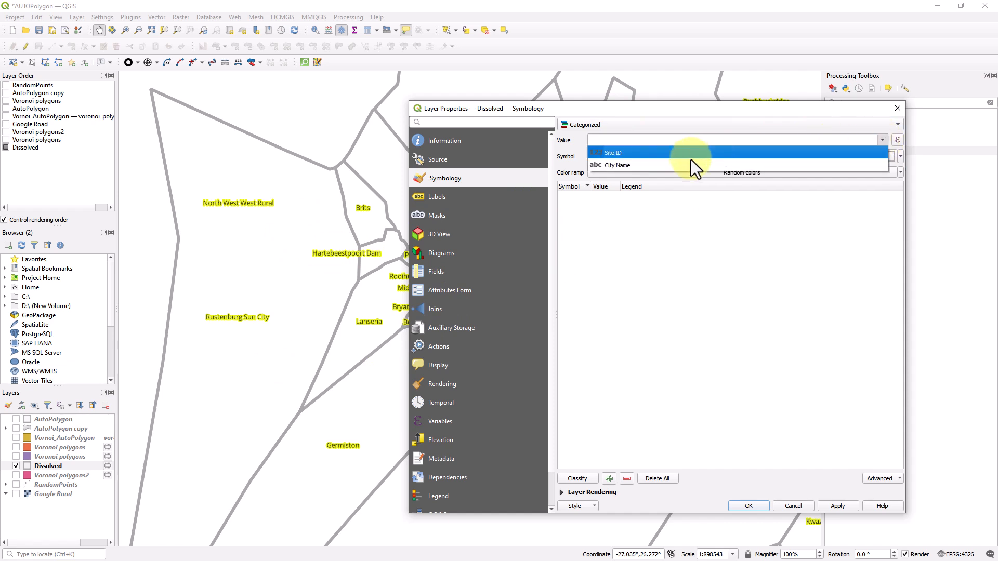
click(631, 166)
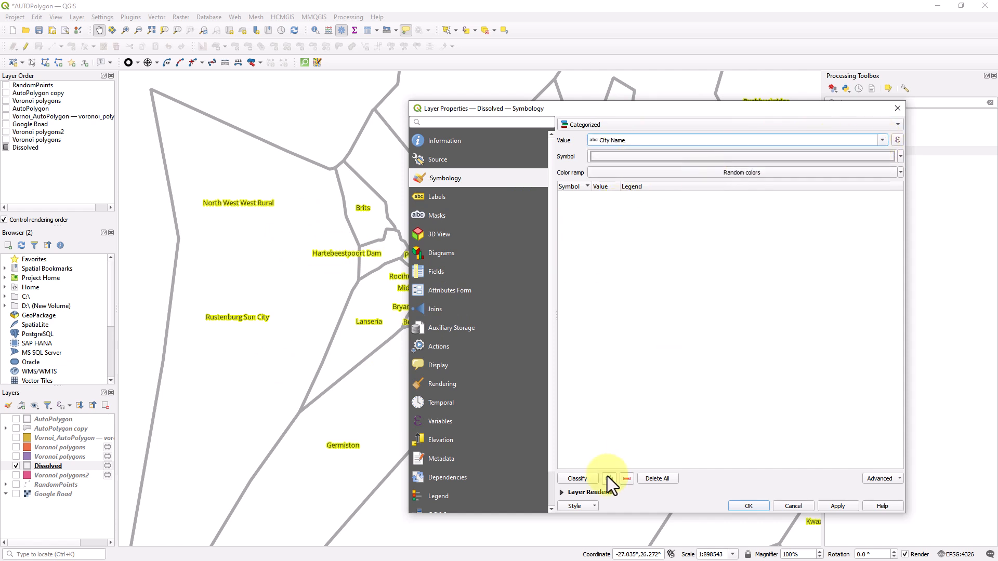
click(581, 480)
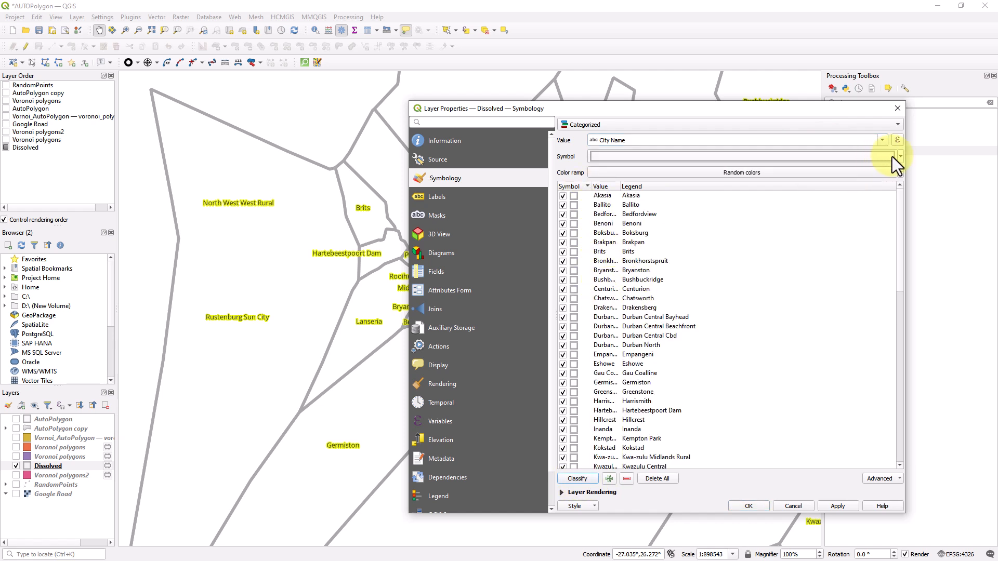
Change the category symbol's Simple Fill style to Solid and apply the randomly coloured city categories to the map
click(823, 157)
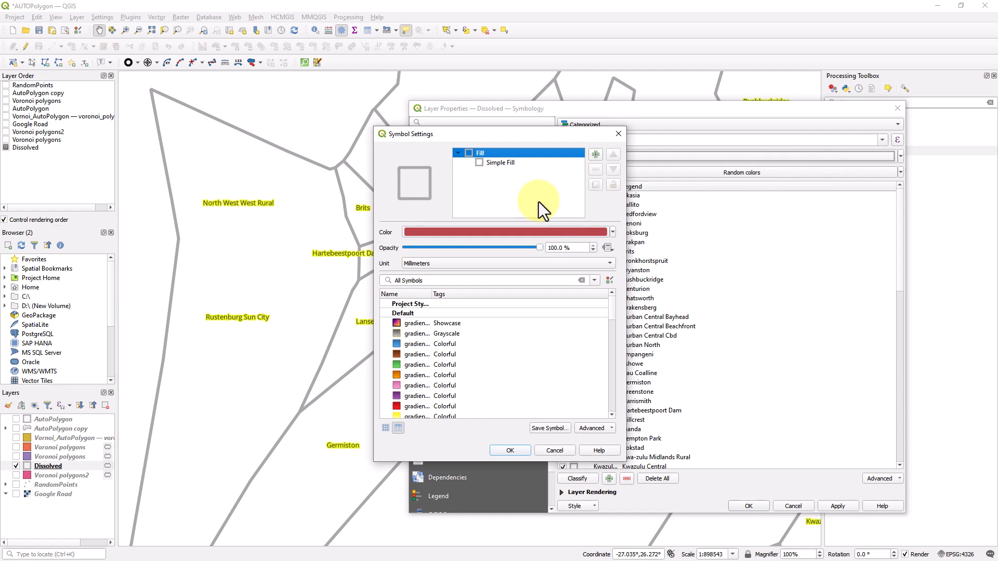
click(513, 163)
click(509, 270)
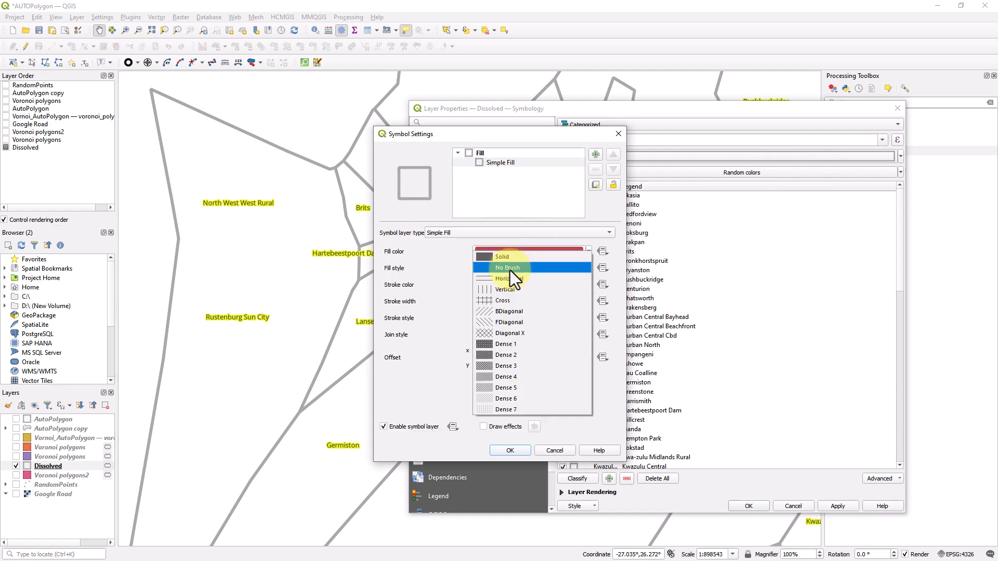
click(505, 255)
click(511, 450)
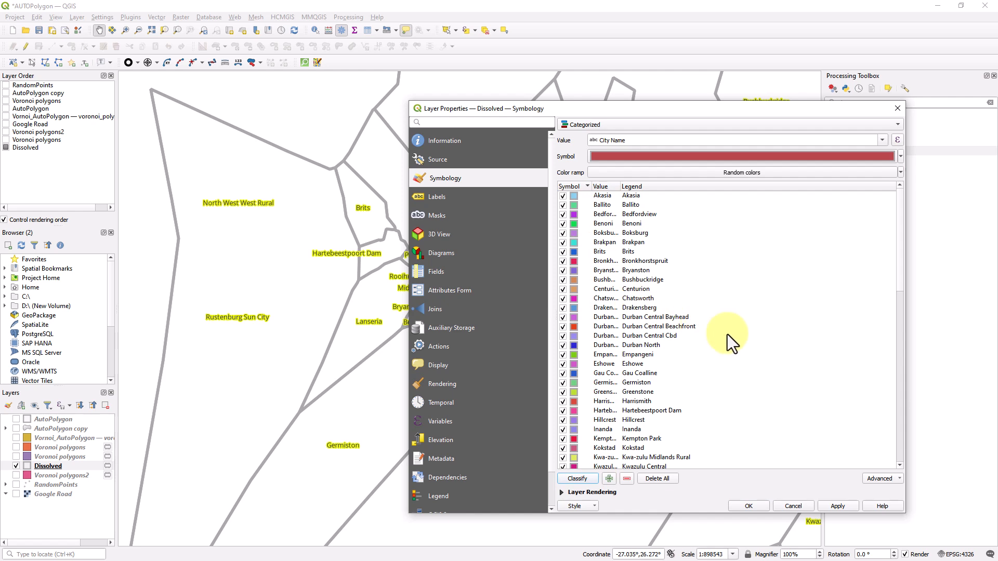
drag(655, 110, 517, 58)
click(696, 455)
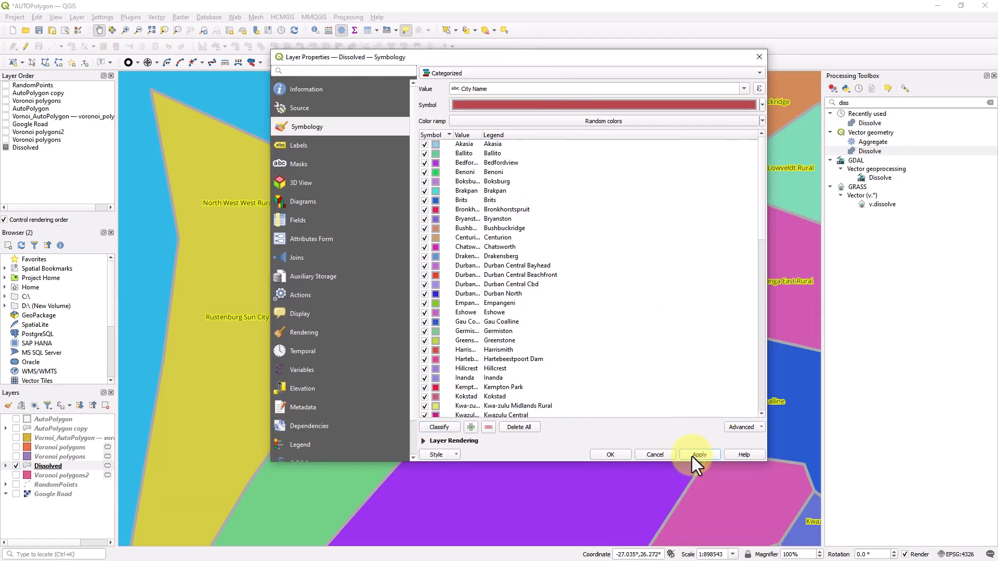
click(607, 455)
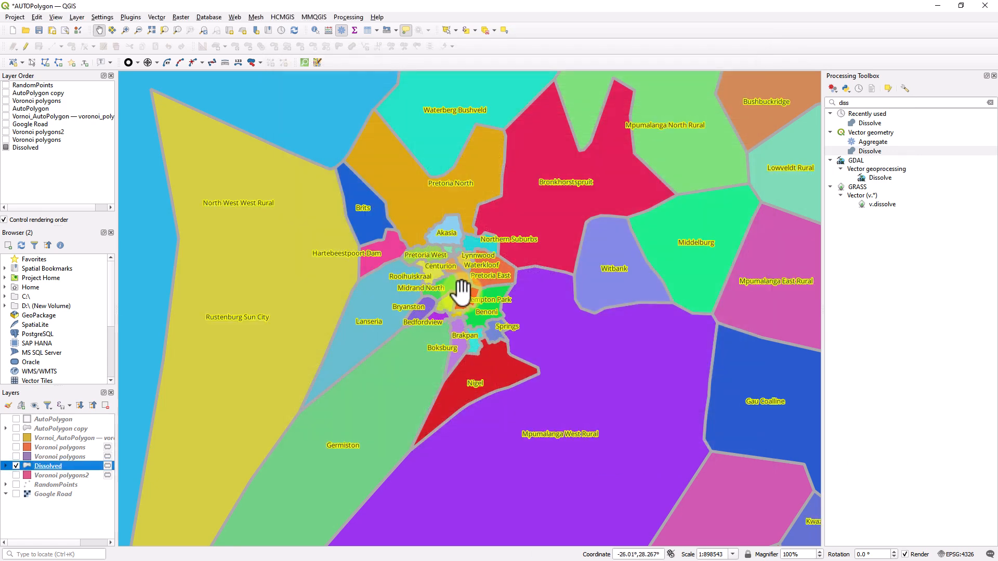
Look over the coloured city areas on the map and clear the Processing Toolbox search
scroll(462, 293, up, 2)
scroll(447, 301, down, 1)
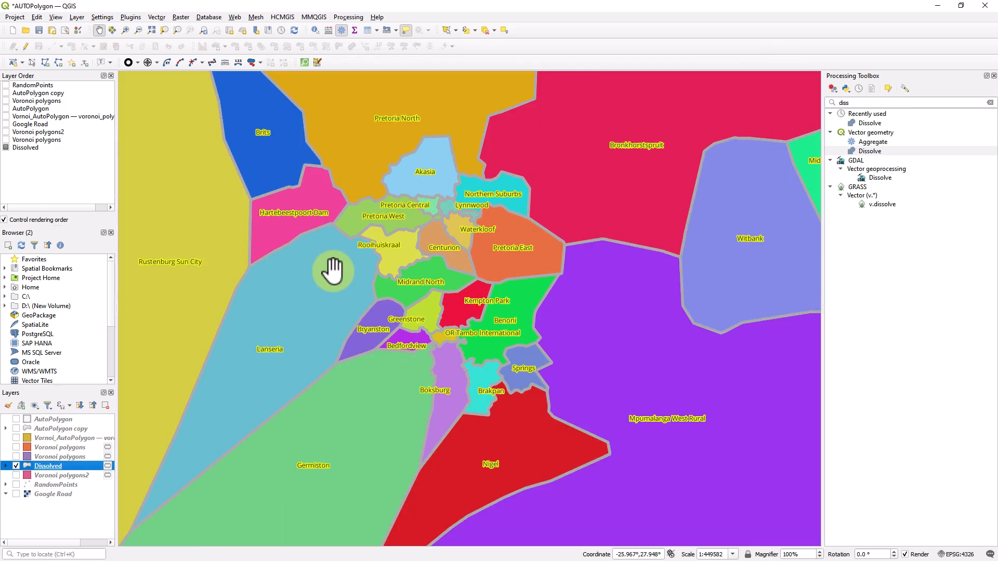
scroll(479, 279, down, 2)
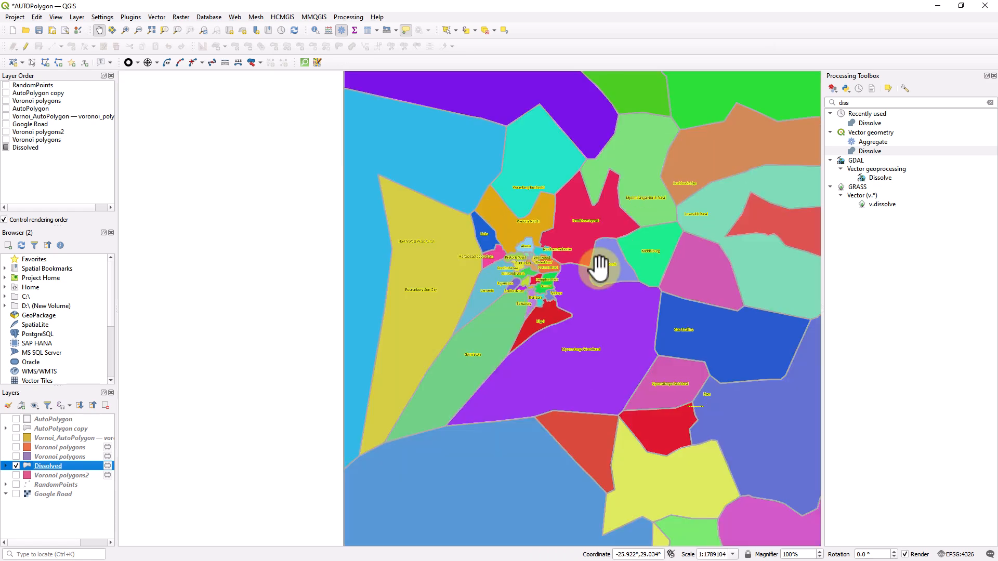
drag(606, 252, 476, 267)
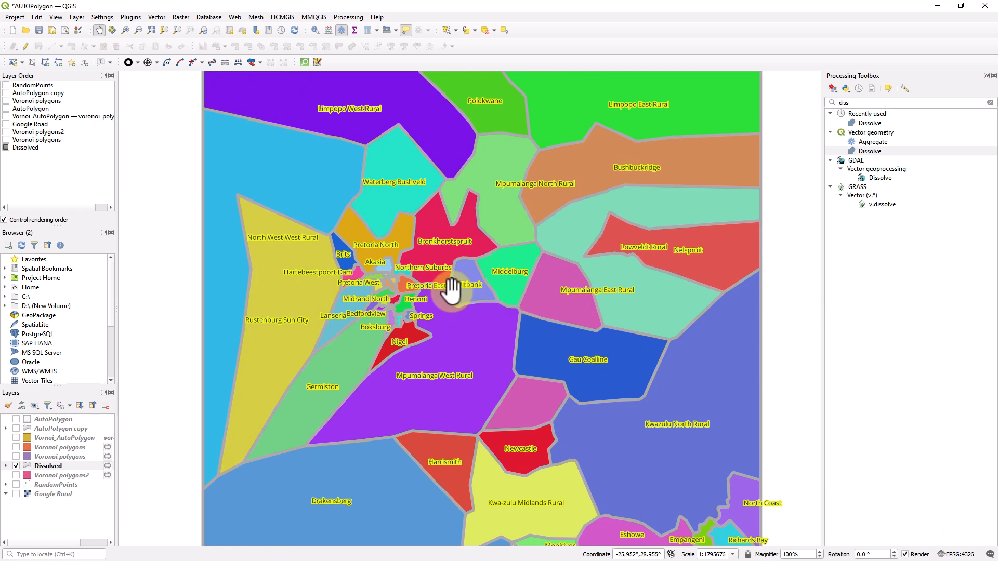
mouse_move(452, 291)
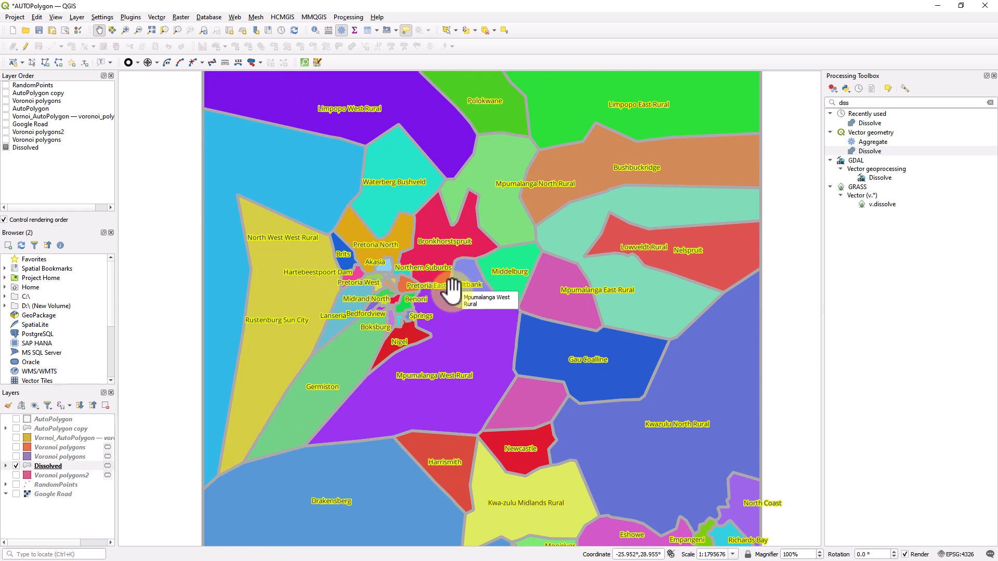
click(989, 103)
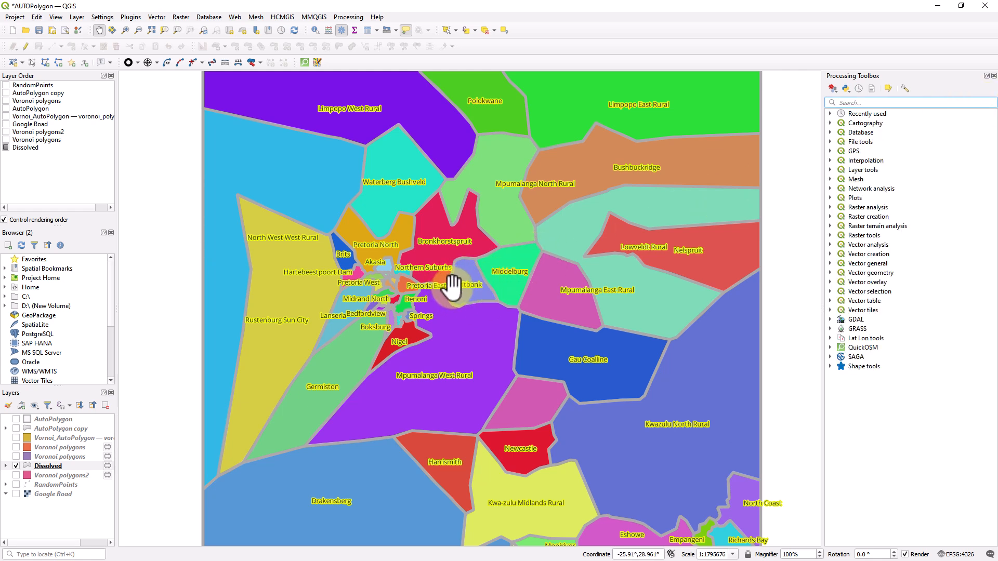
mouse_move(453, 284)
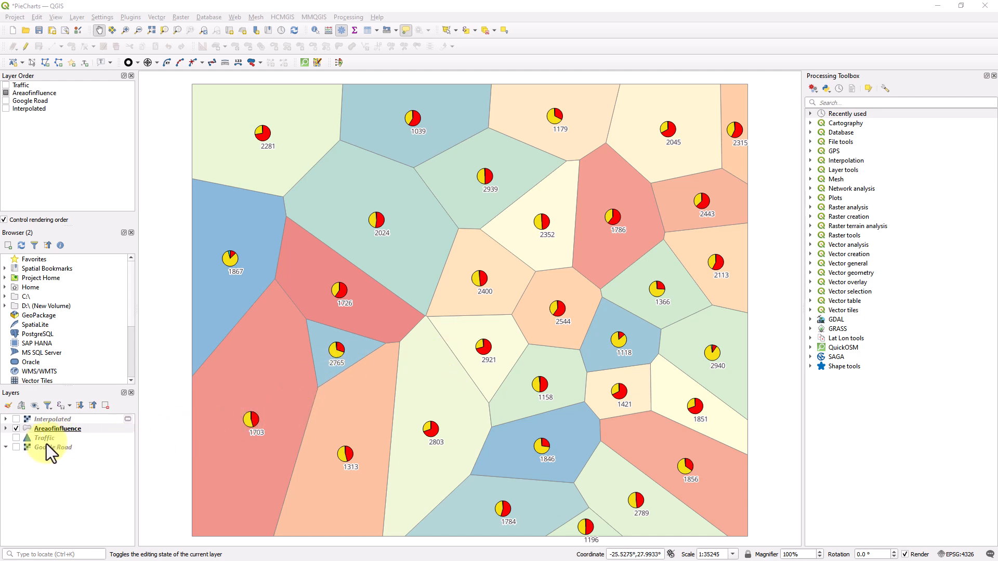
Examine the Traffic layer's attribute table for each site's total, 5G, 4G and 3G traffic and shares, and close it
click(16, 430)
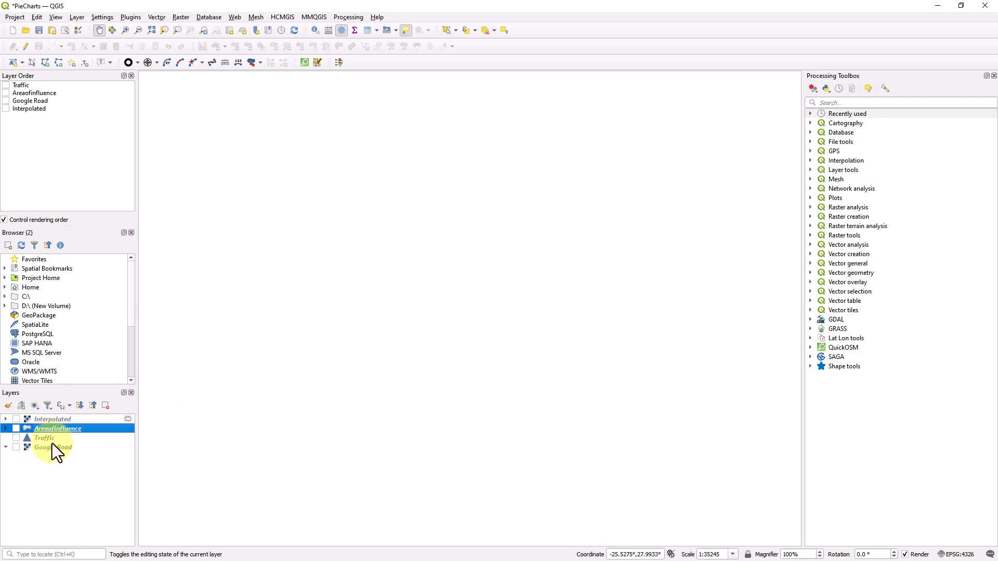
click(18, 431)
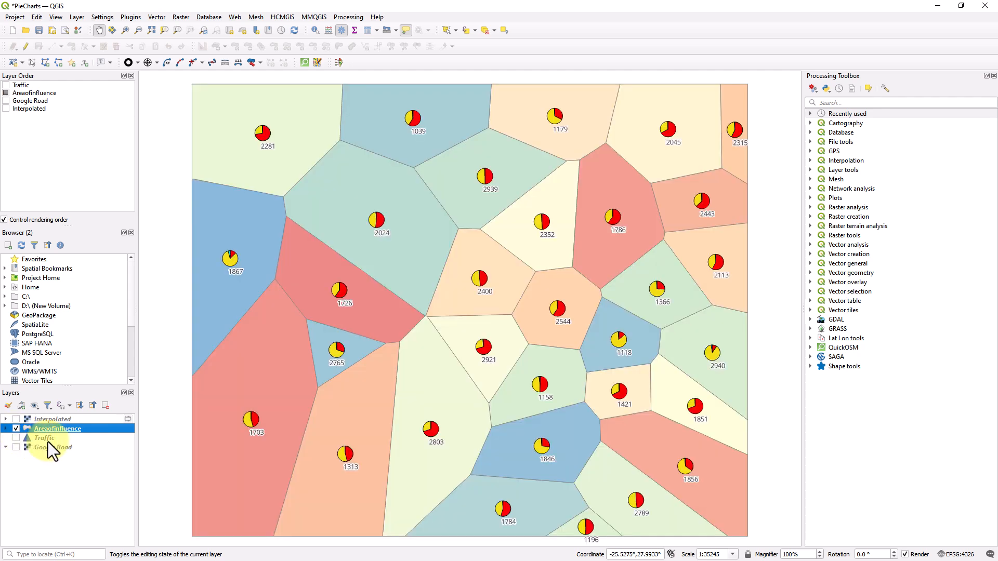
click(44, 441)
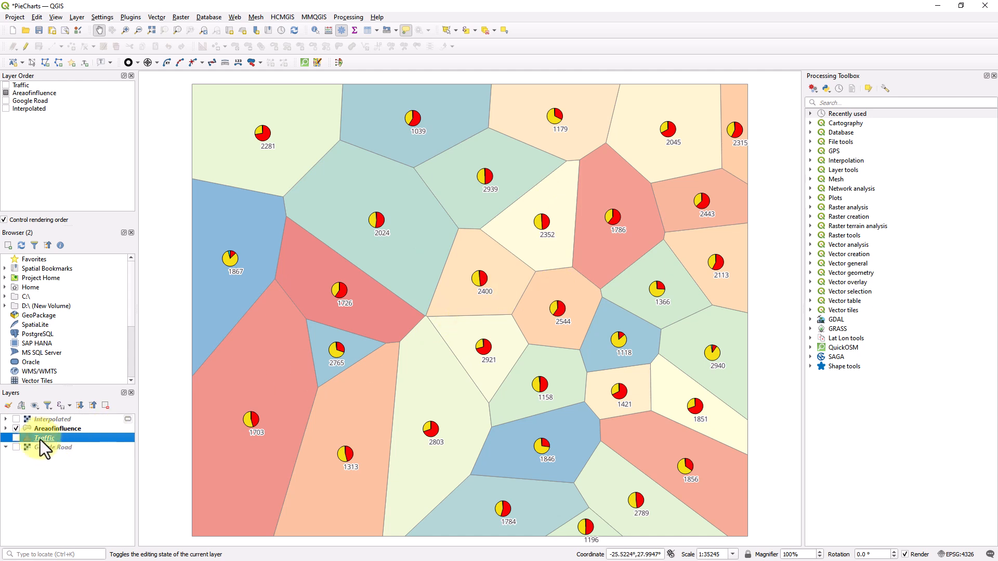
right_click(51, 441)
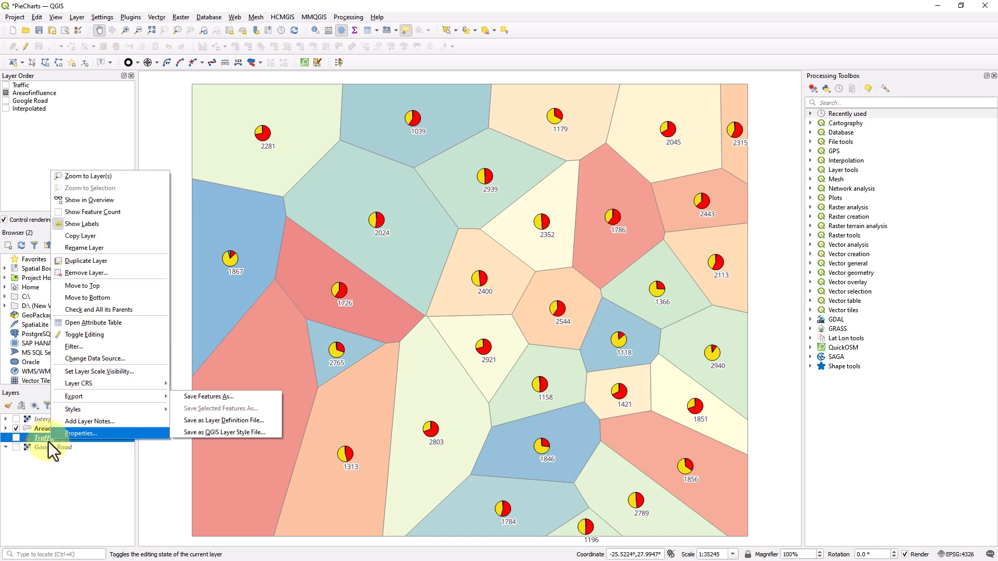
click(99, 326)
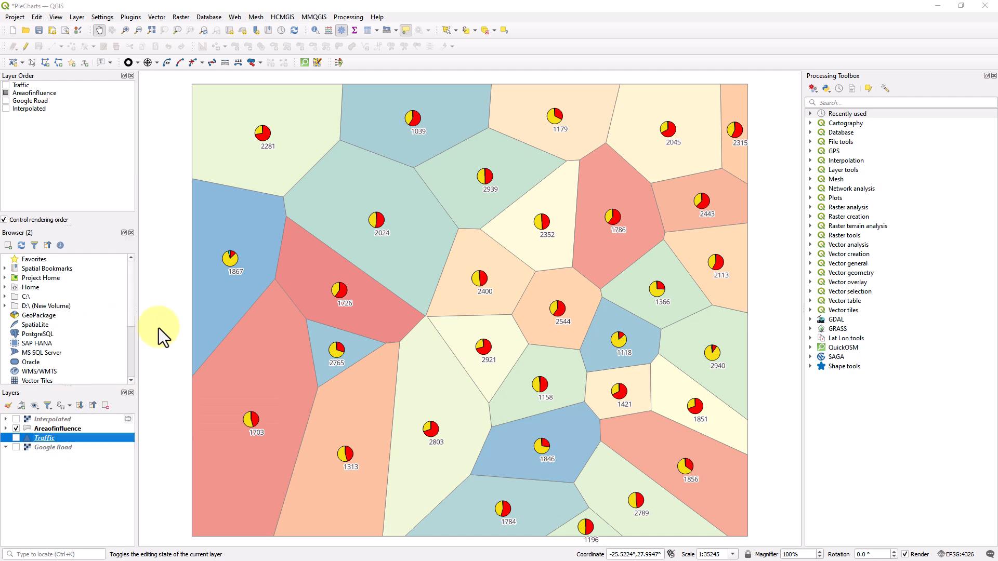
drag(425, 157, 686, 140)
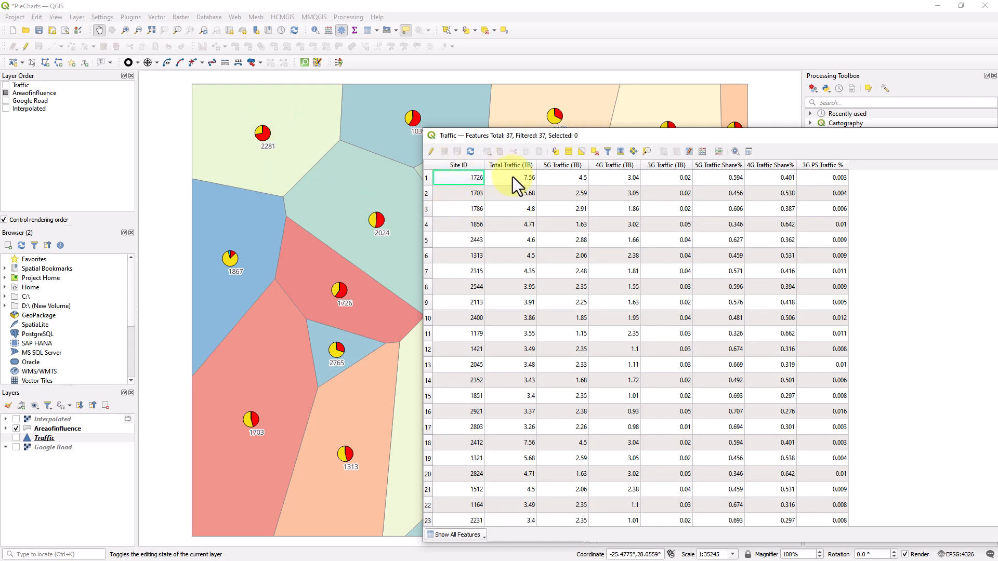
drag(543, 133, 516, 96)
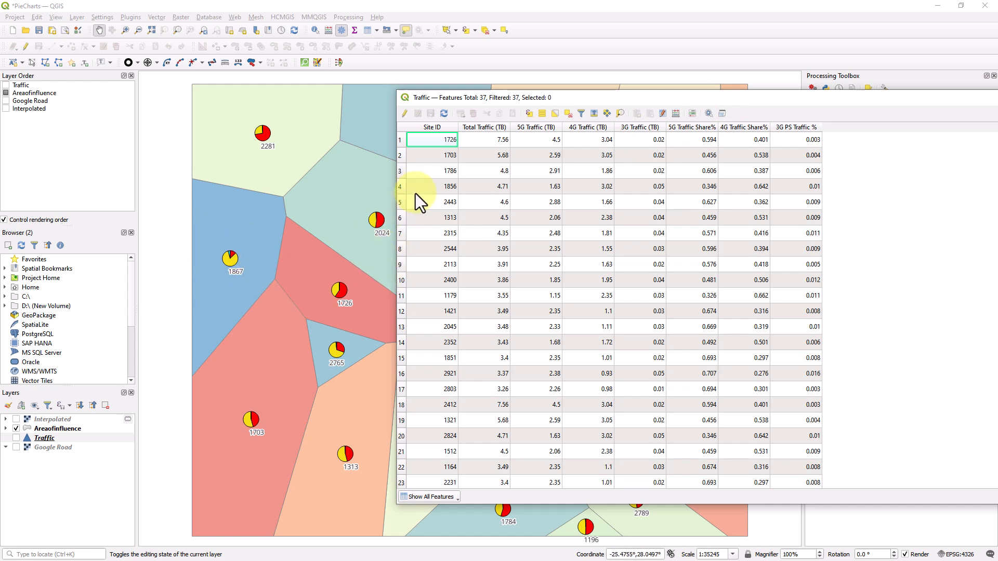
drag(640, 103, 452, 117)
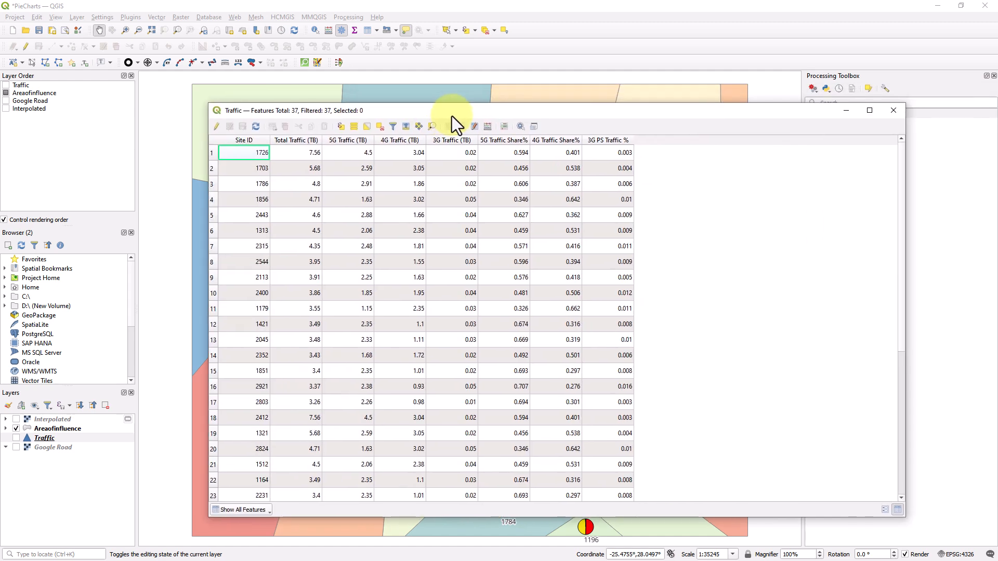
click(892, 111)
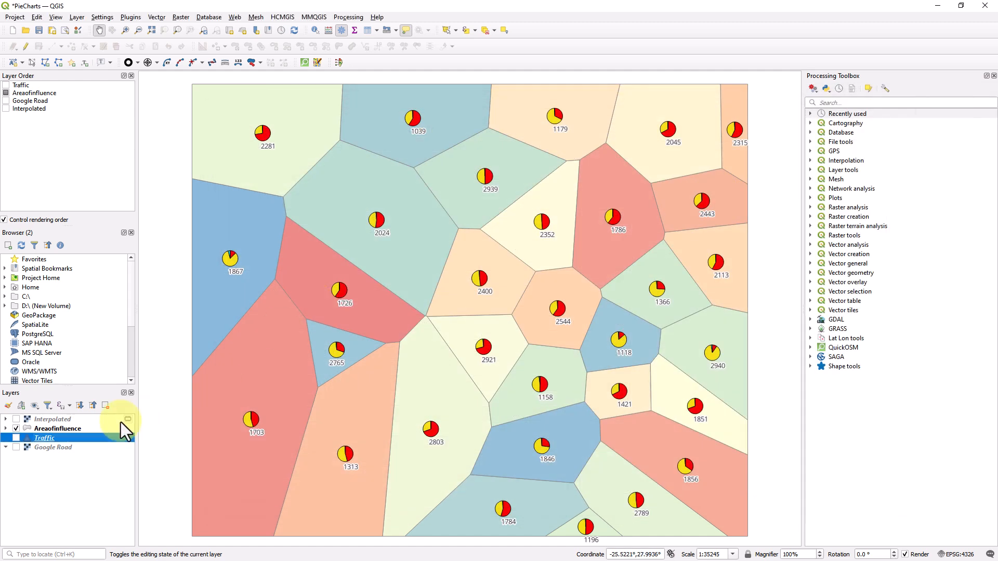
Show the Traffic points instead of the Areaofinfluence layer, and generate temporary Voronoi polygons from them with a 0% buffer region
click(16, 429)
click(16, 438)
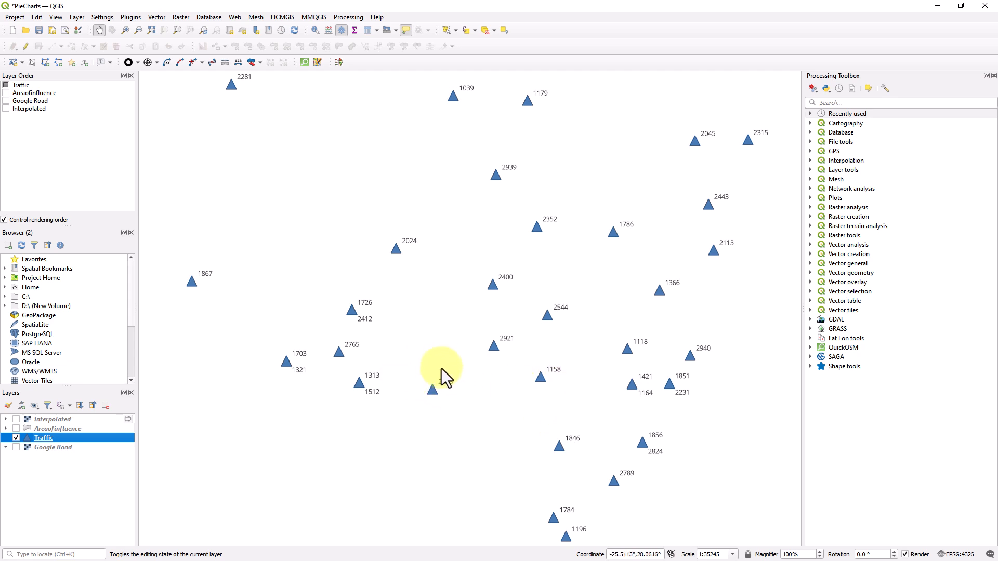
click(855, 103)
text(vo)
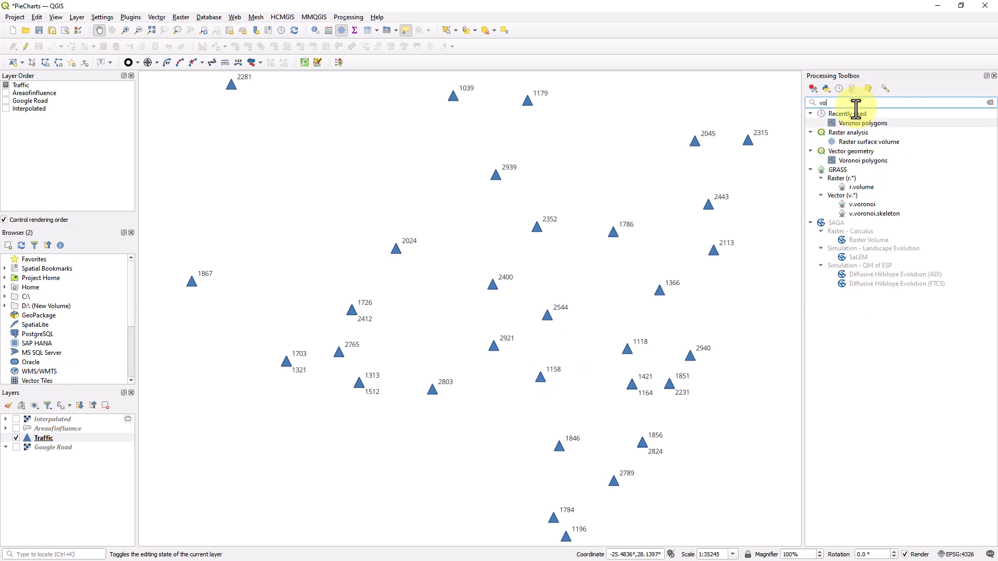
text(ro)
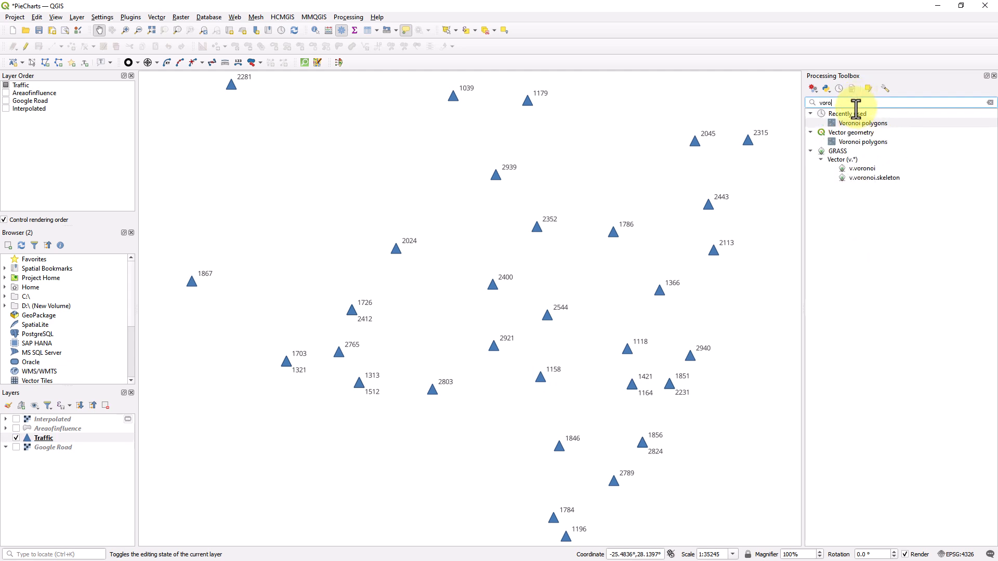
key(Return)
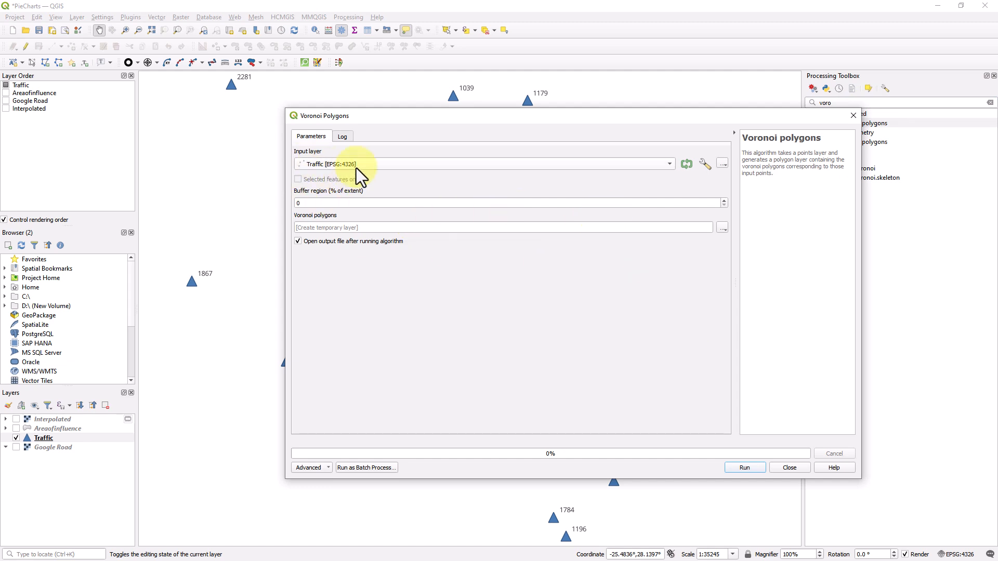
key(Return)
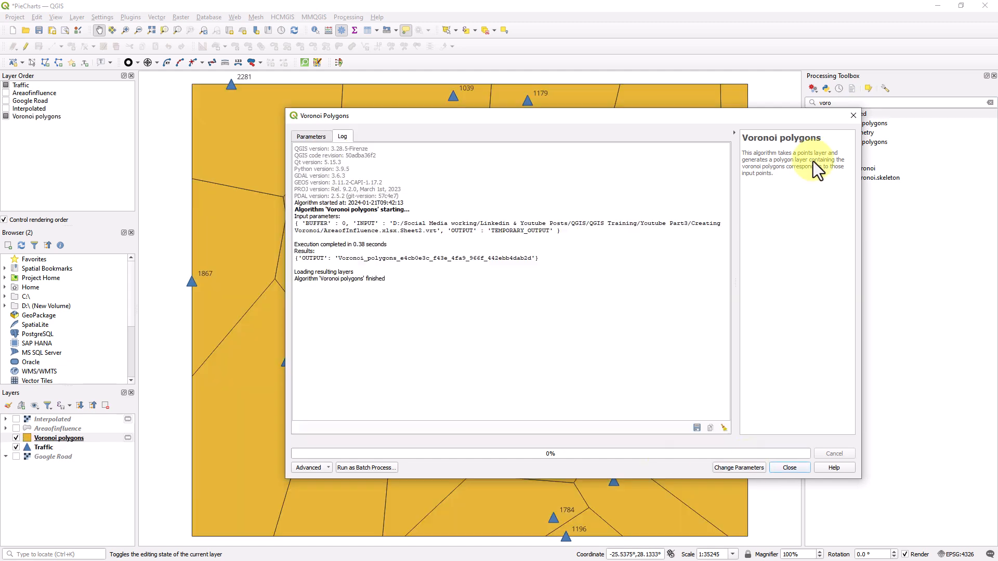
click(853, 116)
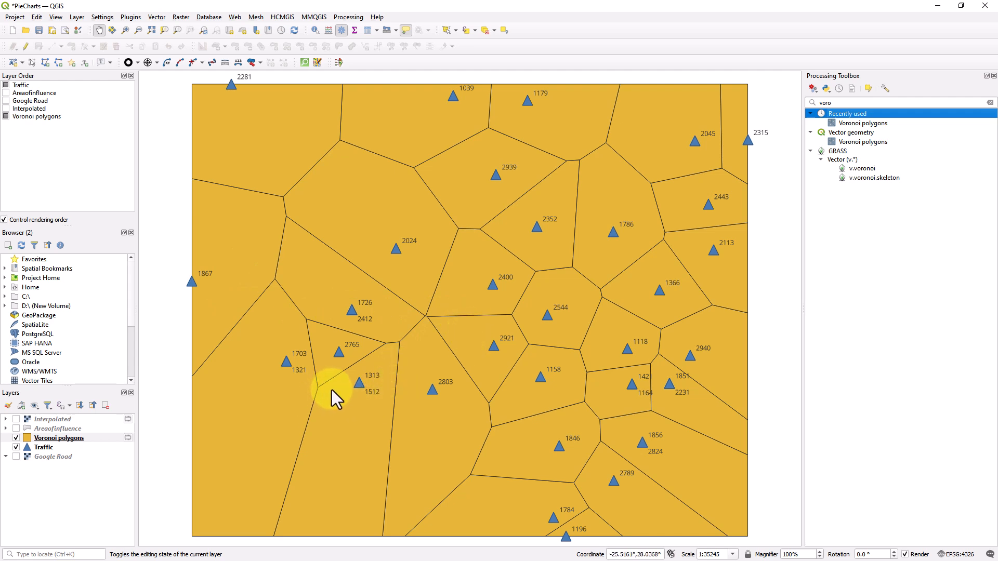
Style the Voronoi polygons layer as Categorized by the Total Traffic (TB) field and classify its values
click(99, 443)
right_click(91, 438)
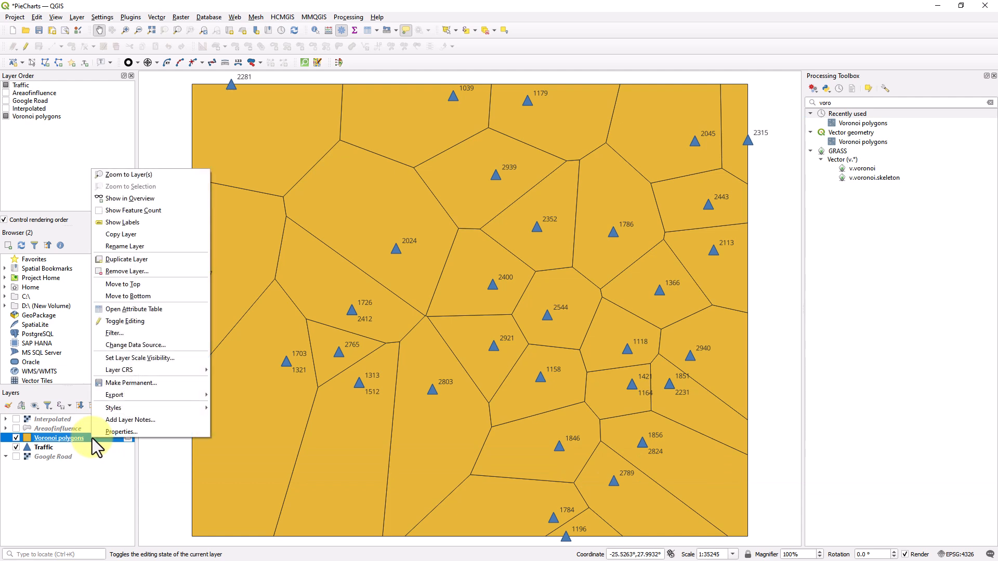
click(93, 441)
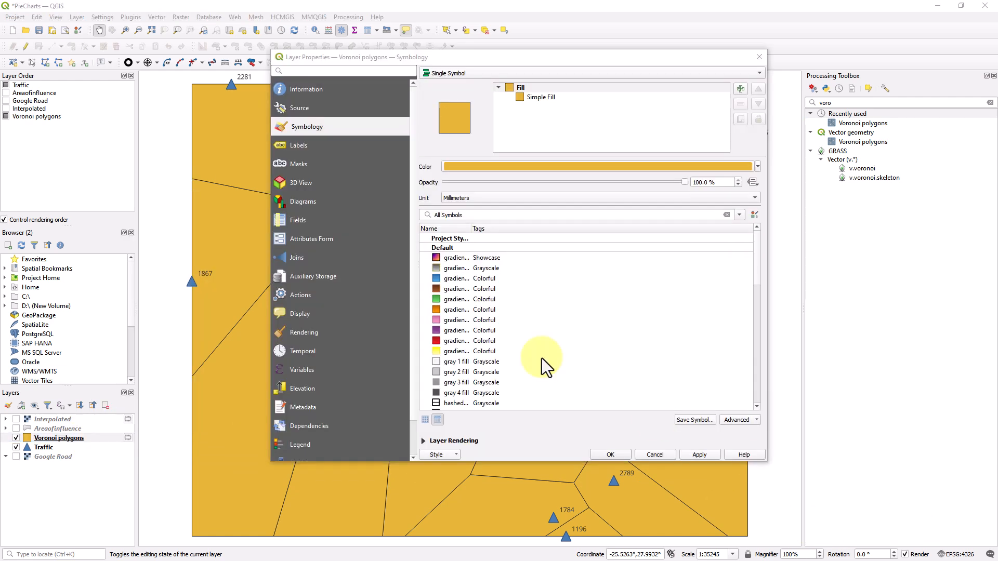
drag(456, 63, 511, 150)
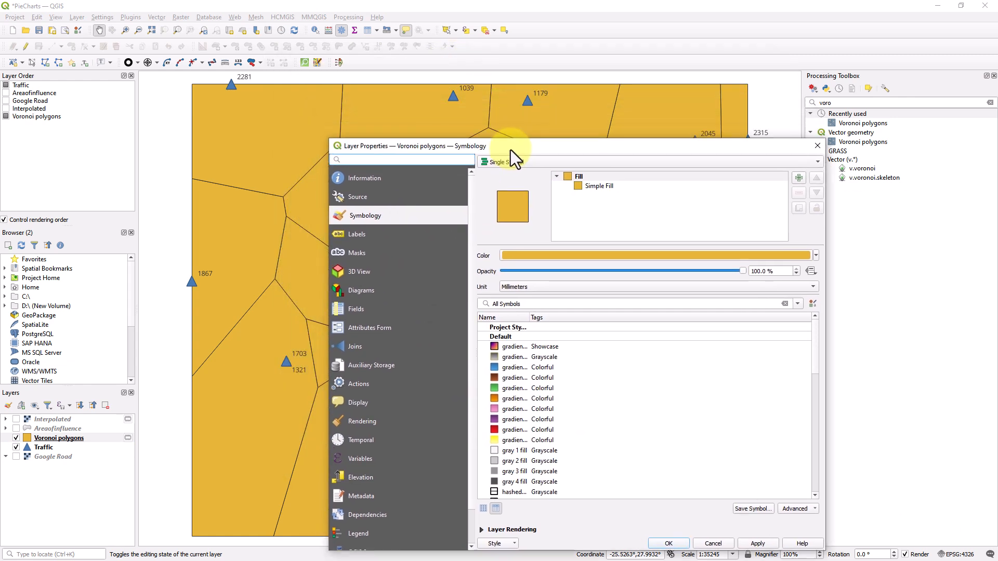
click(566, 164)
click(546, 174)
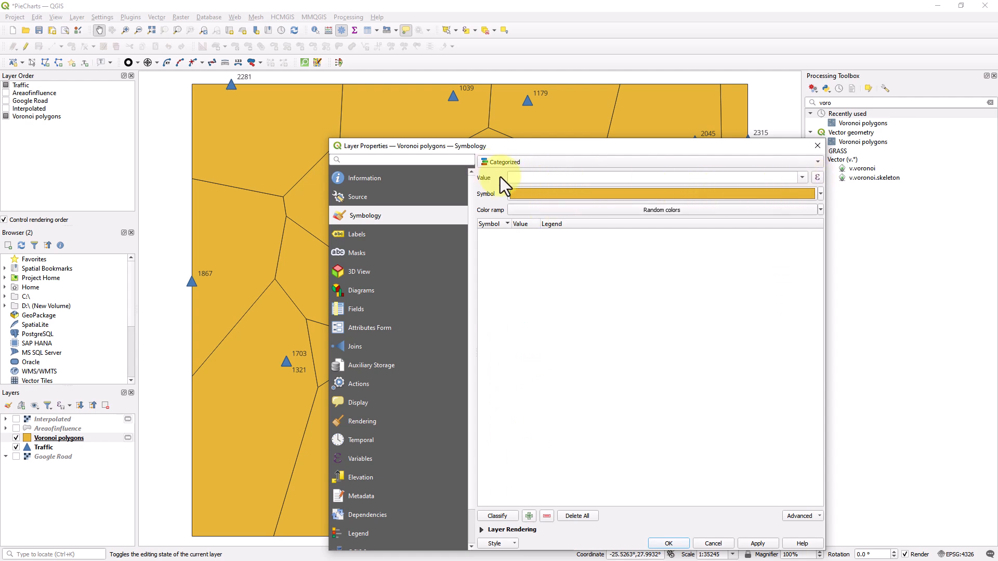
click(802, 177)
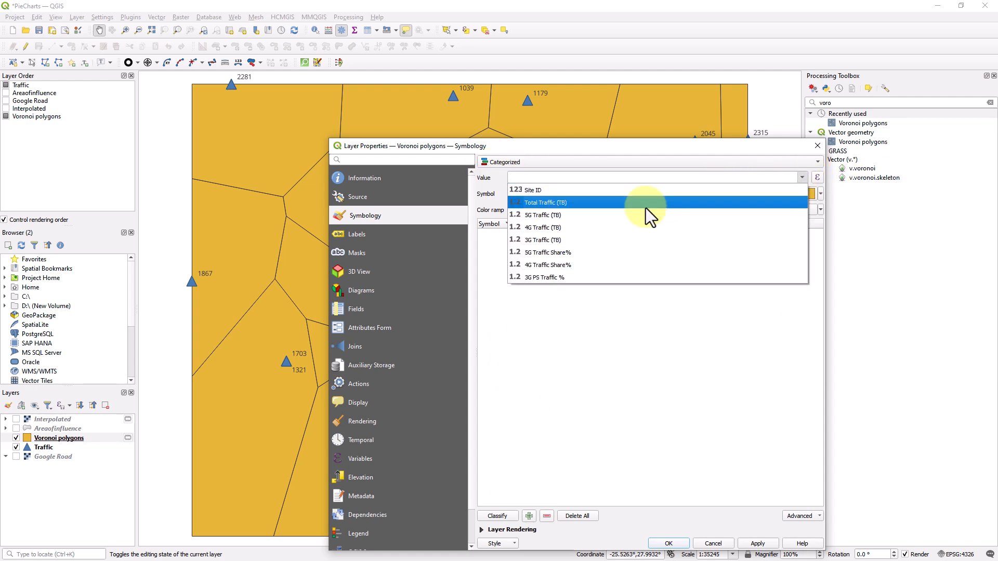
click(558, 204)
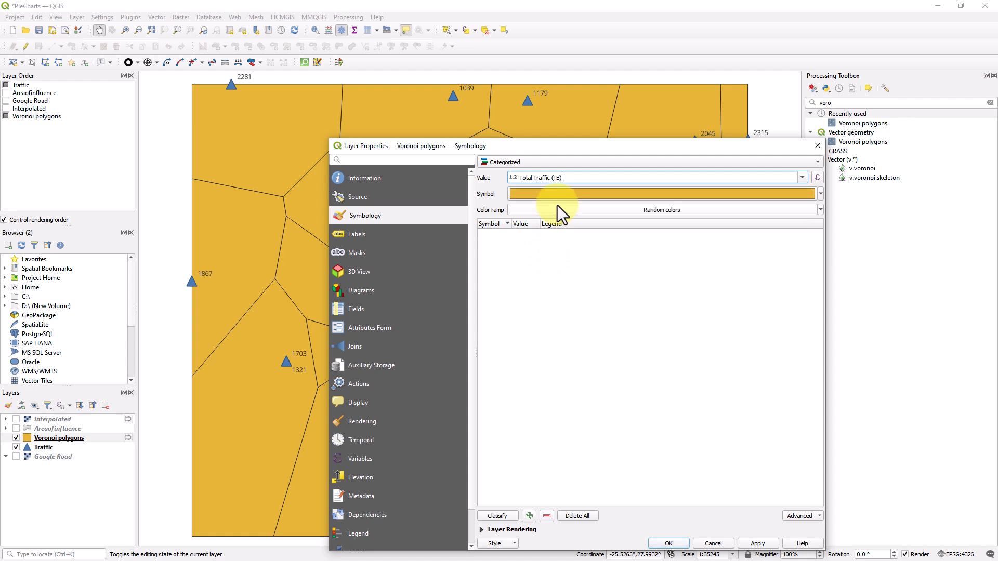
drag(578, 147, 532, 113)
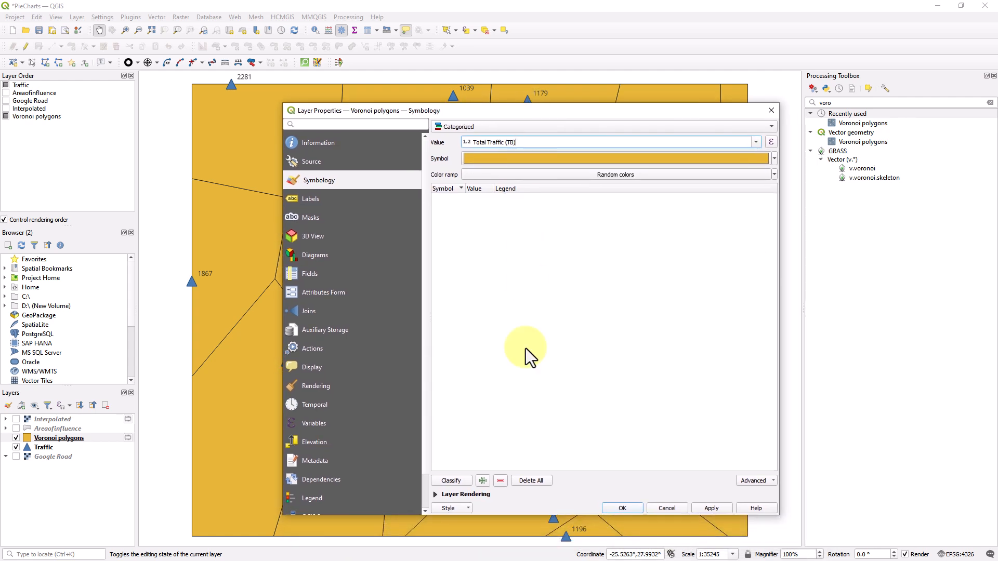
click(454, 483)
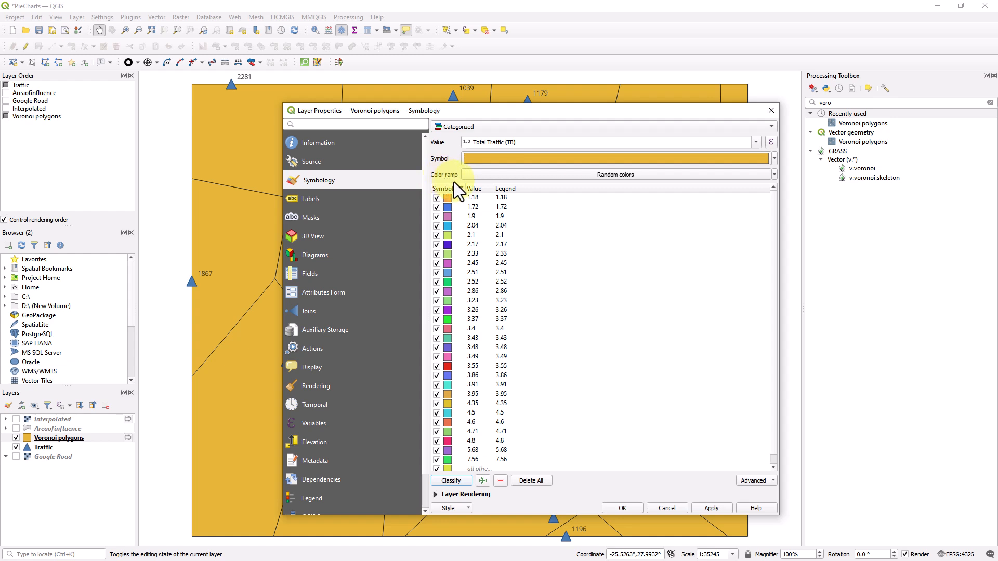
Apply the Spectral color ramp to the traffic categories and review their colours from lowest to highest value
click(651, 177)
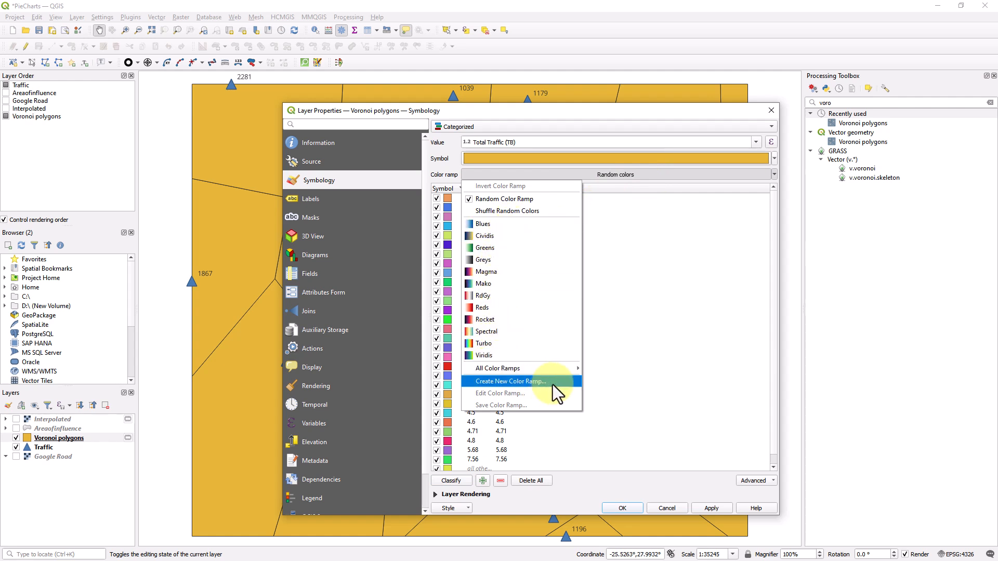
mouse_move(547, 369)
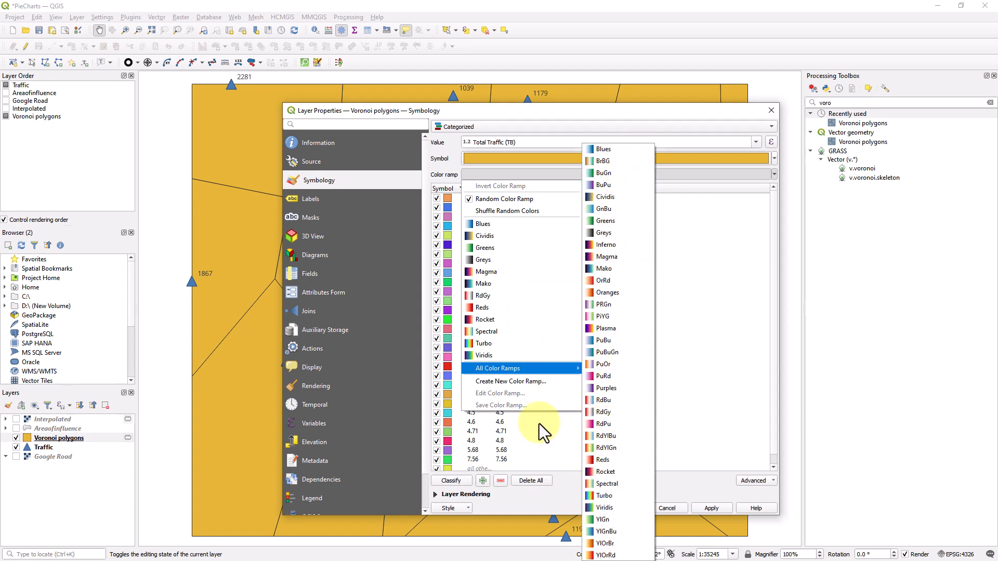
click(488, 333)
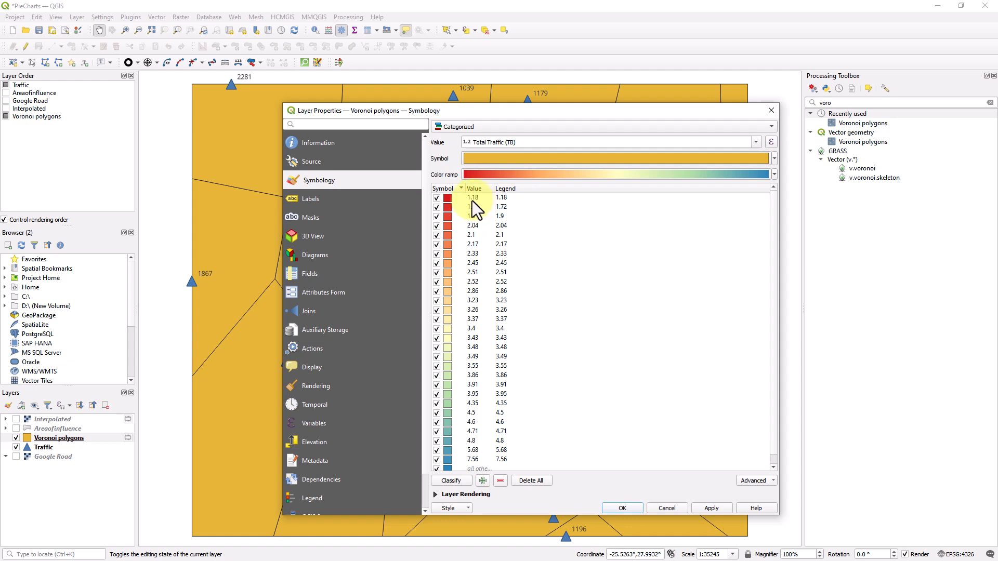
scroll(774, 265, down, 1)
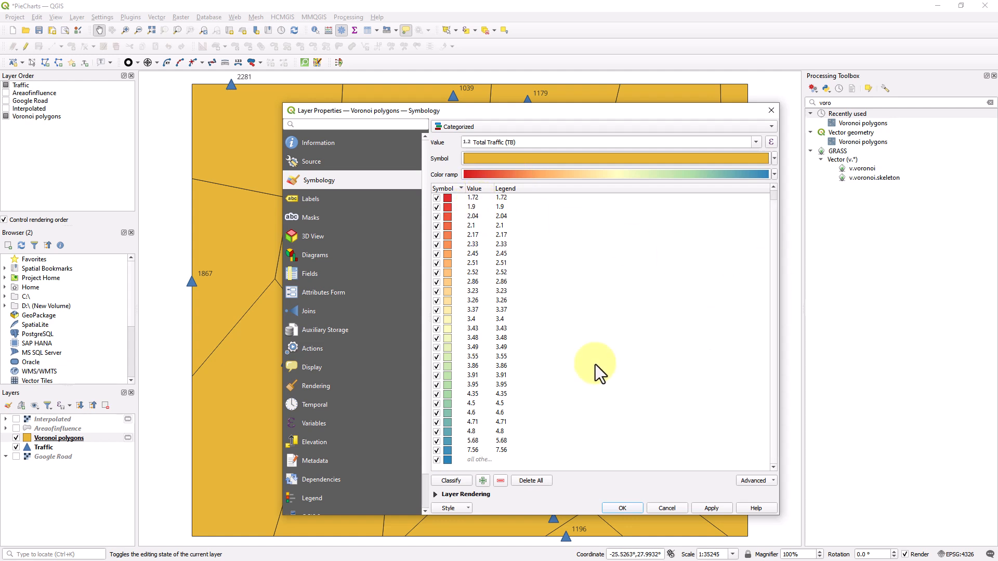
scroll(772, 369, up, 1)
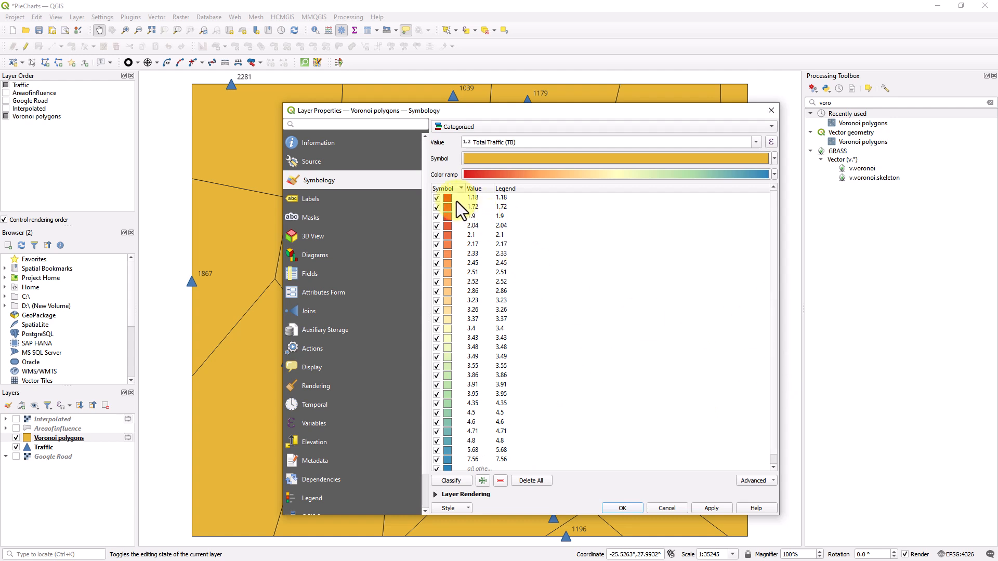
scroll(772, 297, down, 1)
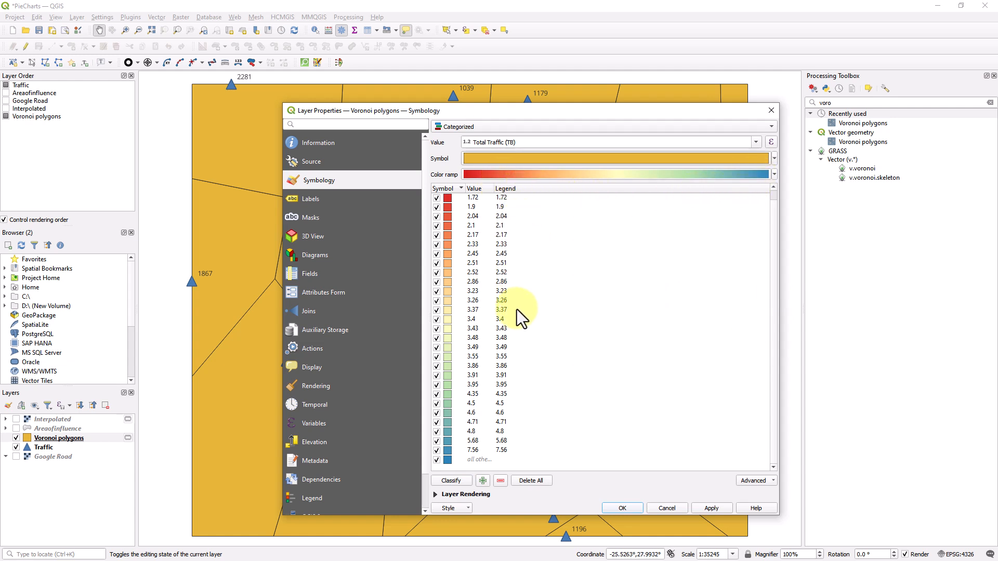
Invert the Spectral color ramp so high traffic is red, and apply the categories to the Voronoi polygons
click(774, 175)
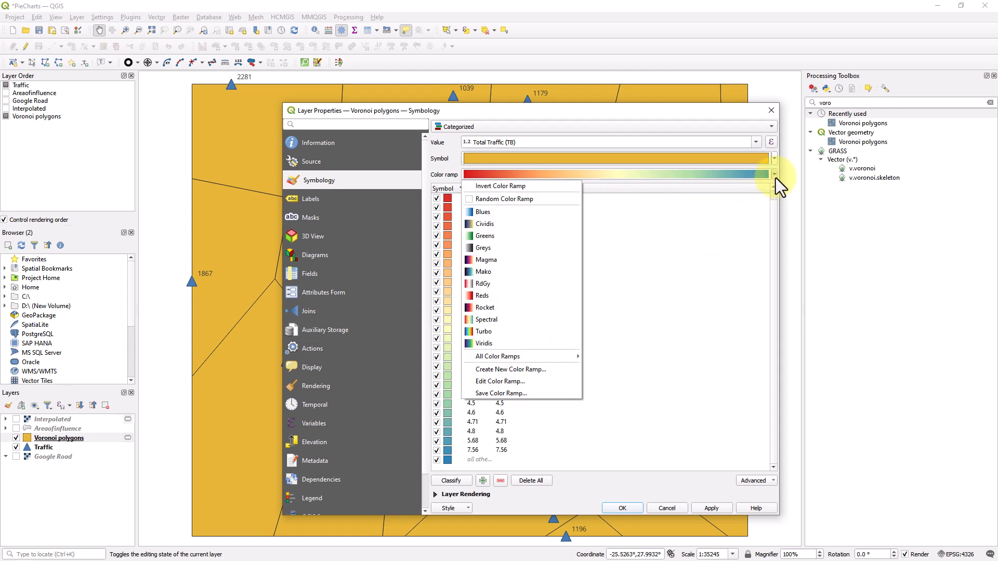
click(513, 188)
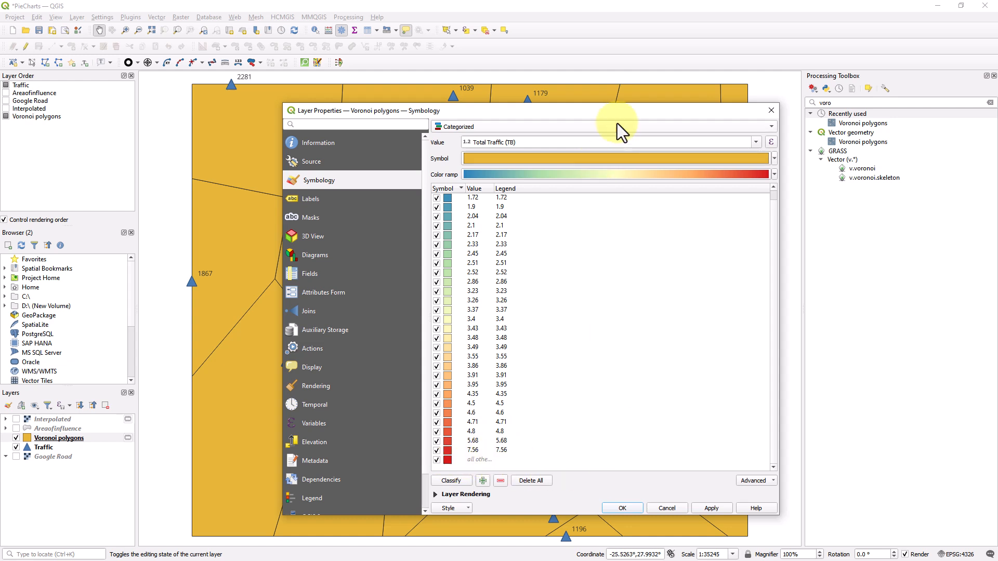
drag(621, 111, 594, 96)
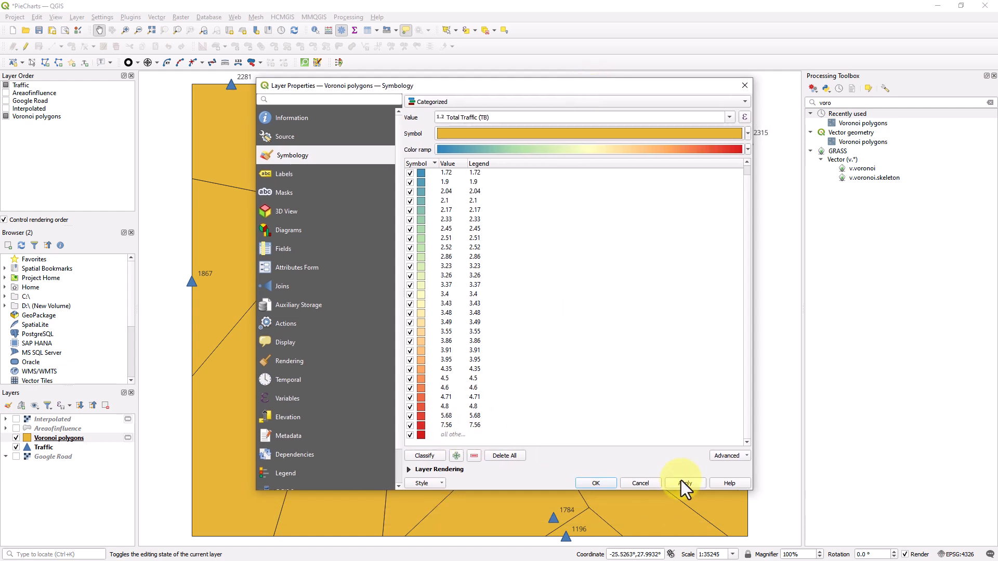
click(595, 482)
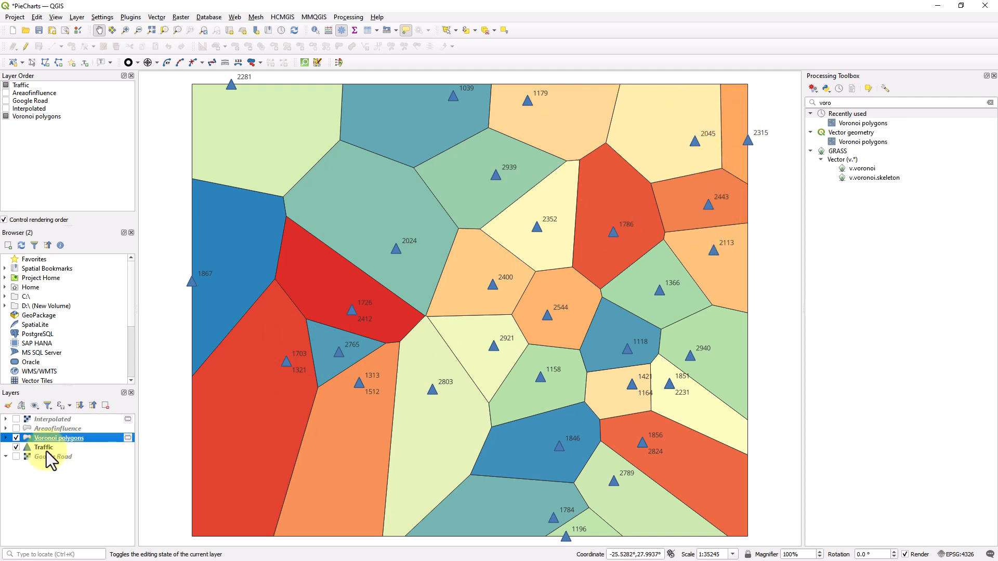
Hide the Traffic points and reduce the Voronoi polygons' layer rendering opacity to about 80%
click(18, 448)
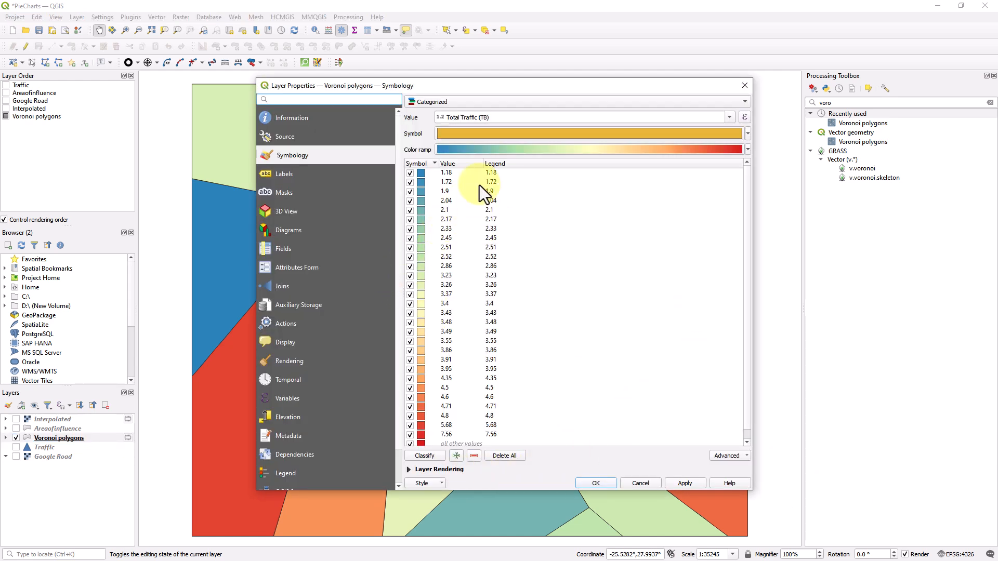
click(409, 469)
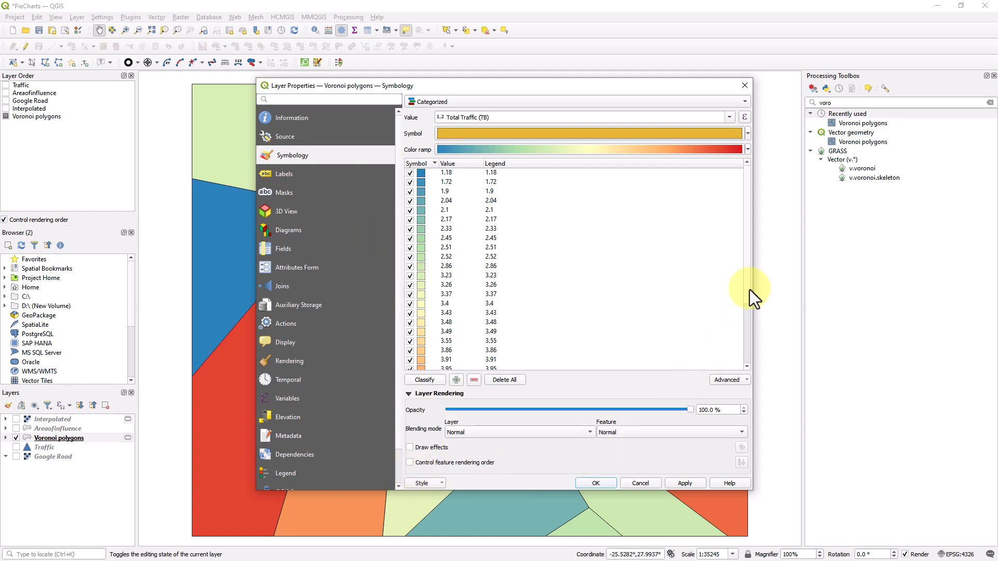
drag(690, 410, 648, 410)
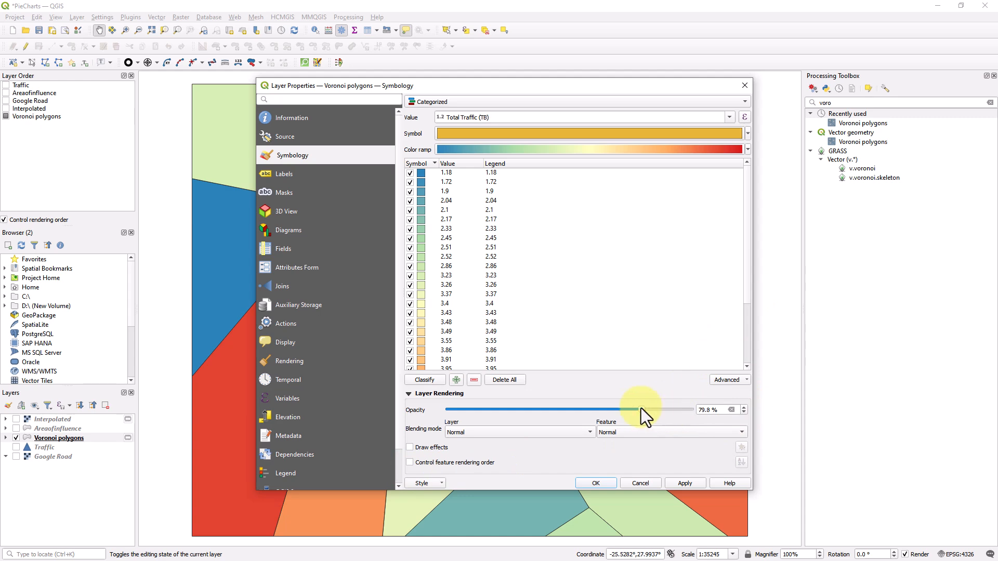
click(685, 485)
click(596, 483)
Show Google Road beneath the Voronoi polygons by moving them above it in the rendering order, and hide the basemap again
click(16, 455)
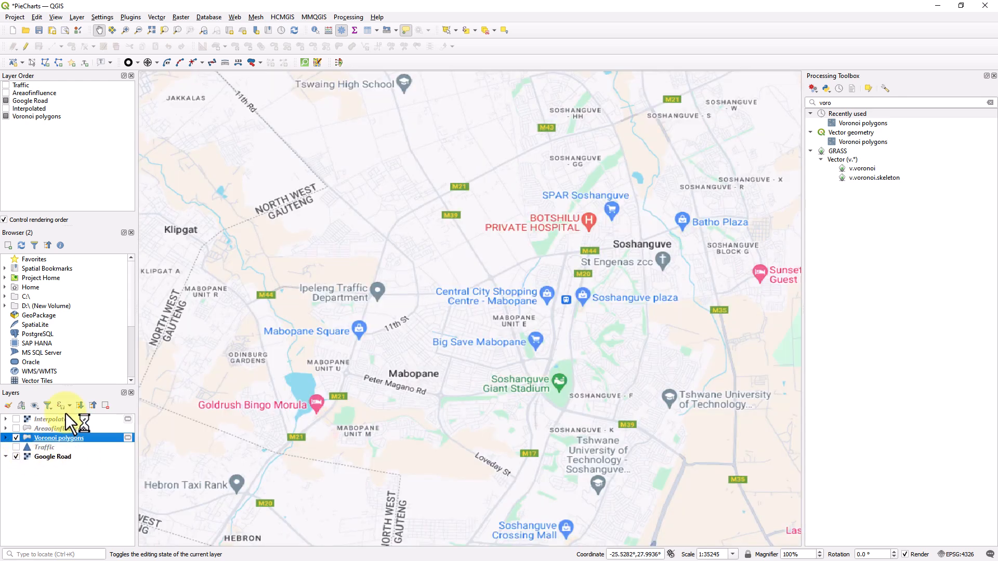
click(46, 117)
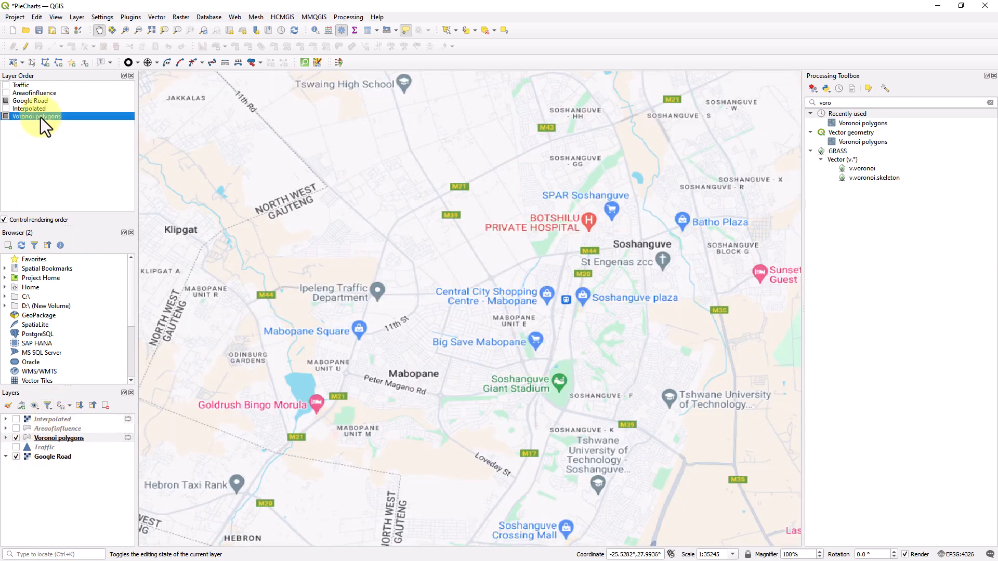
drag(34, 116, 35, 97)
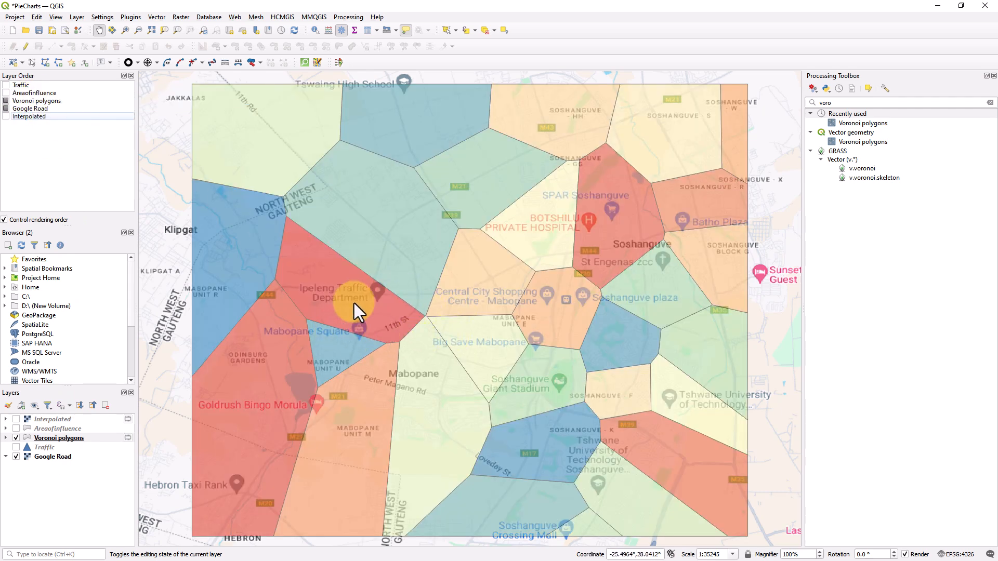
click(16, 456)
Enable Single Labels on the Voronoi polygons layer with Site ID as the label value
click(101, 437)
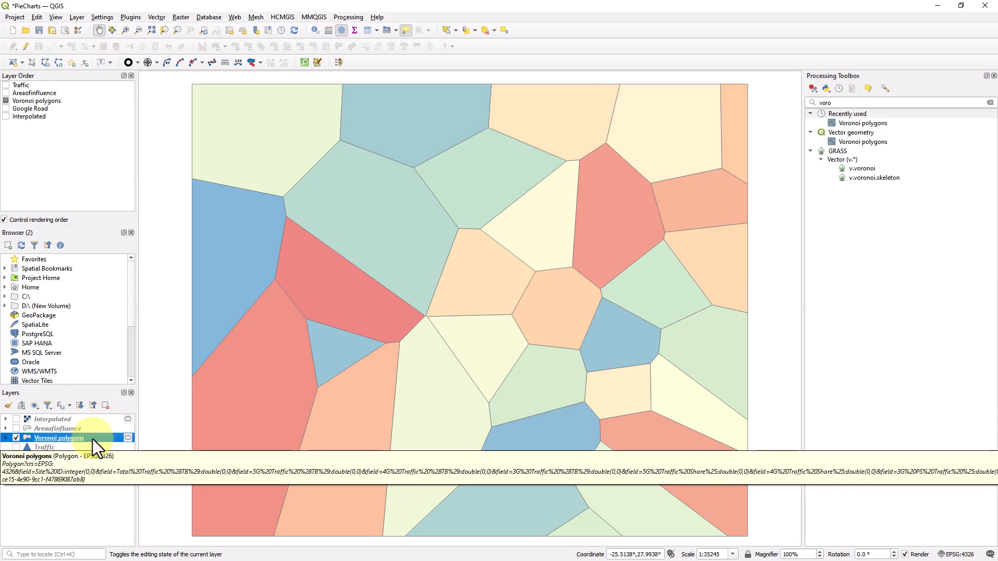
double_click(93, 438)
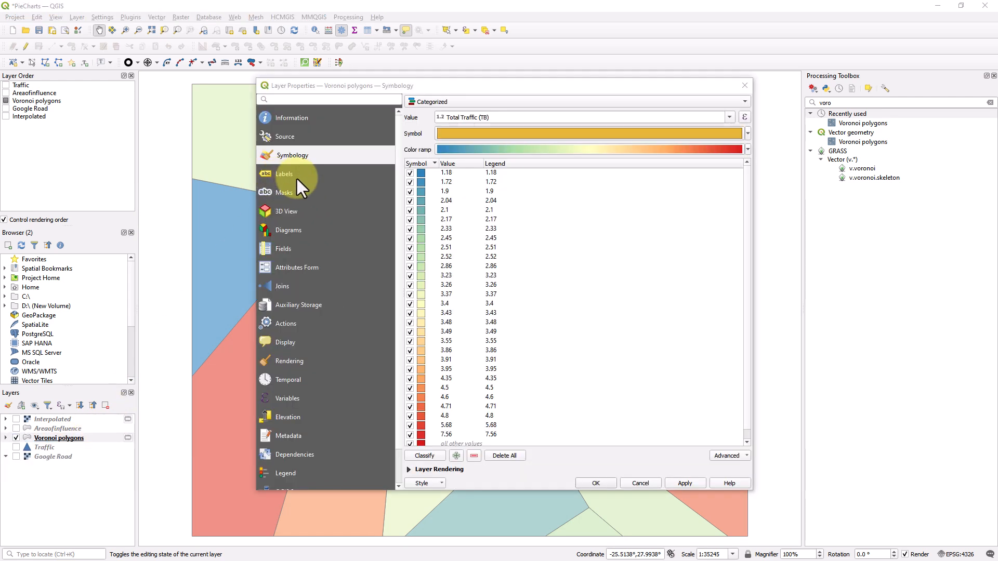
click(288, 176)
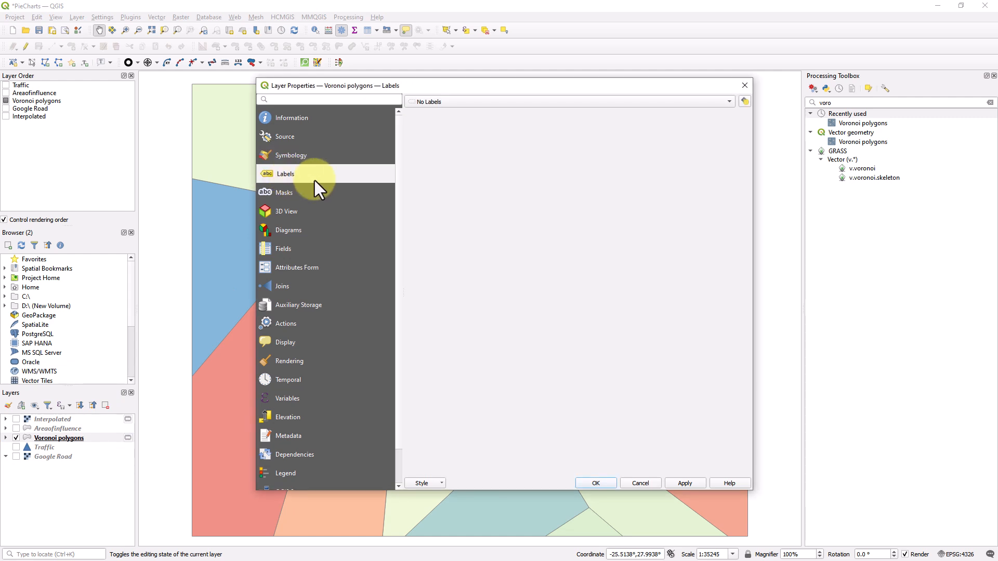
click(471, 101)
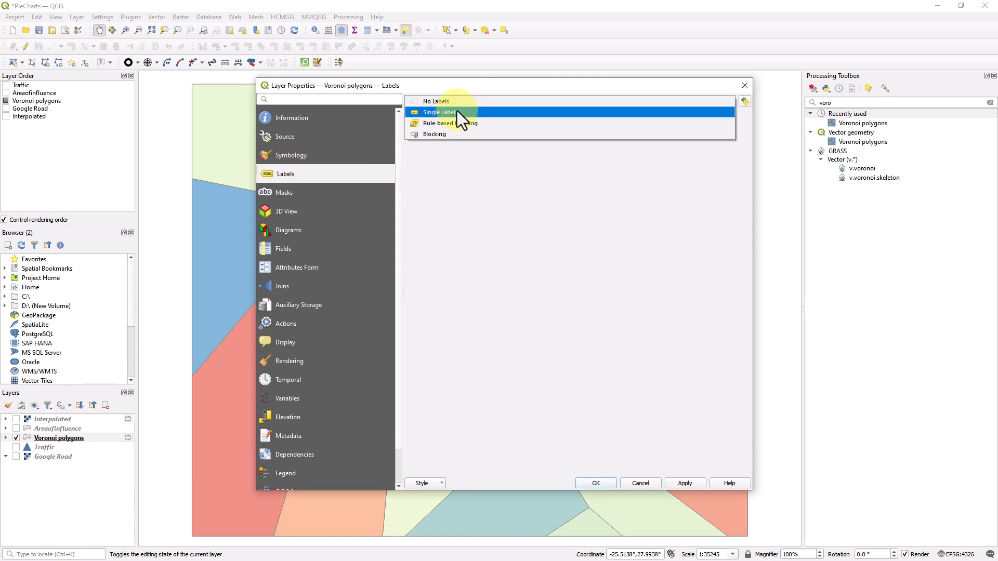
click(458, 112)
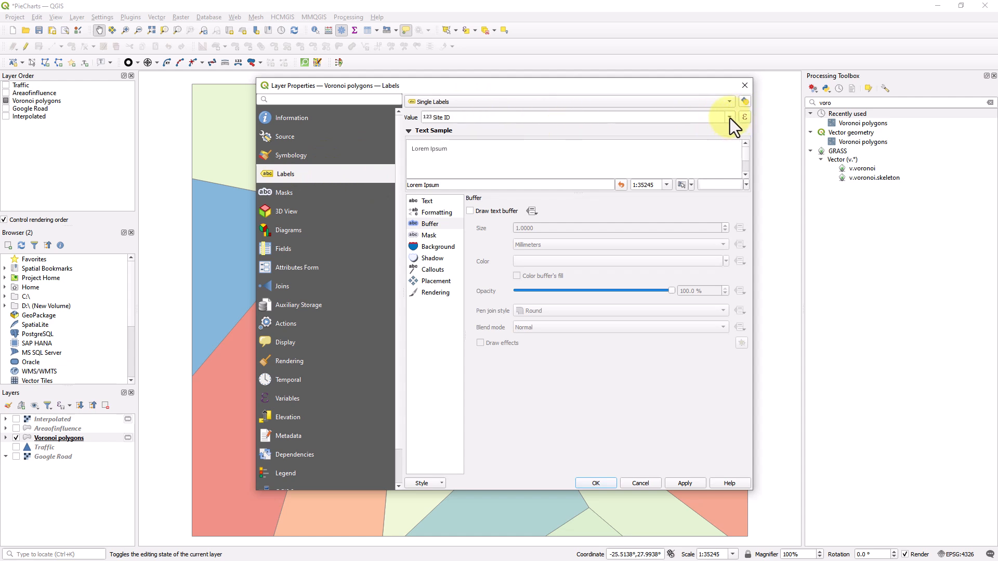
click(730, 117)
click(484, 132)
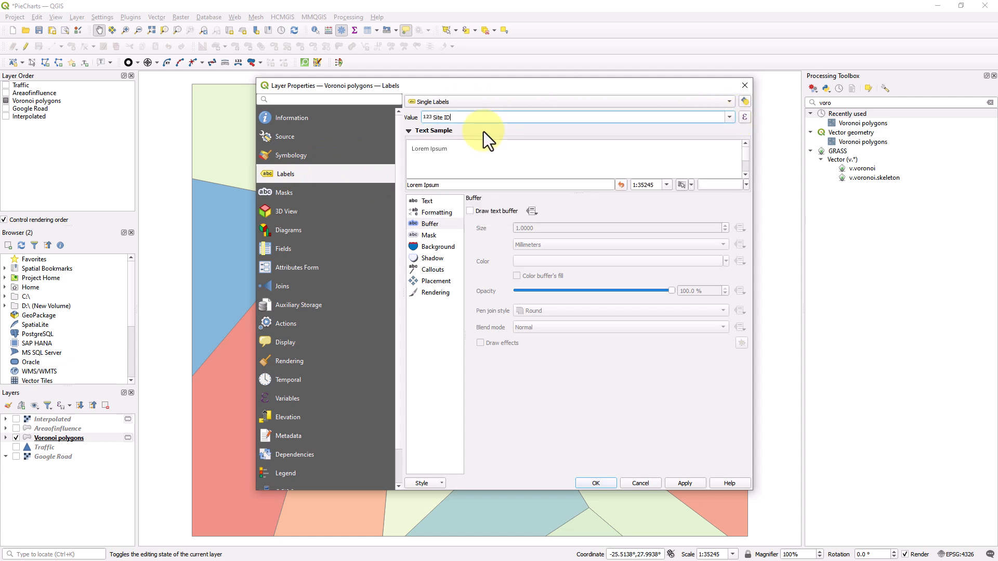
Add a yellow text buffer to the Site ID labels and apply the labelling to the map
click(430, 224)
click(503, 213)
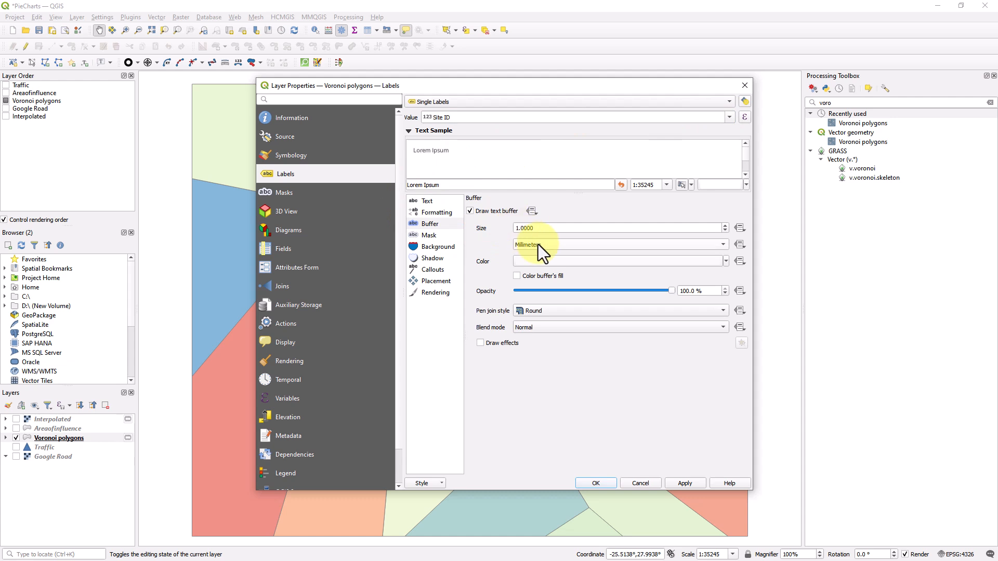
click(547, 261)
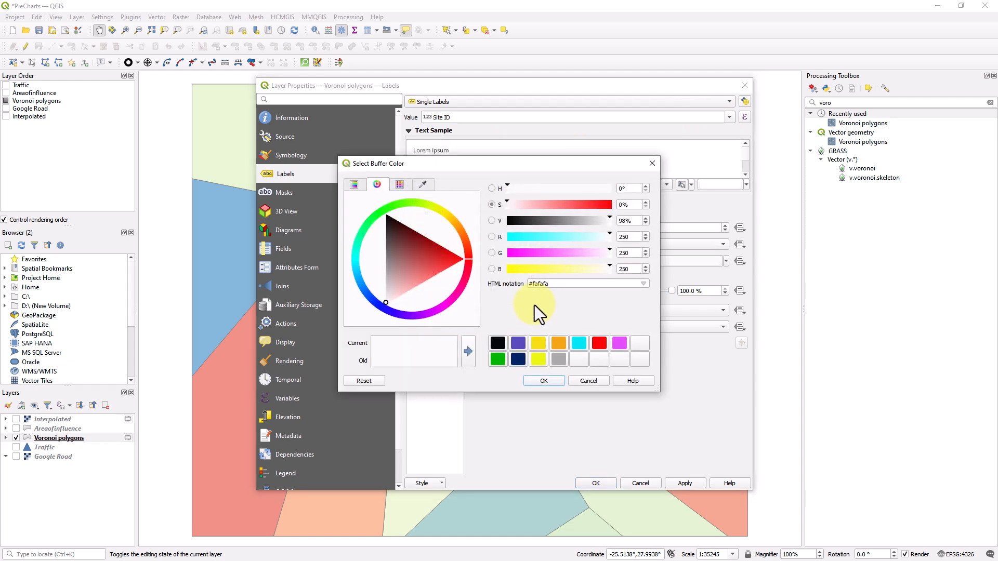
click(536, 363)
click(537, 384)
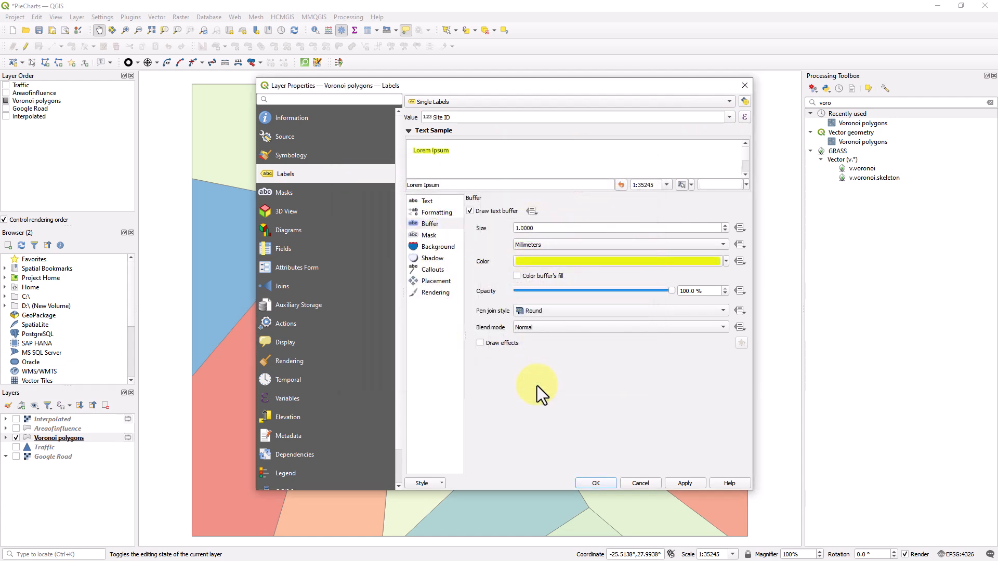
click(687, 484)
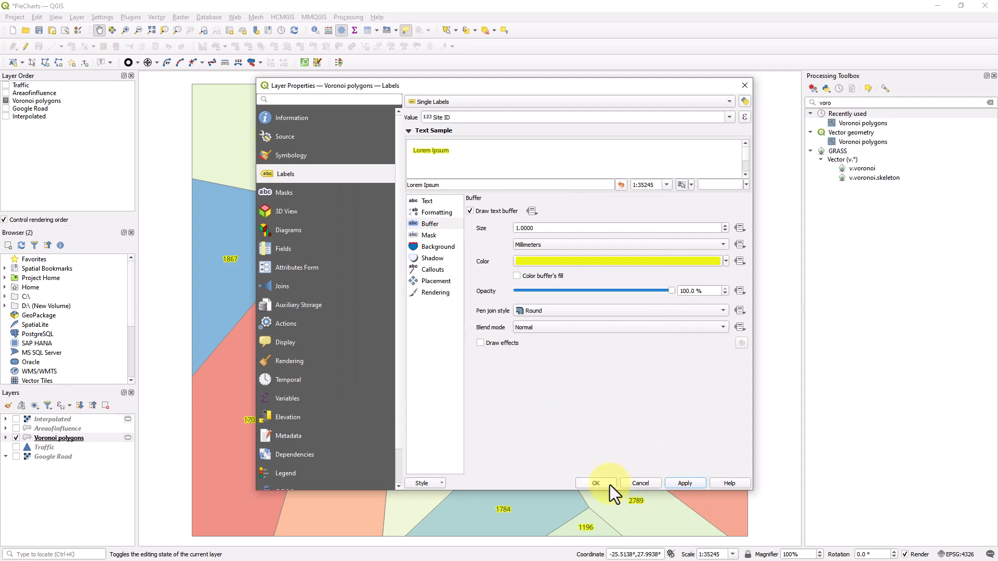
click(596, 483)
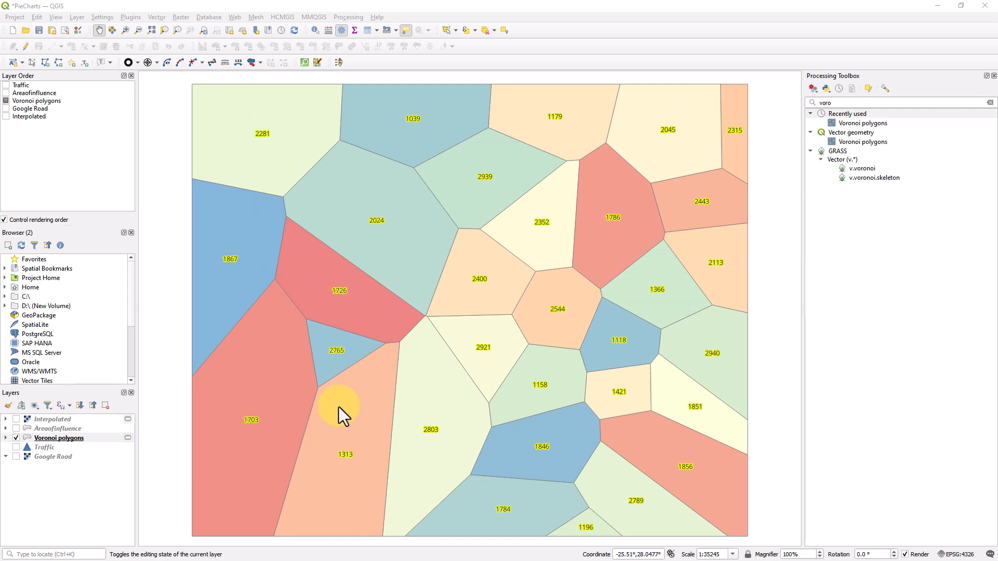
Examine the total, 5G, 4G and 3G traffic fields in the Voronoi polygons attribute table and close it
right_click(101, 438)
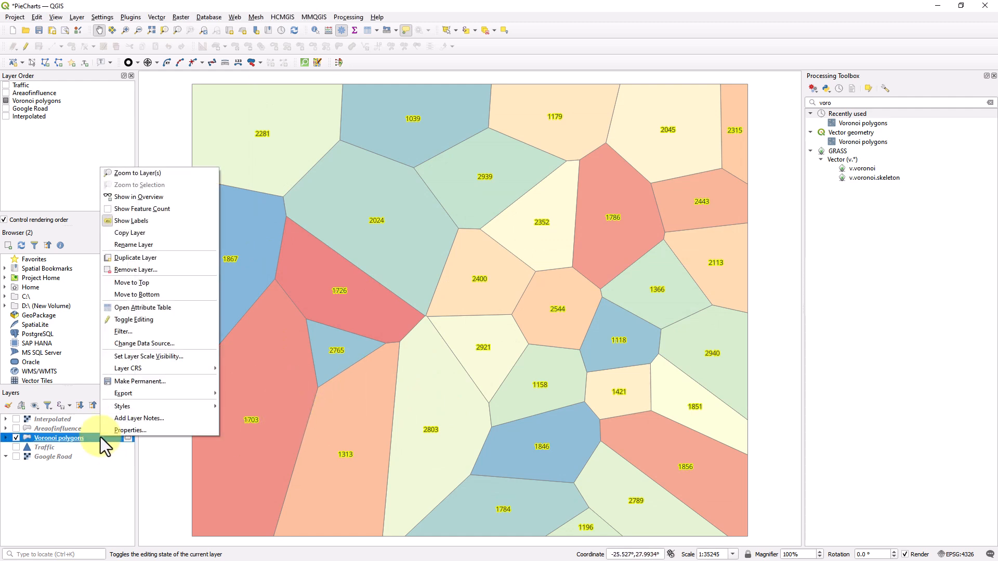
click(138, 309)
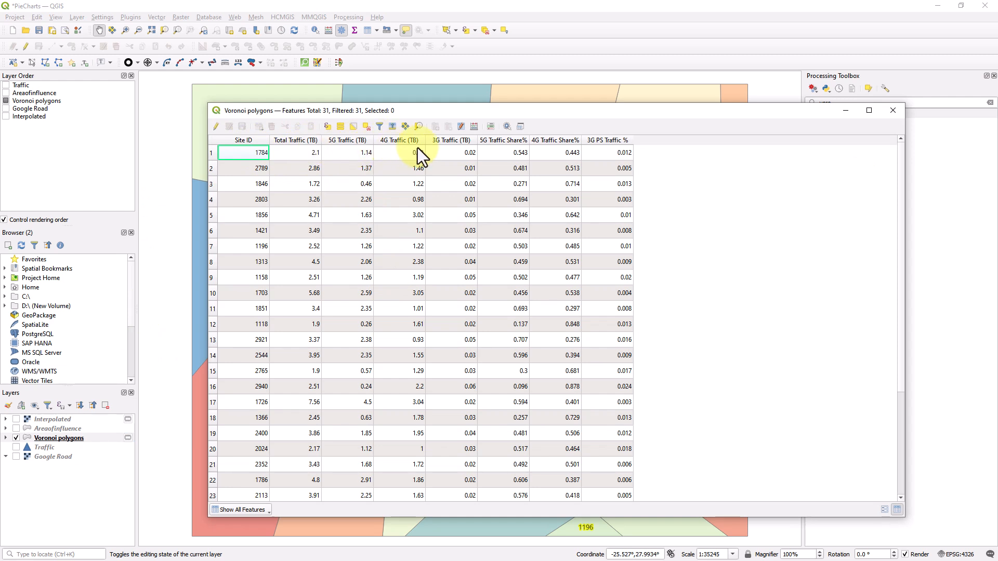
drag(445, 117, 642, 130)
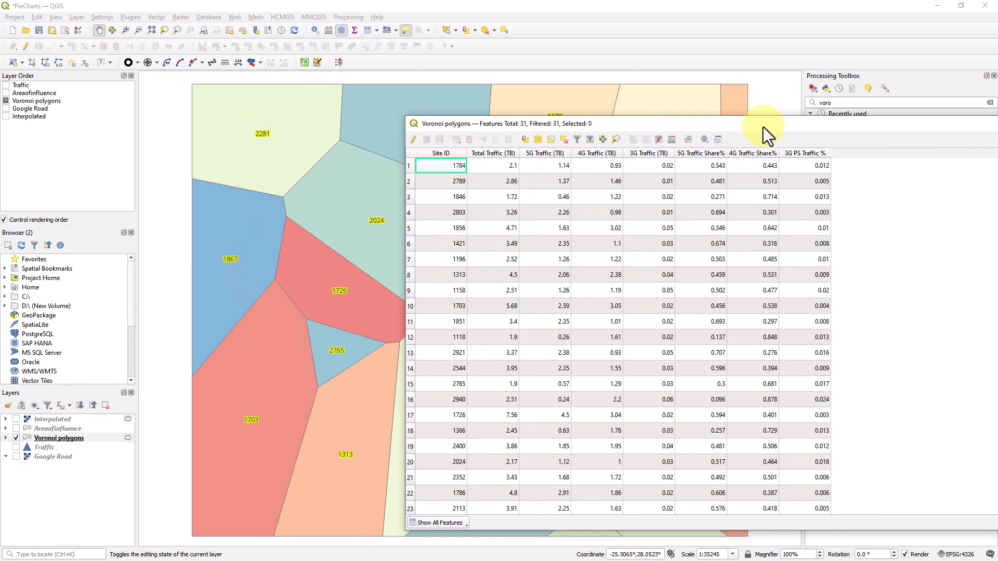
drag(765, 127, 592, 115)
click(906, 114)
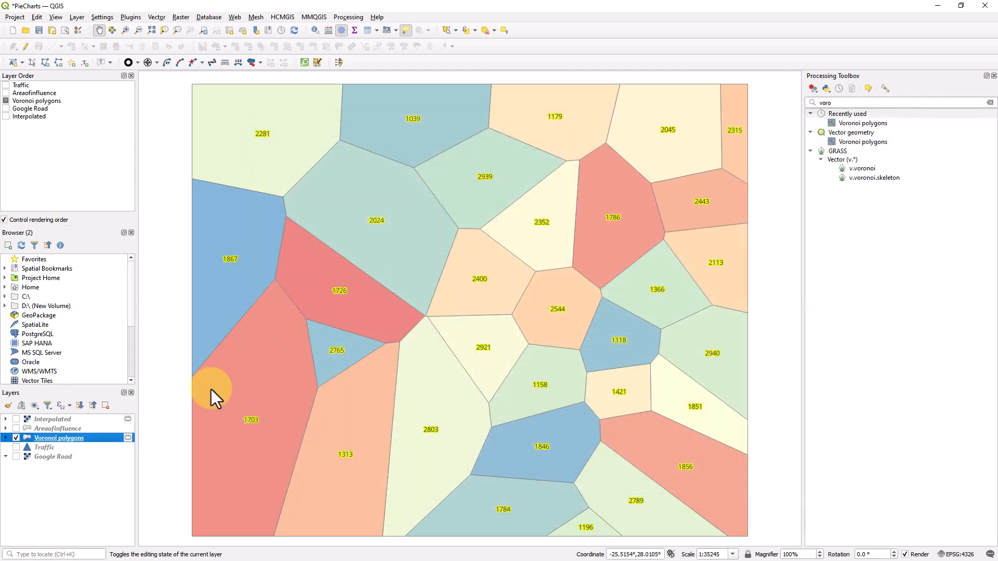
Set the diagram type of the Voronoi polygons layer to Pie Chart
double_click(104, 437)
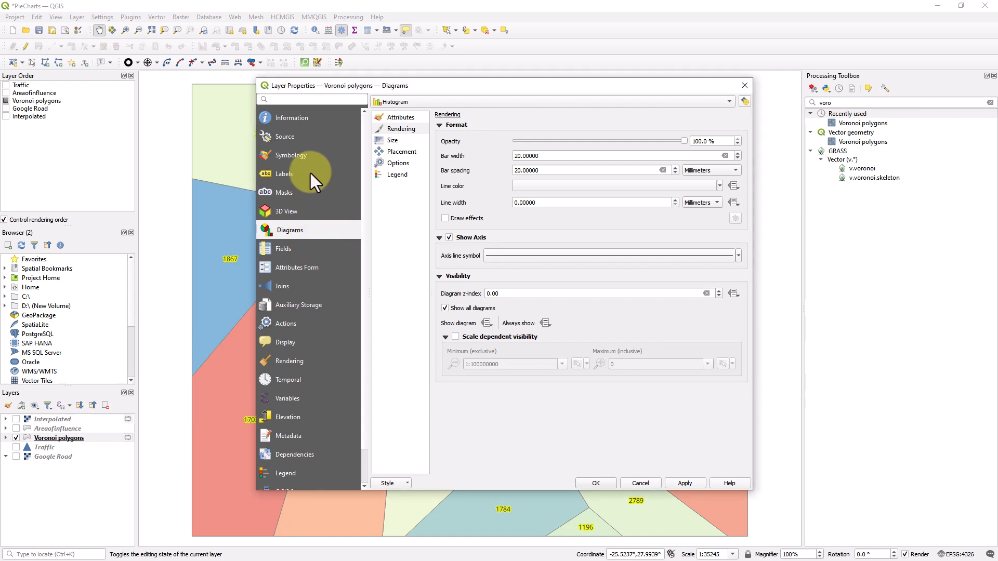
click(303, 155)
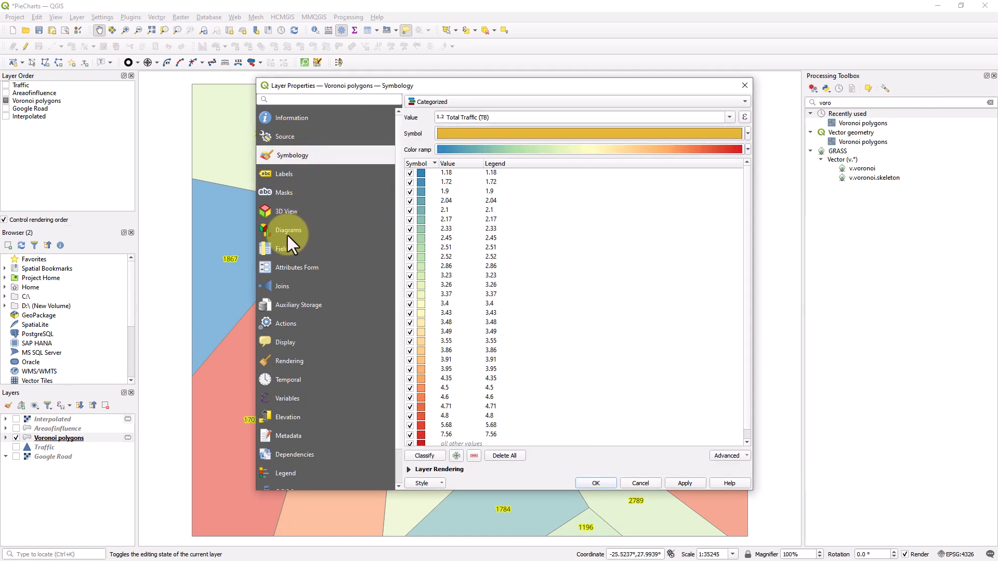
click(288, 231)
click(456, 102)
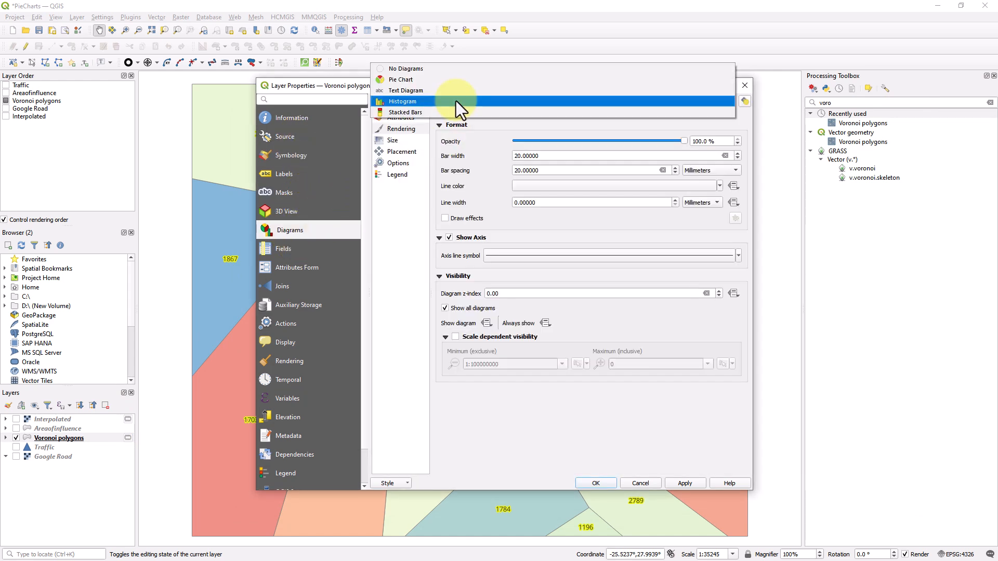
click(419, 70)
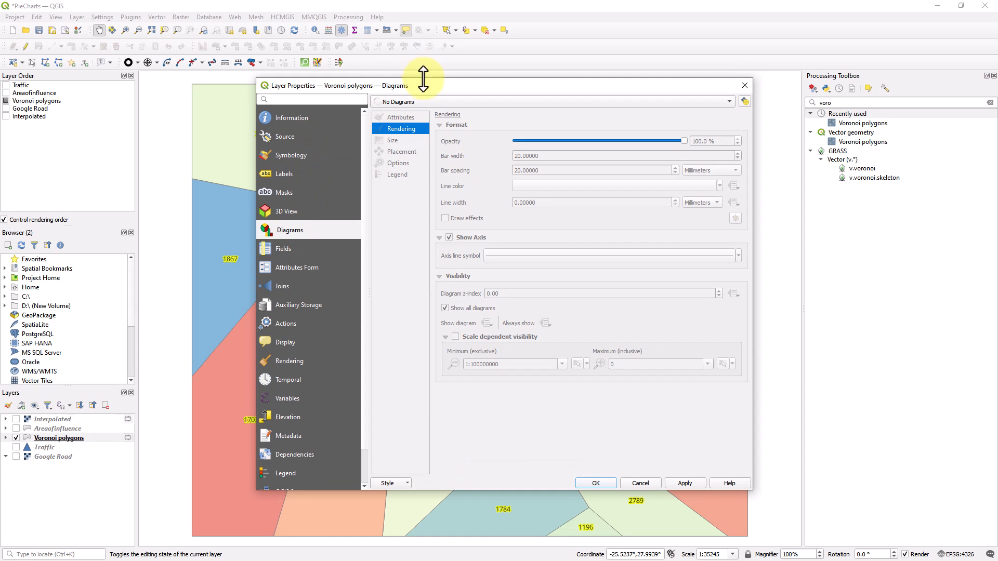
click(449, 101)
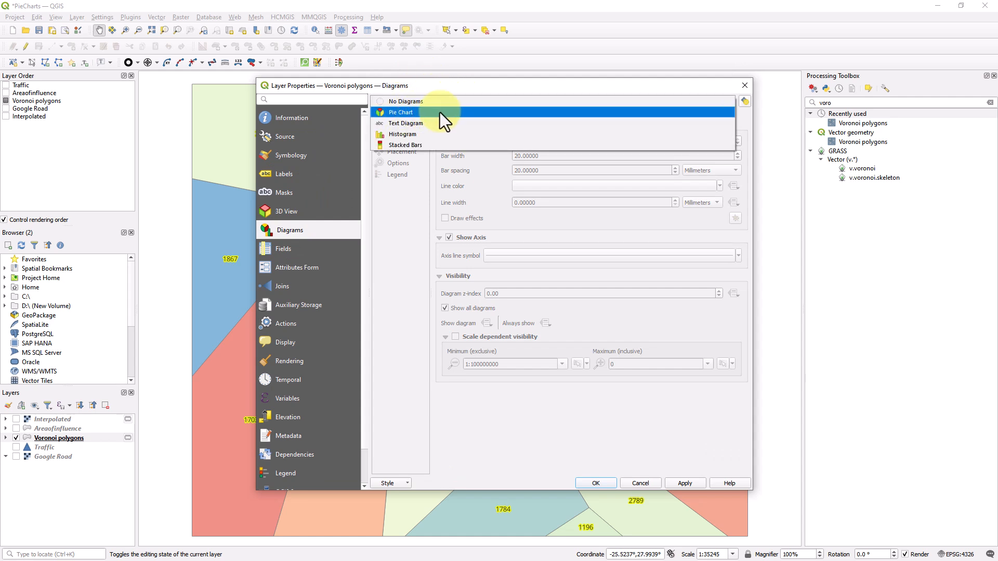
click(407, 113)
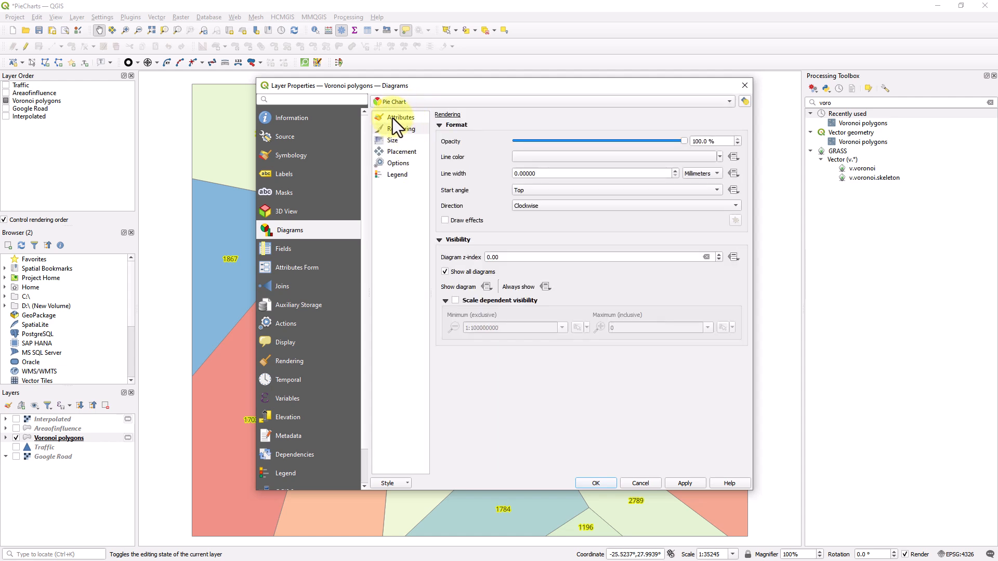
Clear the pie chart's assigned attributes and assign 5G Traffic (TB), 4G Traffic (TB) and 3G Traffic (TB)
click(393, 119)
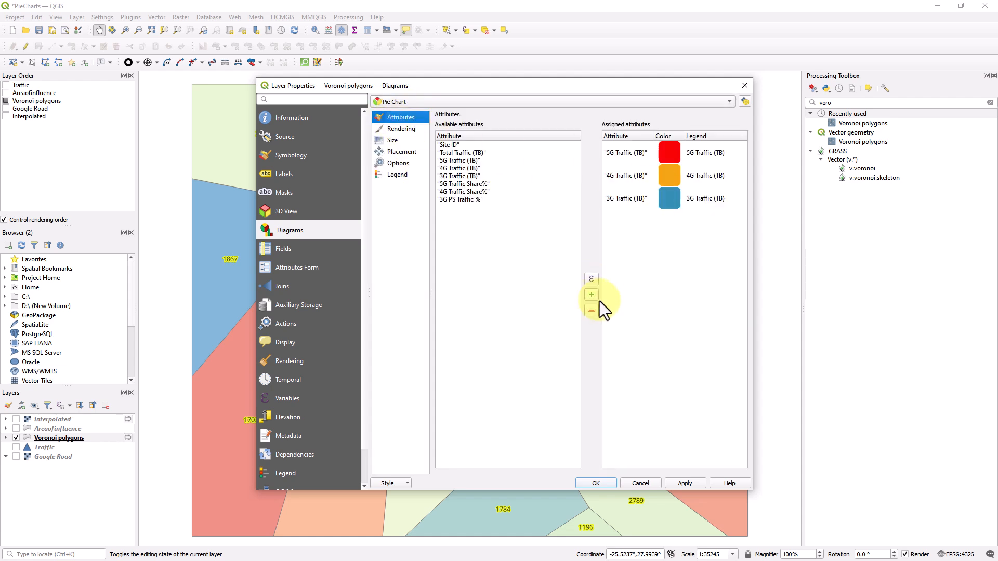
drag(635, 151, 630, 199)
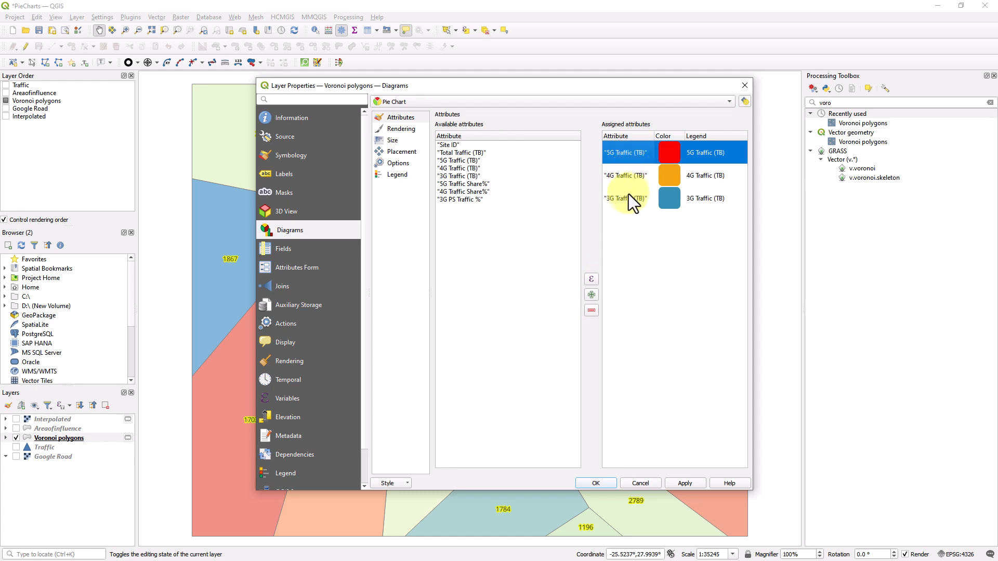
click(591, 311)
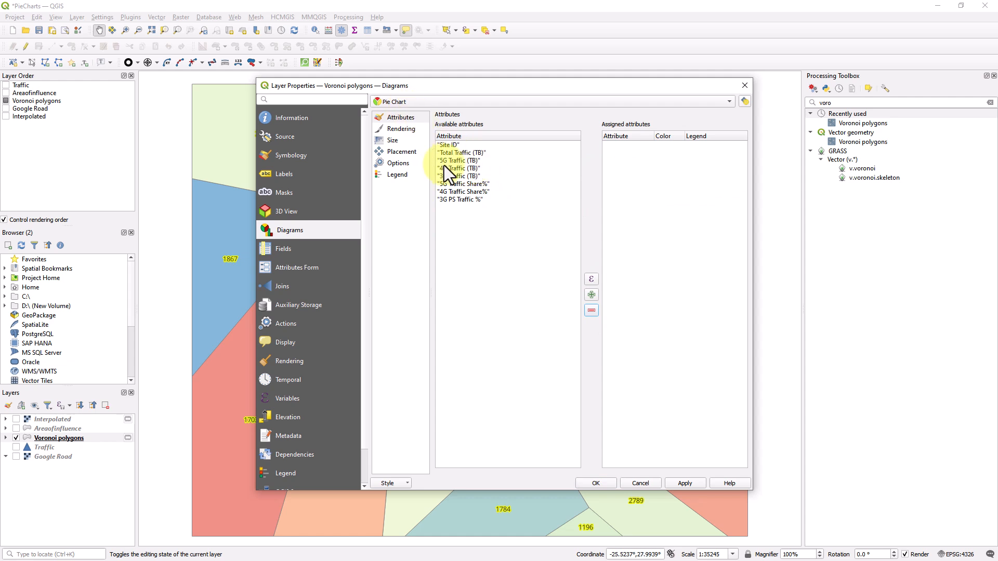
click(464, 160)
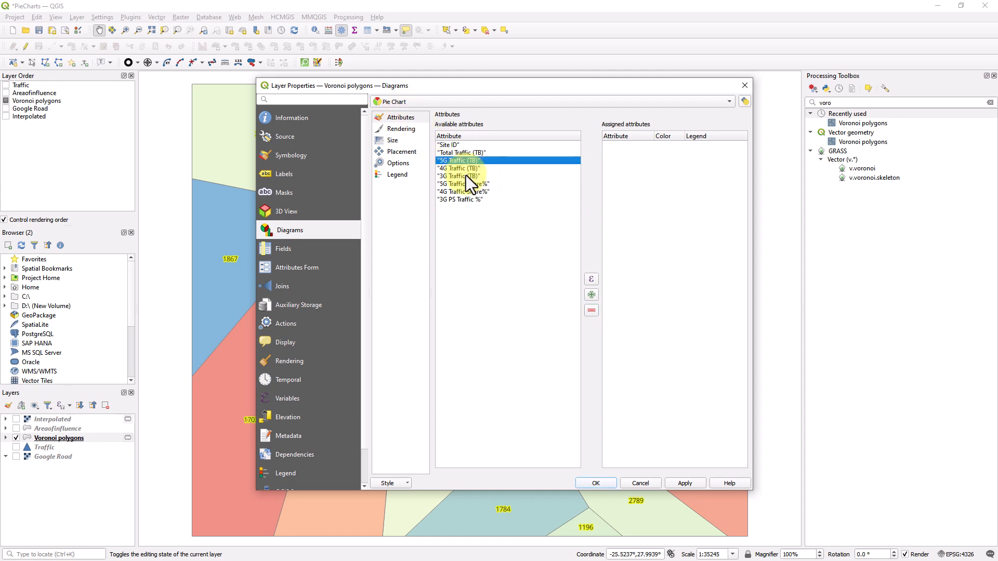
shift+click(465, 176)
click(591, 295)
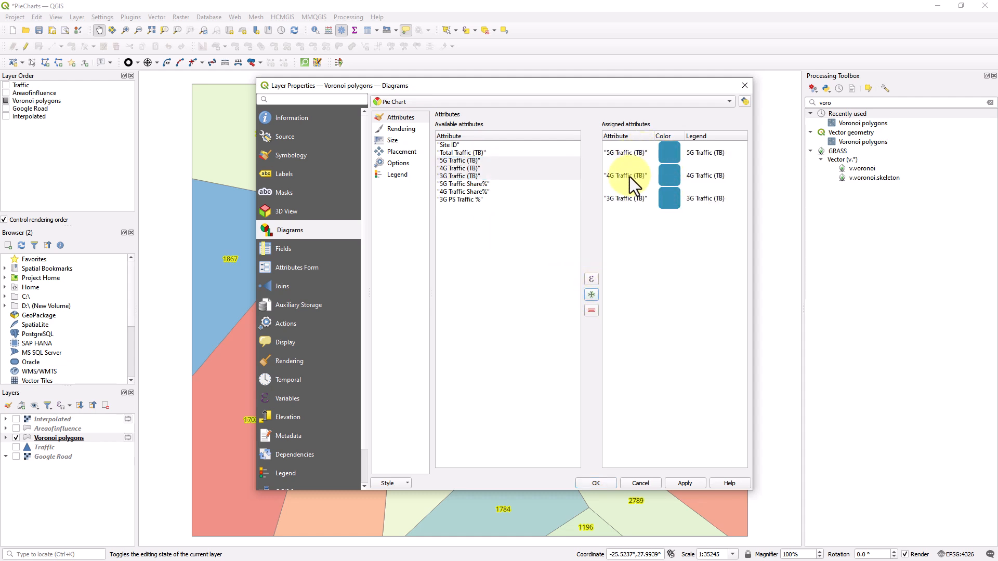
Colour the pie chart's 5G Traffic (TB) slice red and its 4G Traffic (TB) slice orange, and apply the changes
click(628, 151)
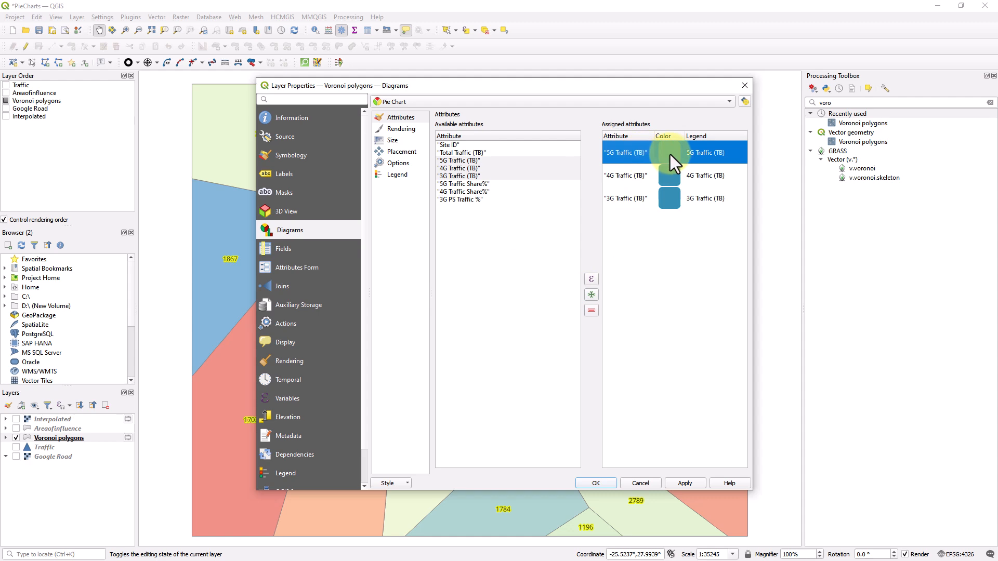
key(Escape)
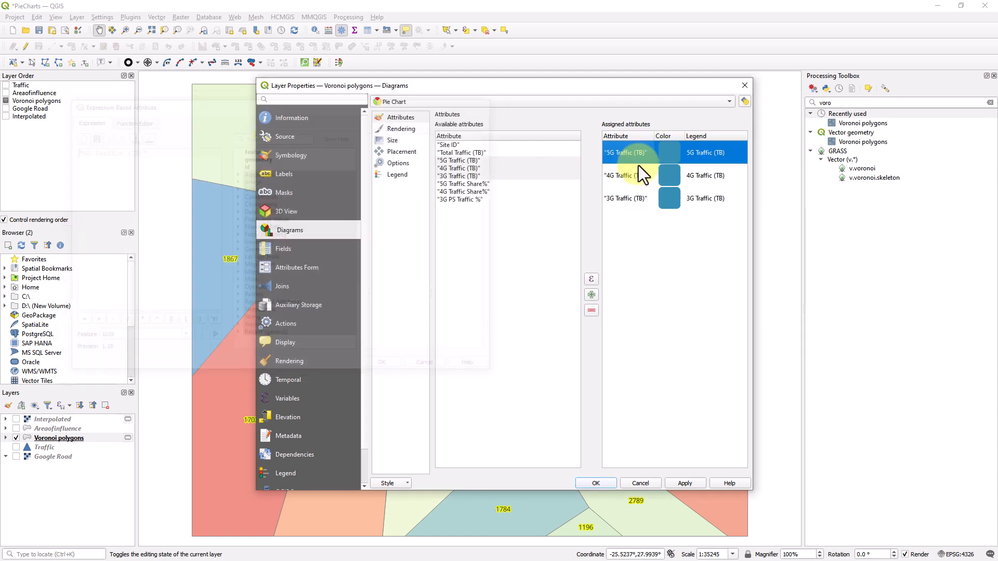
double_click(675, 155)
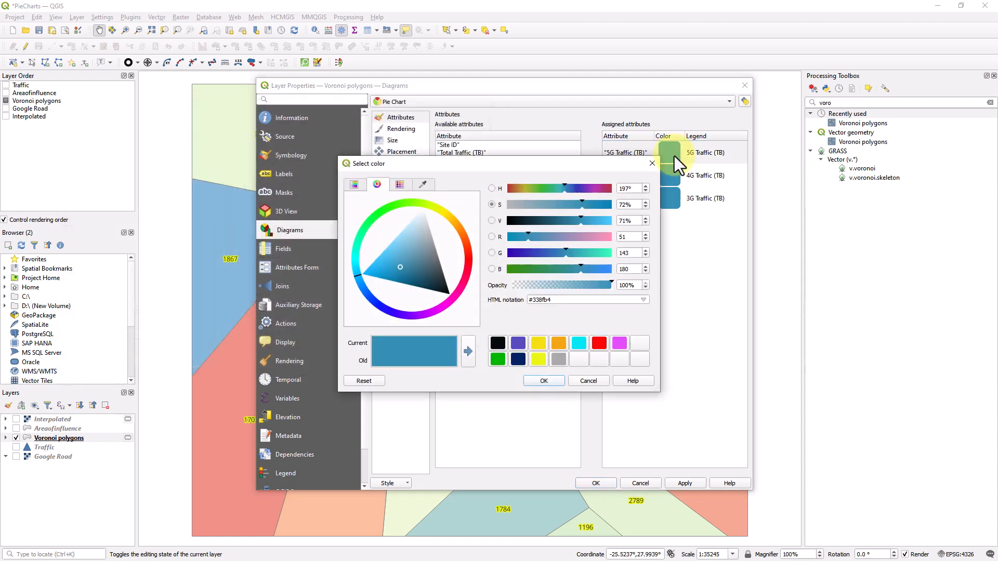
click(599, 343)
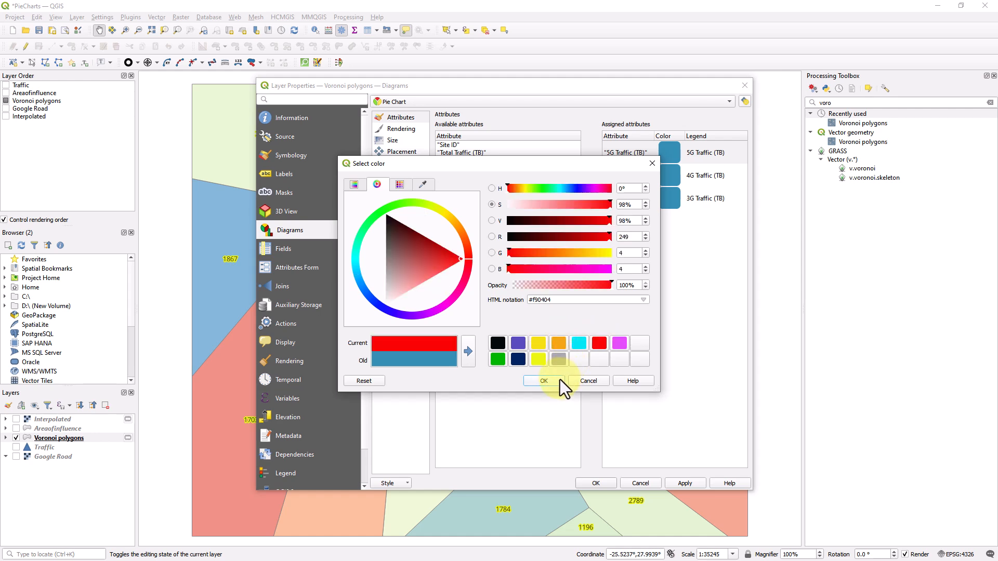
click(559, 380)
double_click(675, 180)
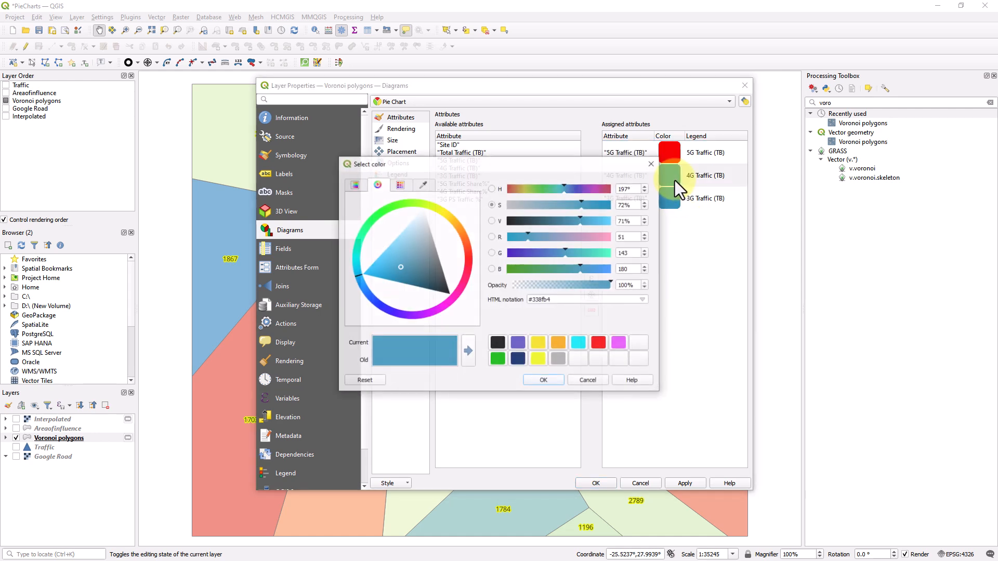
click(559, 343)
click(544, 380)
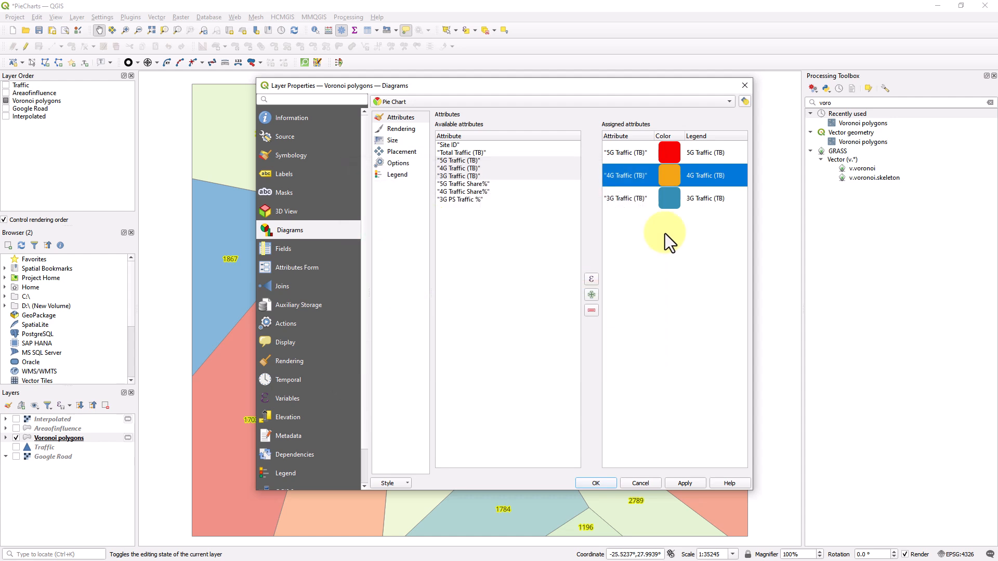
click(684, 483)
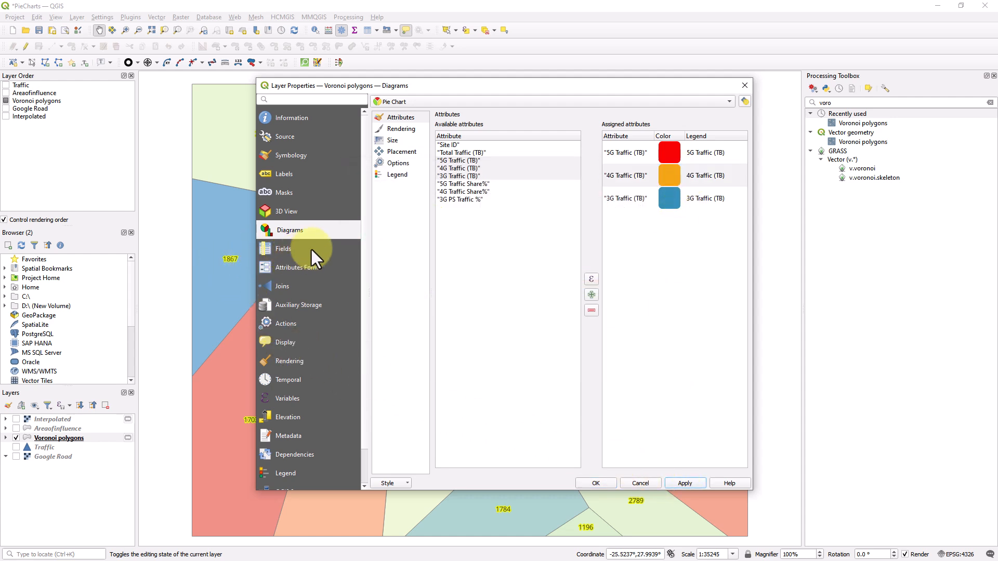
Switch the pie charts from scaled to fixed size and apply them to the map
click(393, 140)
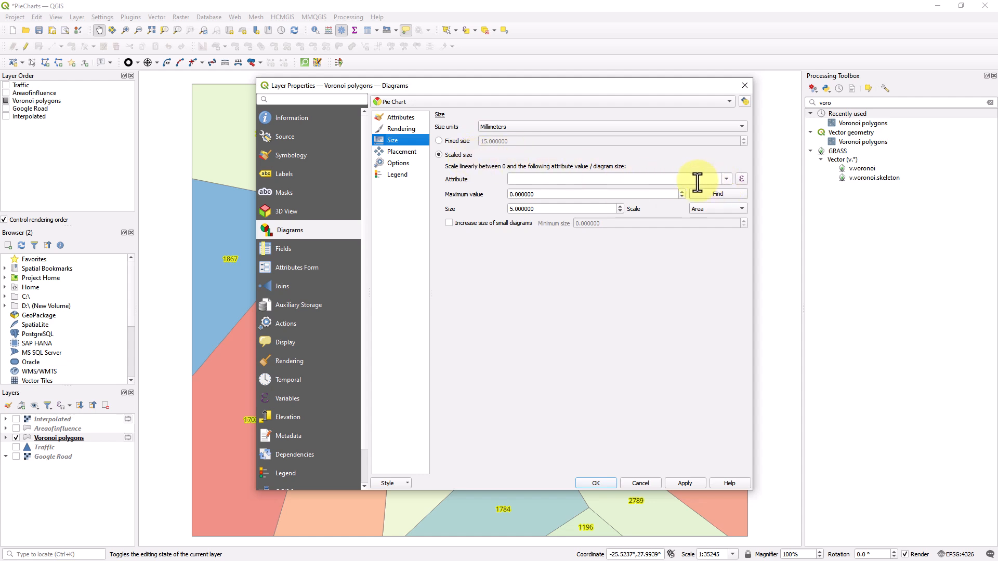
click(452, 143)
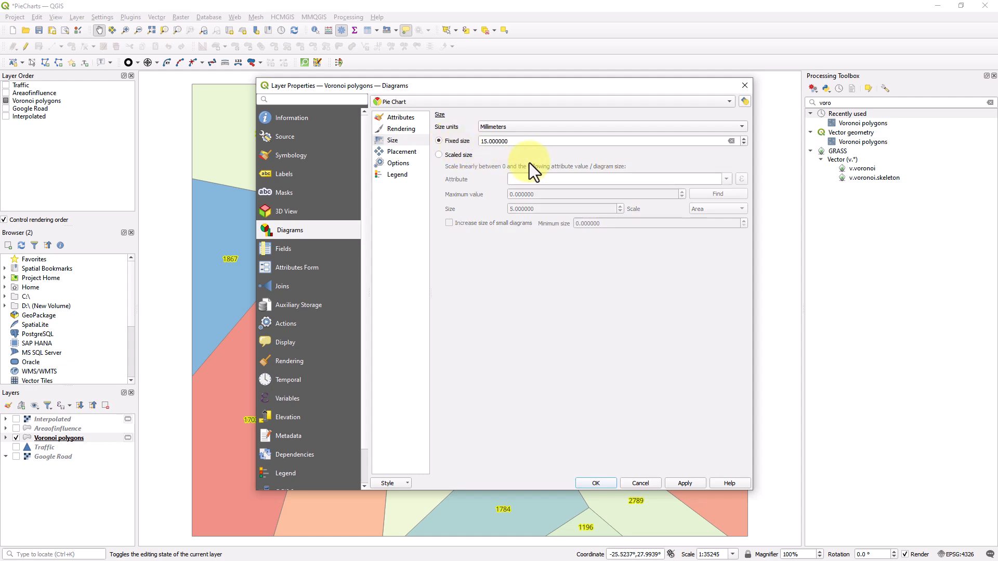
click(674, 482)
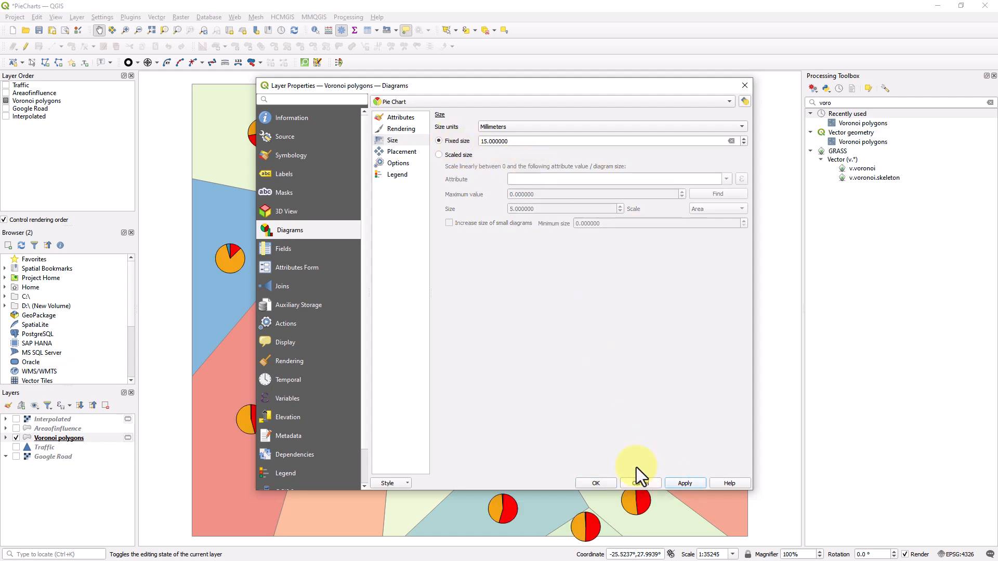
Set the pie charts' fixed size to 9 millimetres and apply it to the map
drag(375, 84, 692, 79)
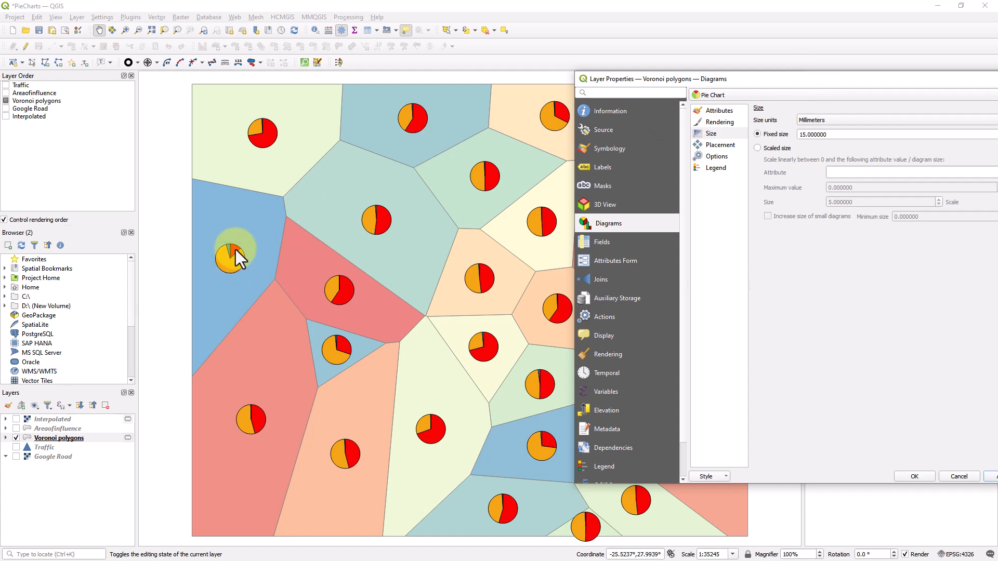
drag(784, 80, 649, 104)
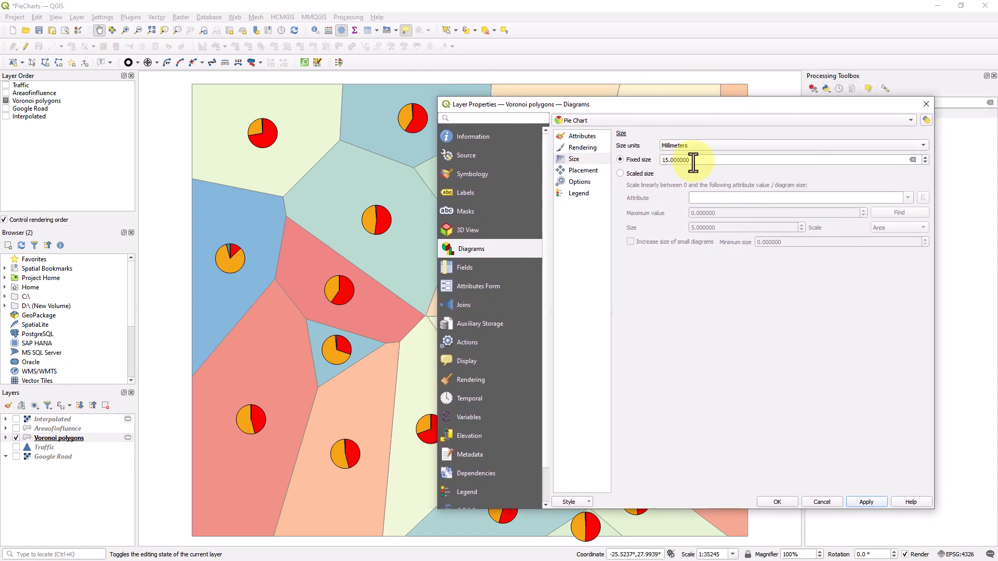
double_click(707, 160)
text(9)
click(867, 501)
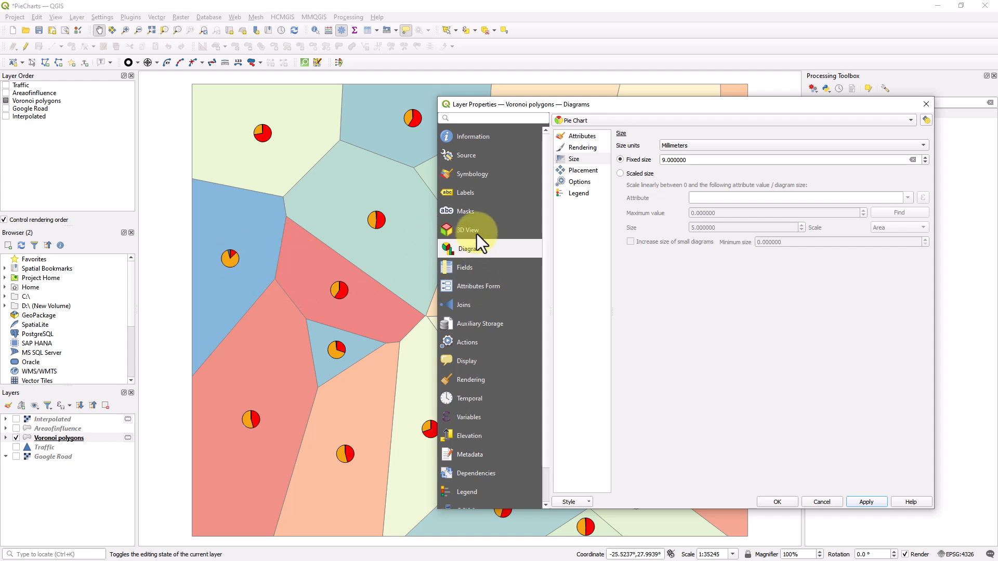
Offset the Site ID labels from the pie charts with a placement distance of 8 millimetres and accept the layer properties
click(474, 194)
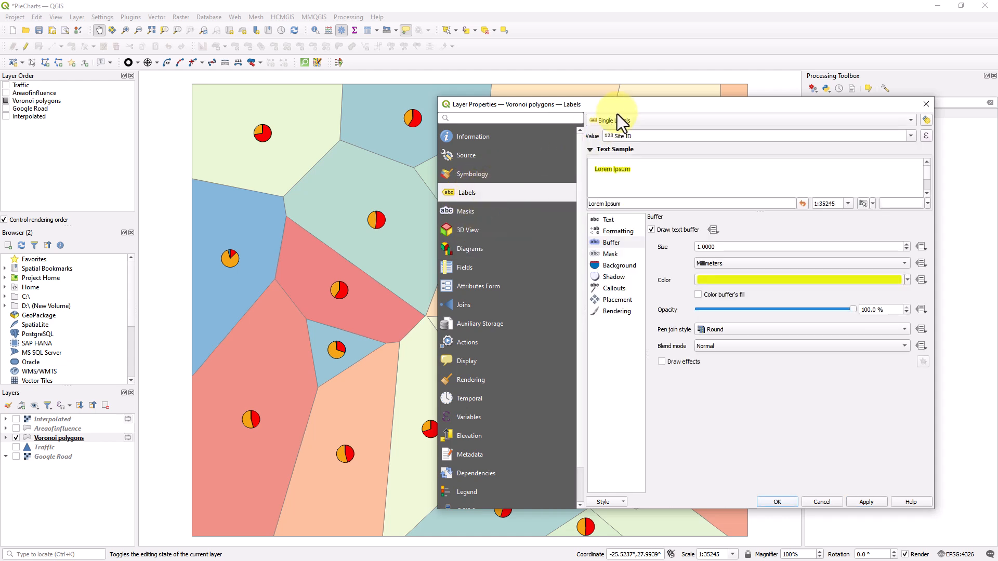
drag(616, 107, 599, 86)
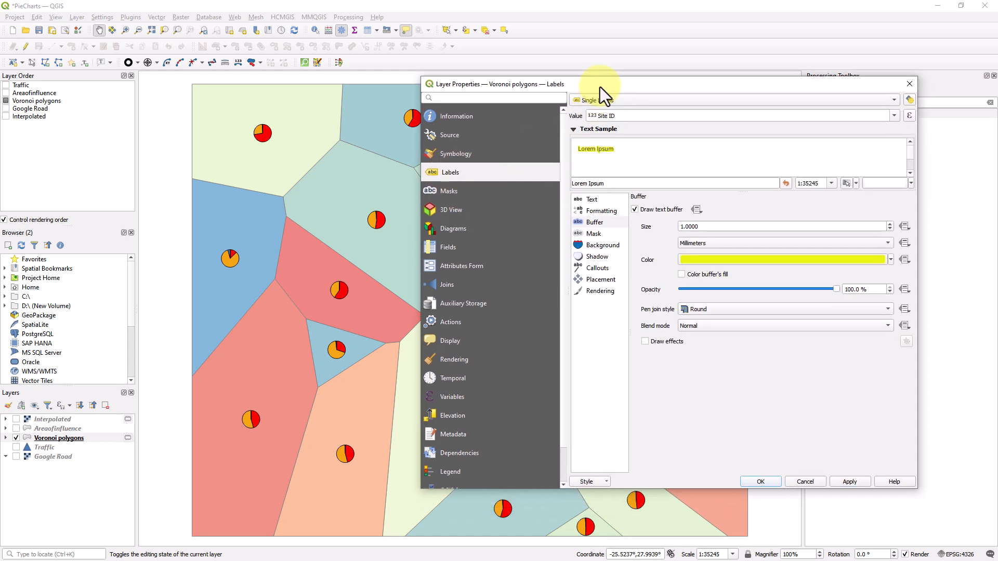
click(594, 281)
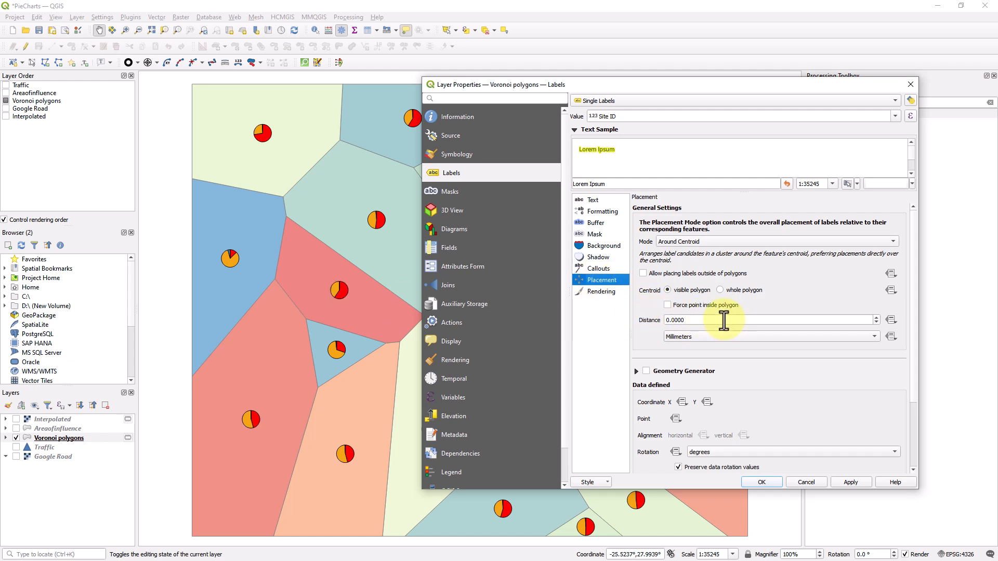
drag(724, 321, 642, 318)
text(8)
click(852, 482)
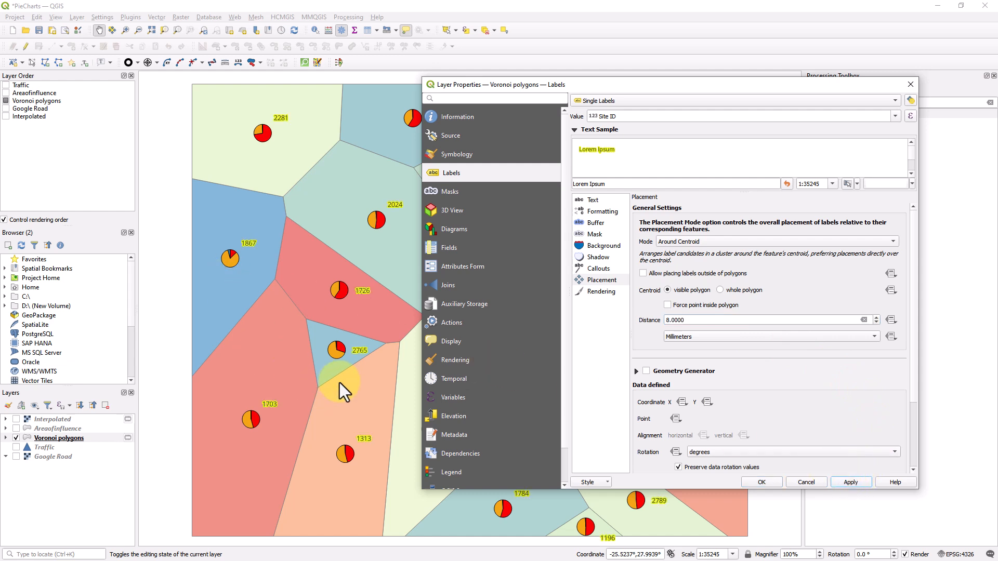
click(760, 481)
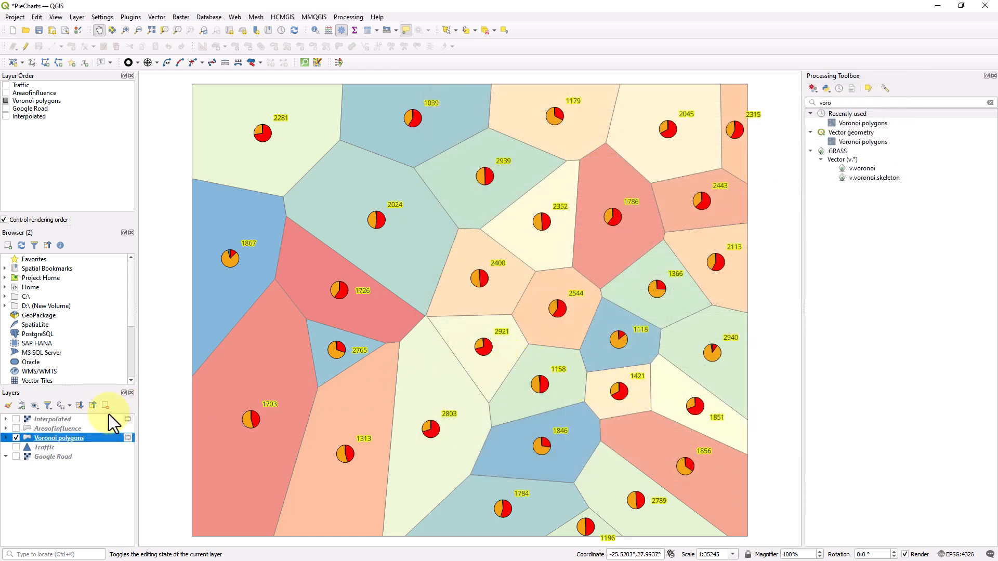
Expand the Voronoi polygons legend in the layer tree and look through its entries
click(6, 438)
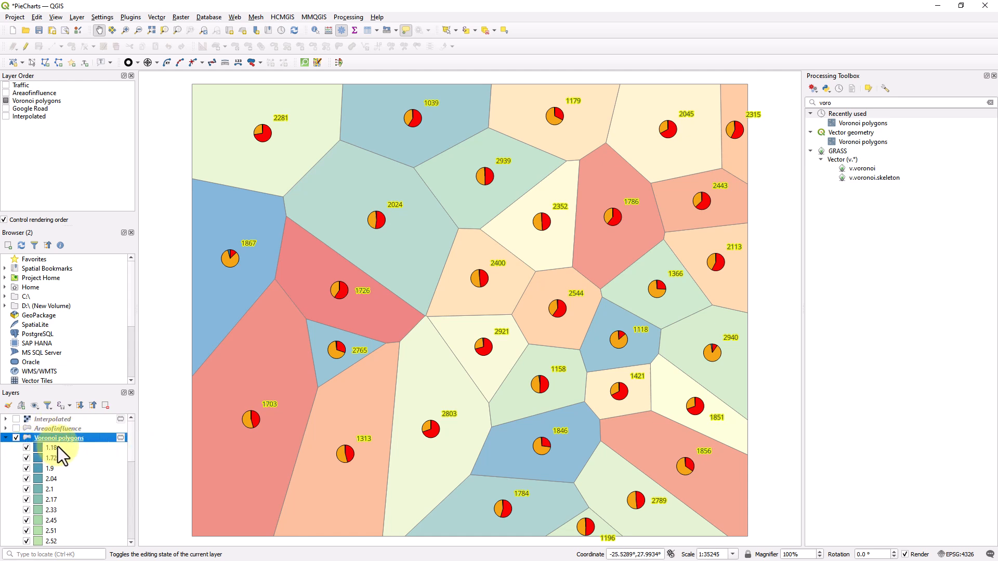
scroll(134, 458, down, 4)
scroll(132, 494, down, 5)
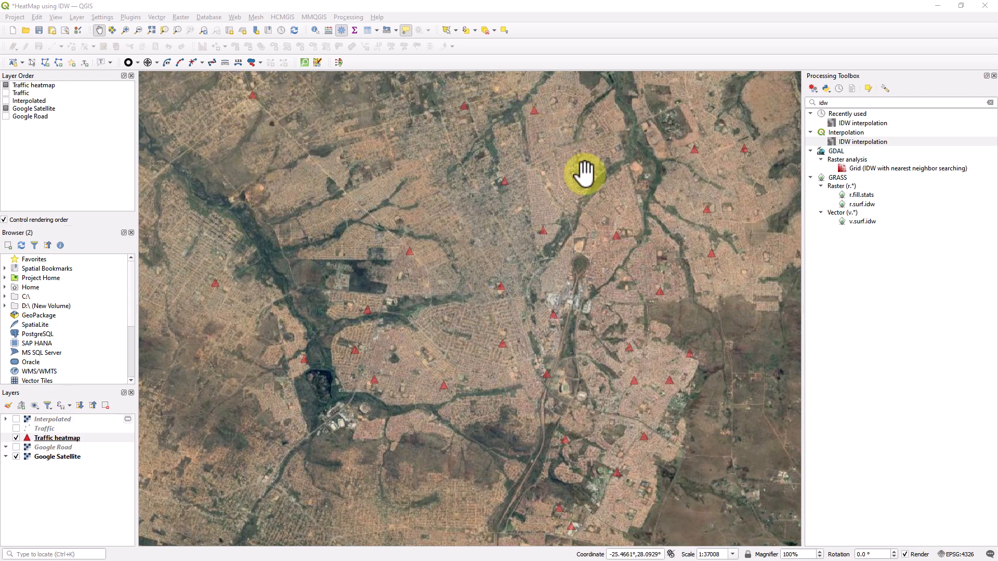
Review the traffic fields in the Traffic heatmap layer's attribute table and close the table
click(96, 441)
right_click(101, 449)
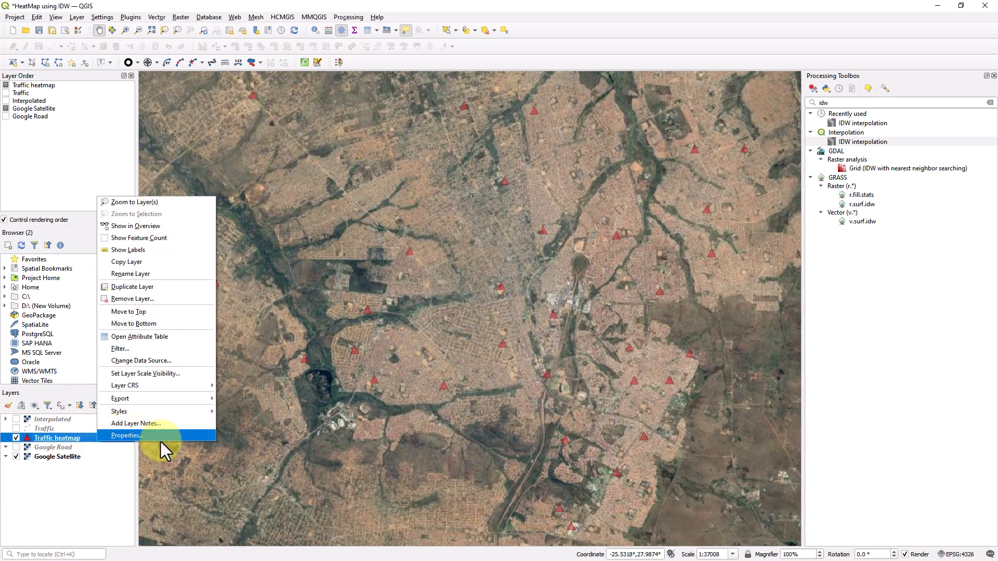
click(176, 335)
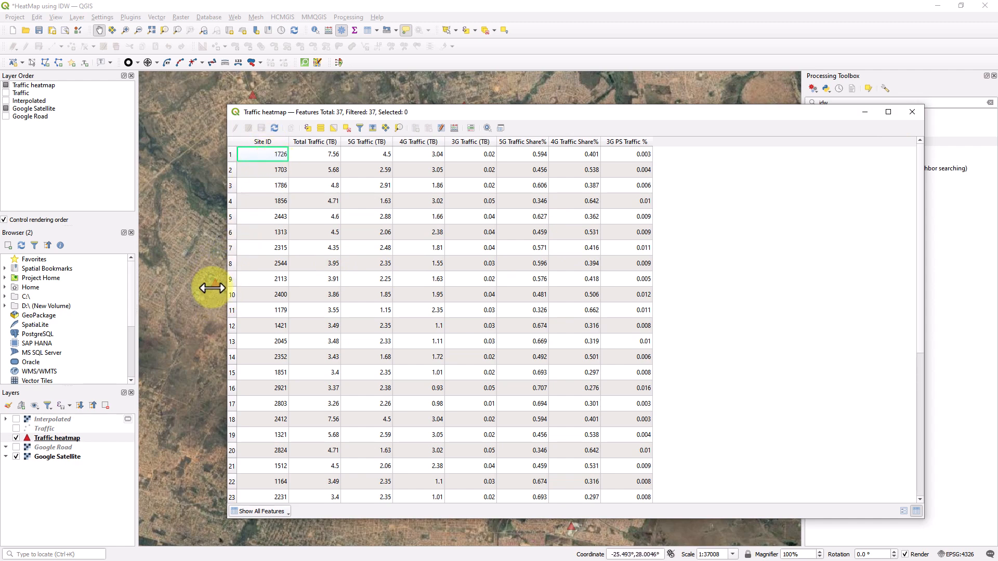
click(910, 113)
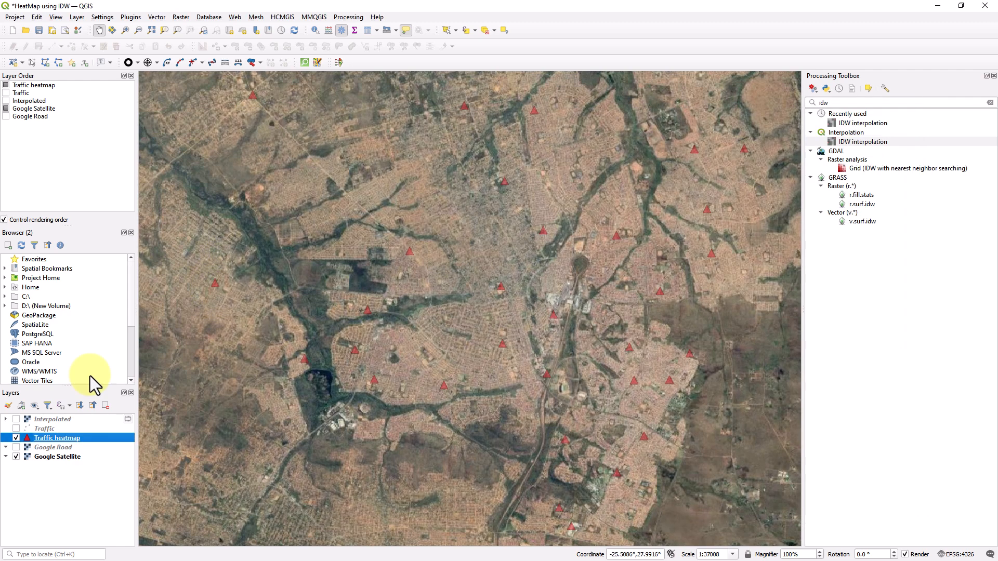
Hide the Traffic heatmap points and view the Traffic heat map and the Interpolated raster one after the other
click(16, 438)
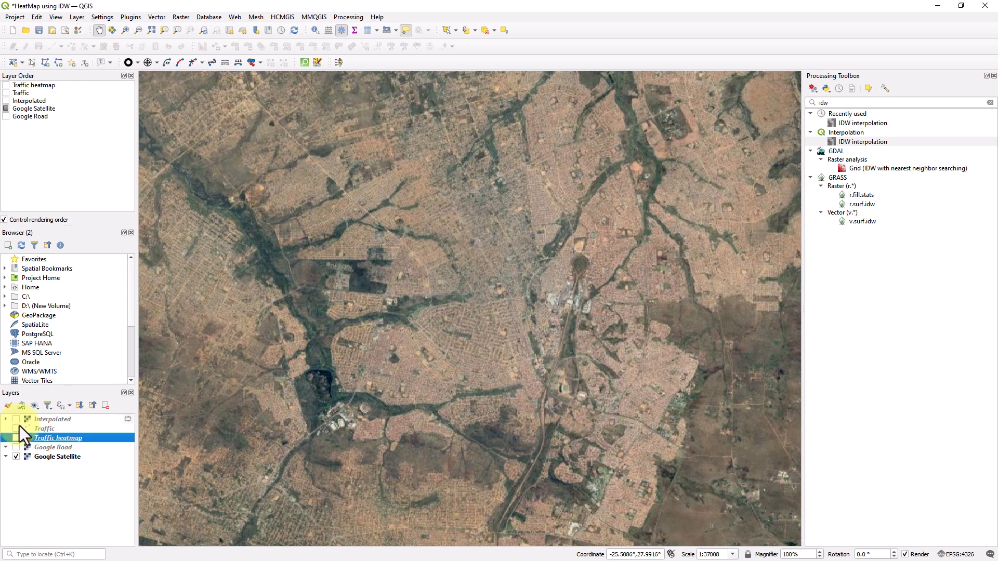
click(16, 429)
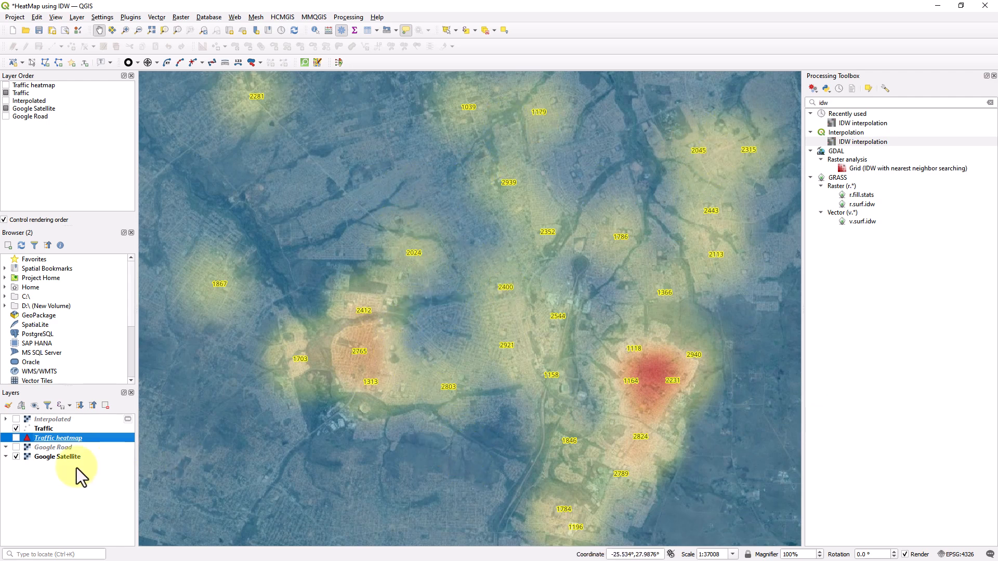
click(16, 430)
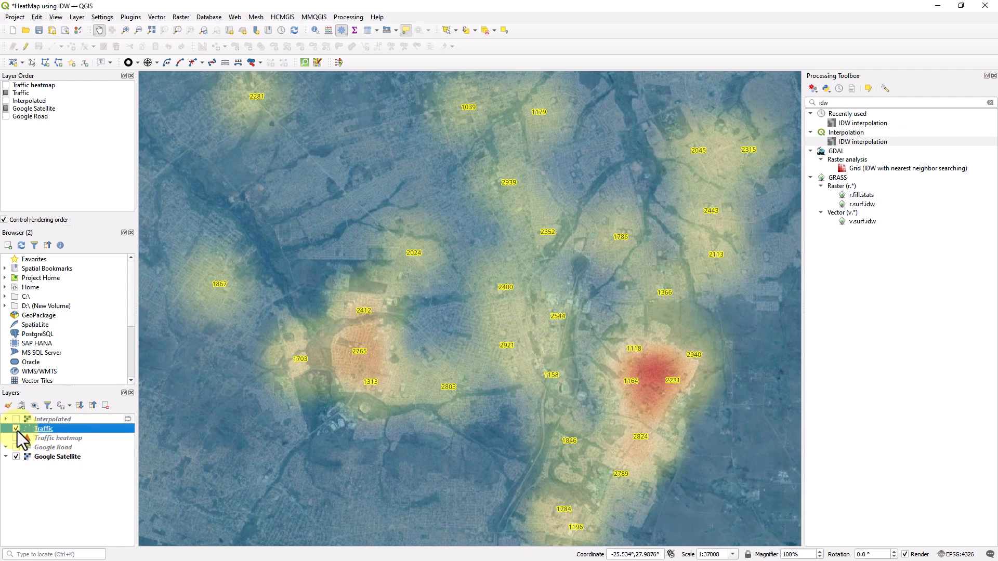
click(15, 420)
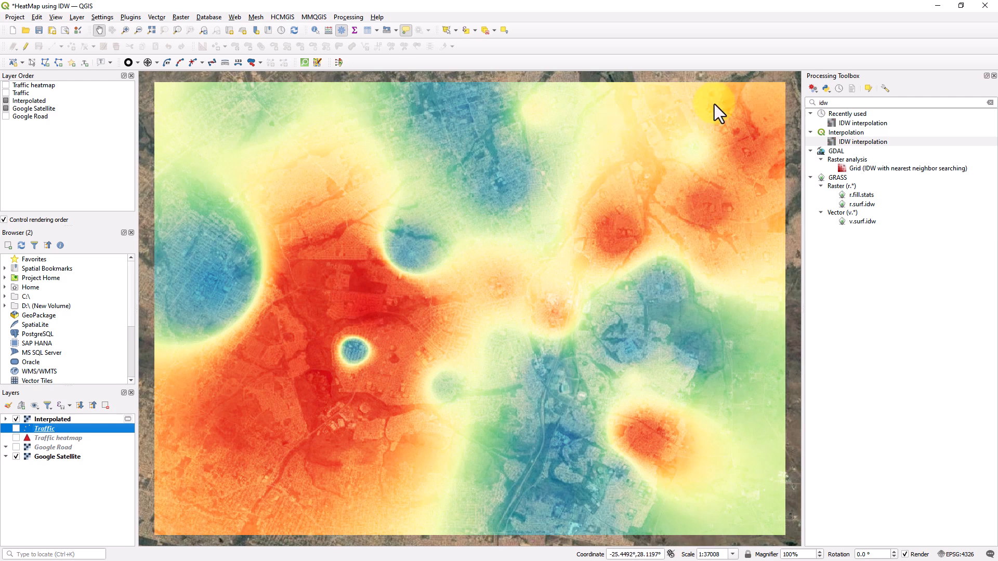
Compare the Interpolated raster with the Traffic heat map by repeatedly showing and hiding it over the labelled sites
click(16, 428)
click(15, 419)
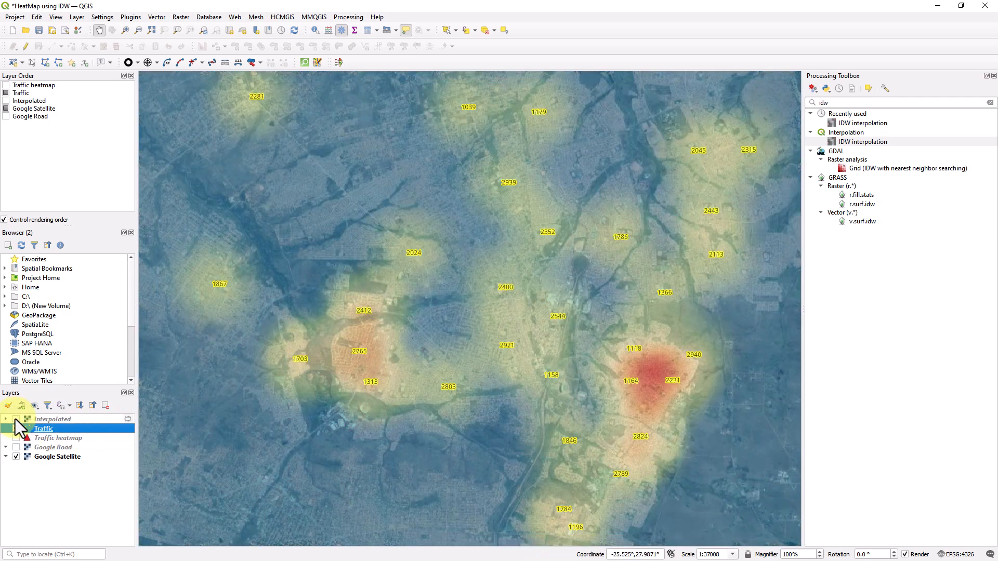
click(16, 419)
click(15, 419)
click(16, 419)
click(15, 419)
click(16, 419)
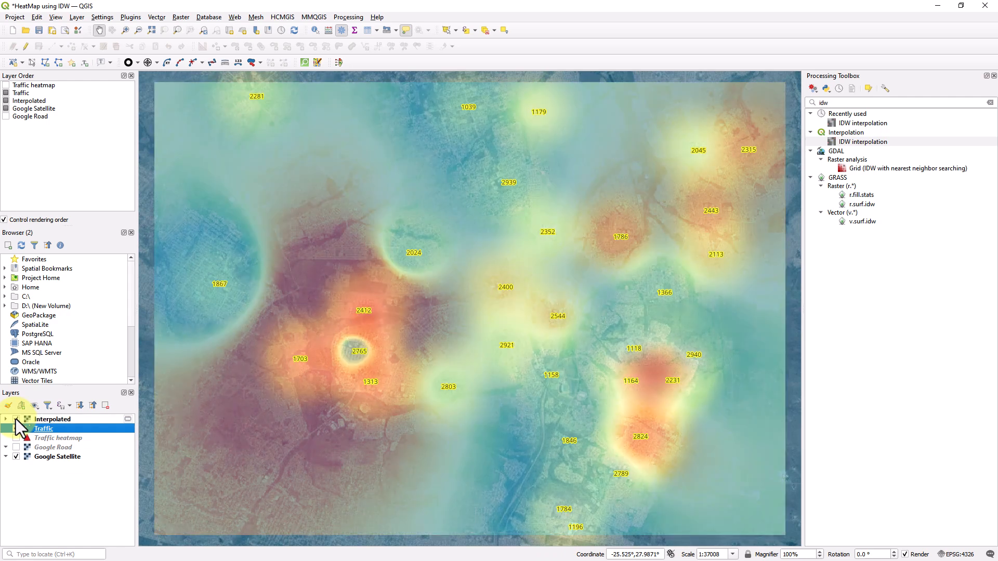
click(16, 419)
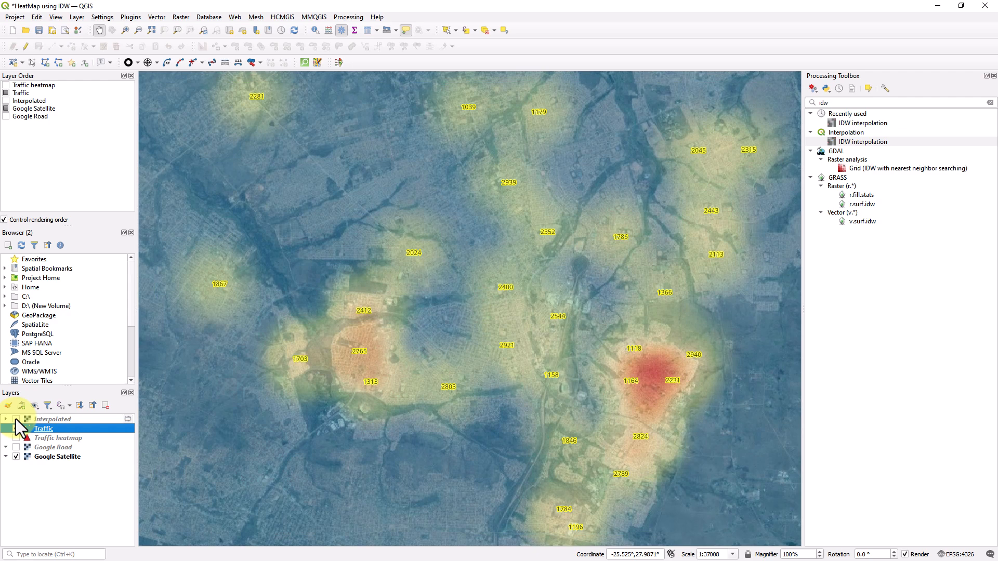
click(16, 419)
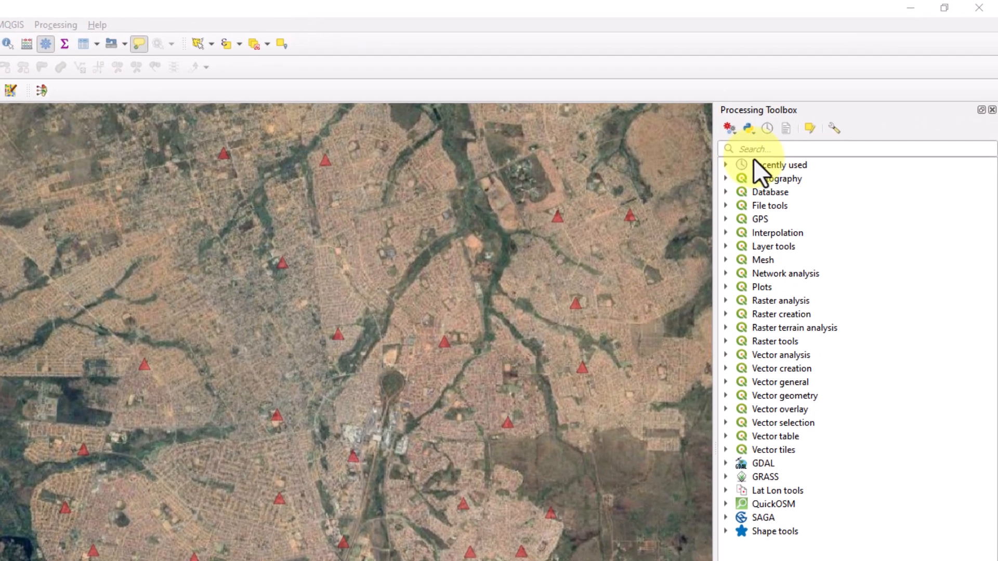
Search the processing tools for "idw" and open the IDW interpolation algorithm
click(842, 103)
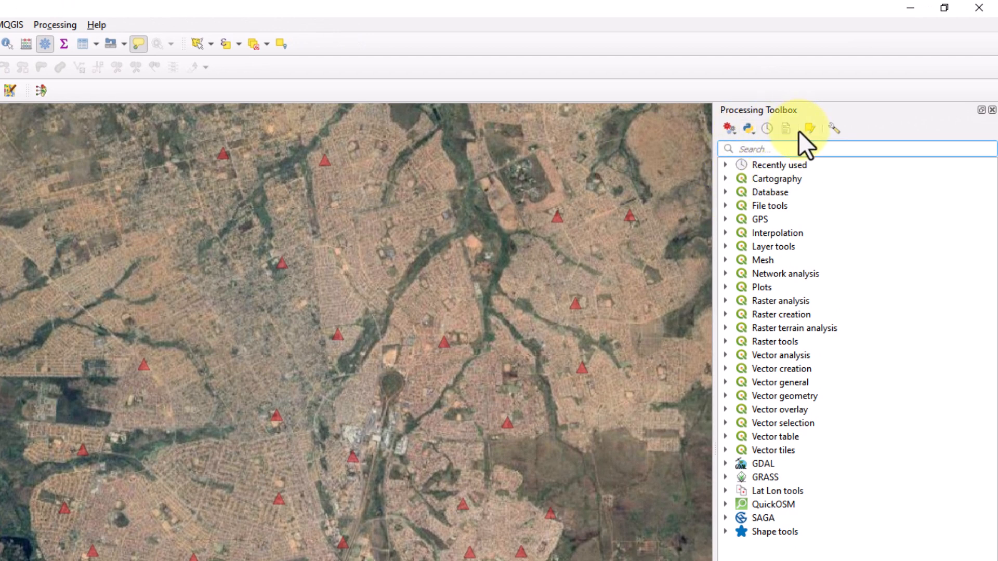
text(id)
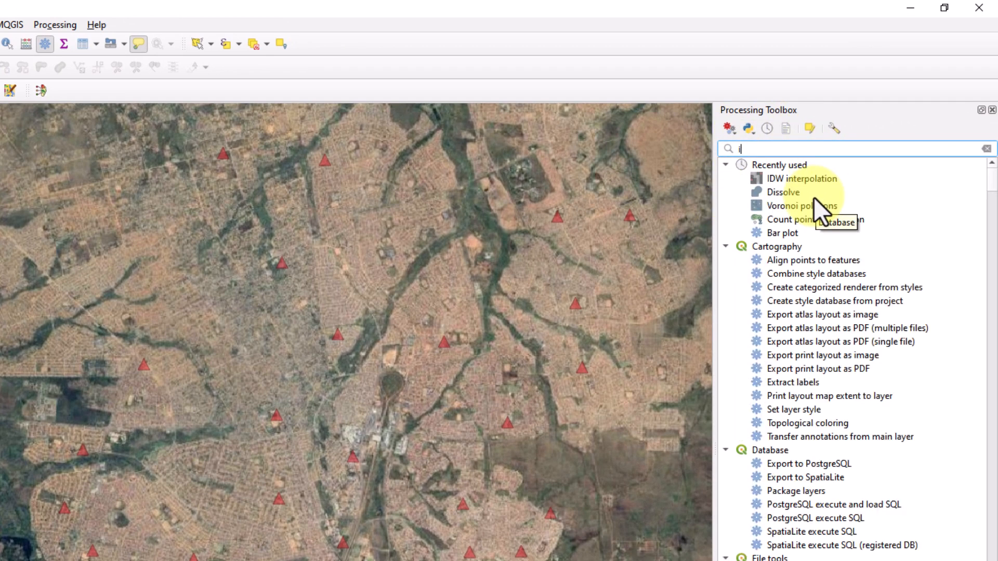
text(w)
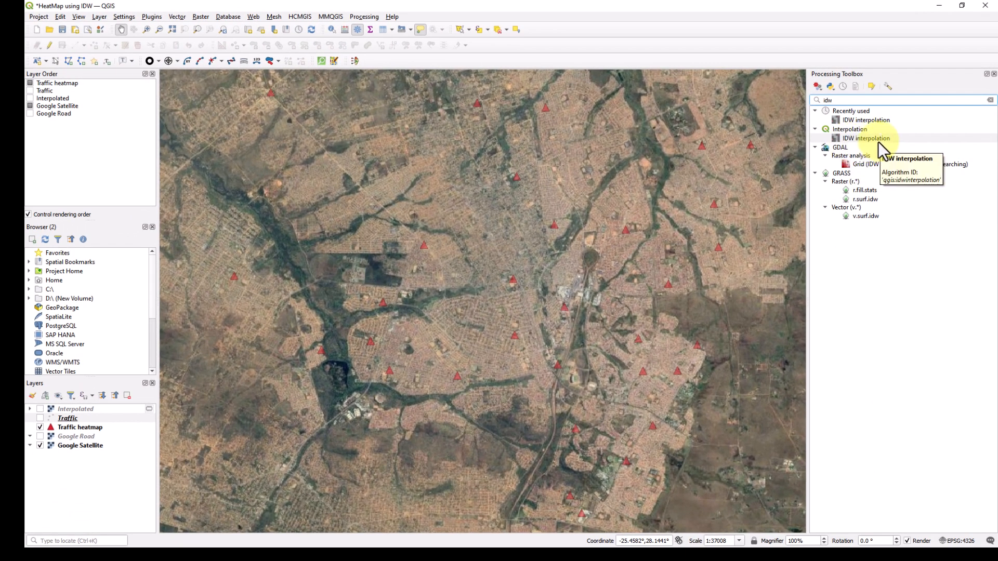
click(923, 553)
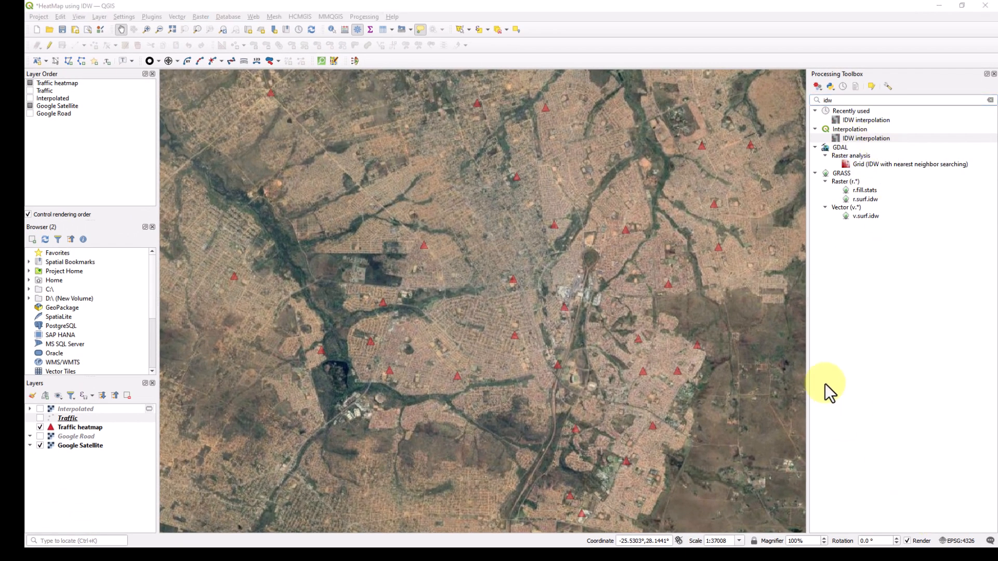
double_click(859, 138)
drag(643, 114, 616, 121)
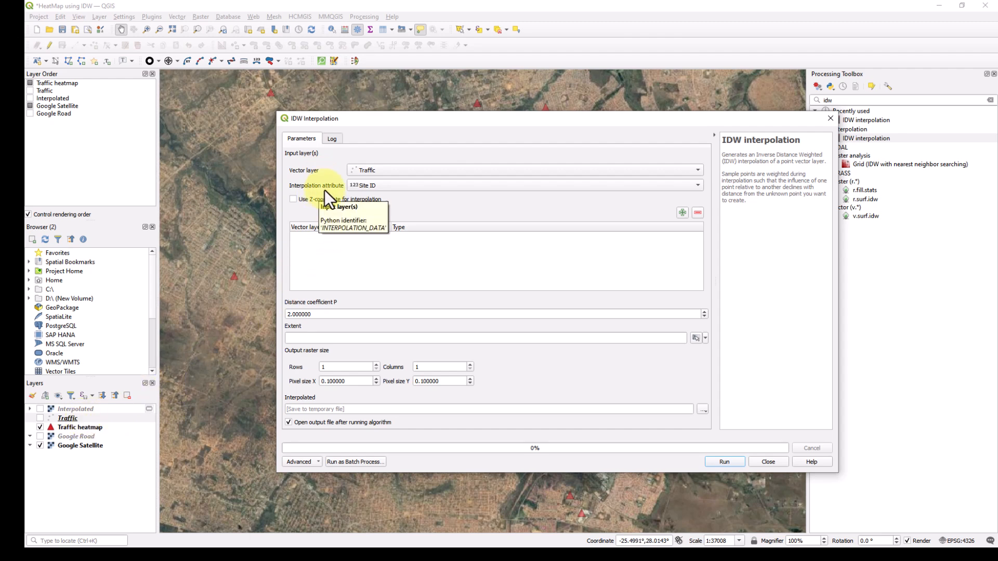
Add the Traffic layer with Total Traffic (TB) as the interpolation attribute to the IDW input list
click(438, 186)
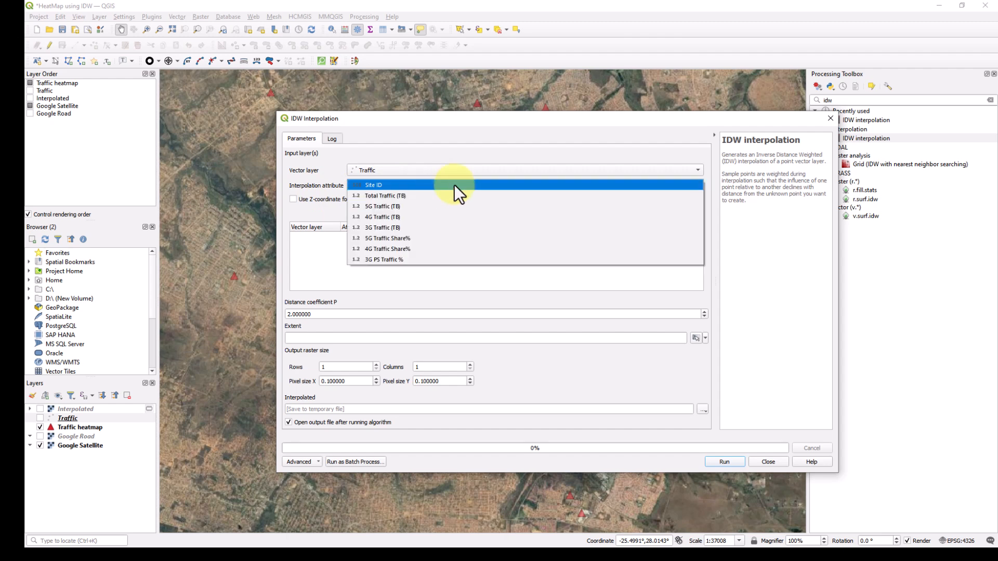
click(397, 197)
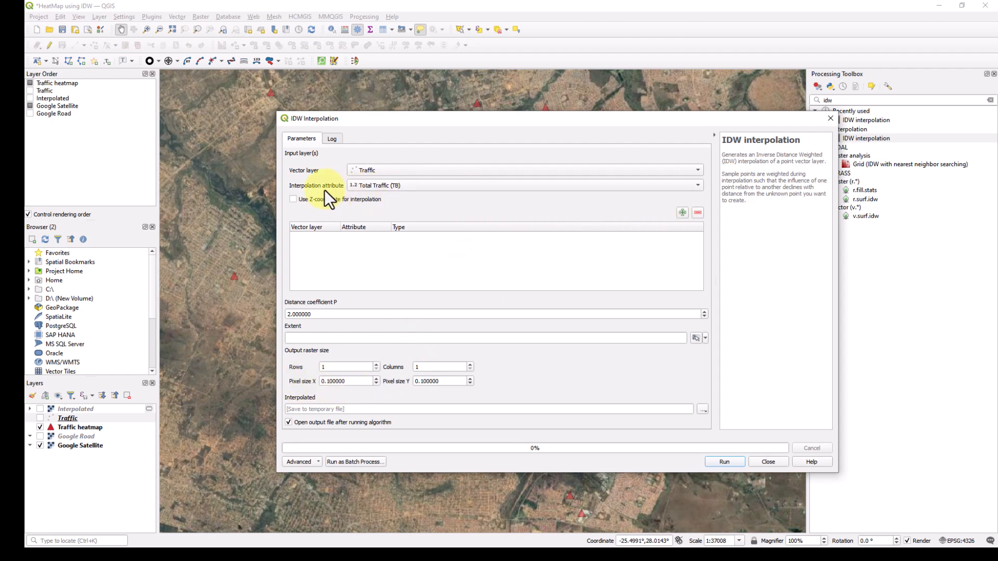
click(681, 213)
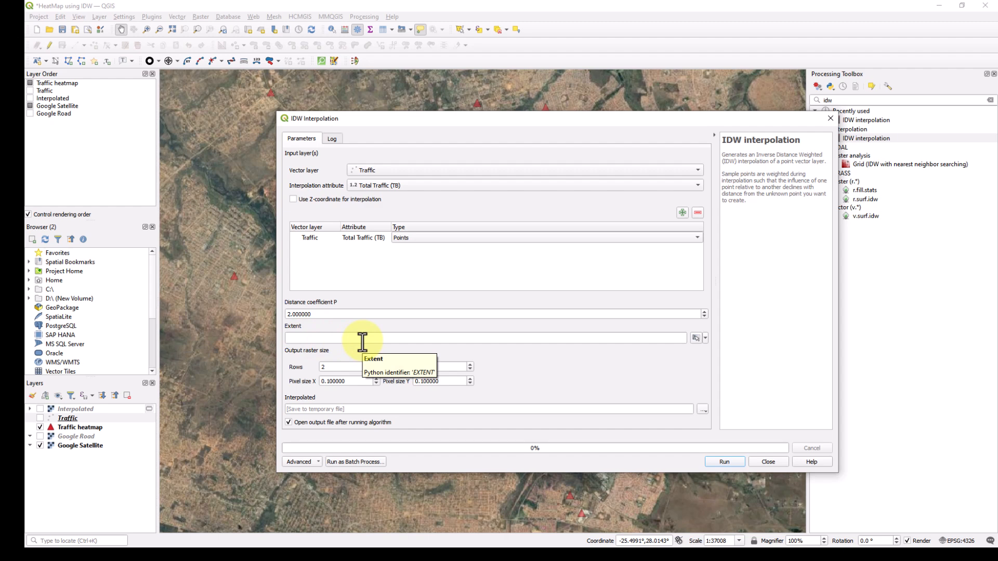
Try defining the interpolation extent by drawing a rectangle around the sites on the map canvas, and clear it
click(706, 339)
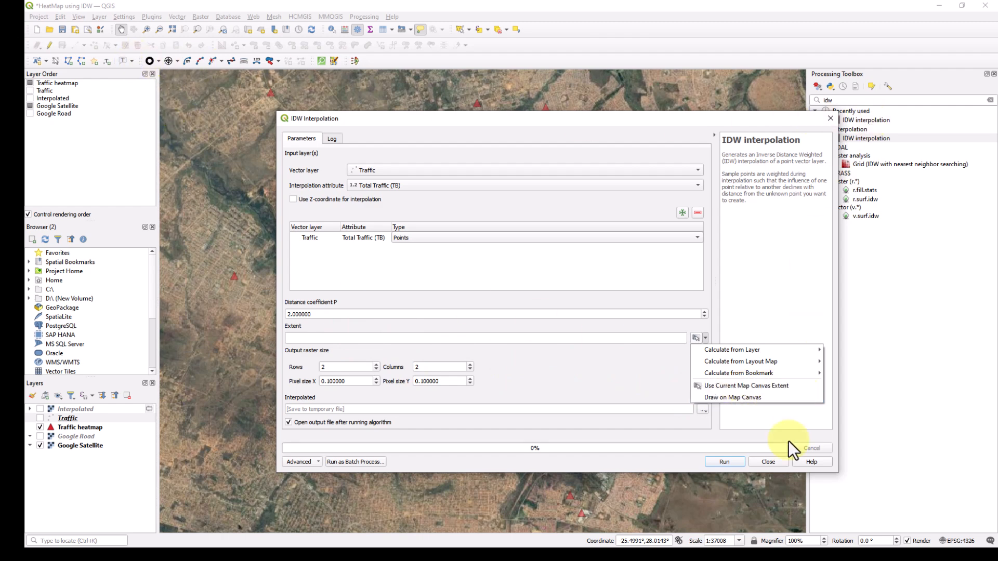
click(731, 398)
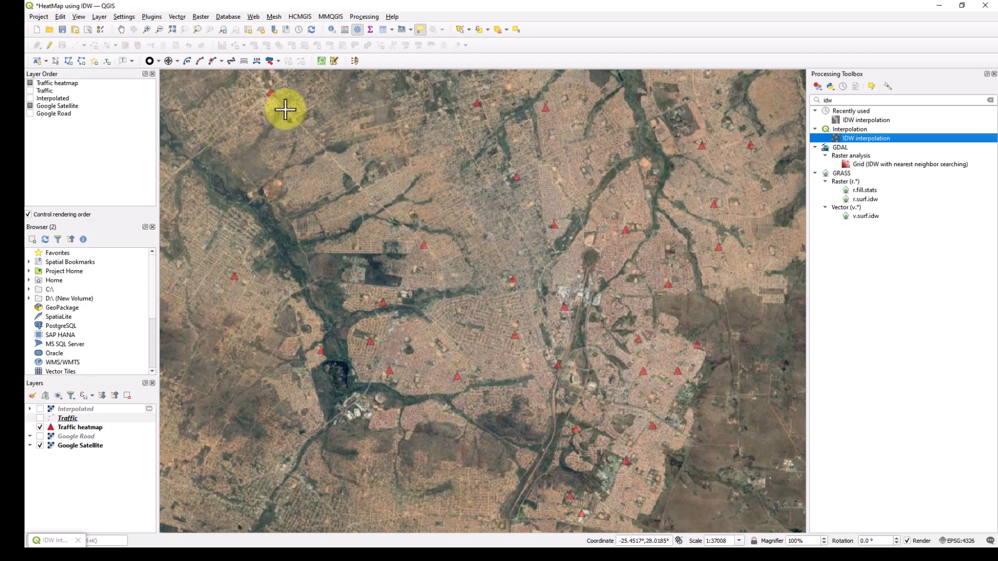
drag(190, 79, 785, 529)
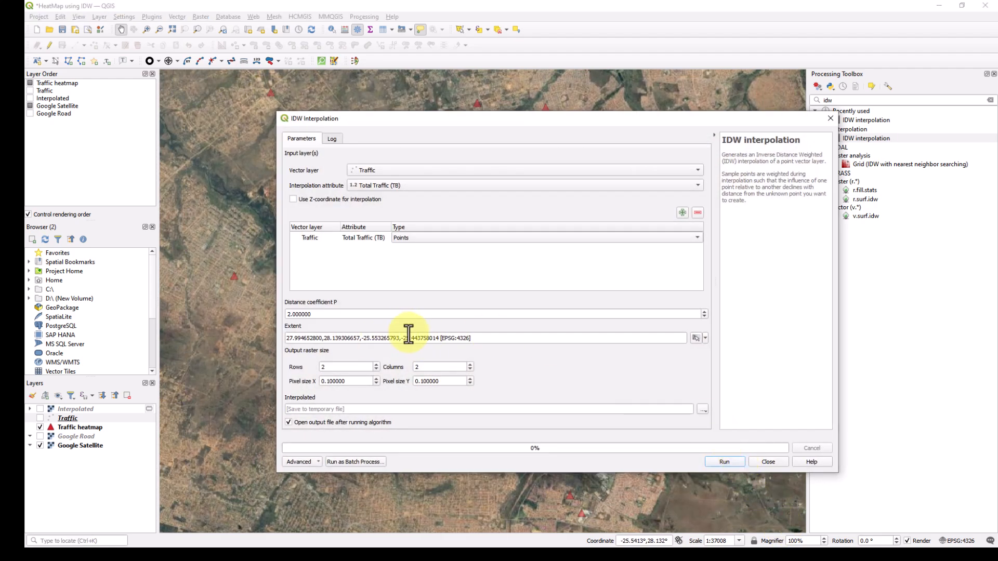
drag(521, 338, 329, 324)
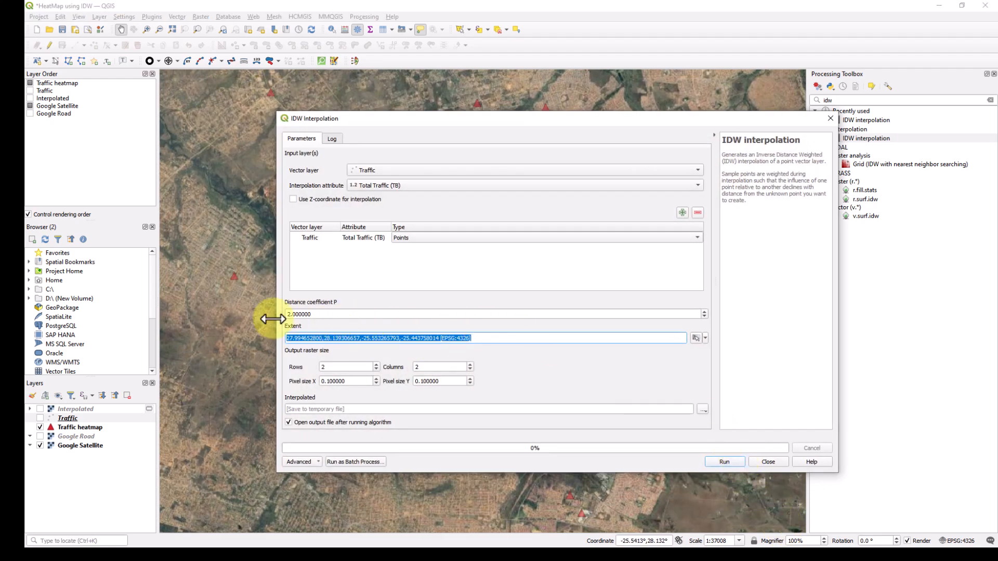
key(BackSpace)
Run the IDW interpolation over the current map canvas extent with a pixel size of 0.0001 and close the dialog
click(705, 338)
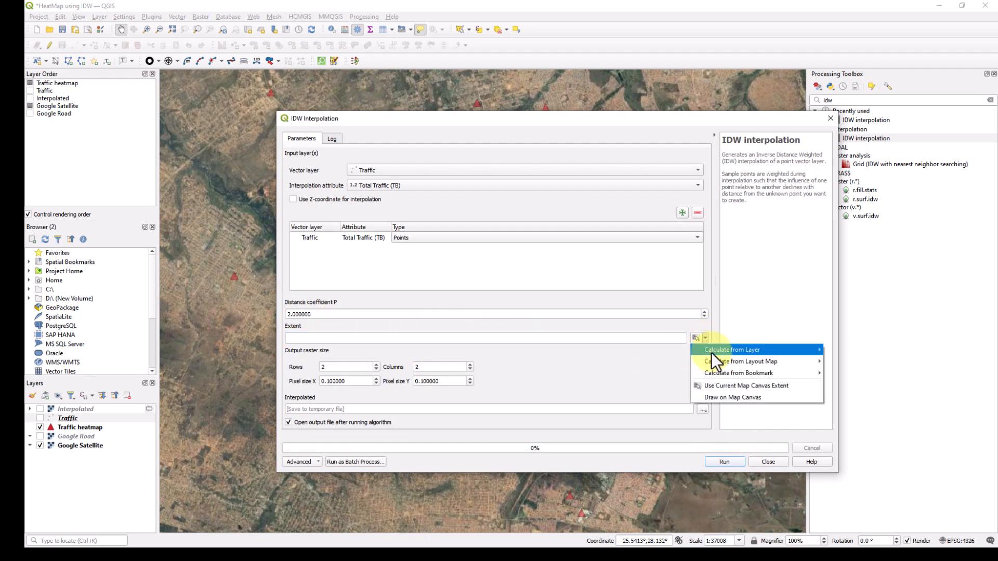
click(725, 389)
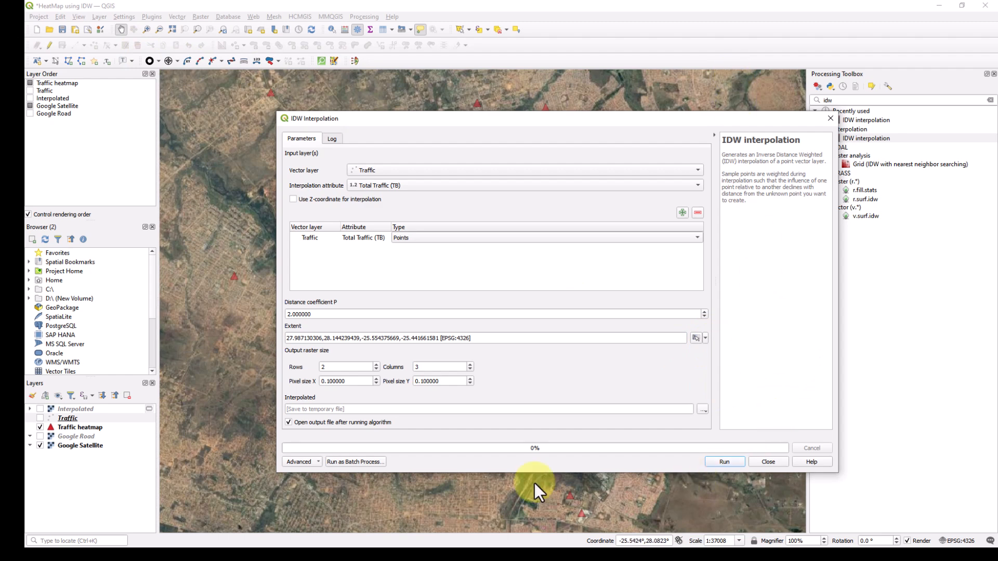
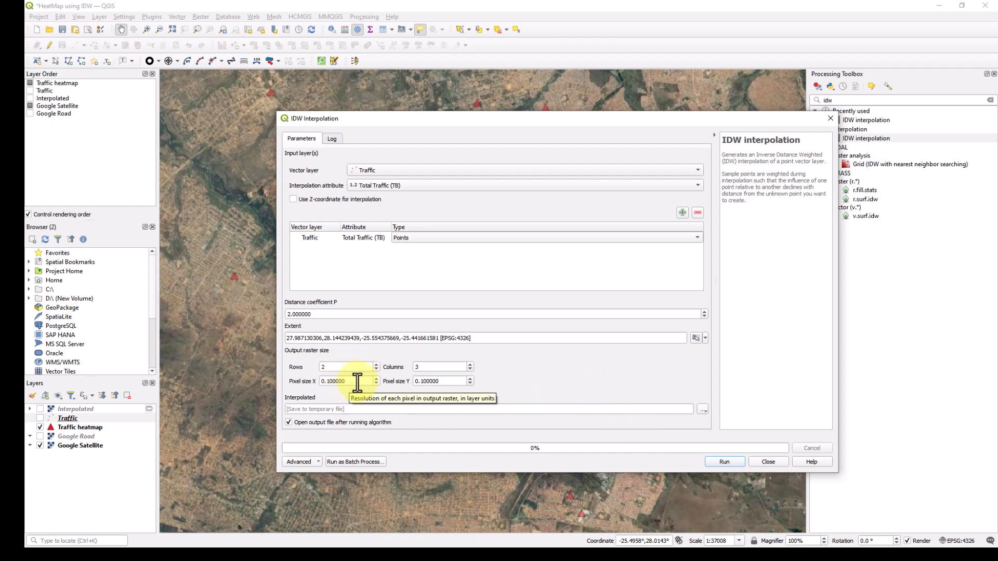
double_click(325, 381)
text(0.0001)
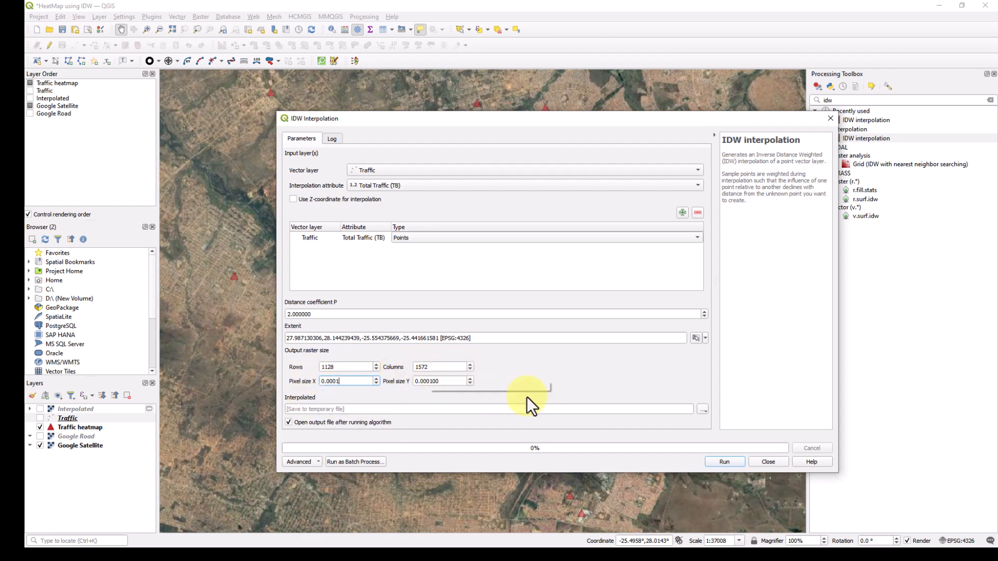
click(723, 462)
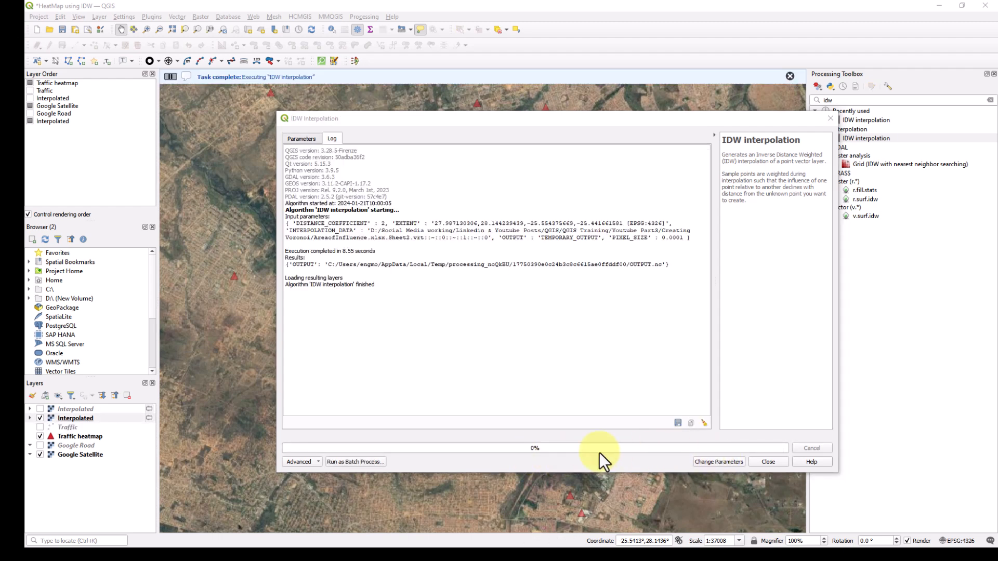
click(766, 462)
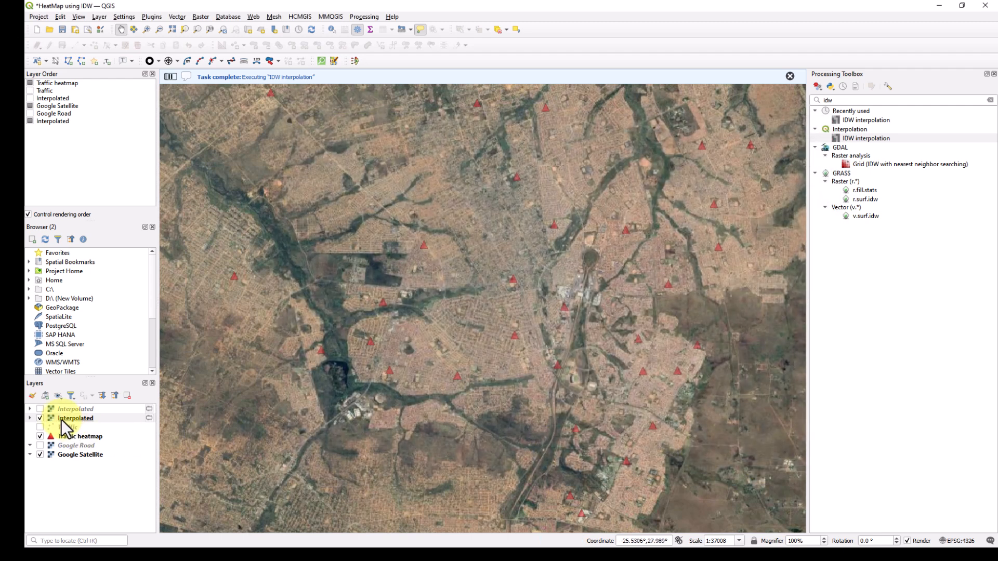
Rename the newly generated Interpolated layer as IDW_TrafficInsight
click(101, 420)
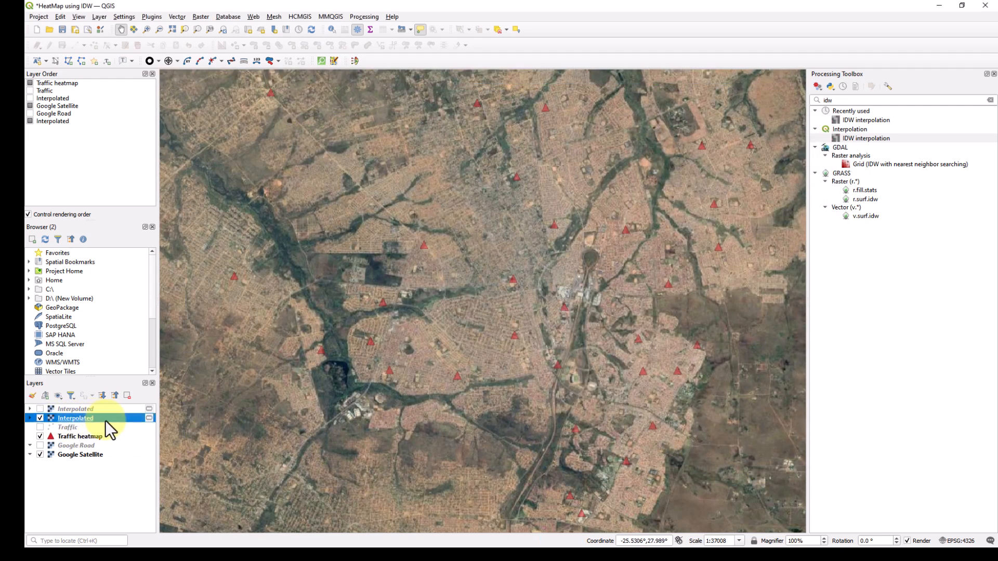
right_click(109, 421)
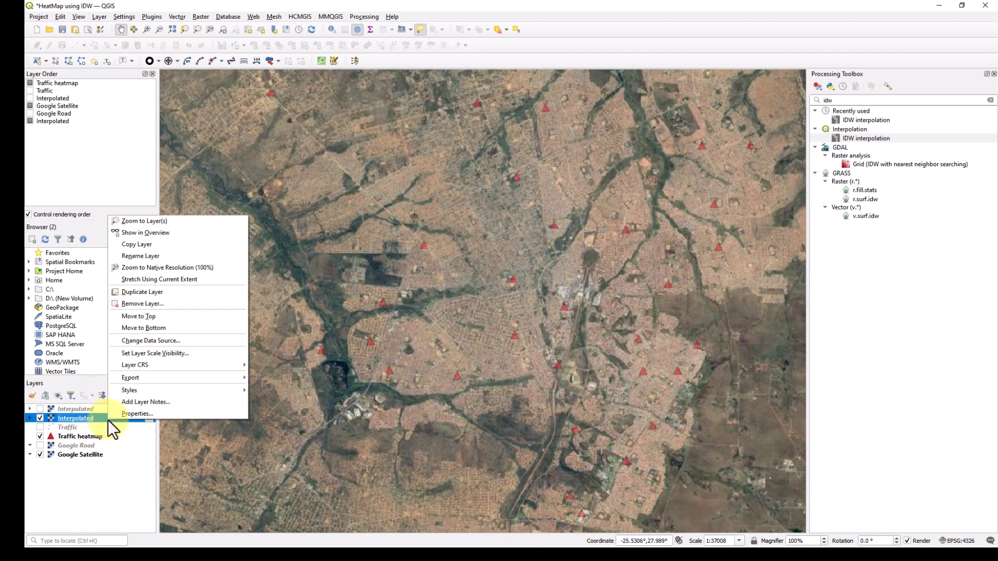
click(160, 257)
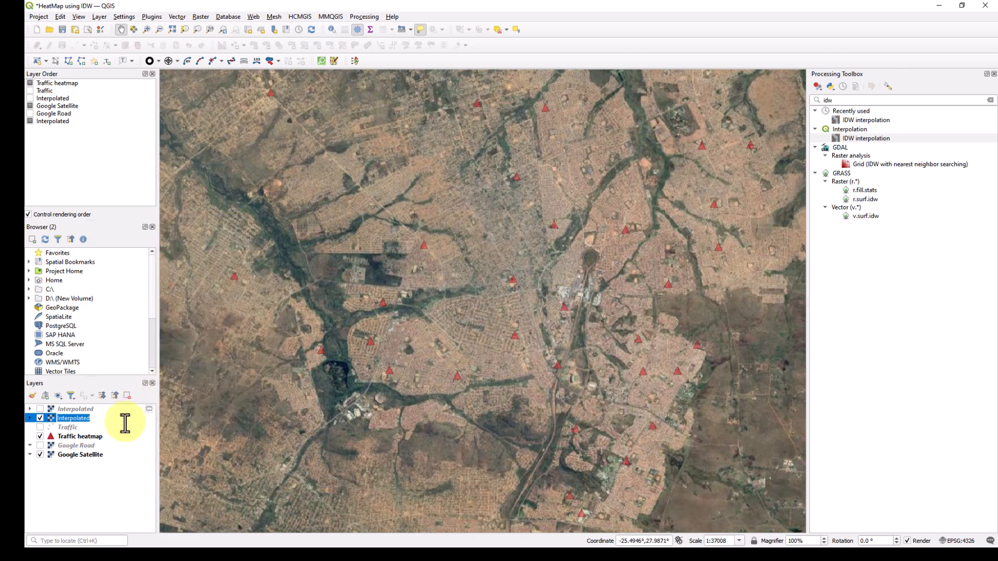
key(Caps_Lock)
text(IDW_)
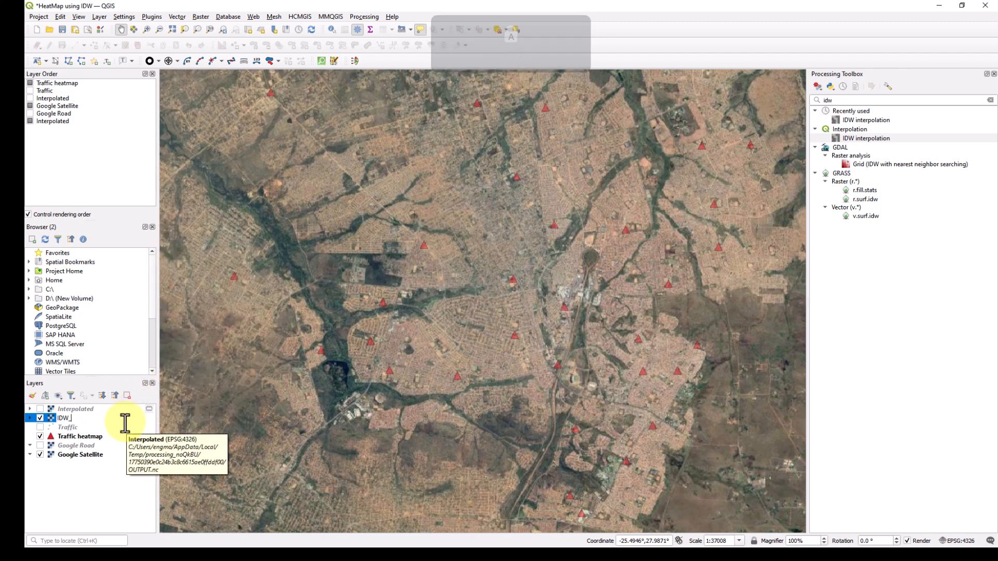
text(T)
key(Caps_Lock)
text(rafficInsight)
key(Return)
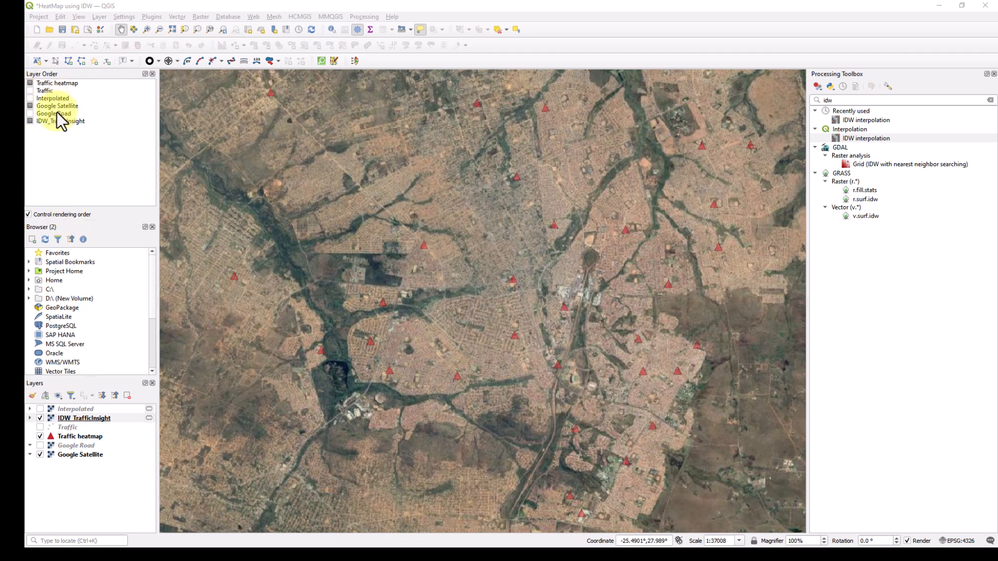
Move IDW_TrafficInsight directly above Google Satellite in the layer rendering order
click(73, 120)
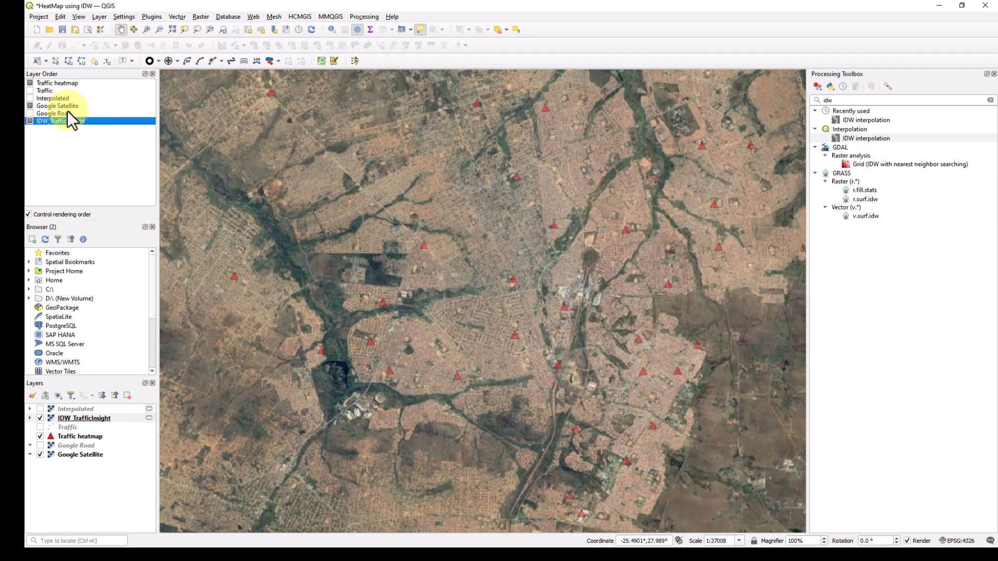
drag(67, 122, 69, 107)
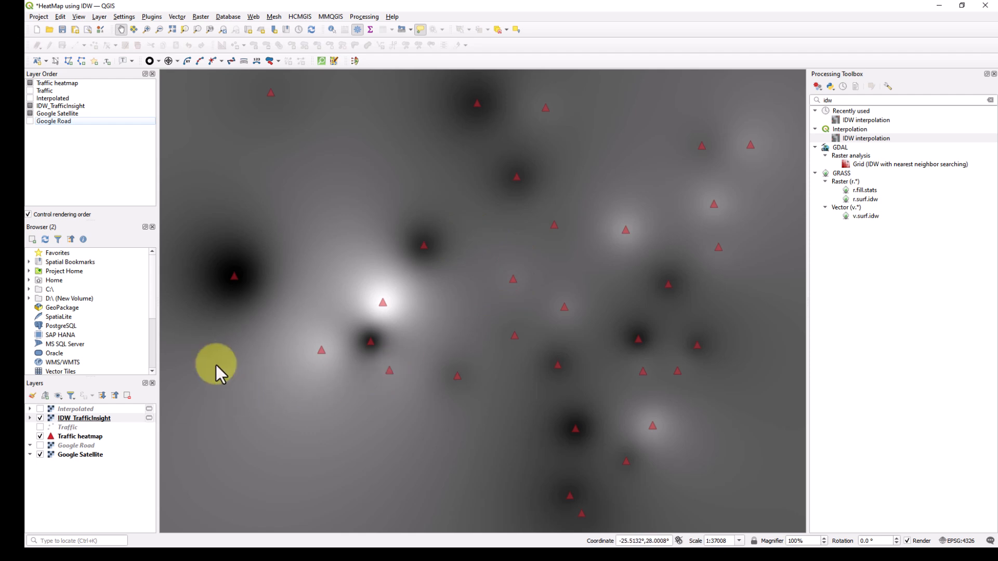
Render the IDW_TrafficInsight layer as singleband pseudocolor with an inverted Spectral color ramp
double_click(125, 418)
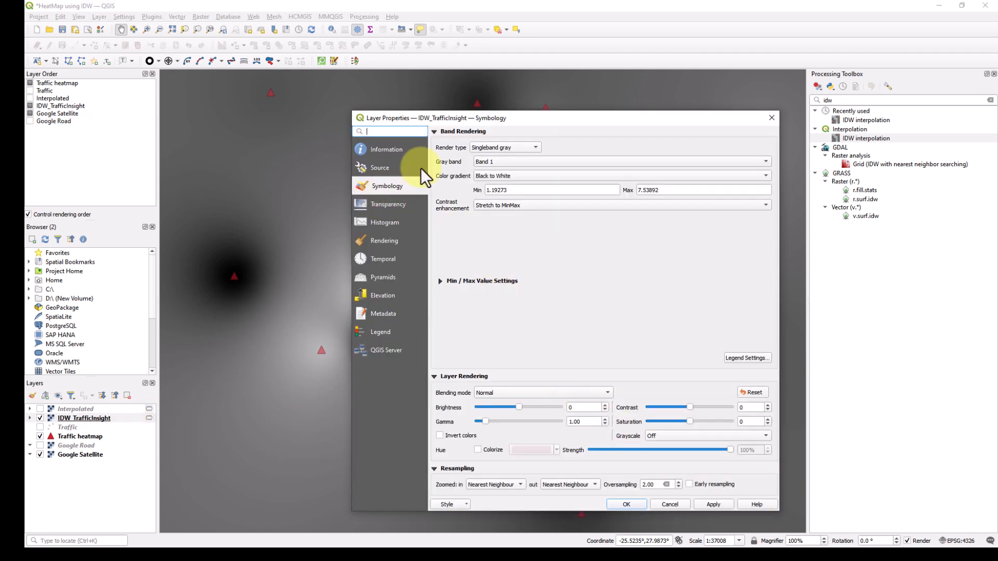
click(530, 148)
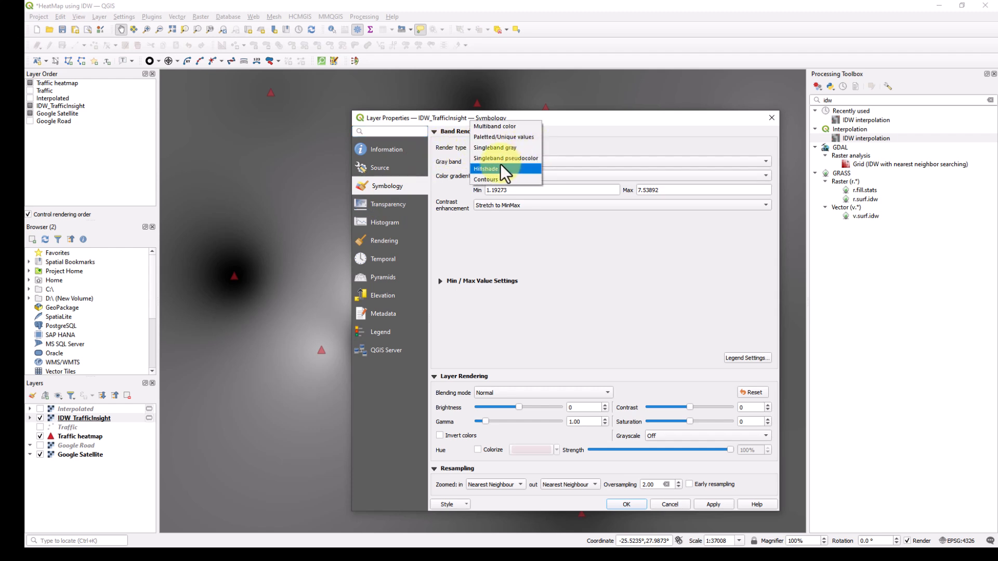
click(519, 159)
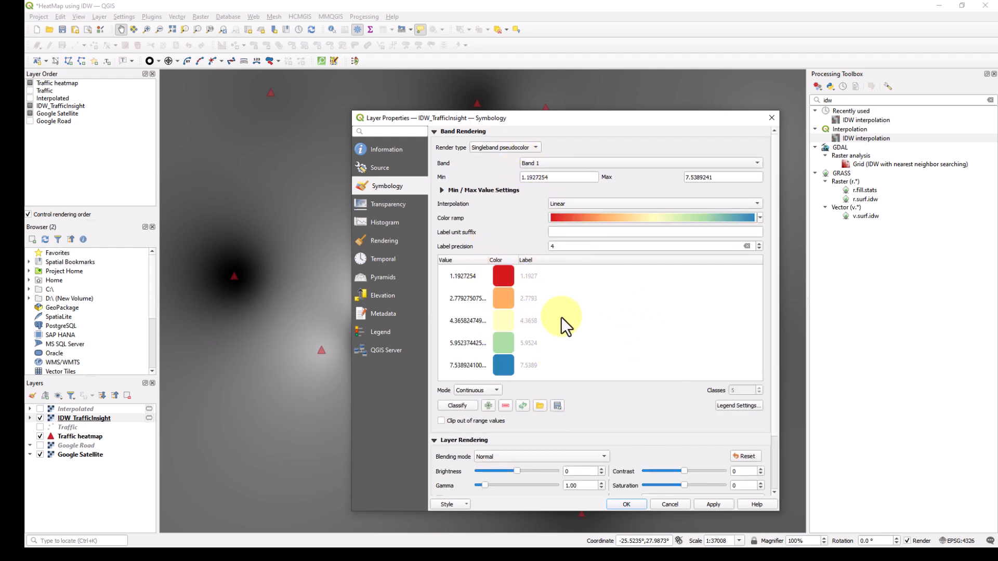
click(760, 218)
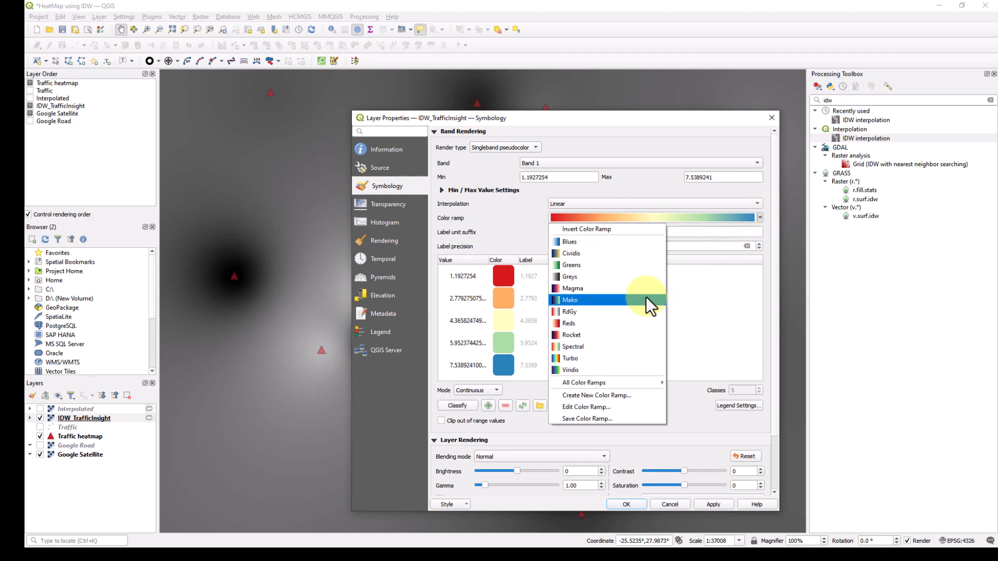
click(588, 349)
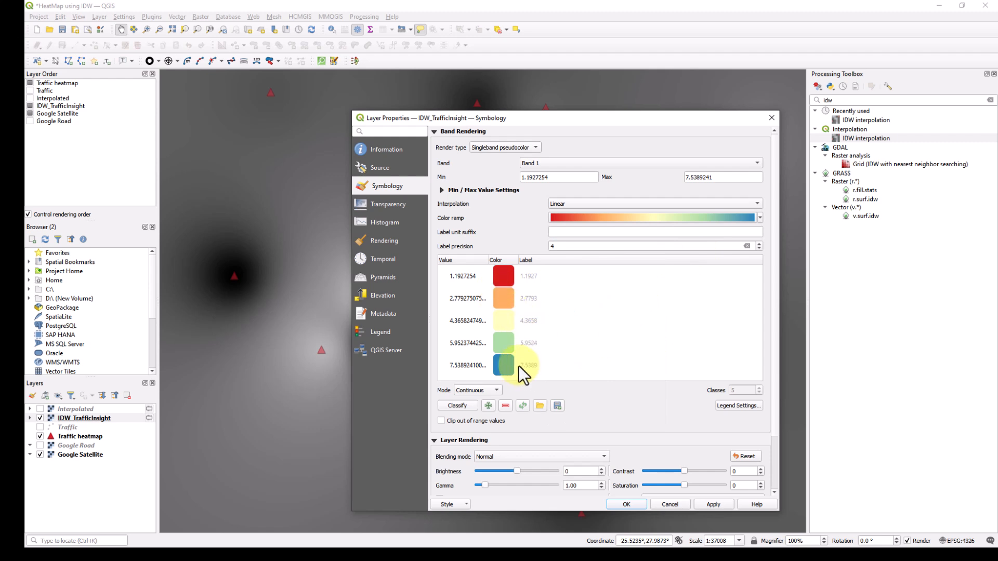
click(760, 218)
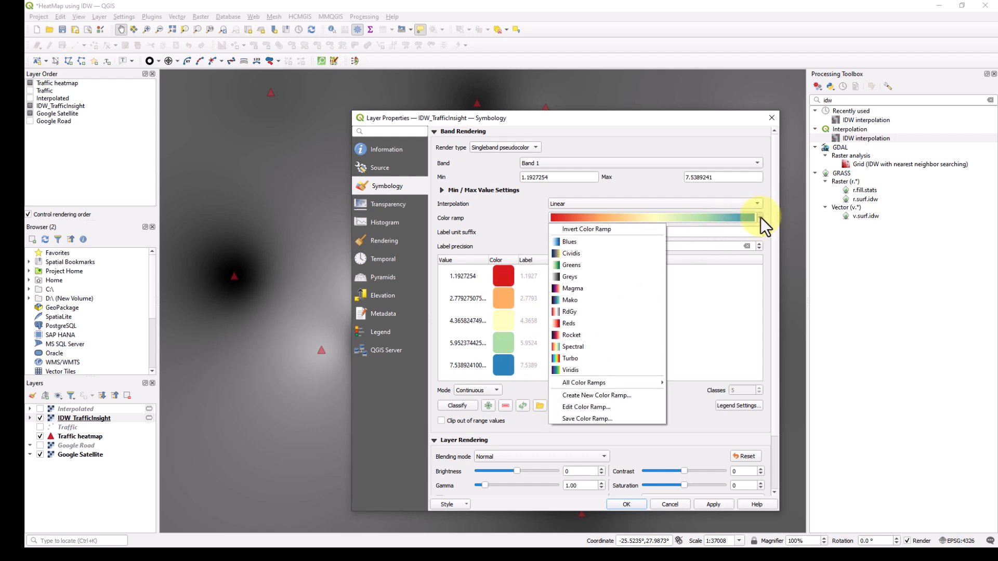
click(635, 231)
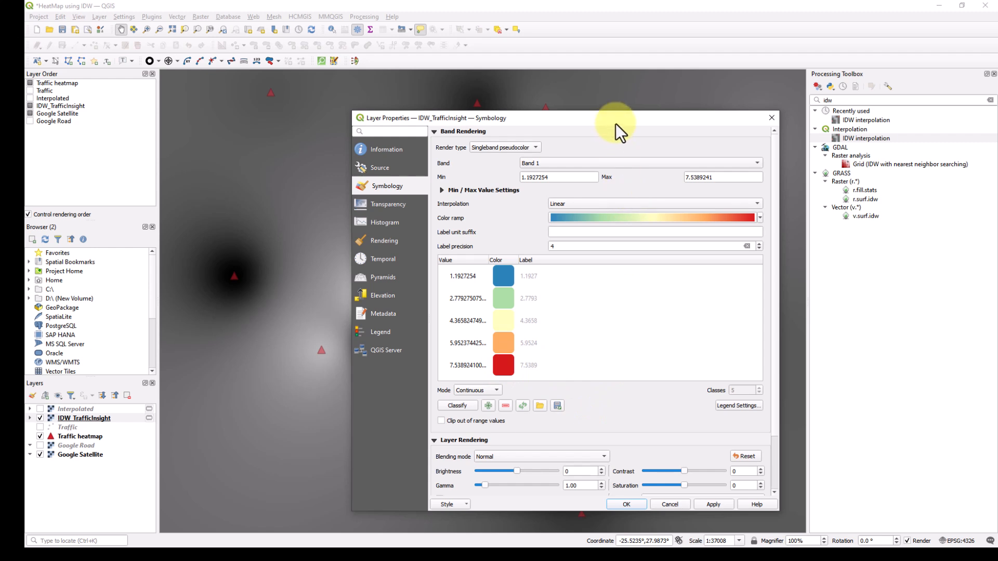
Set the color ramp's minimum value to 1.1 and the label precision to 1, and apply the IDW_TrafficInsight symbology
drag(619, 122, 650, 70)
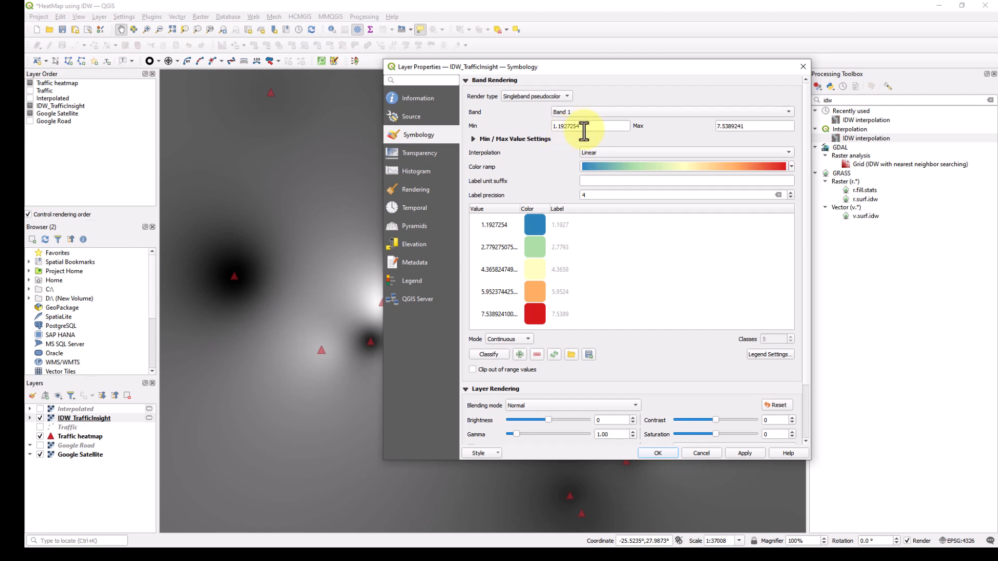
key(ctrl+a)
text(0.5)
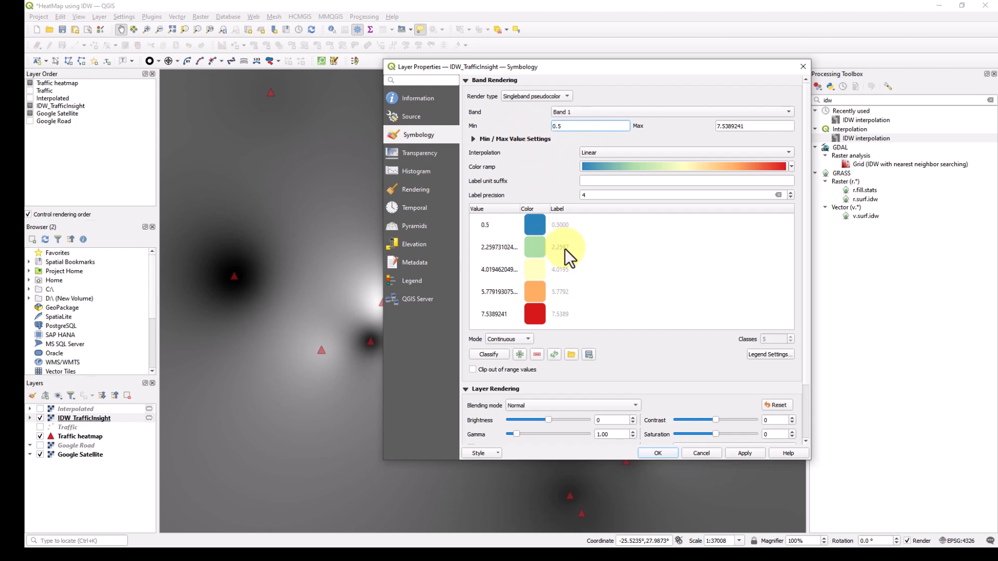
key(ctrl+a)
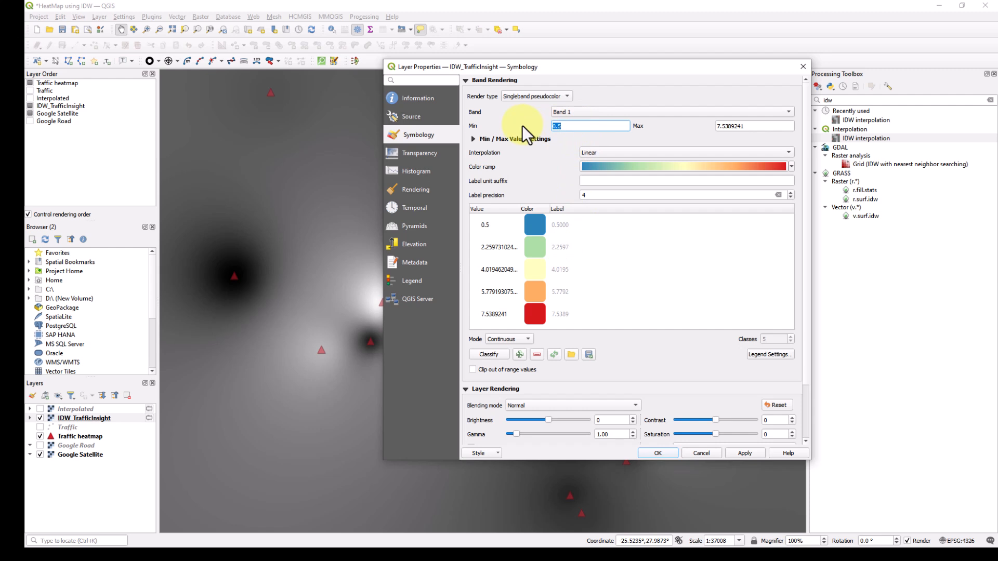
text(1.1)
double_click(598, 197)
text(1)
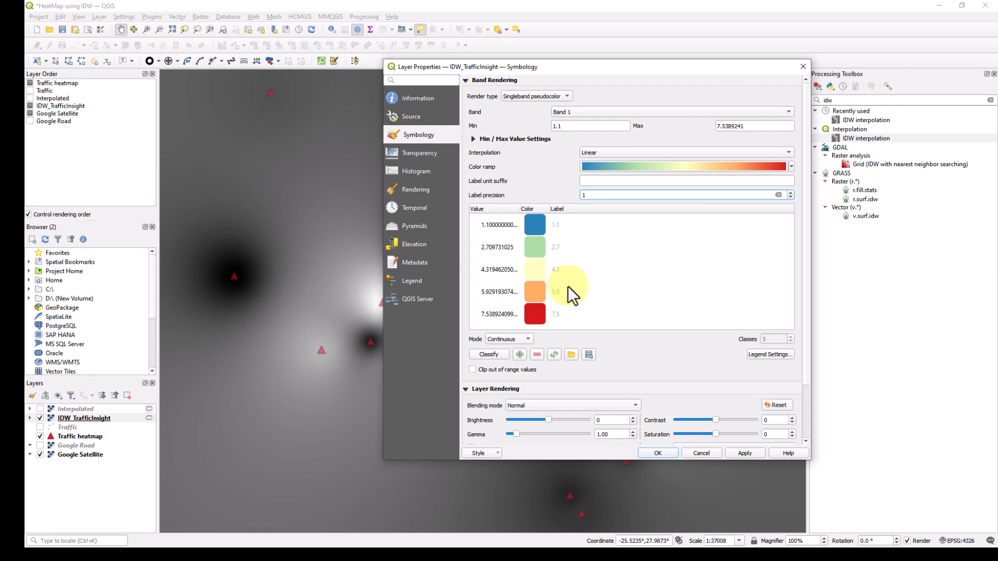
drag(805, 355, 806, 414)
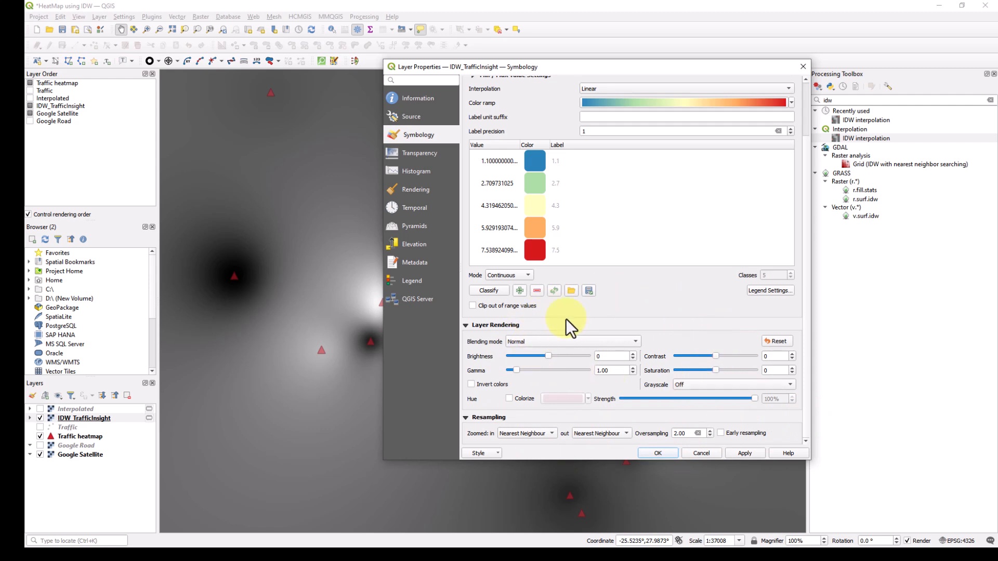
click(744, 453)
drag(479, 69, 560, 62)
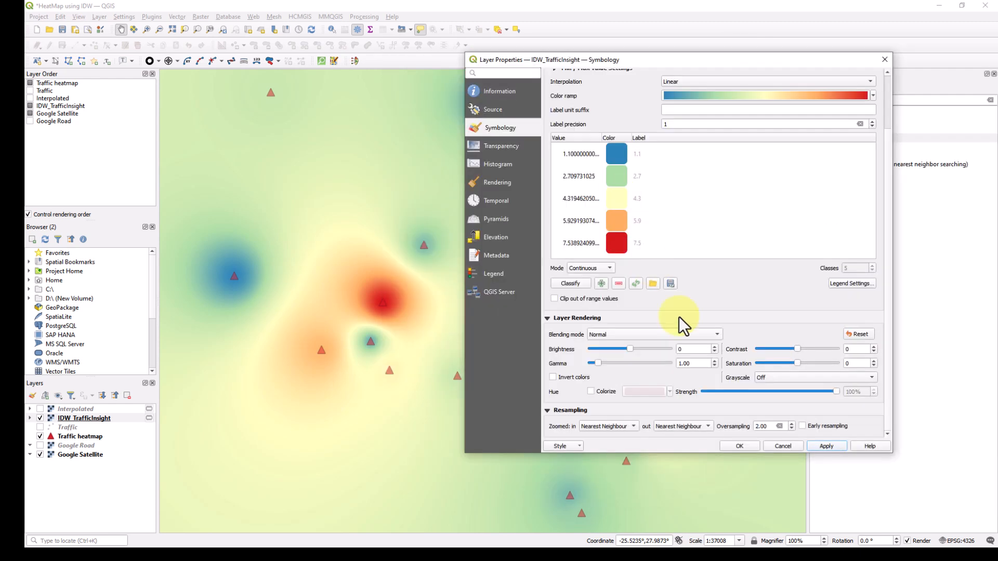
click(742, 450)
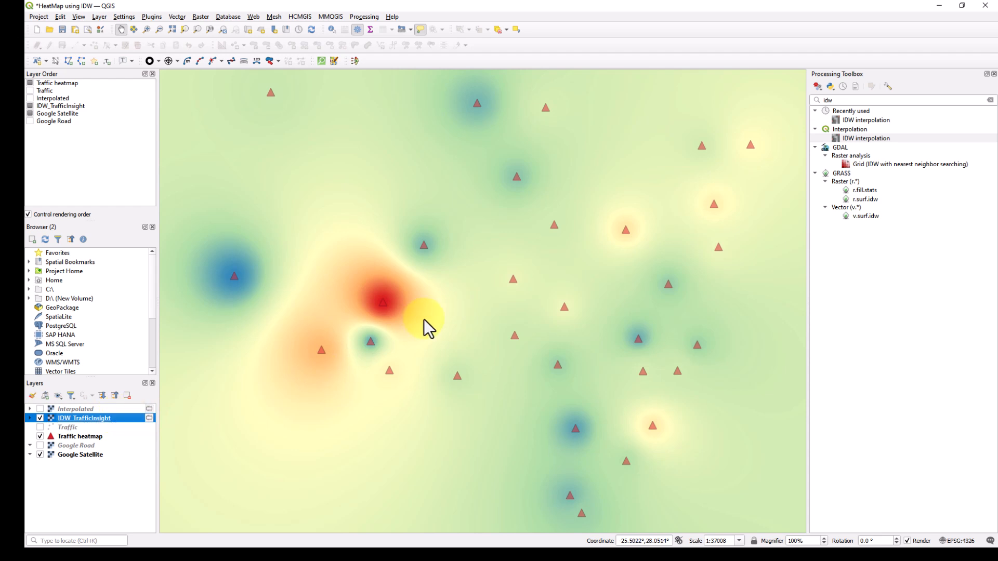
Change the IDW_TrafficInsight classification mode to Quantile with 8 classes and review the resulting class values
double_click(127, 418)
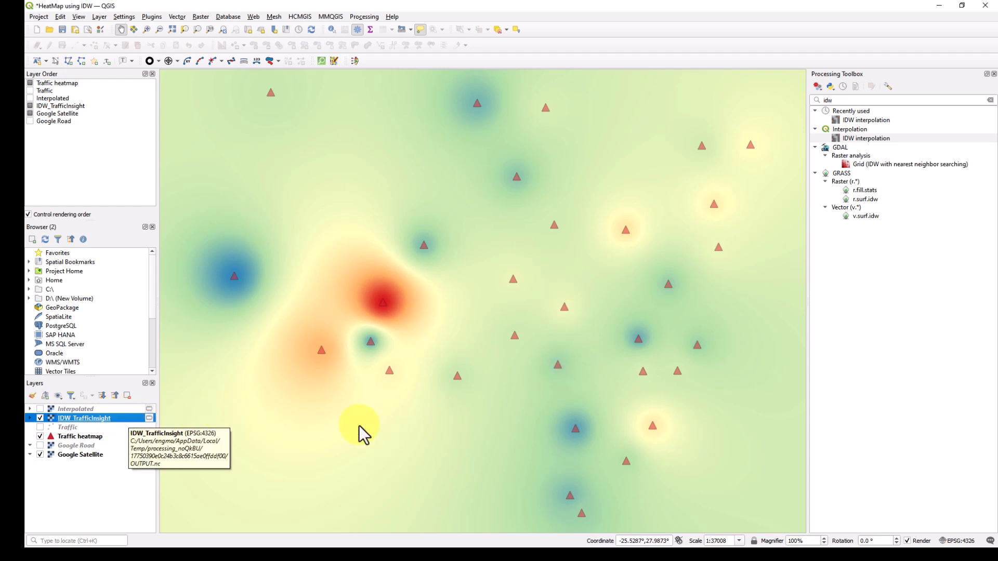
drag(670, 62, 747, 45)
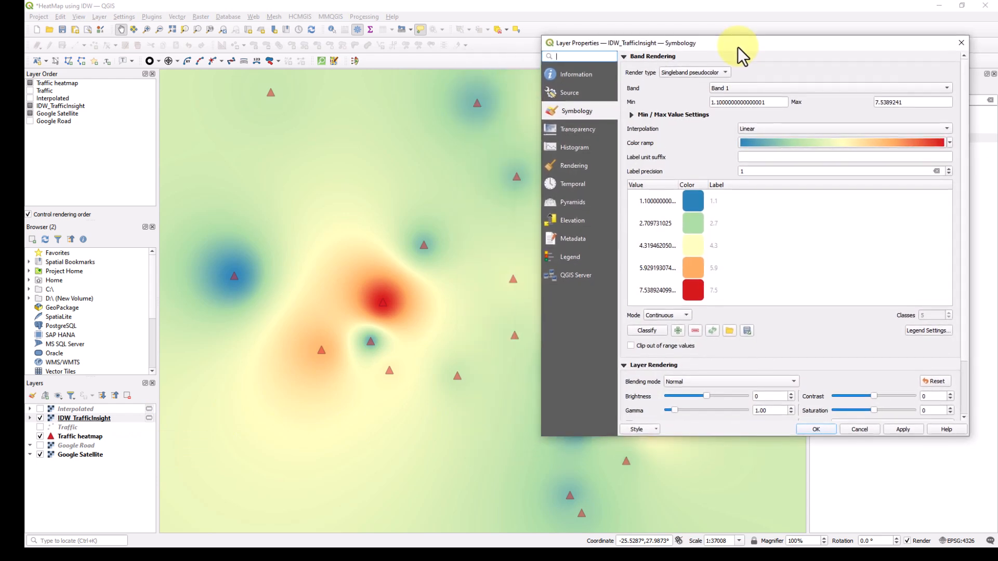
click(662, 317)
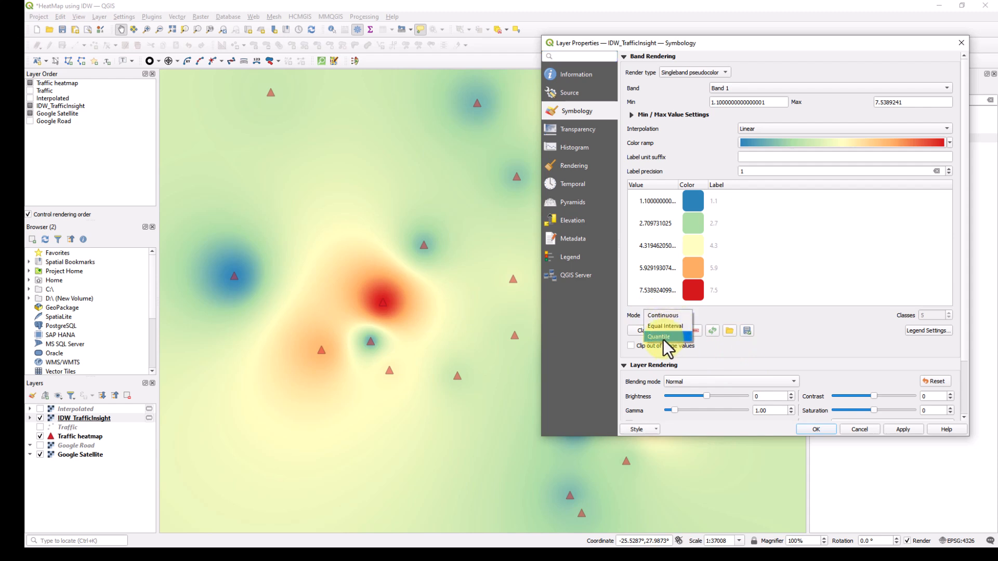
click(673, 316)
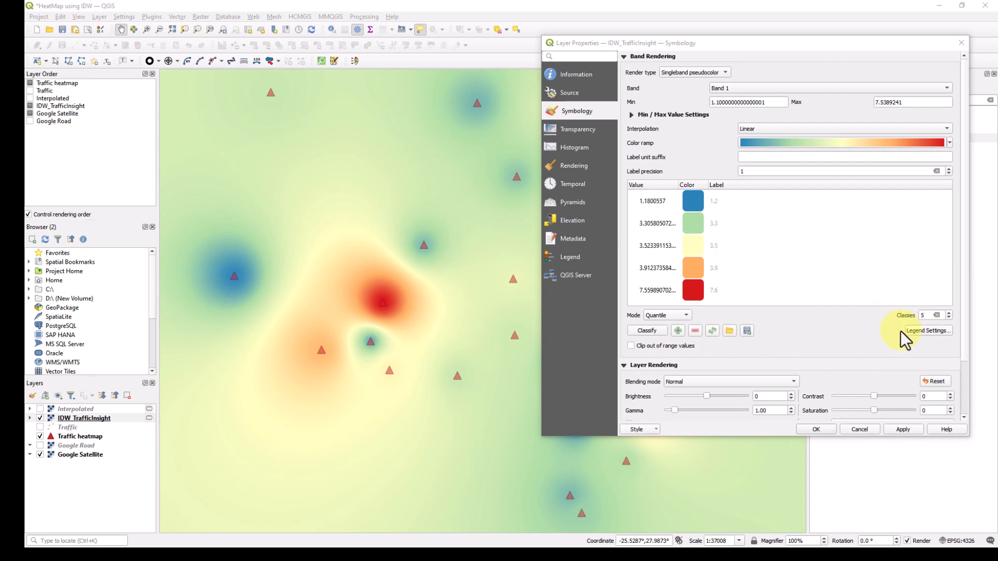
click(928, 315)
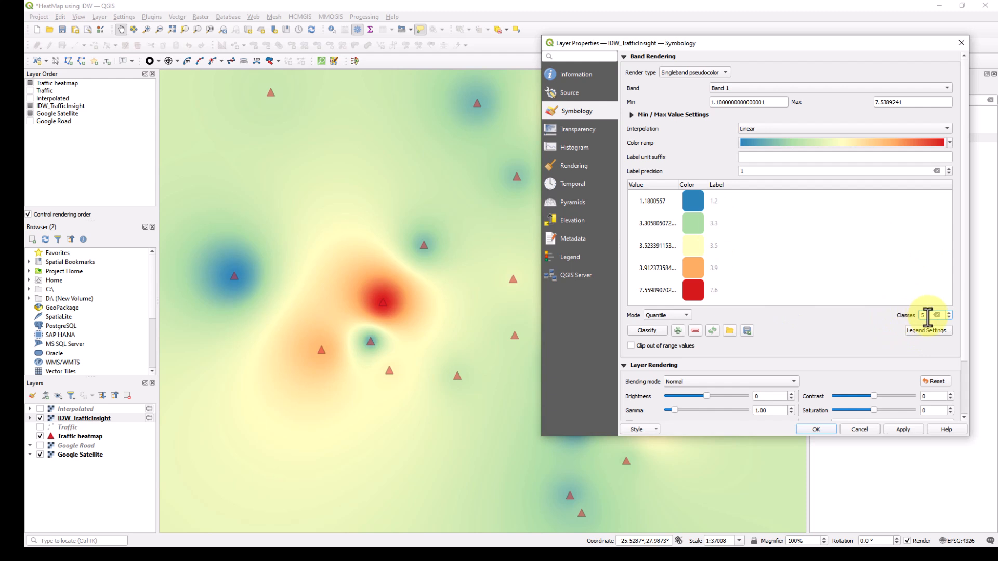
key(BackSpace)
text(8)
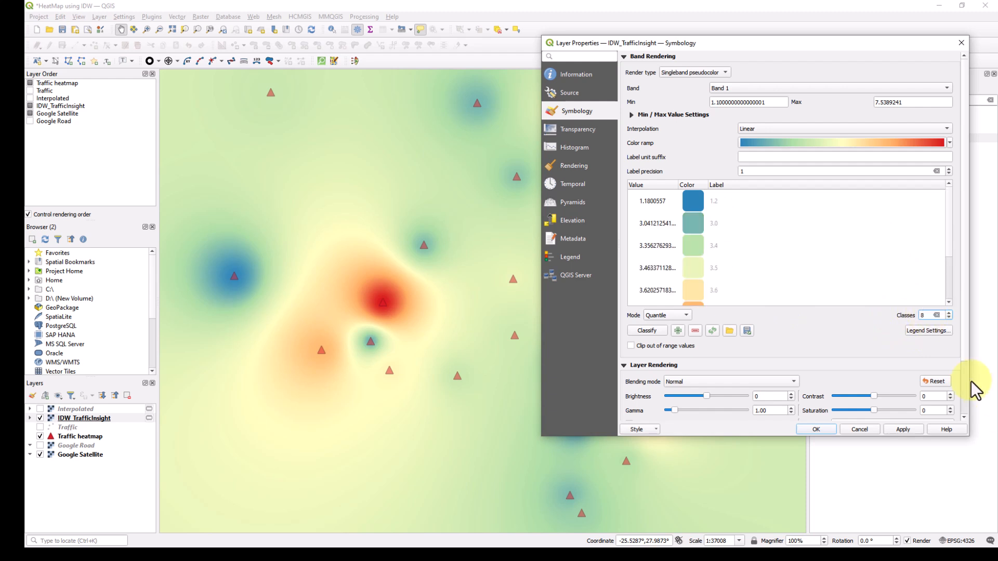
scroll(948, 260, down, 1)
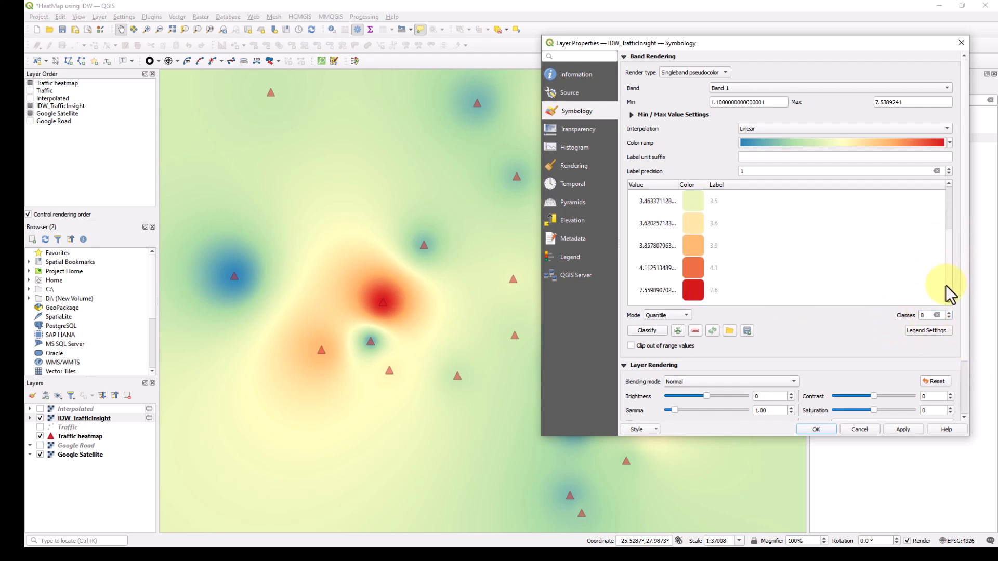
mouse_move(946, 286)
mouse_down()
mouse_move(942, 261)
mouse_move(941, 289)
mouse_up()
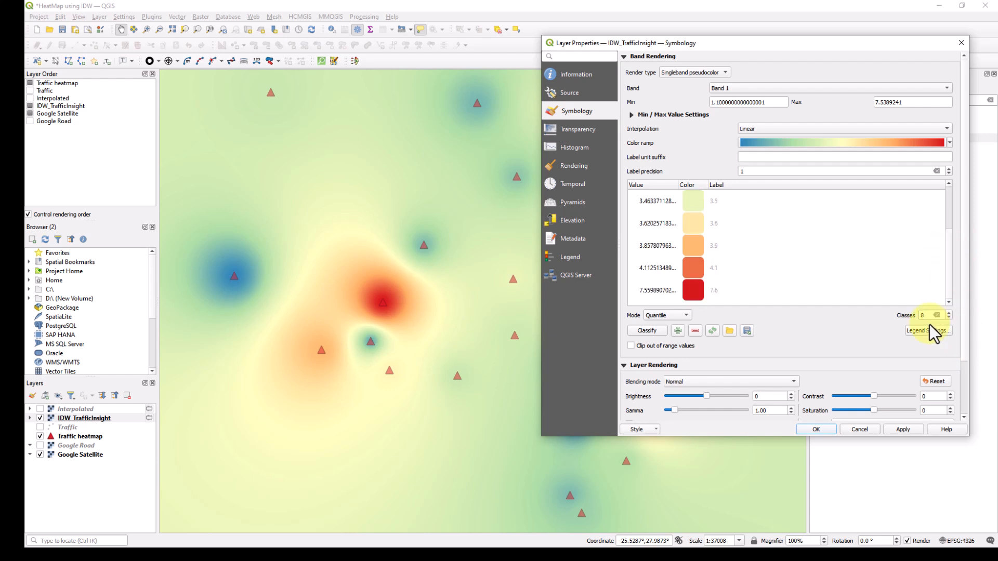
Set the number of quantile classes to 10 and apply the symbology to the IDW_TrafficInsight raster
key(BackSpace)
text(10)
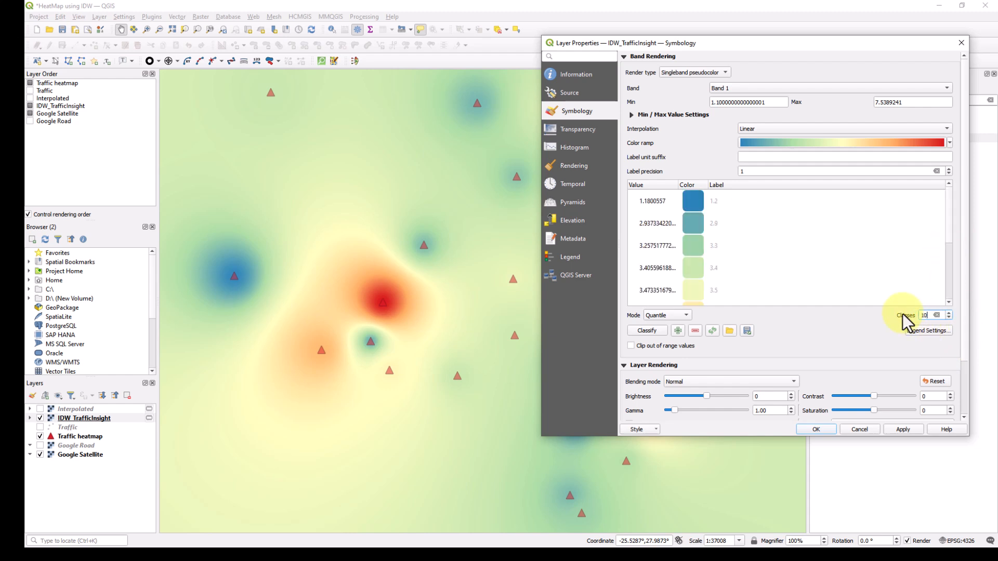
drag(949, 223, 949, 280)
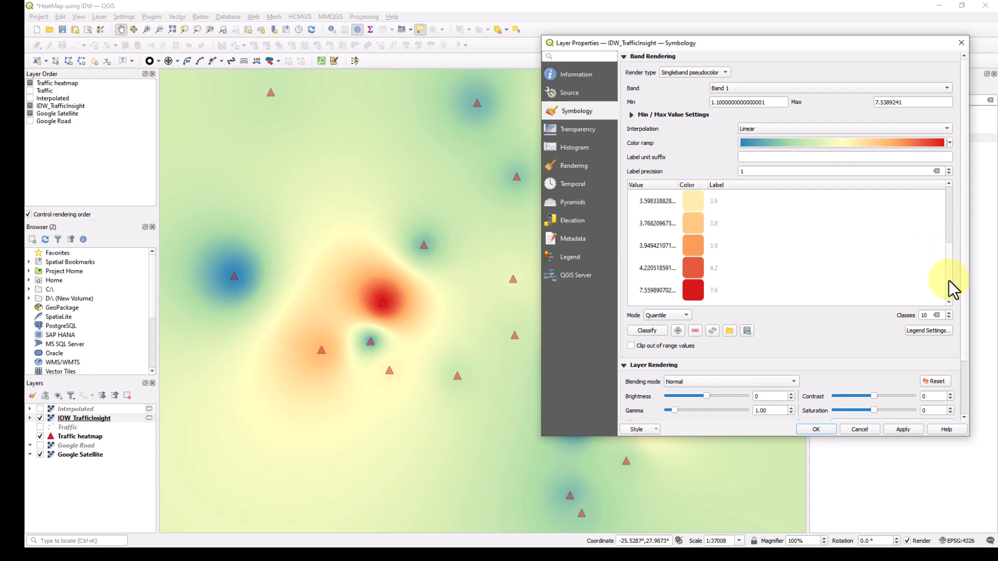
click(902, 429)
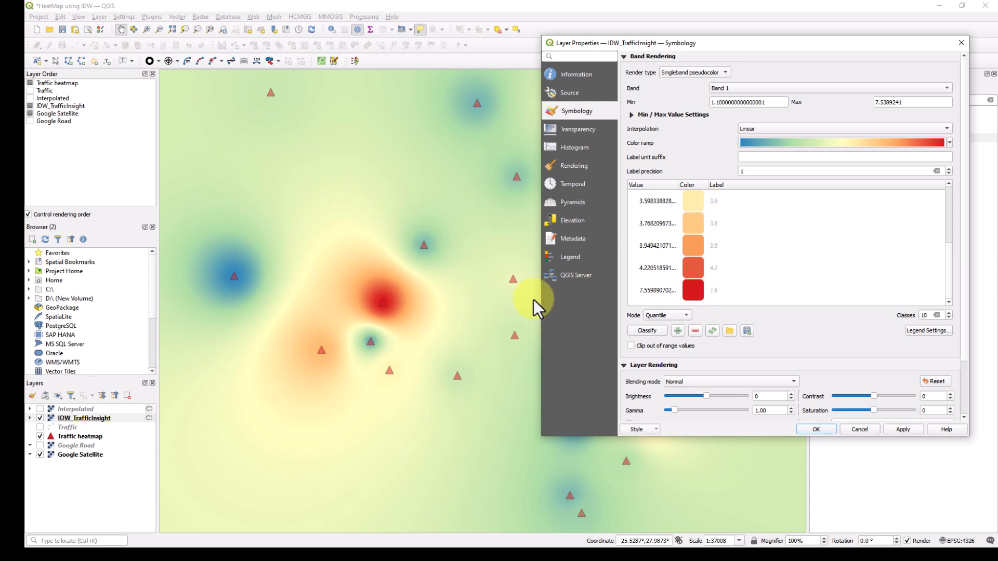
click(903, 430)
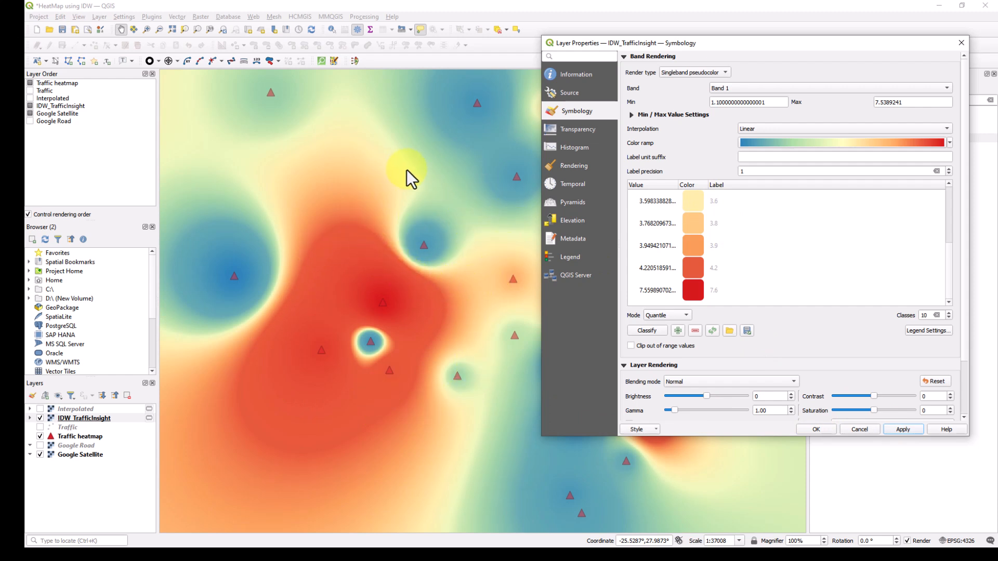
mouse_move(636, 49)
mouse_down()
mouse_move(668, 76)
mouse_move(733, 101)
mouse_move(670, 94)
mouse_move(700, 309)
mouse_move(876, 108)
mouse_move(634, 67)
mouse_up()
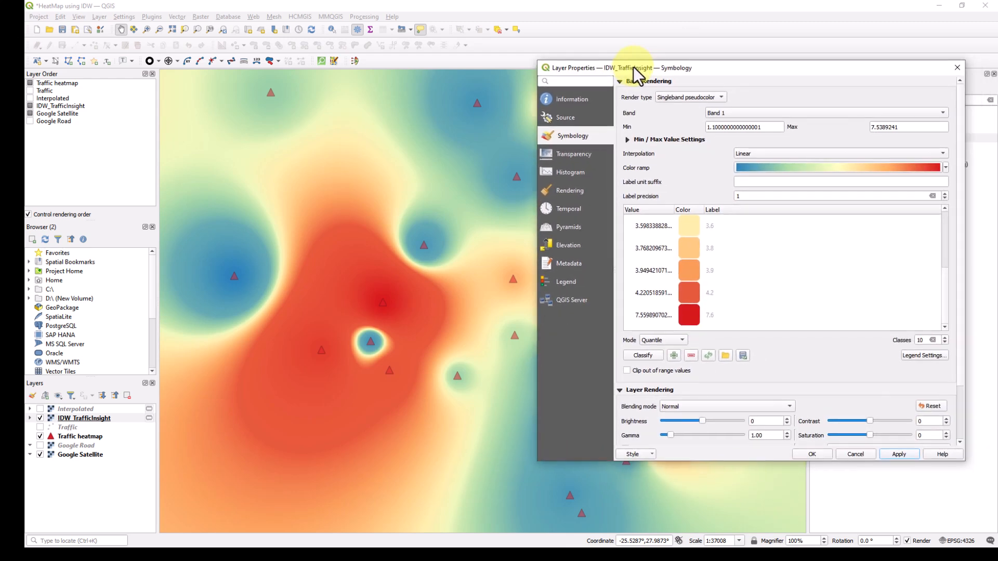
click(803, 452)
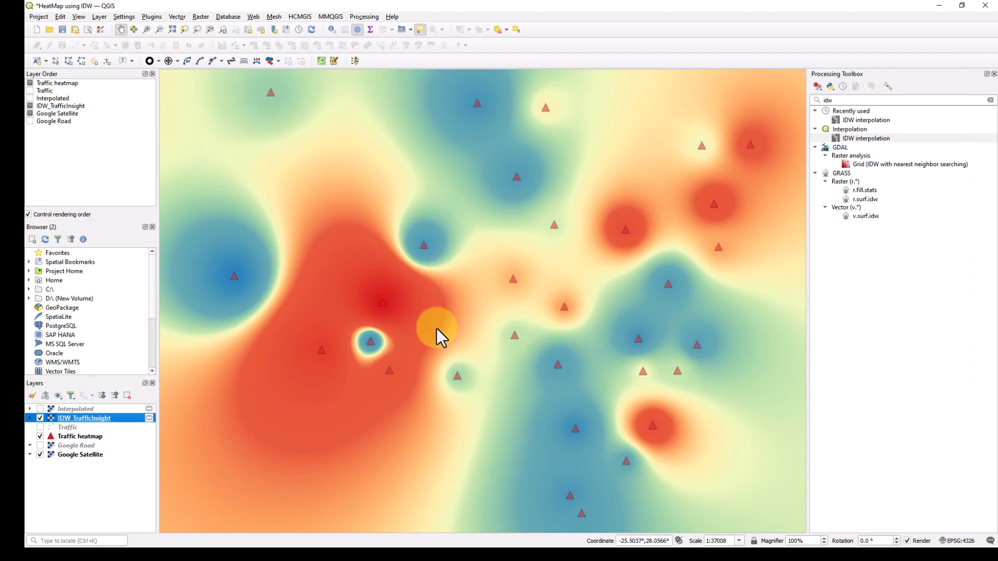
Set the blending mode of the IDW_TrafficInsight layer to Hard Light and apply it
double_click(123, 417)
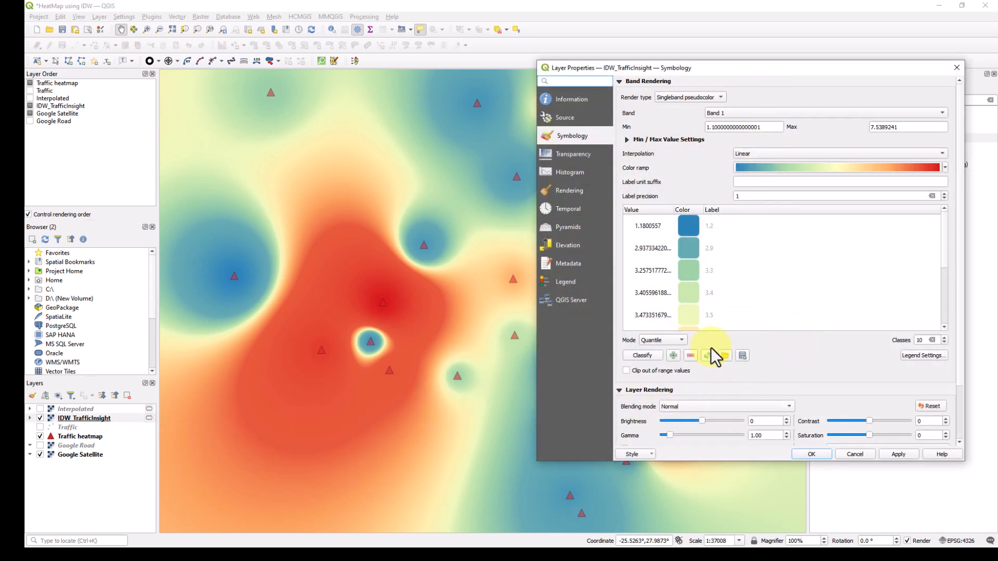
click(681, 411)
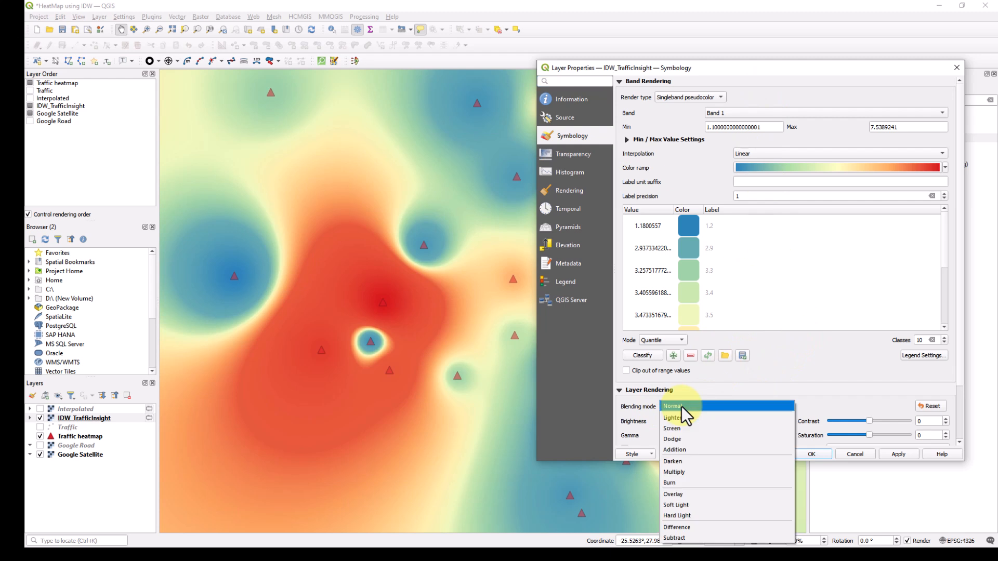
click(684, 514)
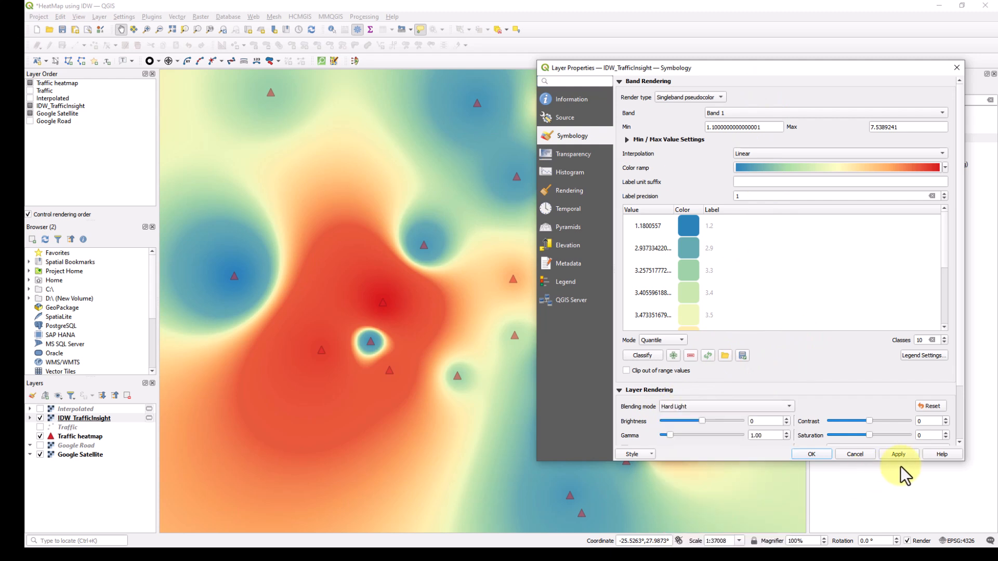
click(902, 456)
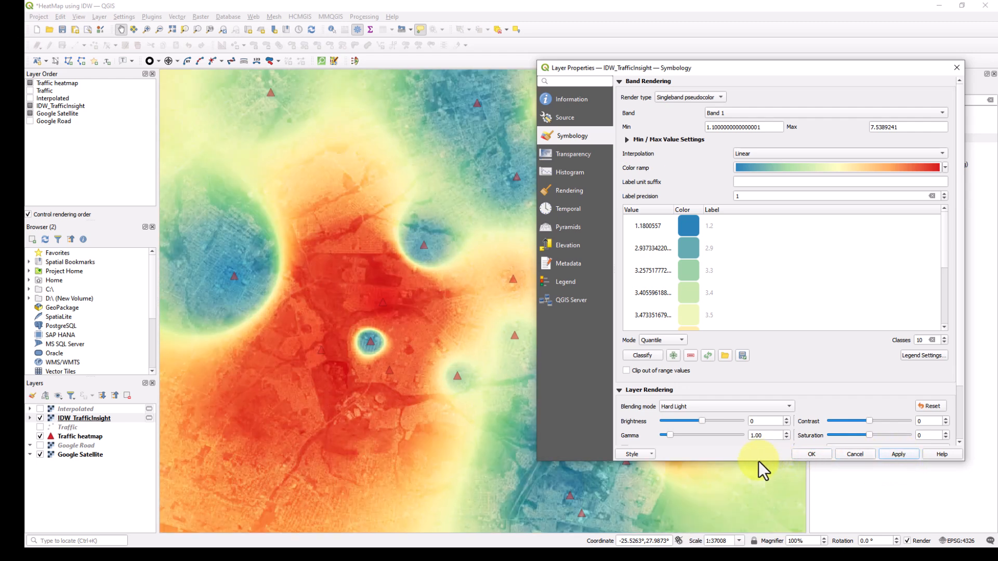
click(810, 454)
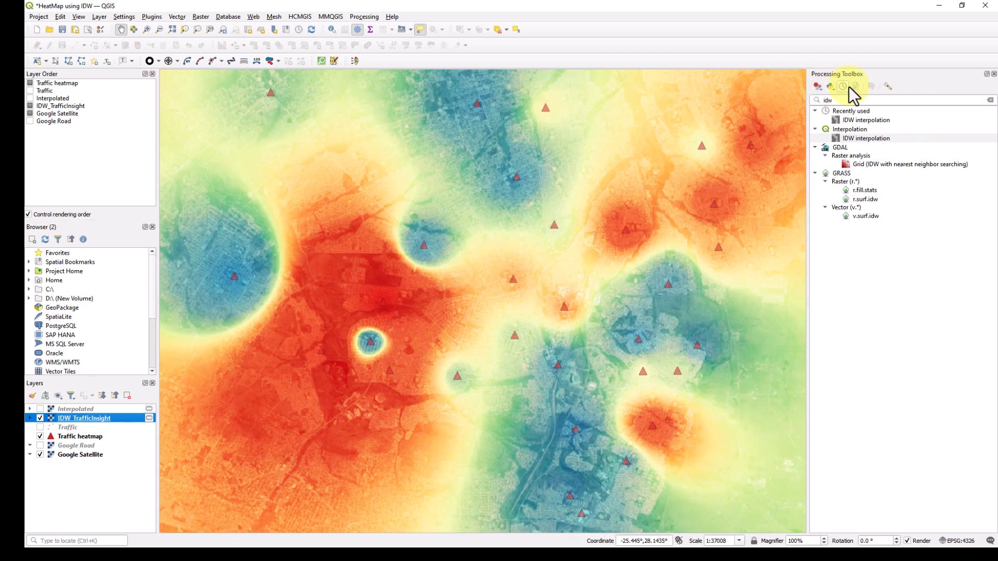
Hide the IDW_TrafficInsight layer and style the Traffic heatmap layer as a Heatmap with an inverted Spectral color ramp
click(41, 418)
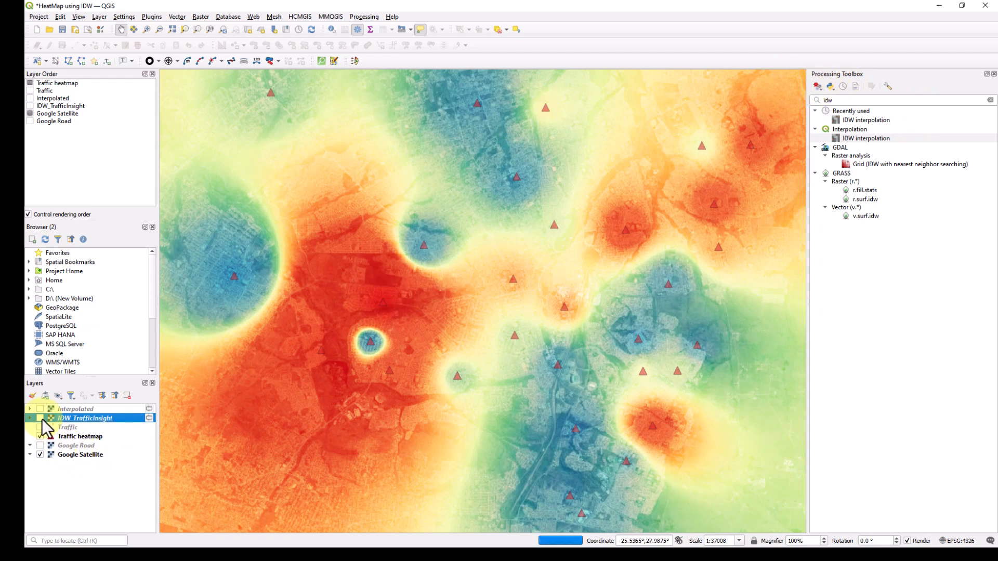
double_click(91, 437)
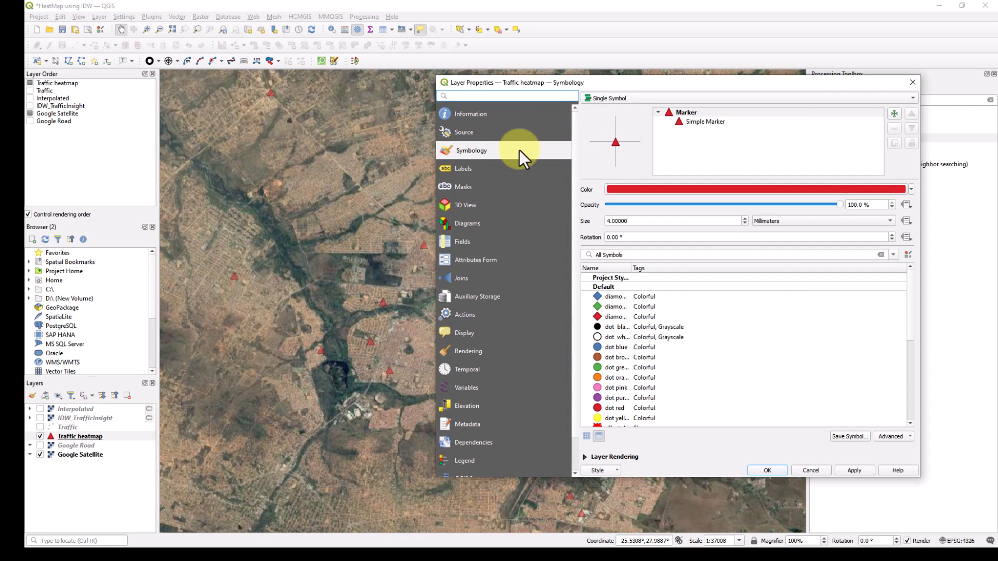
click(640, 99)
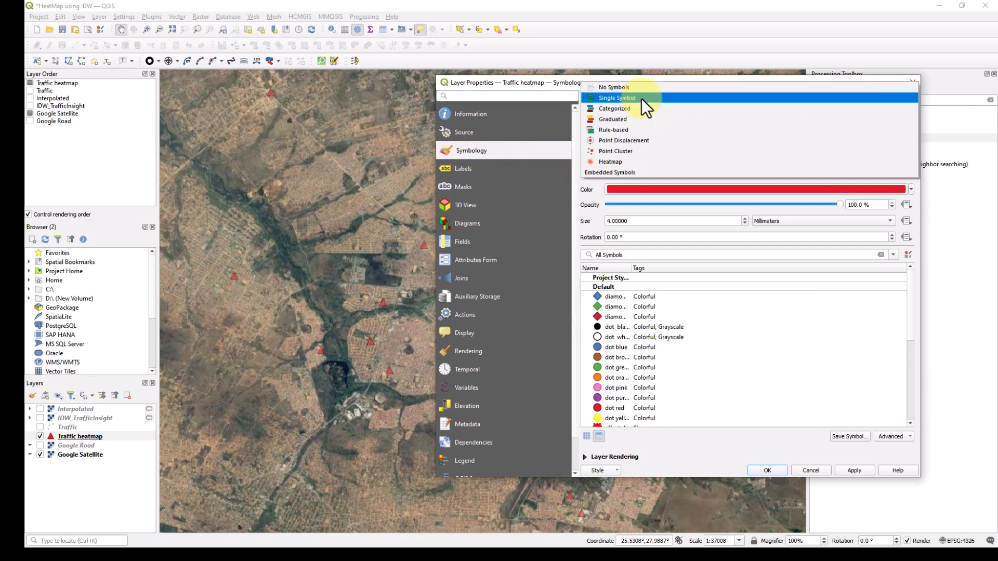
click(609, 164)
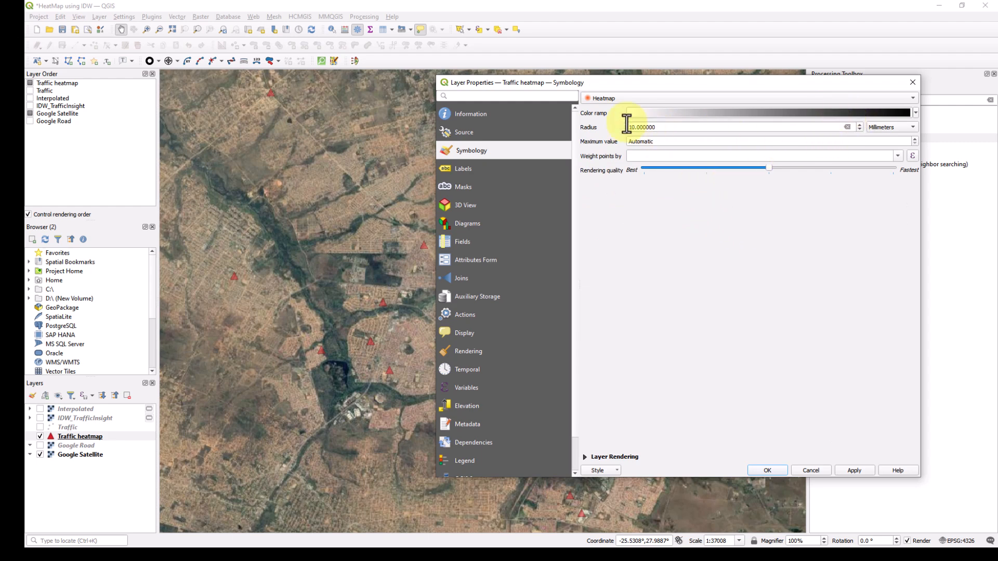
click(915, 113)
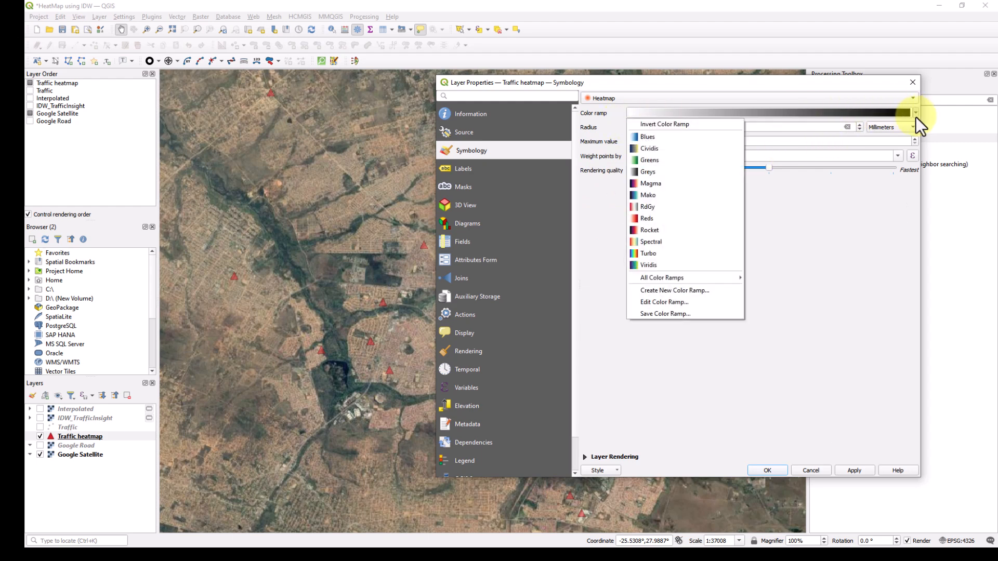
click(648, 241)
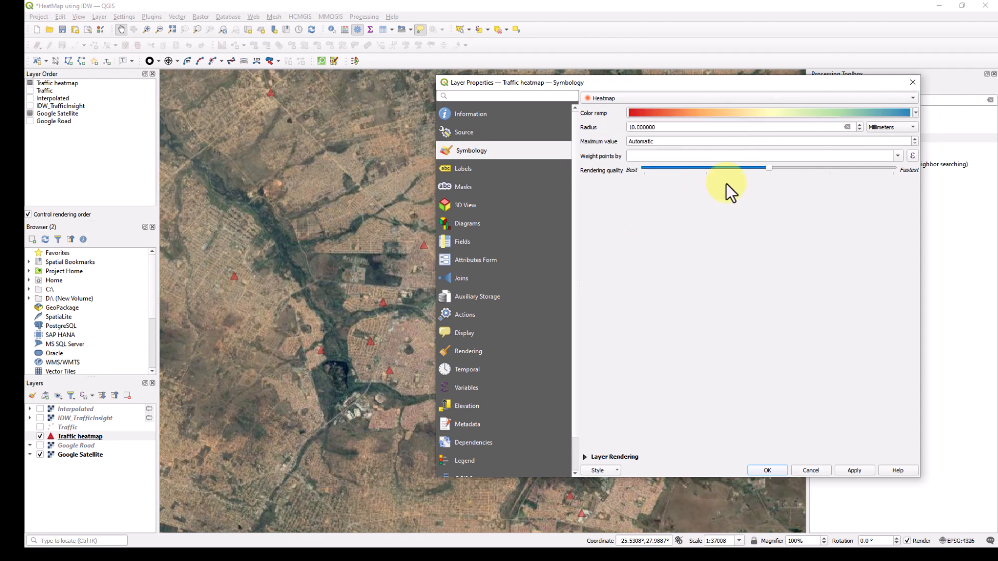
click(915, 113)
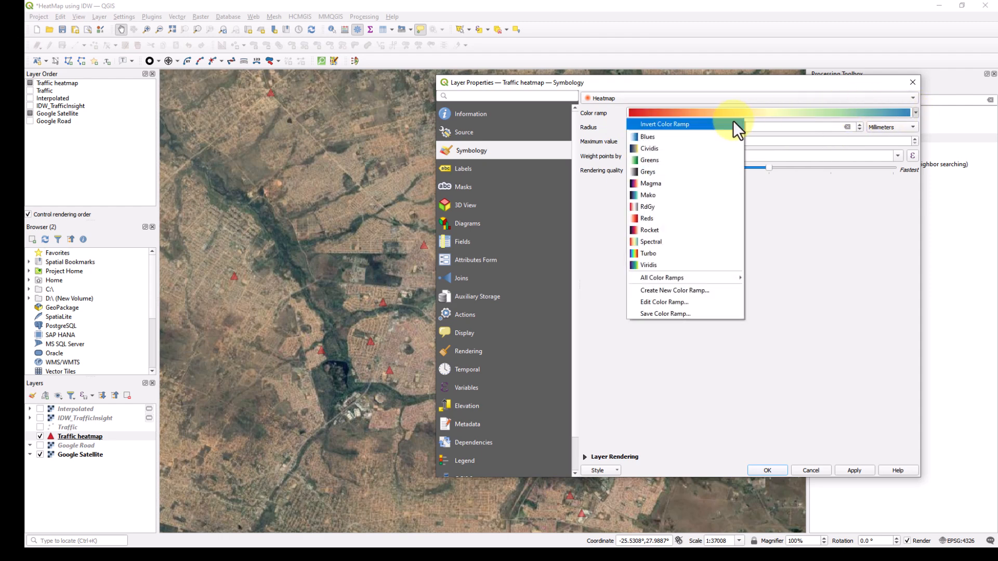
click(685, 126)
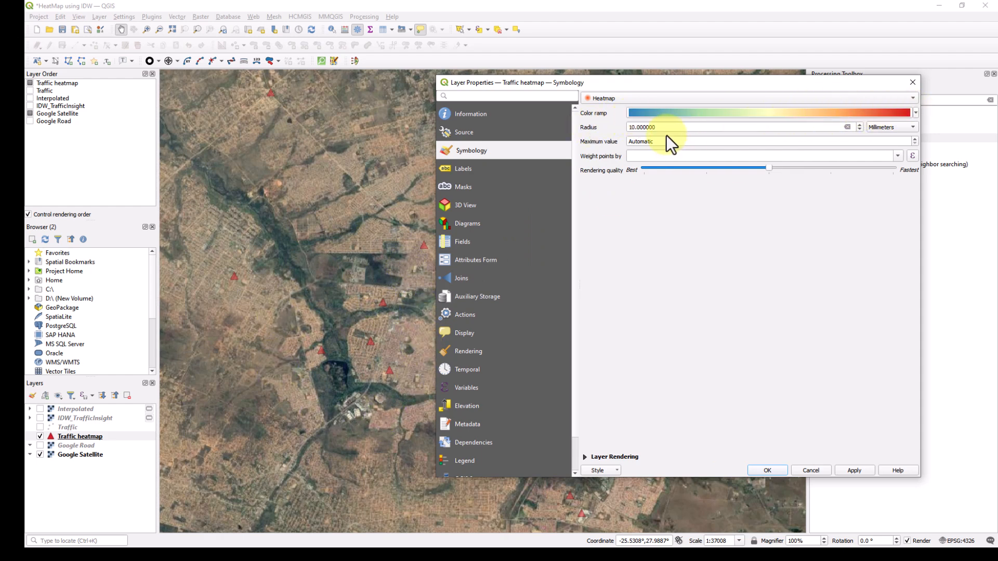
Set the Traffic heatmap's radius to 20 millimeters and weight its points by Total Traffic (TB)
double_click(680, 127)
text(20)
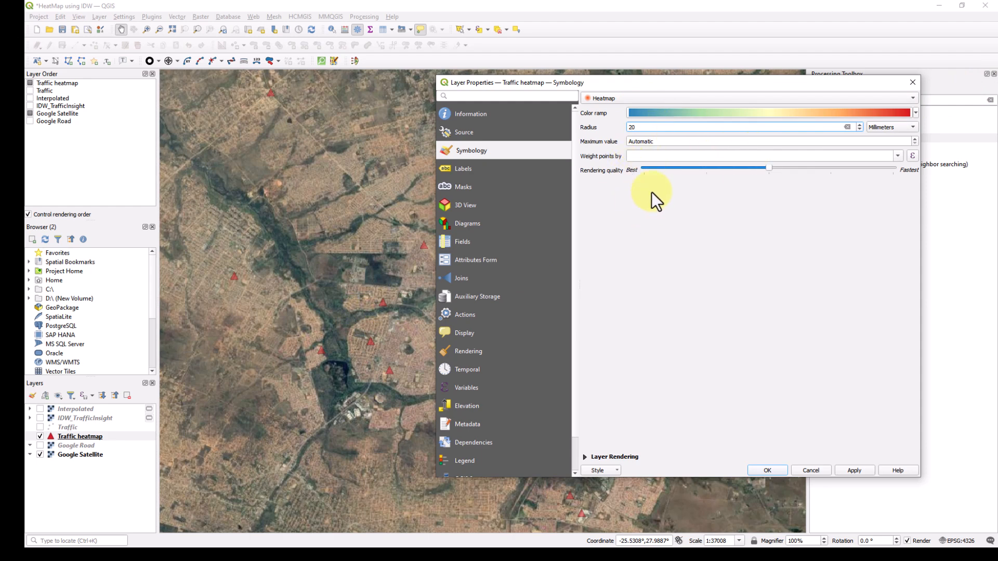
click(899, 154)
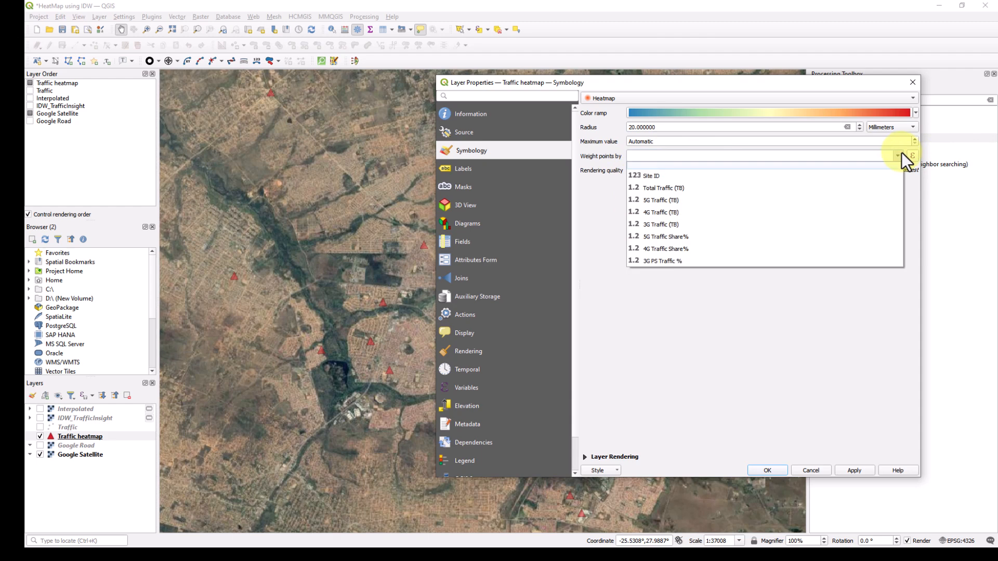
click(676, 190)
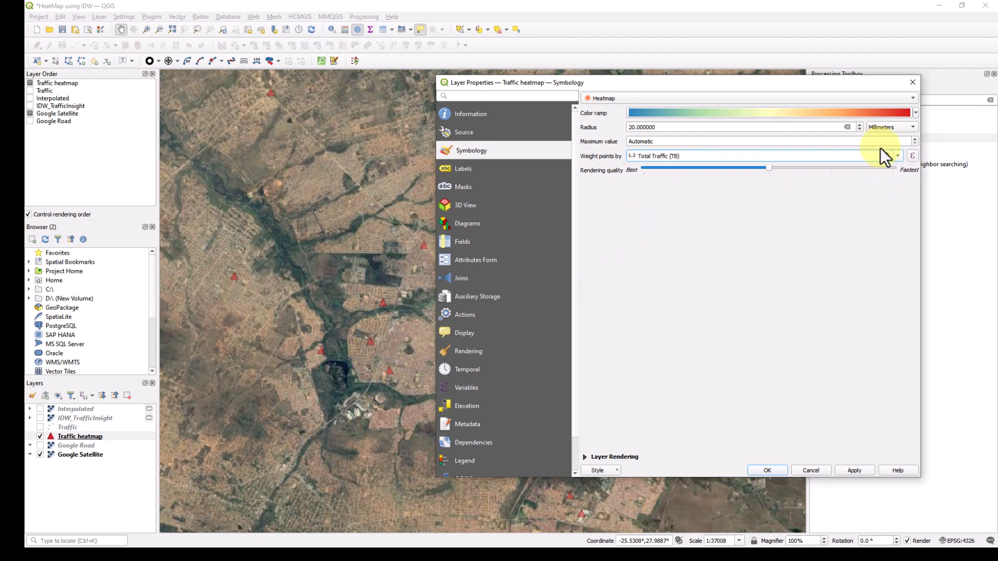
click(913, 157)
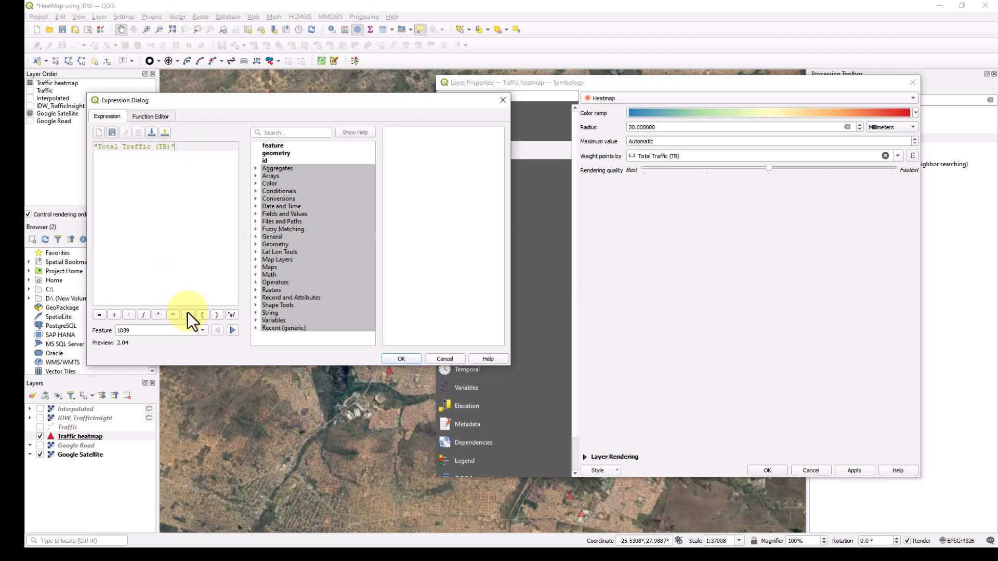
text(> 2)
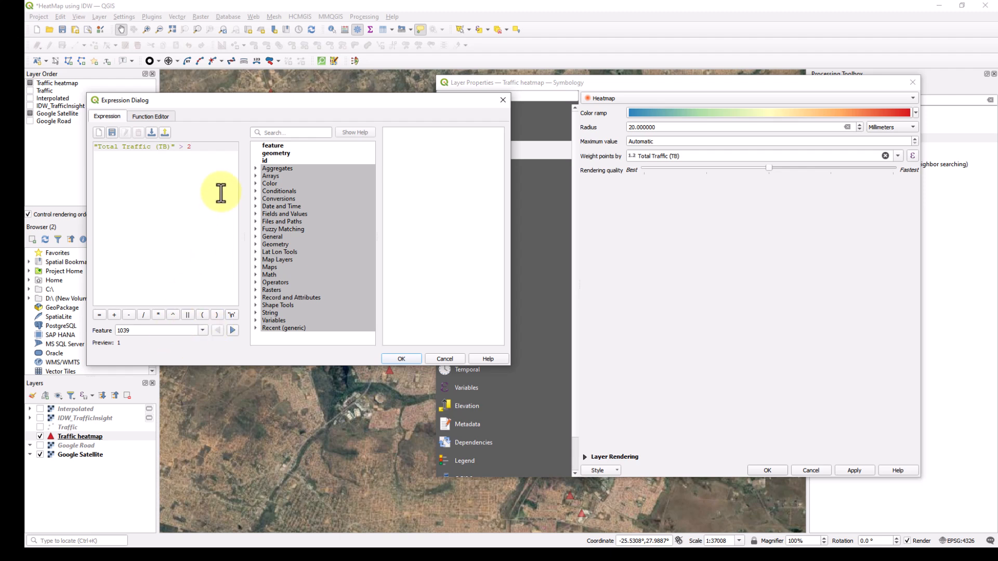
click(455, 359)
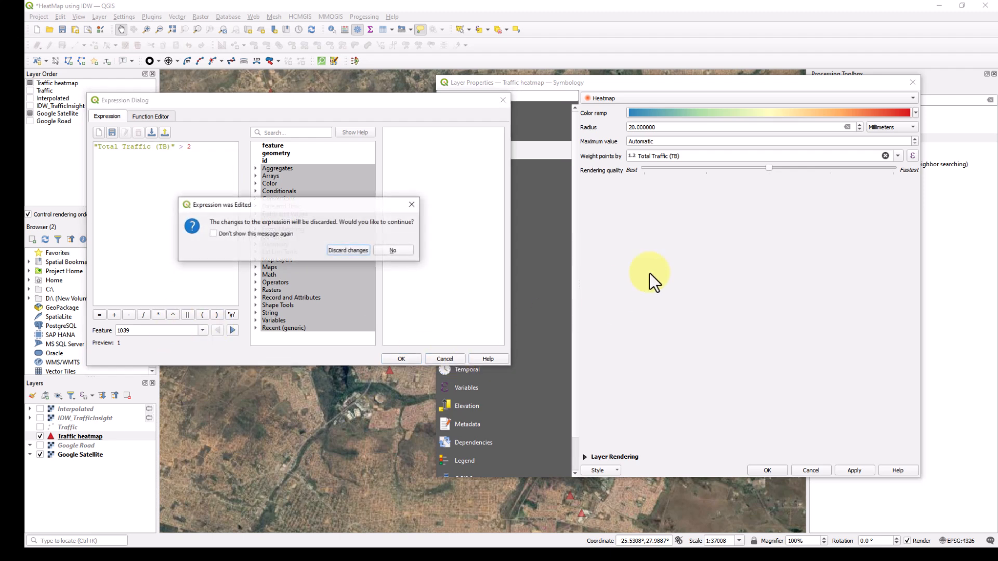
click(347, 251)
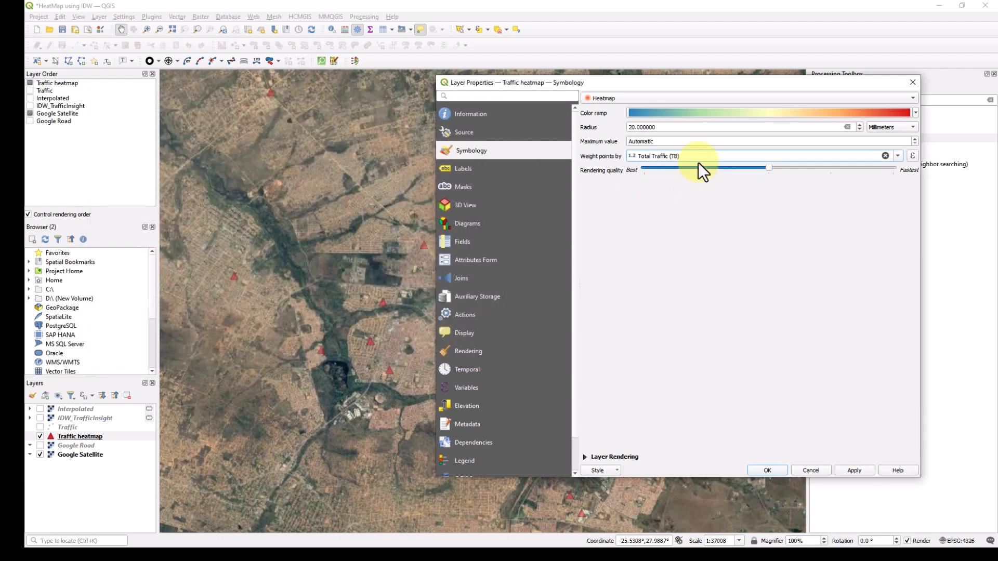
Apply the heatmap symbology and compare the Traffic heatmap with the IDW_TrafficInsight raster by switching their visibility
click(853, 470)
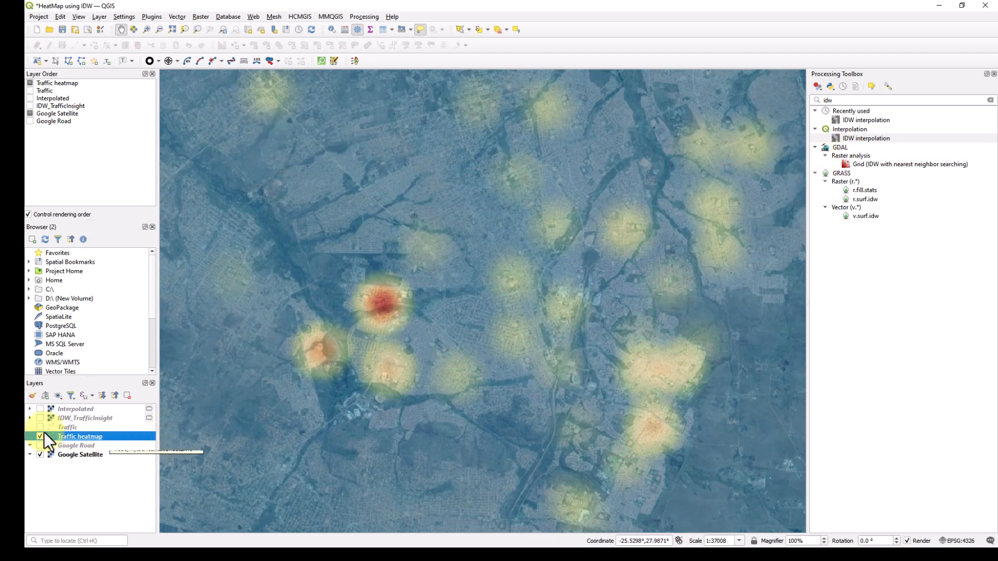
click(44, 418)
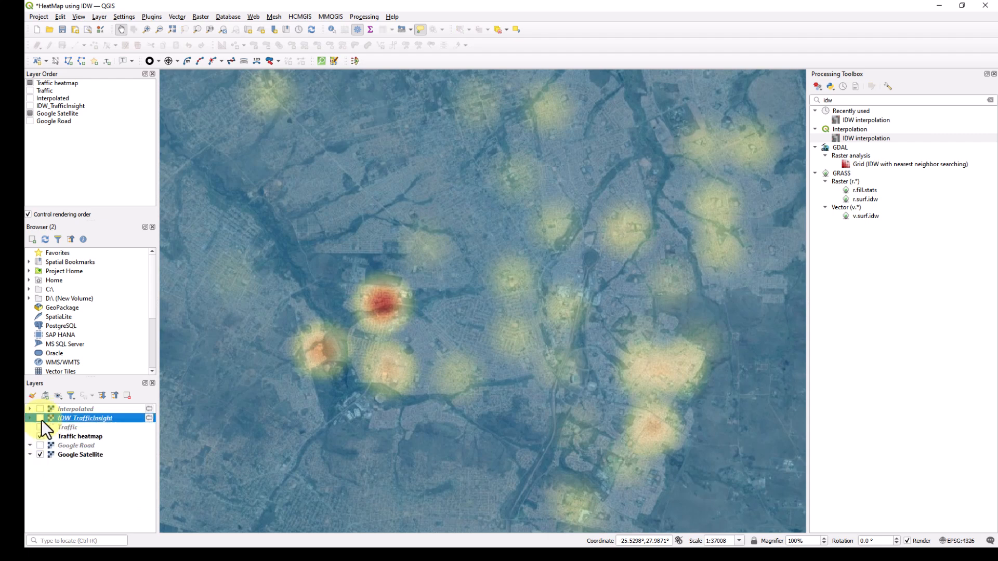
click(40, 418)
click(40, 437)
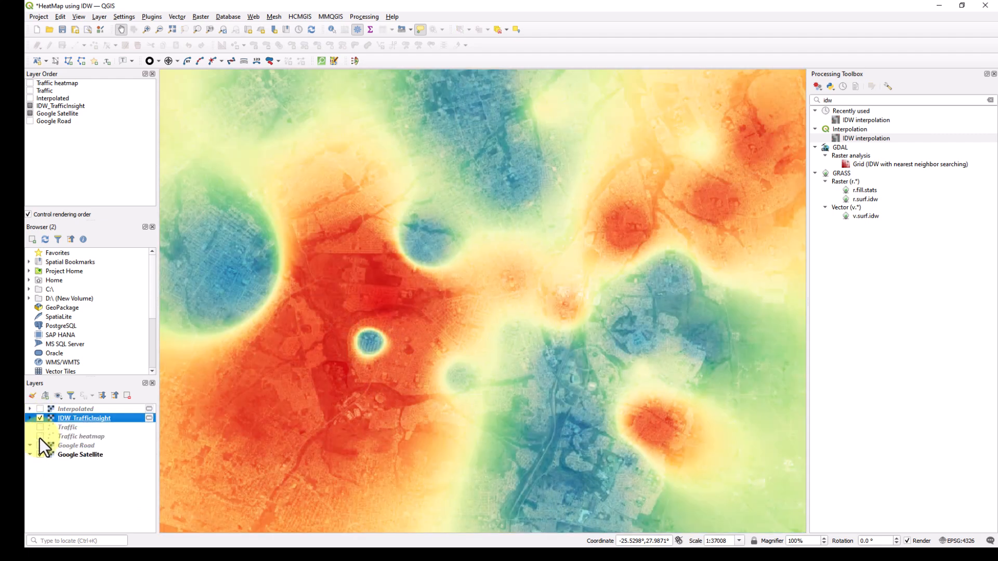
click(40, 436)
click(40, 418)
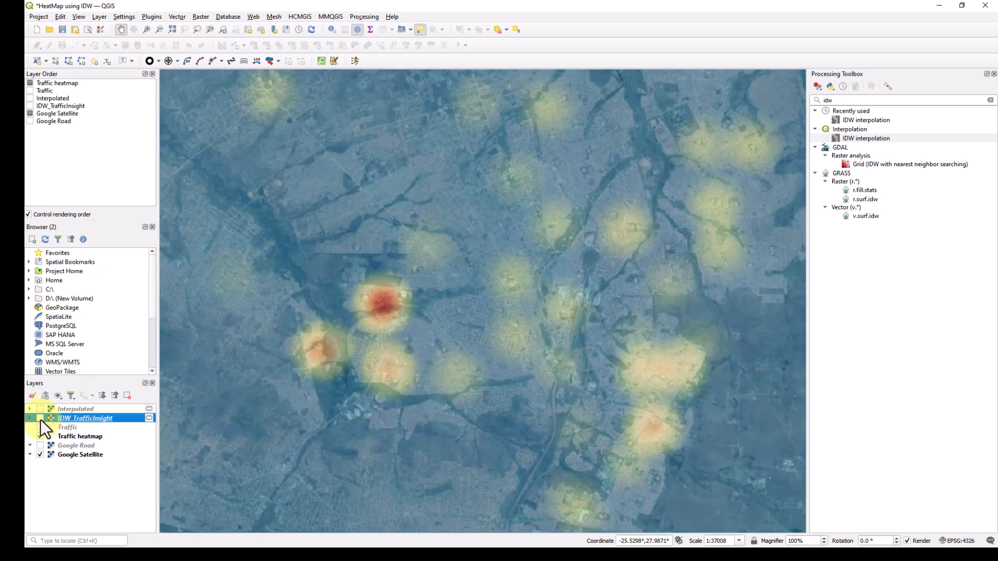
Set the Traffic heatmap's radius to 40 millimeters and apply the symbology
double_click(120, 418)
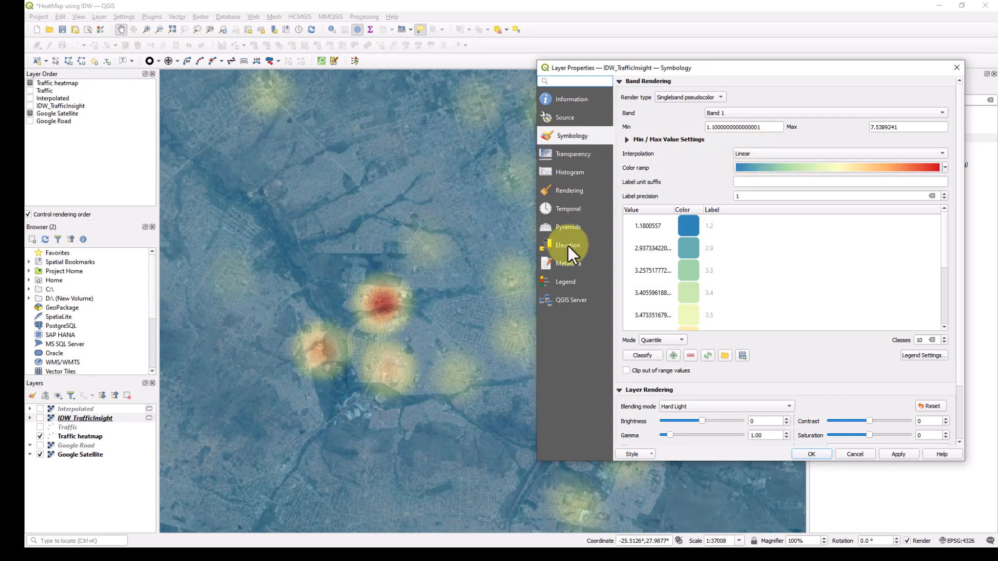
key(Escape)
double_click(98, 435)
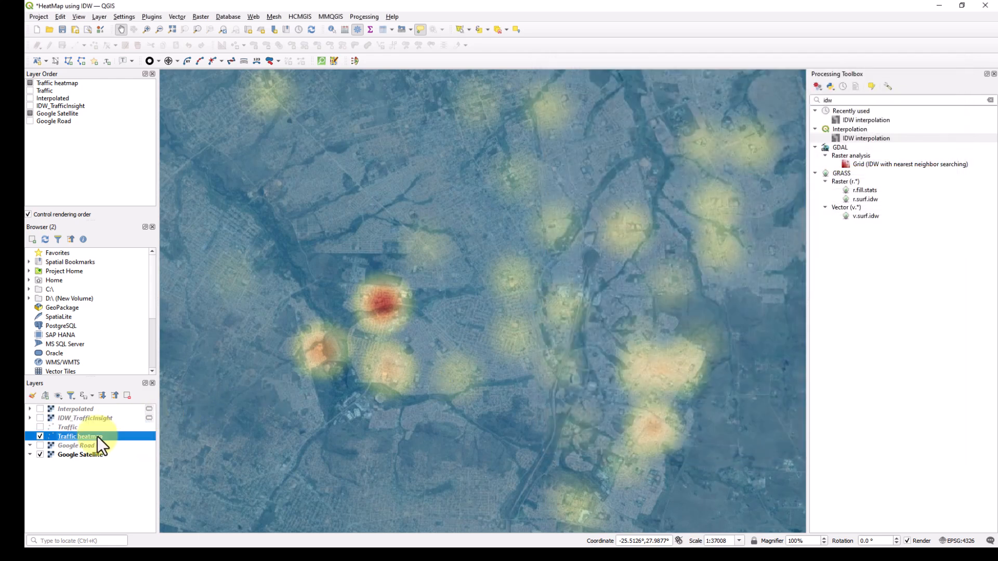
drag(628, 127, 643, 181)
text(40)
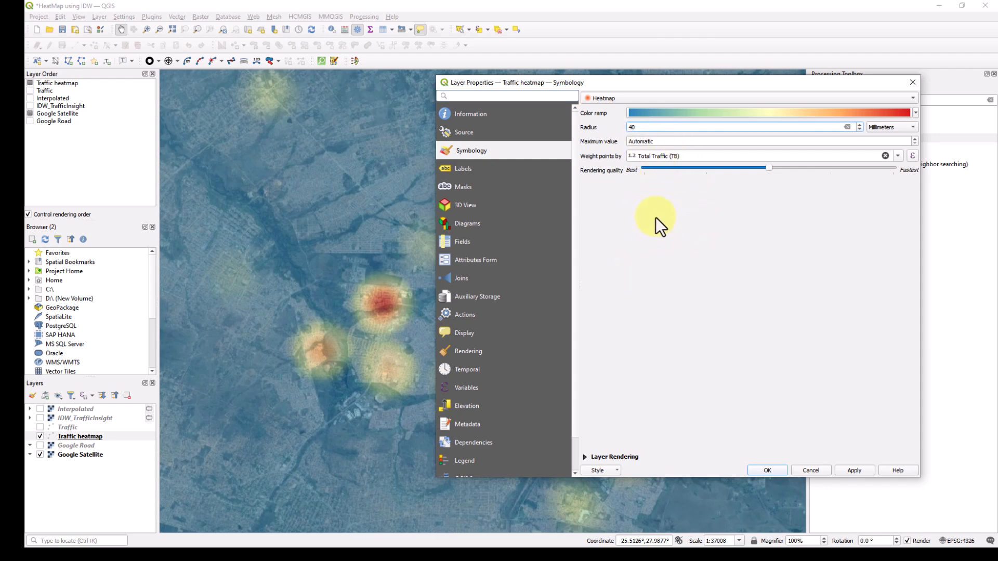
click(856, 472)
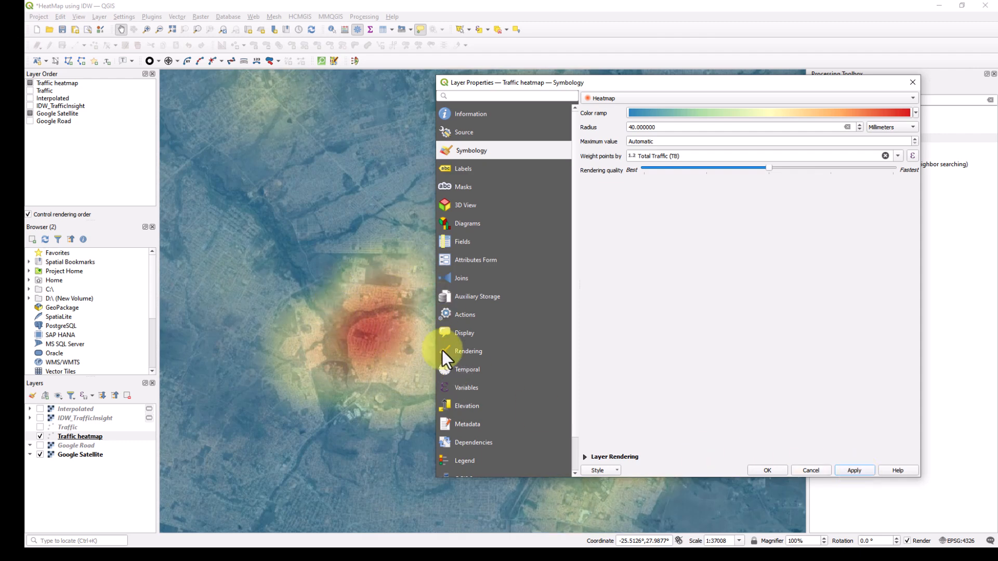
click(766, 470)
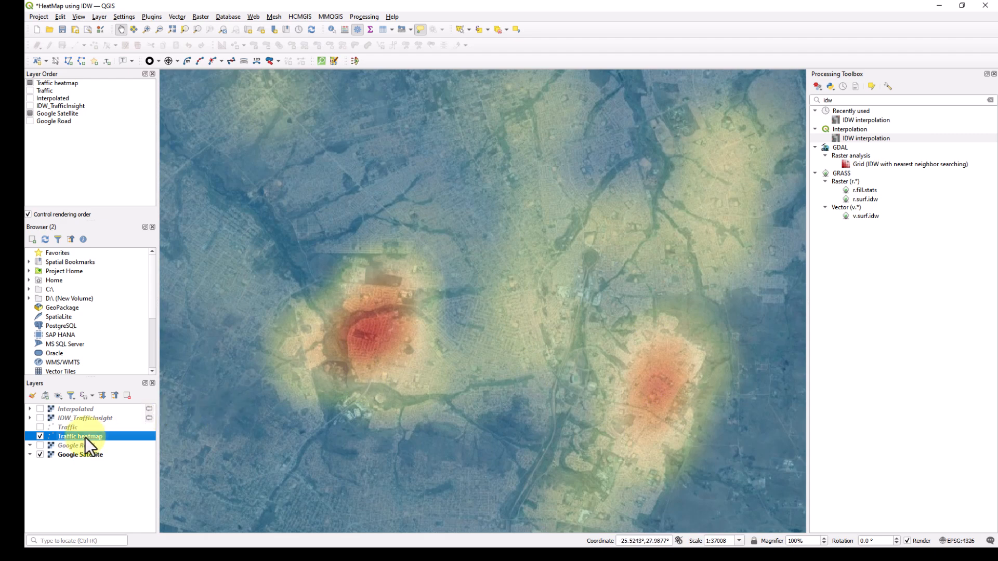
Compare the enlarged-radius Traffic heatmap with the IDW_TrafficInsight raster by alternating which layer is shown
click(40, 418)
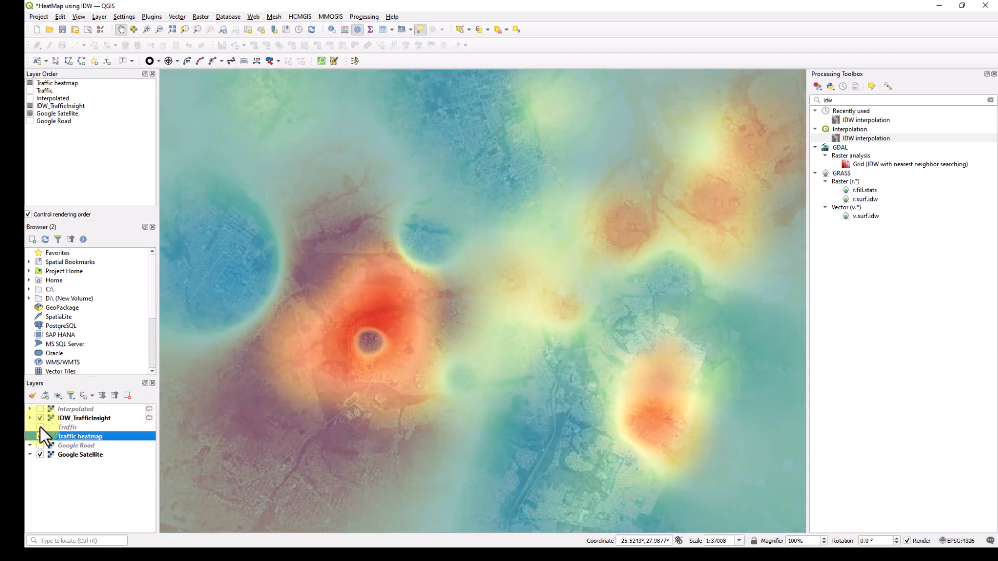
click(40, 436)
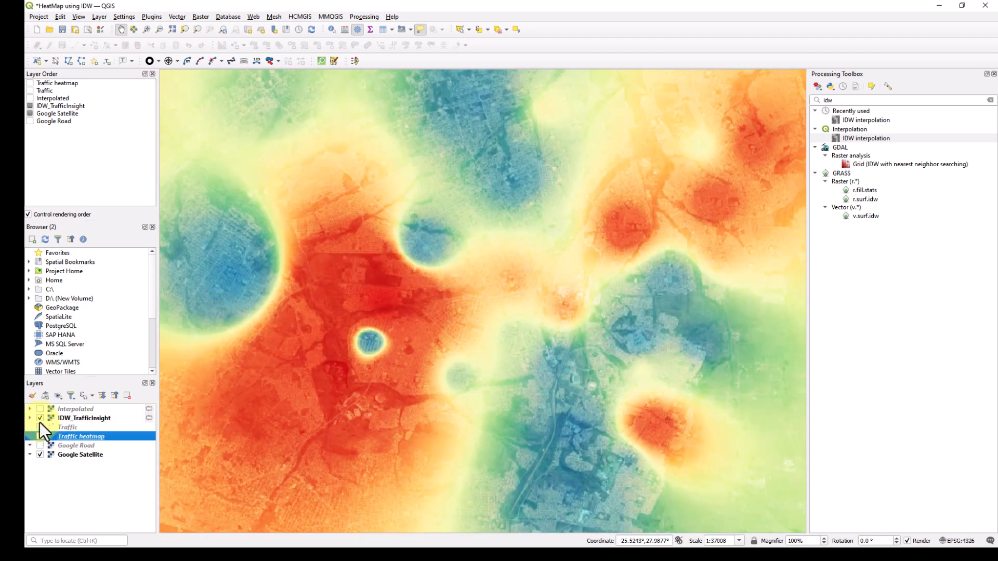
click(40, 419)
click(40, 437)
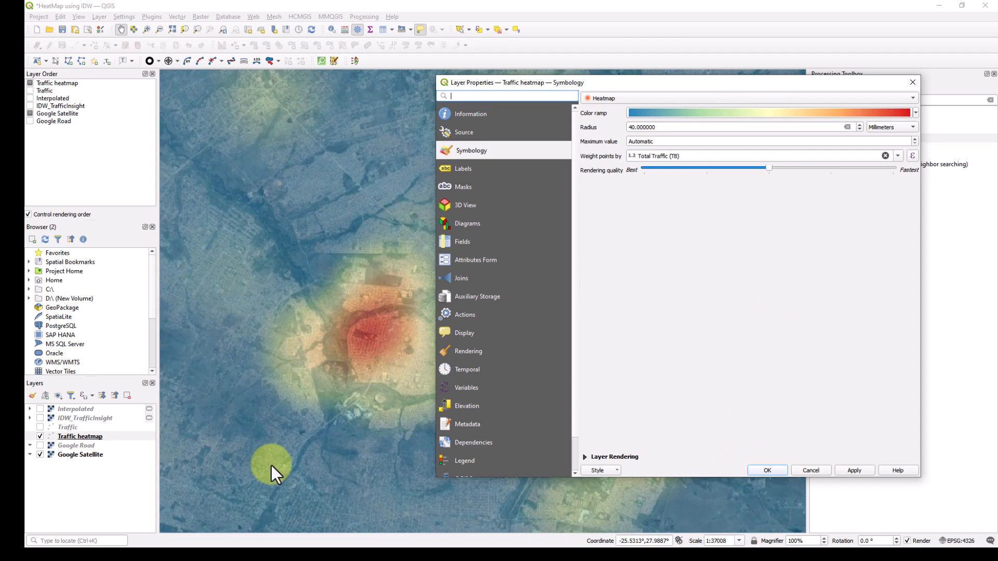
Set the Traffic heatmap's layer opacity to 100% and switch the Google Satellite layer off and on to check the overlay
click(585, 456)
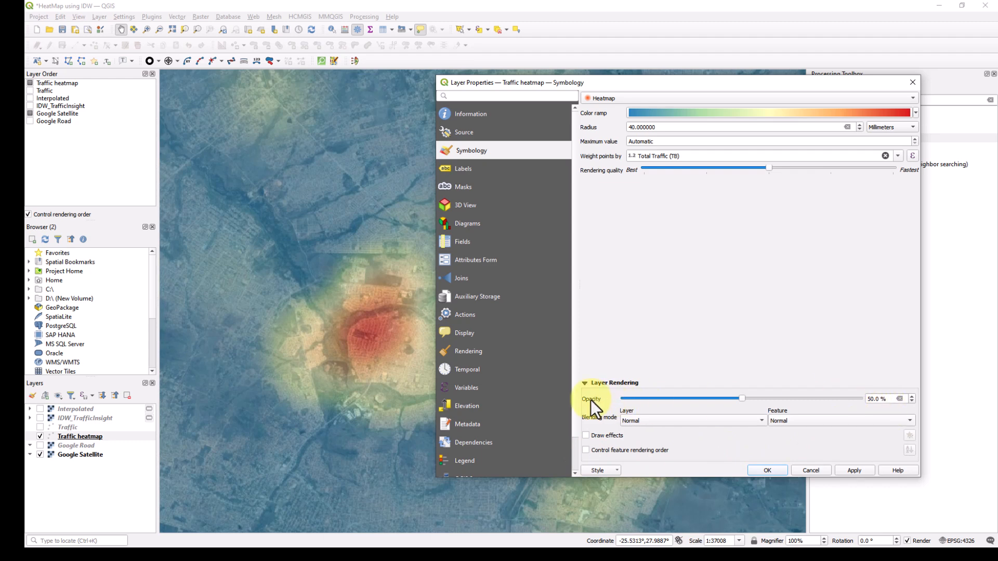
drag(883, 399, 837, 403)
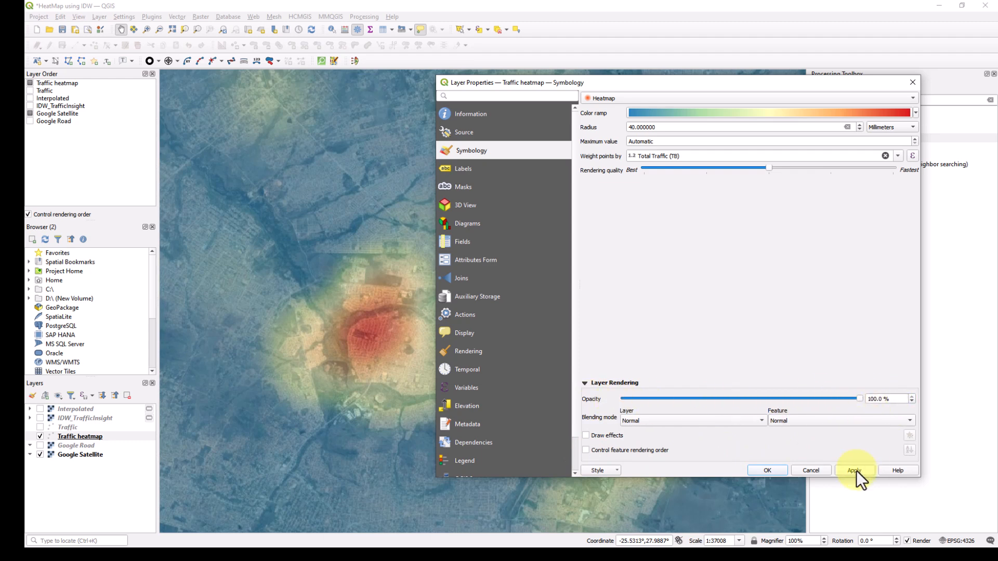
click(854, 470)
click(757, 471)
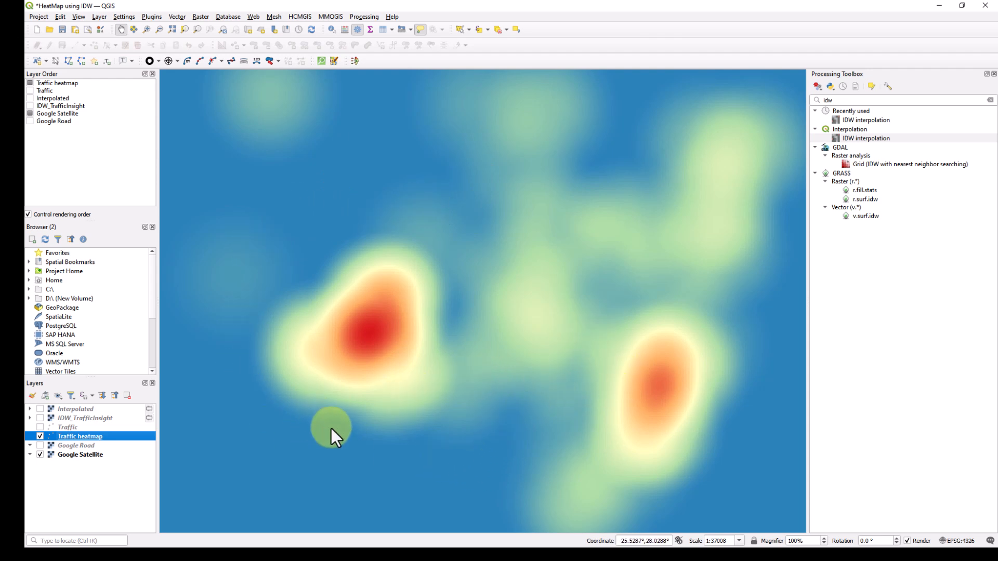
click(40, 455)
click(39, 455)
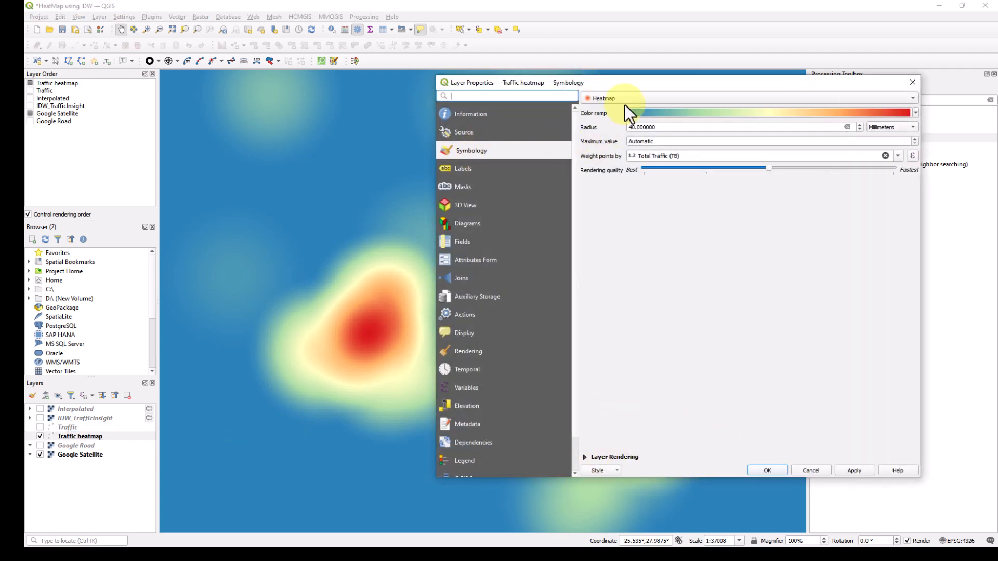
Reduce the Traffic heatmap's layer opacity to 52.5% so the satellite imagery shows through, and apply it
click(584, 457)
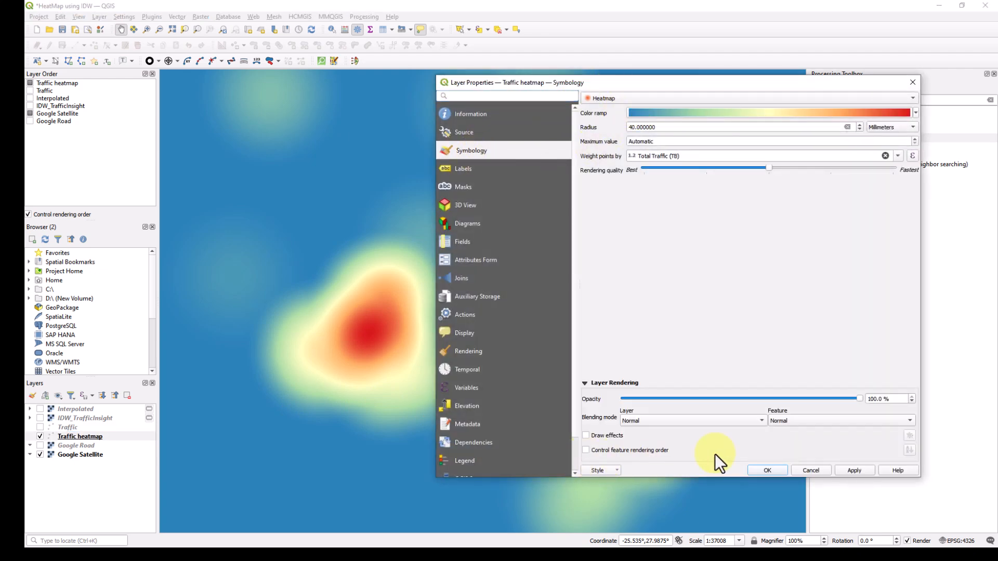
click(873, 399)
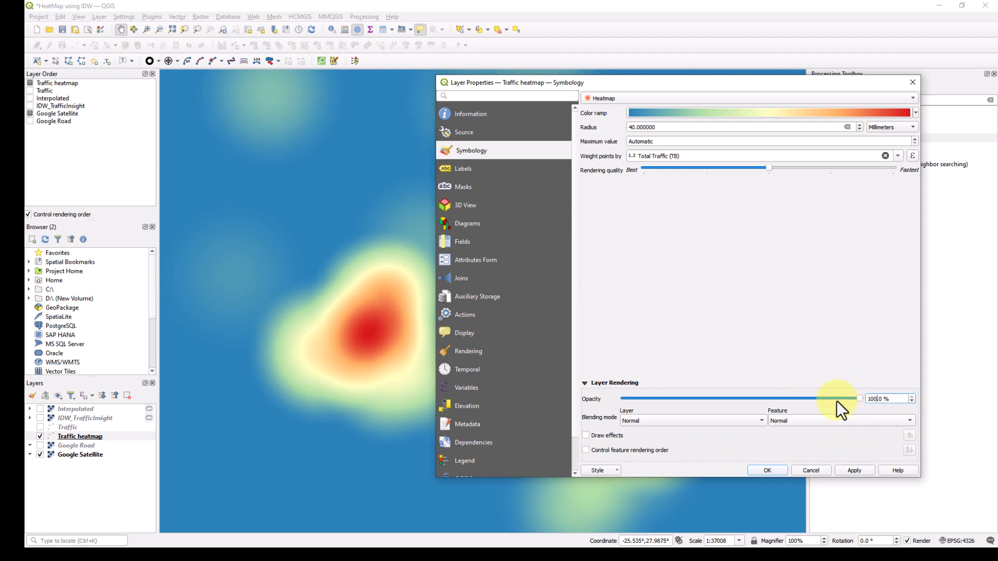
drag(859, 398, 747, 398)
click(853, 470)
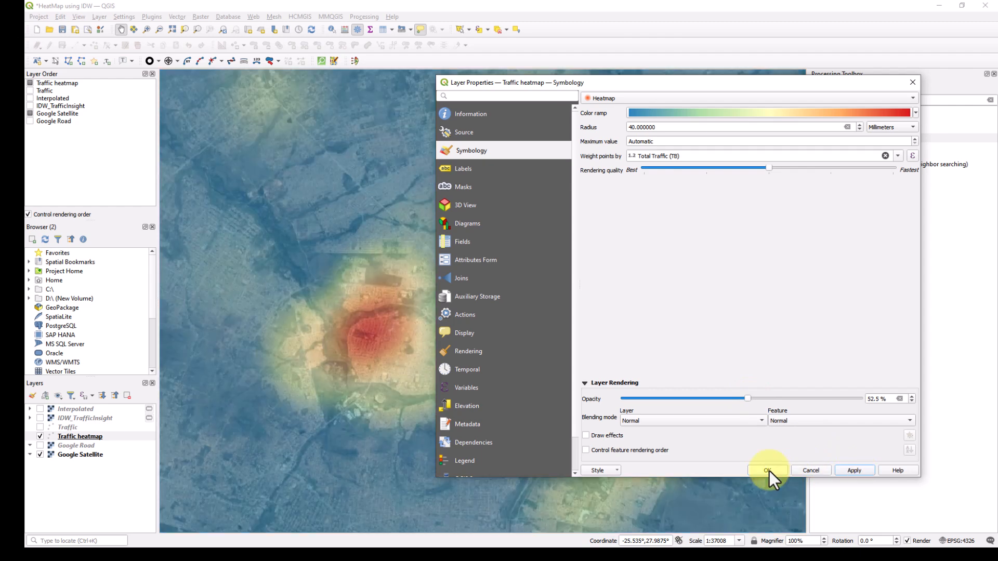
click(768, 469)
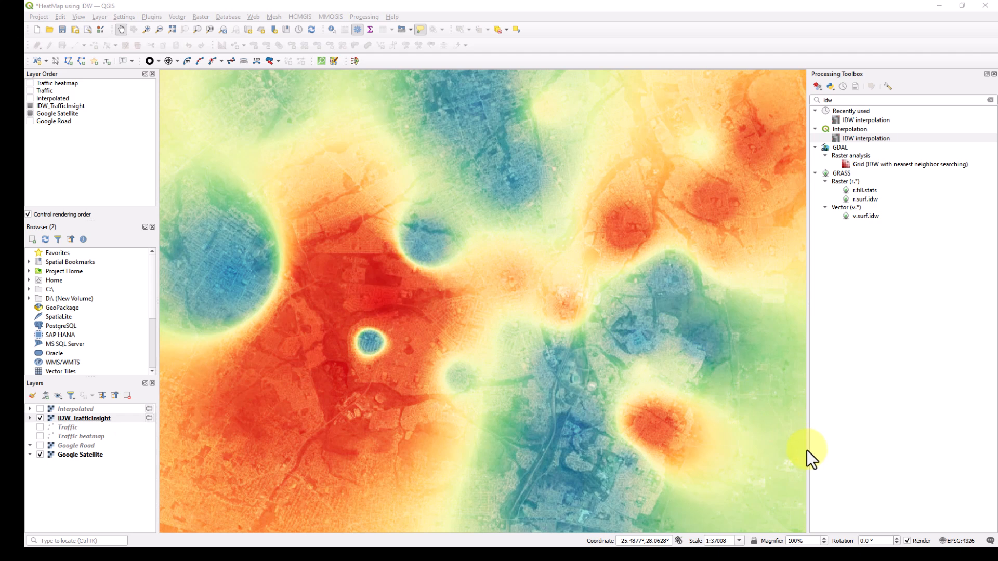
Compute the raster histogram of the IDW_TrafficInsight layer in its layer properties
double_click(114, 420)
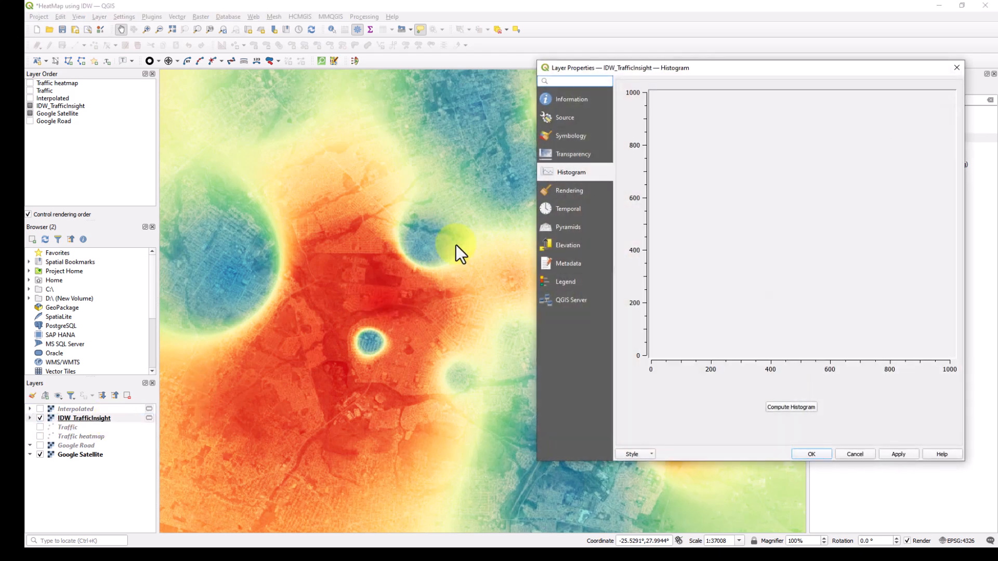
click(572, 98)
click(573, 137)
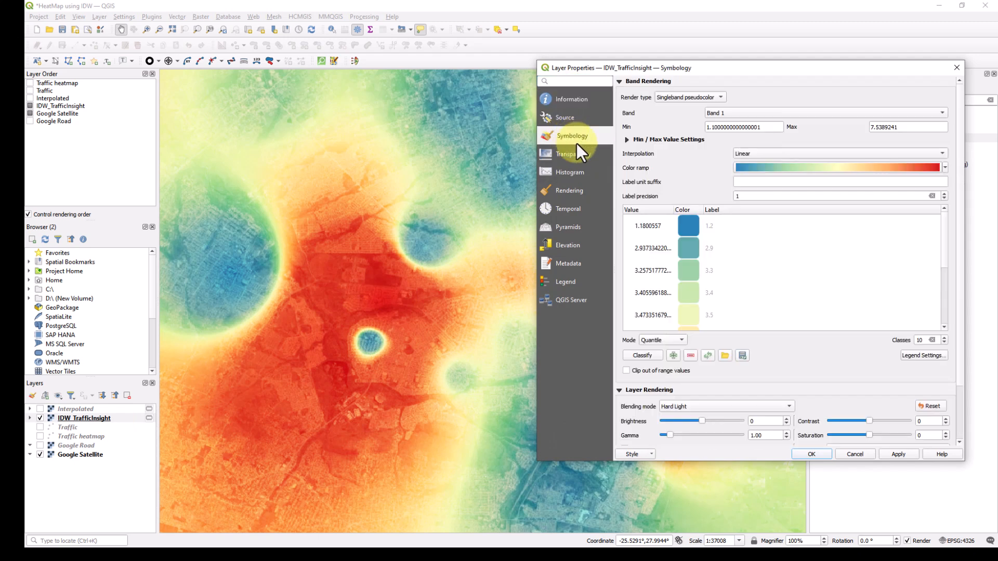
click(575, 175)
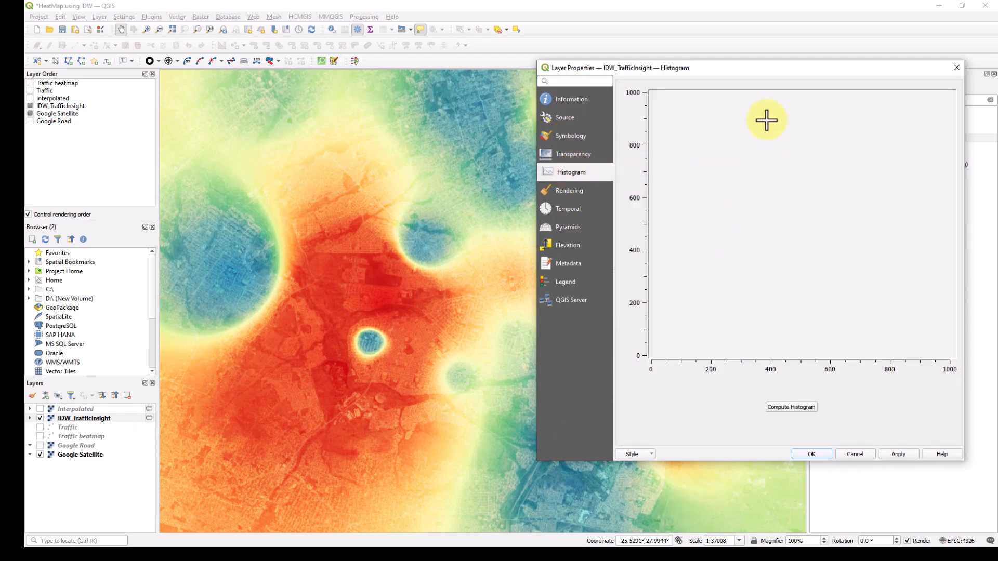
drag(760, 75, 609, 80)
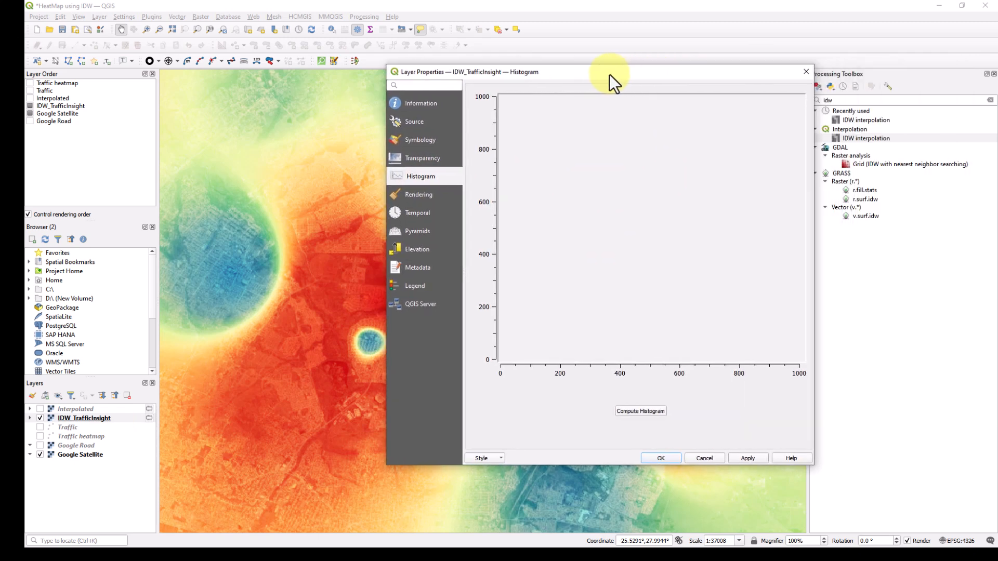
click(640, 412)
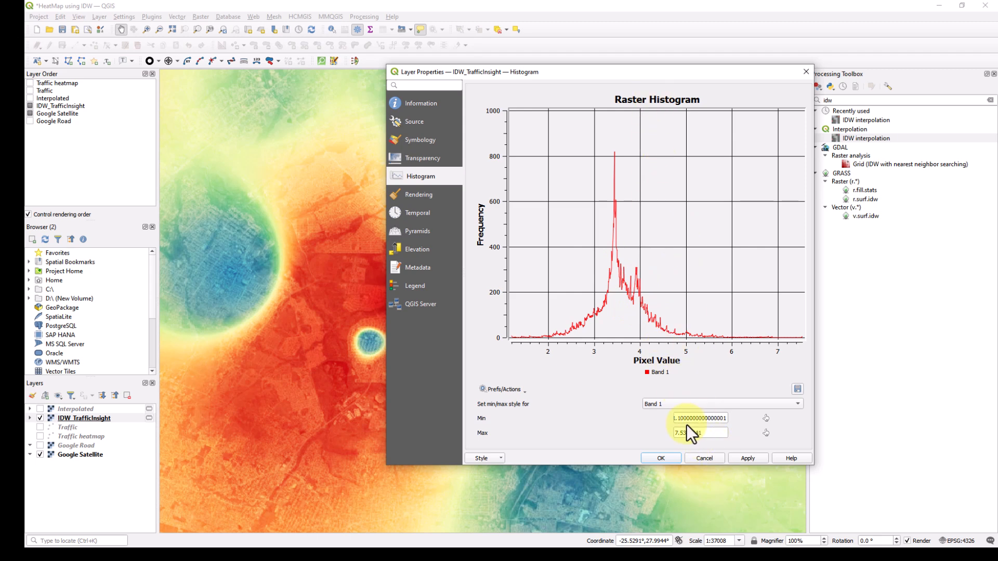
Examine the raster histogram of the IDW_TrafficInsight layer and close its layer properties
drag(629, 76, 532, 64)
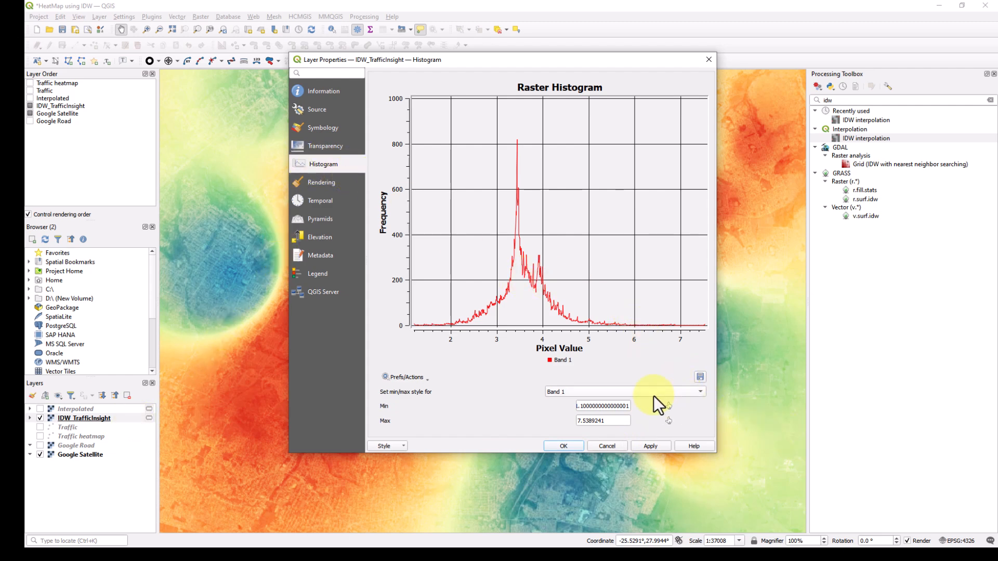
click(571, 444)
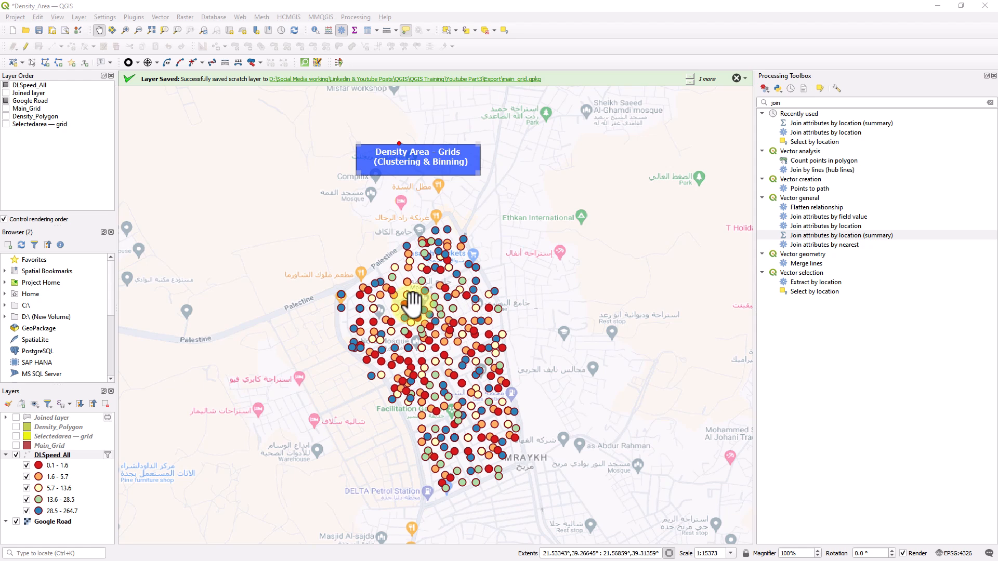
Hide the DLSpeed_All layer, show the Joined layer on the map and expand its legend
click(17, 455)
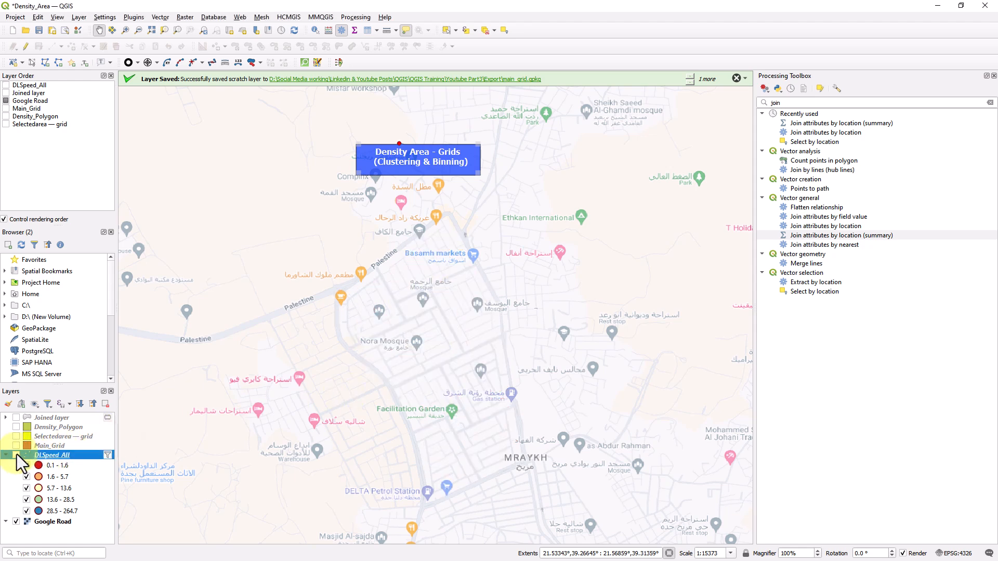
click(16, 418)
click(5, 417)
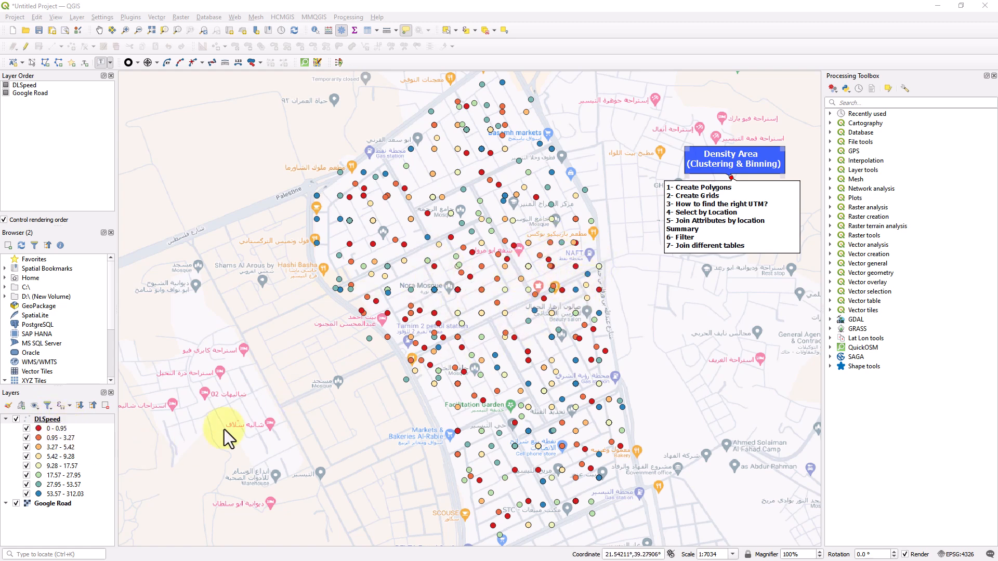
Review the DLSpeed layer's attribute table beside the map points and close the table
right_click(80, 420)
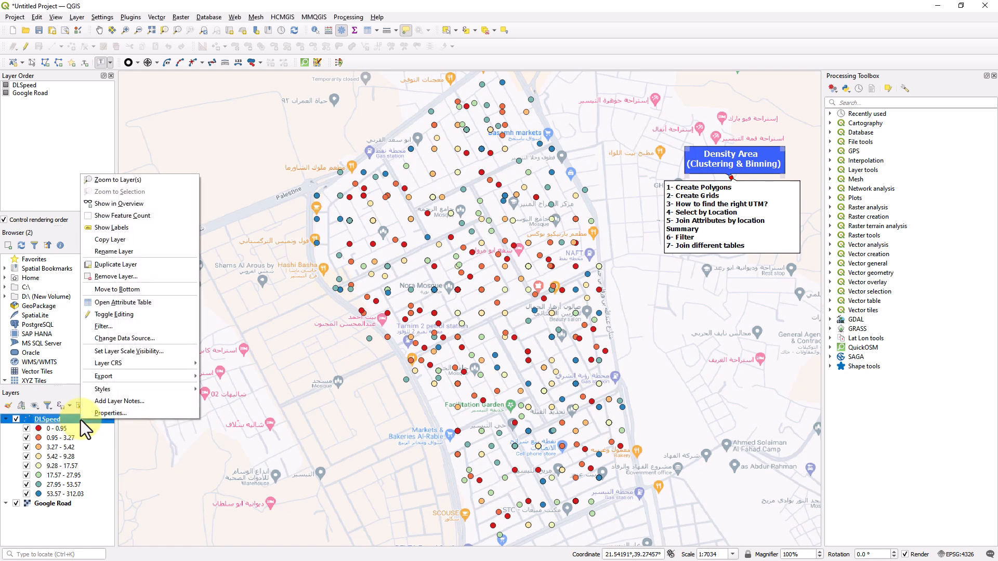
click(111, 304)
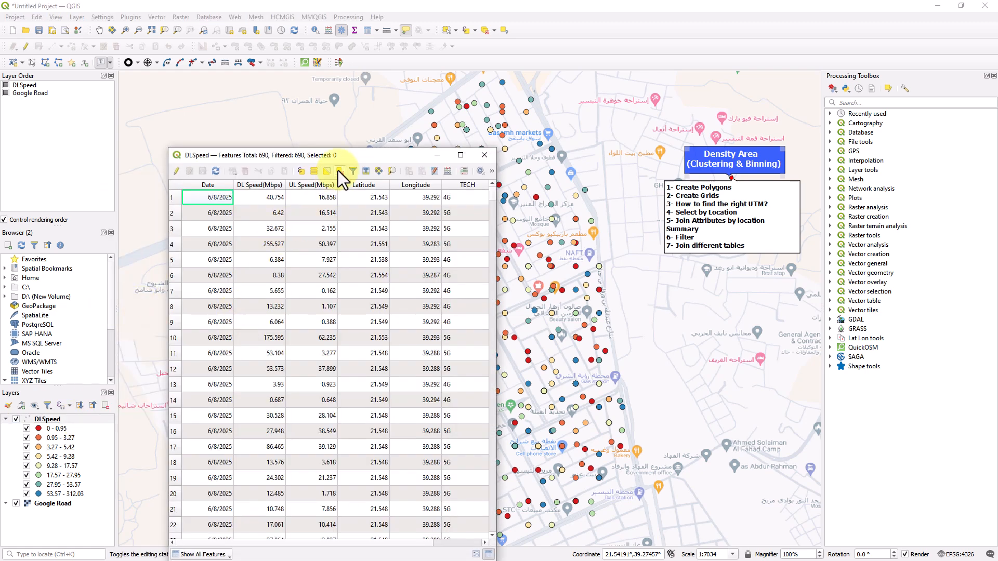
drag(347, 161, 451, 98)
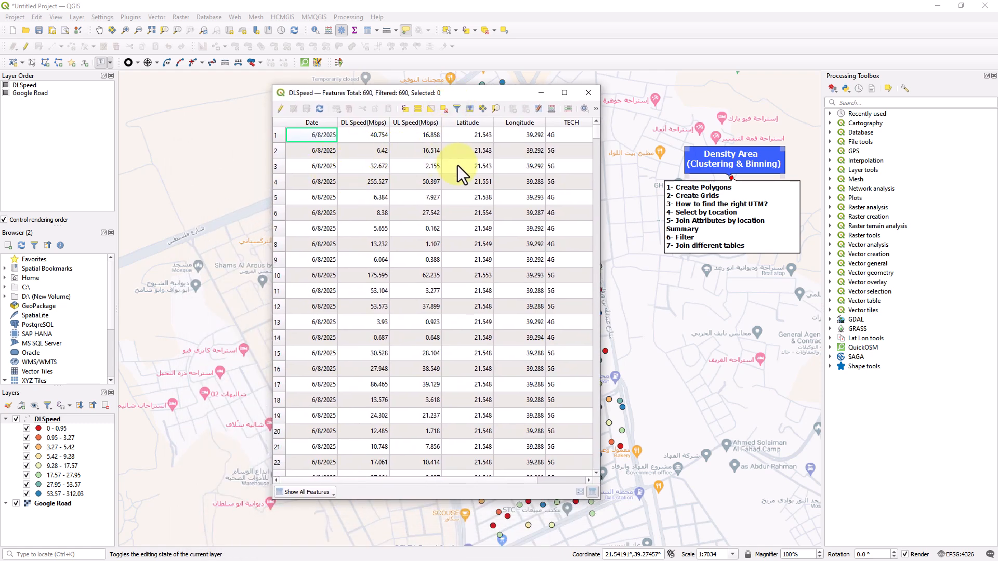
drag(429, 93, 711, 117)
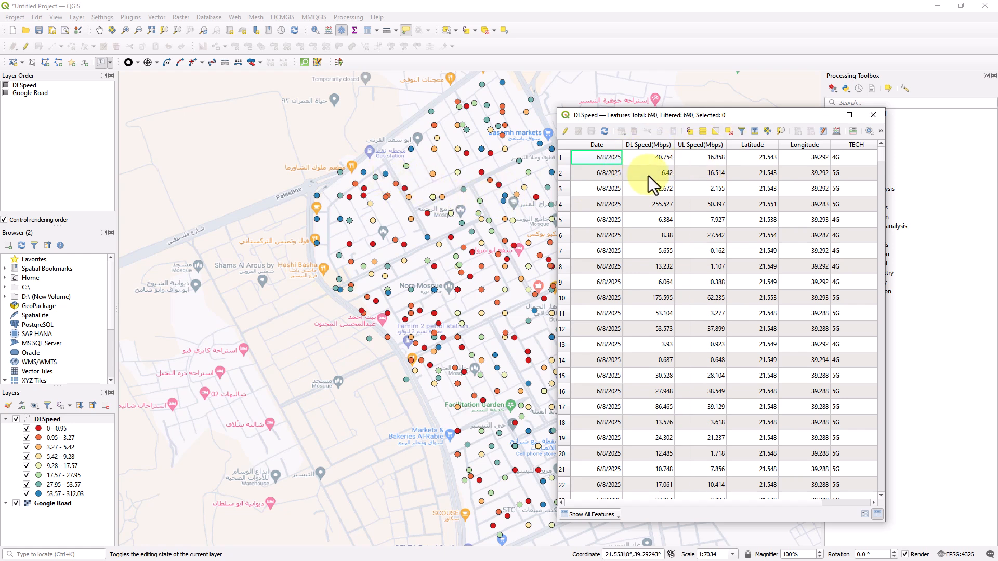
mouse_move(886, 161)
mouse_down()
mouse_move(875, 332)
mouse_move(872, 147)
mouse_up()
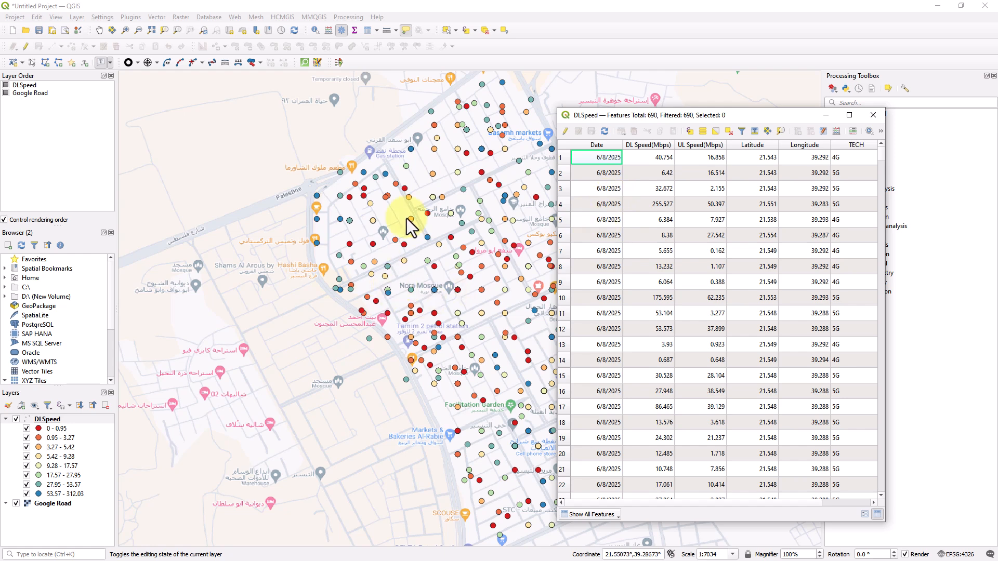
click(872, 115)
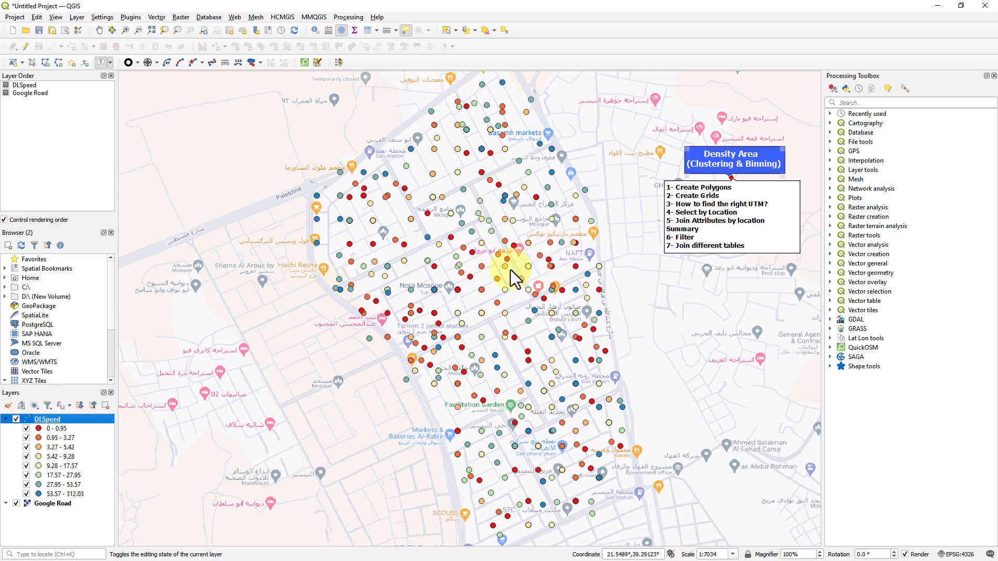
Set up a new temporary scratch layer named Clusters with Polygon geometry
click(136, 30)
click(393, 234)
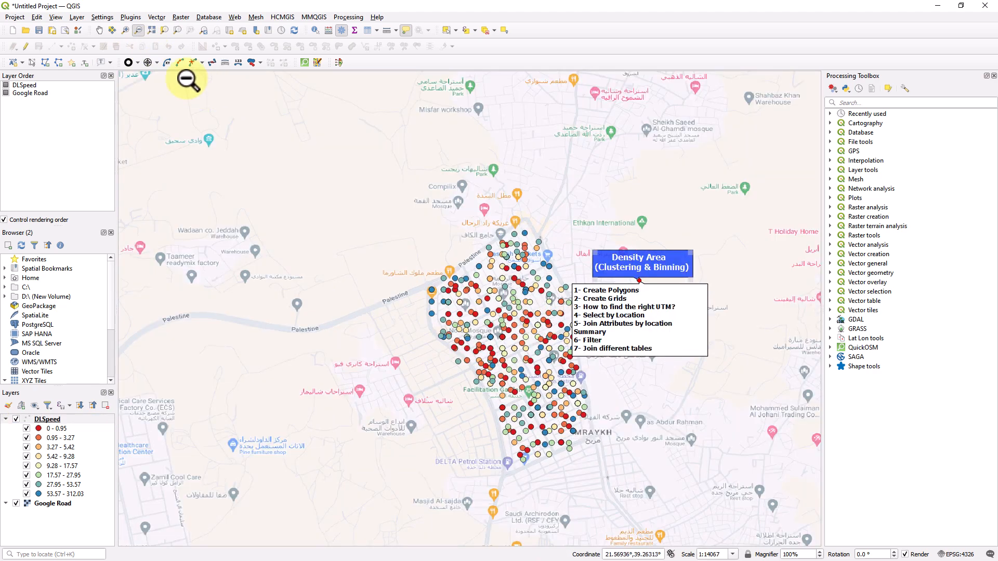
click(125, 30)
drag(354, 174, 713, 491)
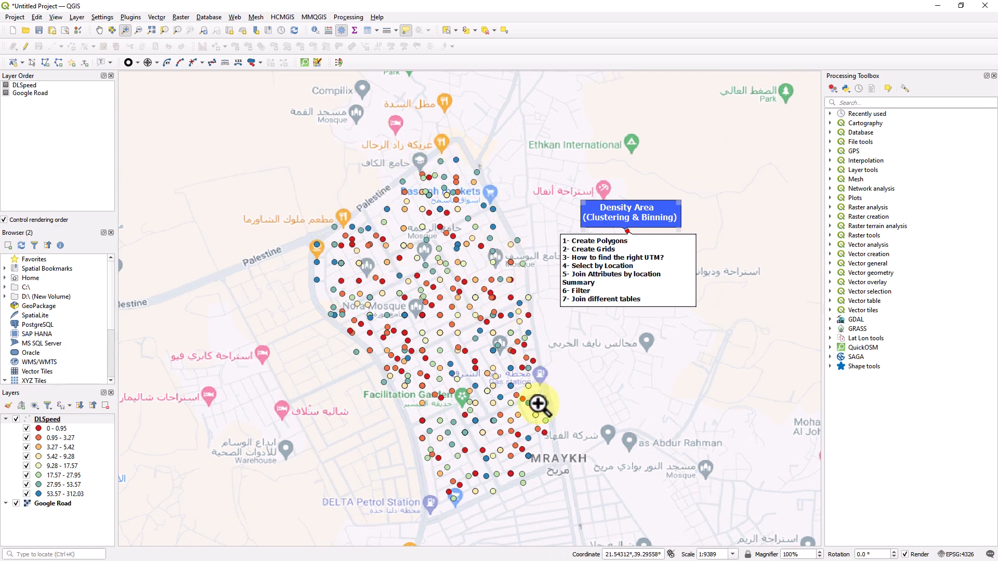
click(73, 420)
click(77, 18)
mouse_move(117, 42)
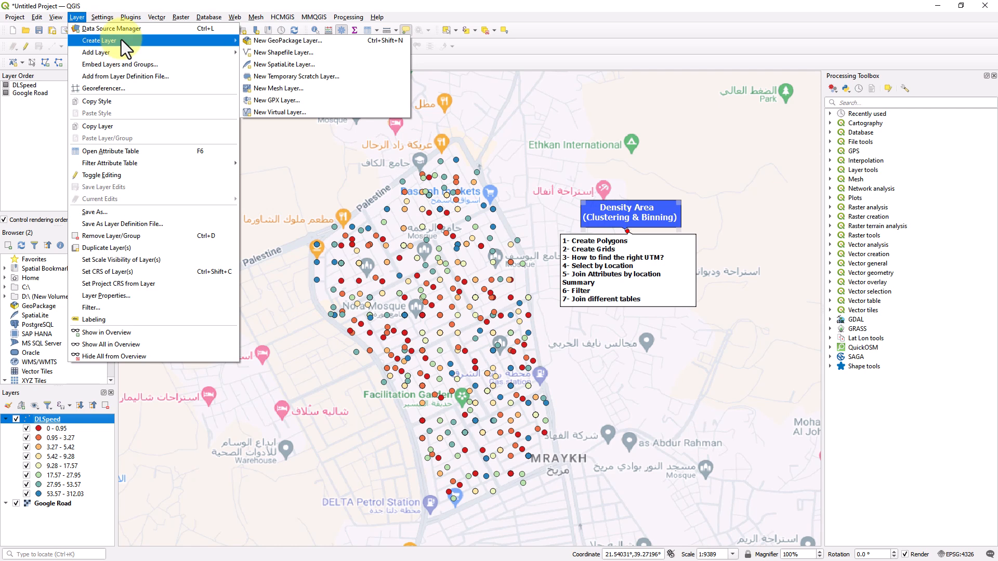
click(304, 81)
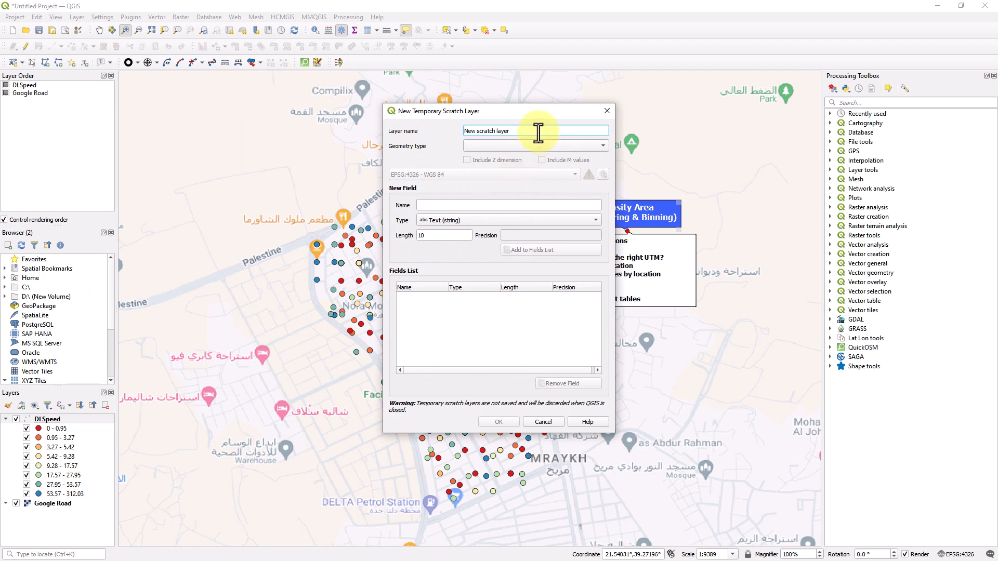
key(Caps_Lock)
text(C)
key(Caps_Lock)
text(lusters)
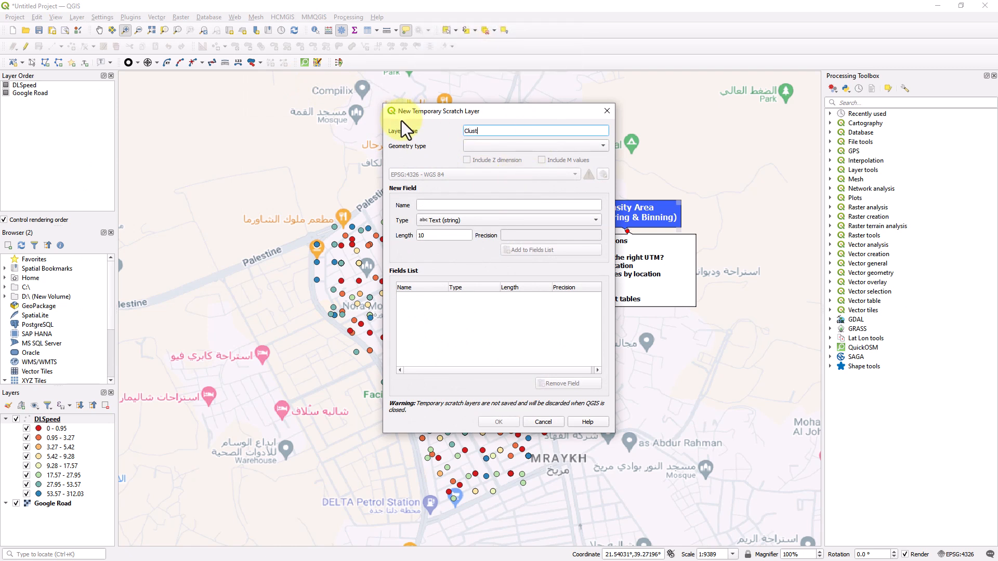
click(481, 145)
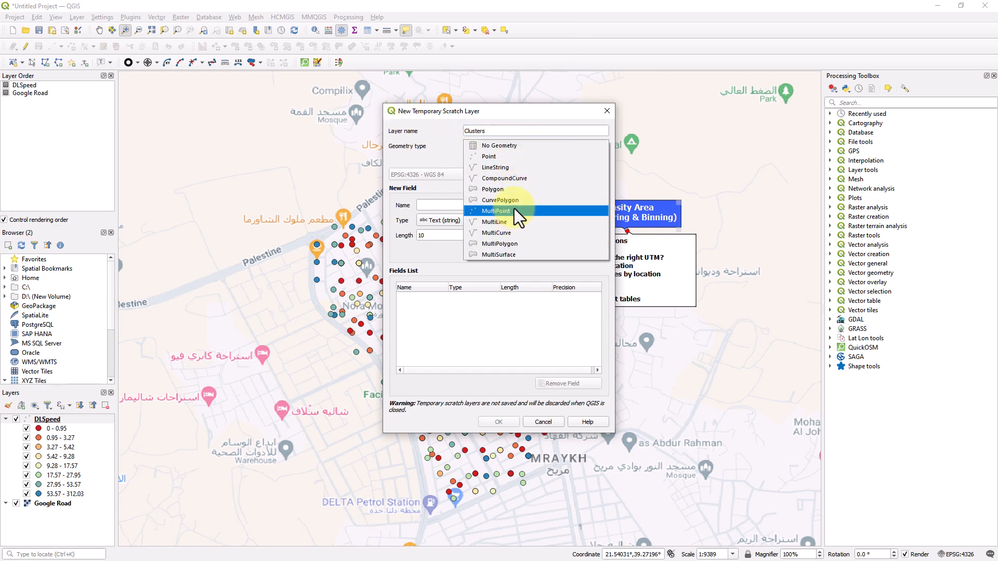
click(515, 189)
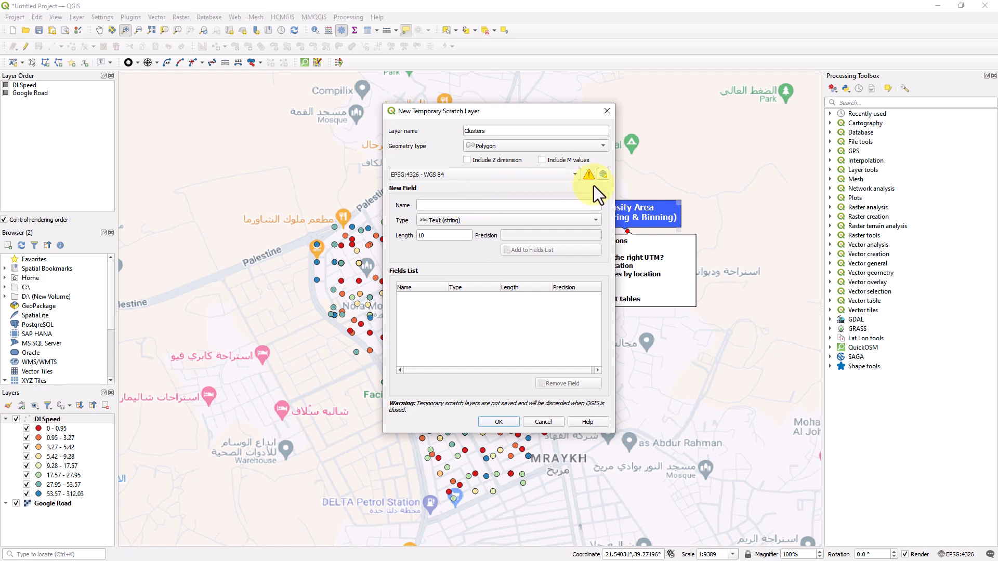
Add a text field called Name with length 10 and create the Clusters layer
click(541, 205)
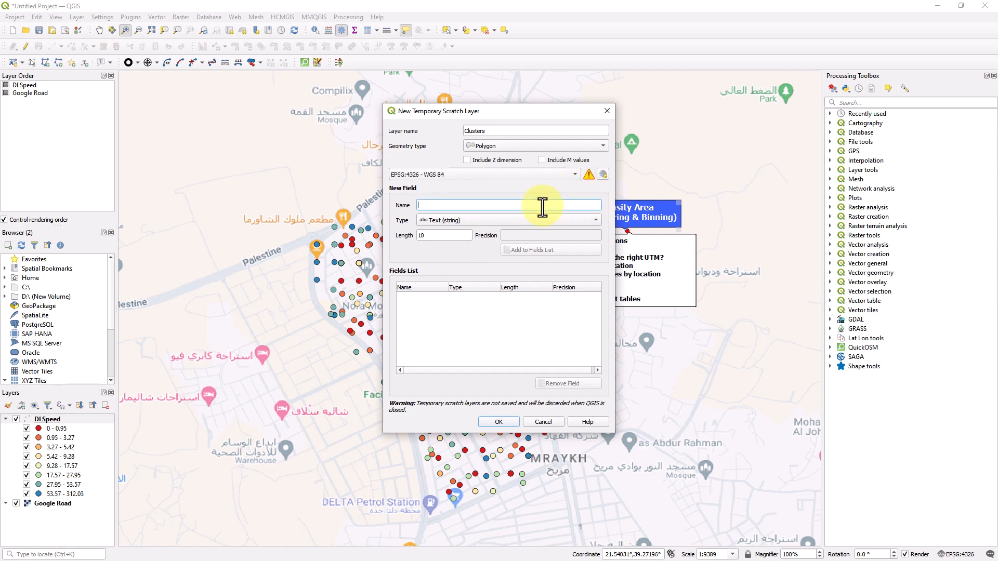
key(Caps_Lock)
text(Name)
click(546, 251)
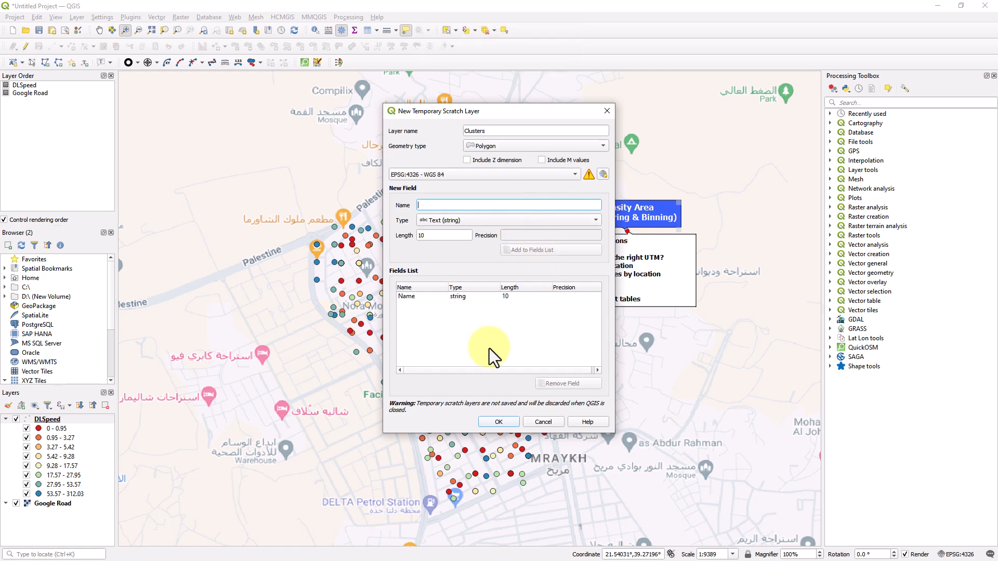
click(502, 423)
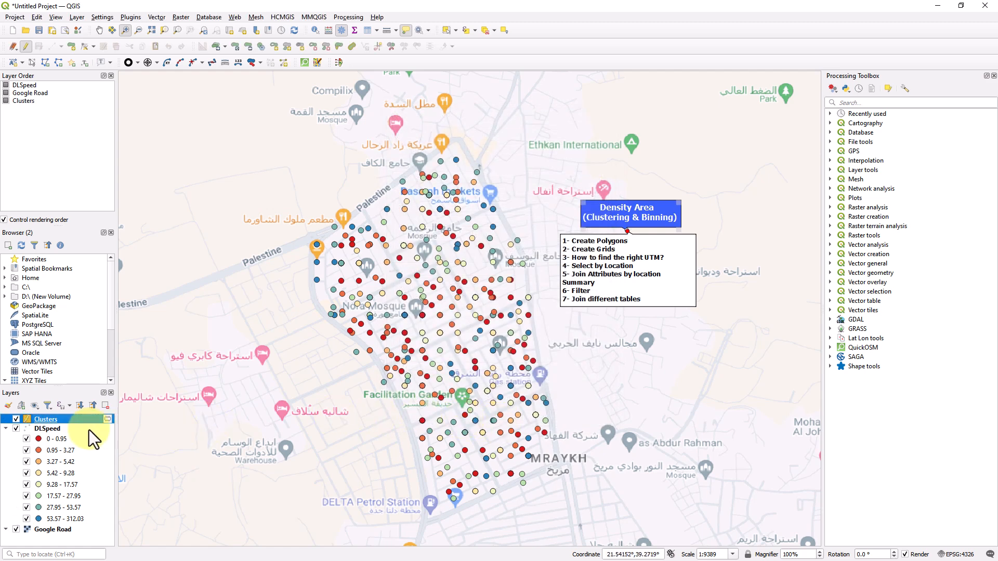
Digitize a polygon in the Clusters layer following the outer boundary of the DLSpeed point area
click(24, 48)
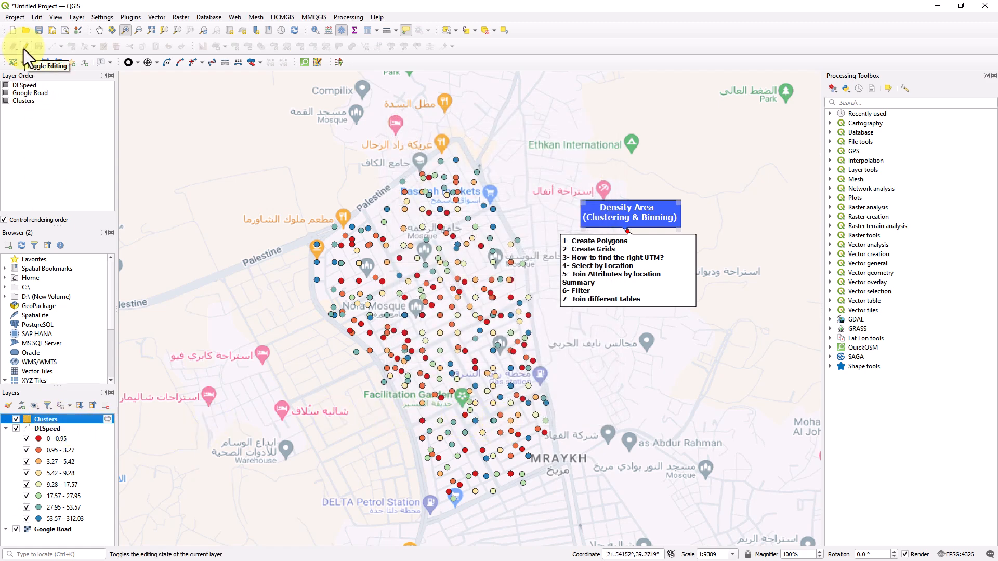
click(23, 49)
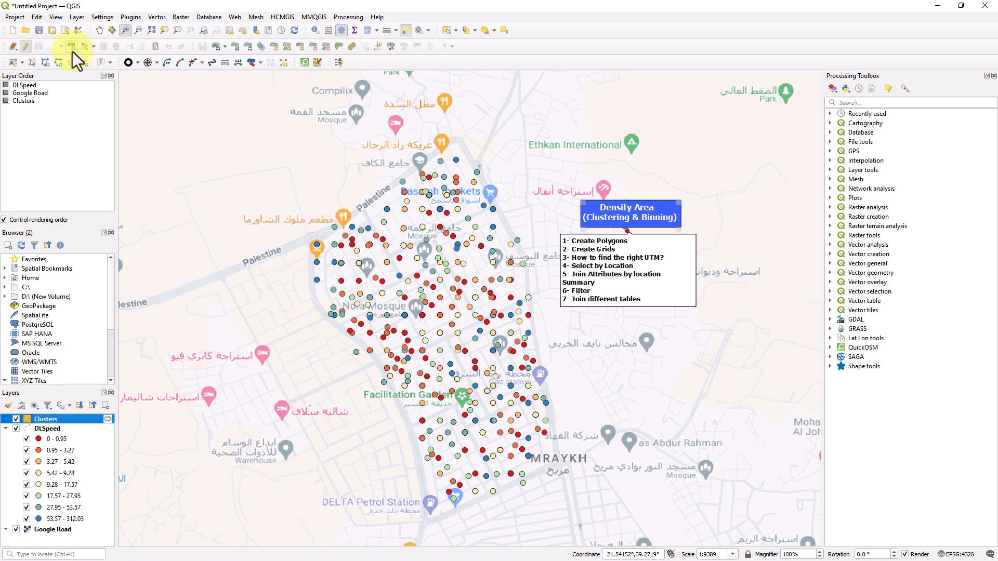
click(71, 47)
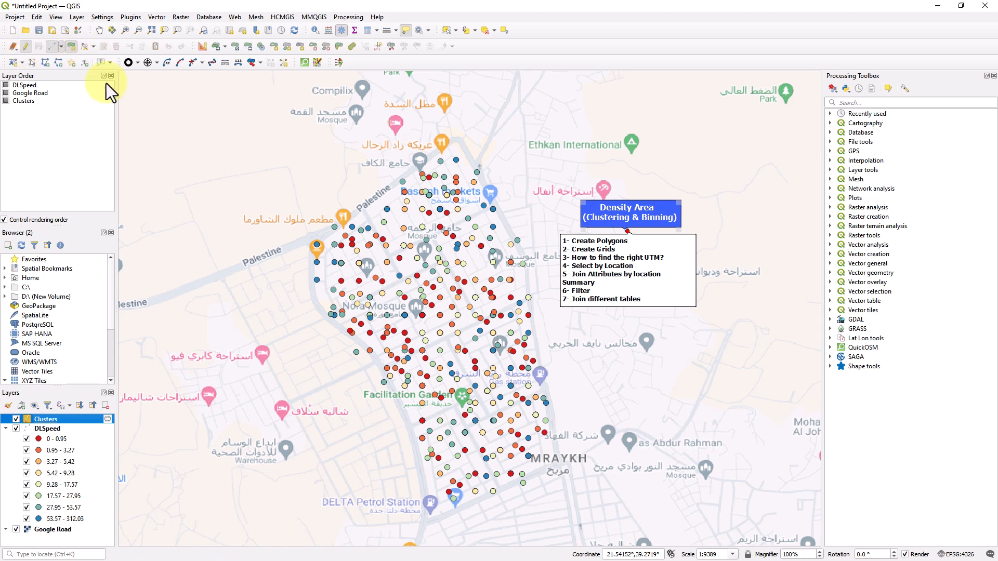
click(313, 250)
click(314, 297)
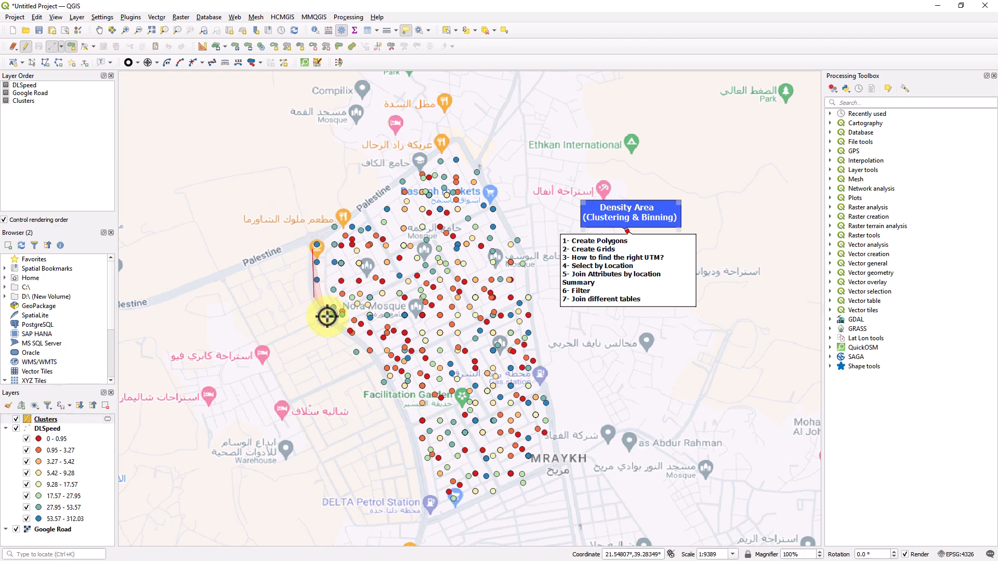
click(369, 350)
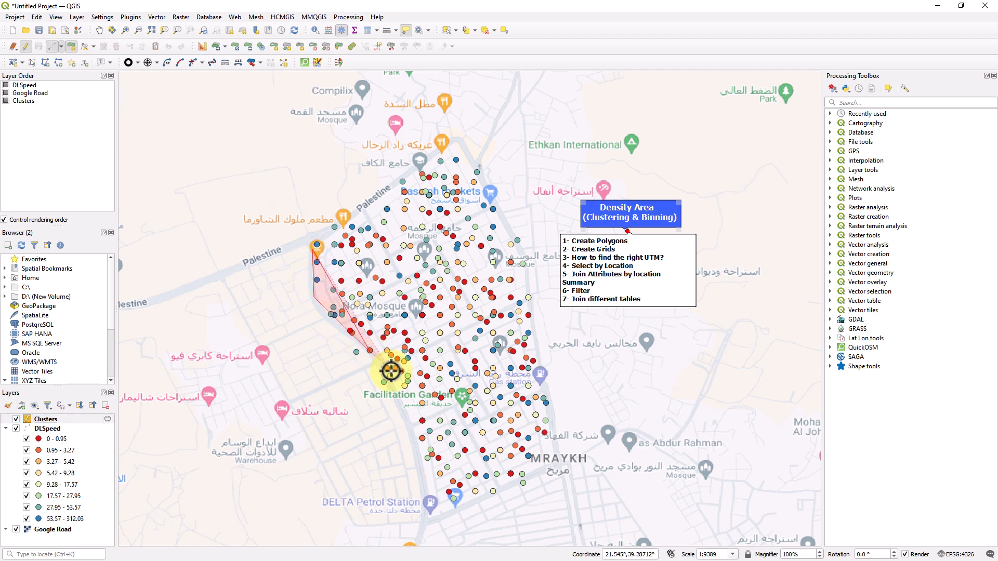
click(419, 459)
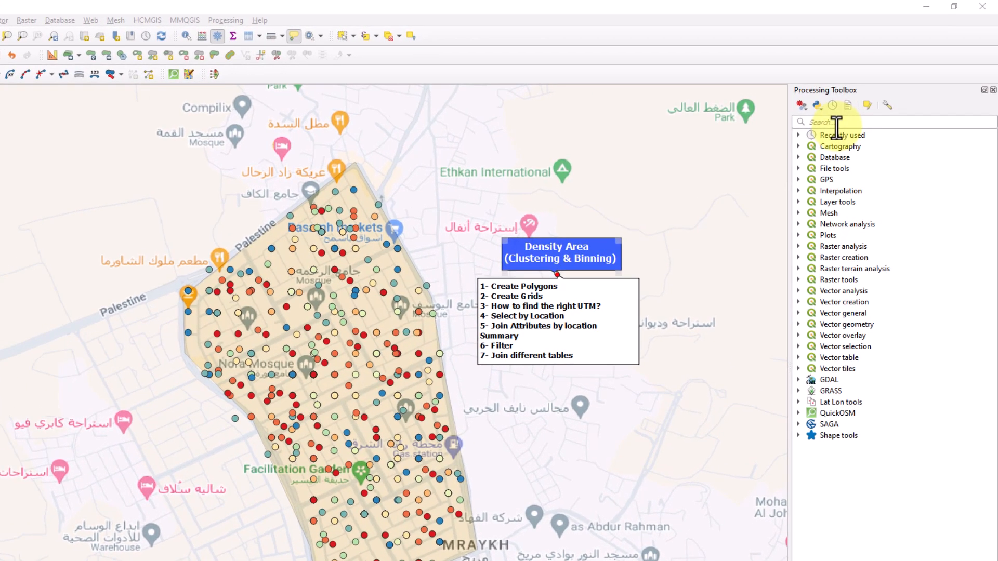
Find the Create grid algorithm in the processing tools and set its grid type to Hexagon (Polygon)
click(844, 124)
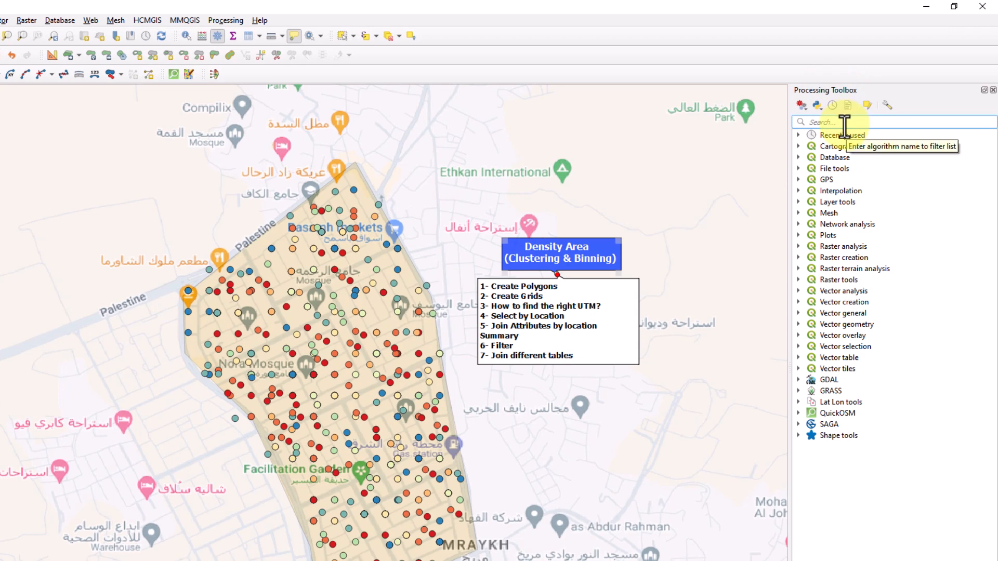
text(create gri)
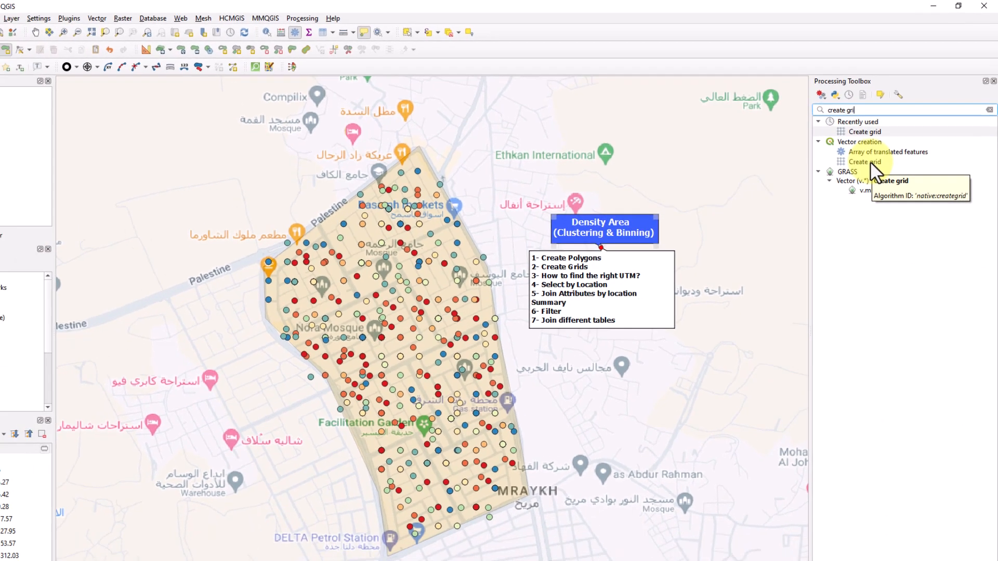
double_click(869, 162)
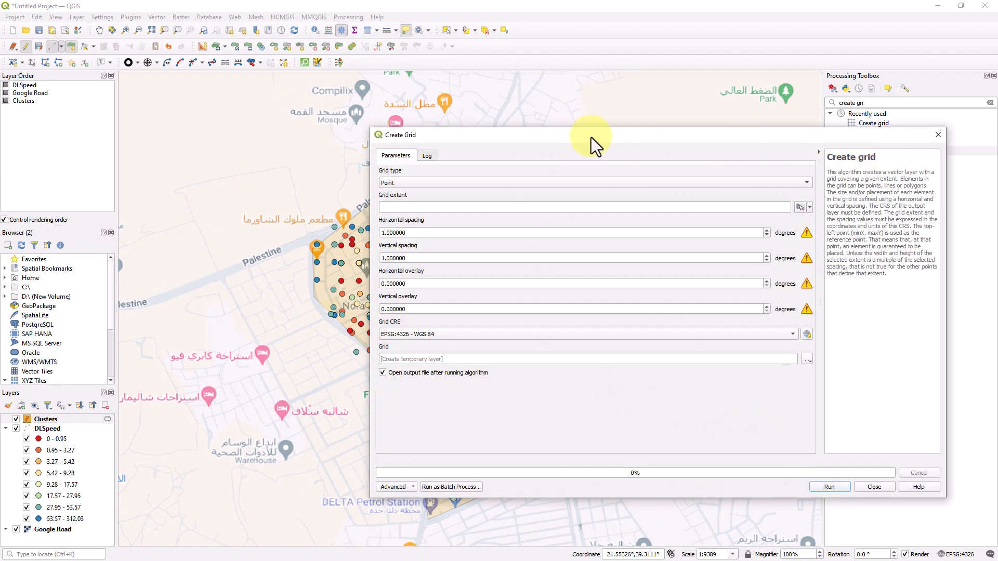
drag(591, 137, 676, 134)
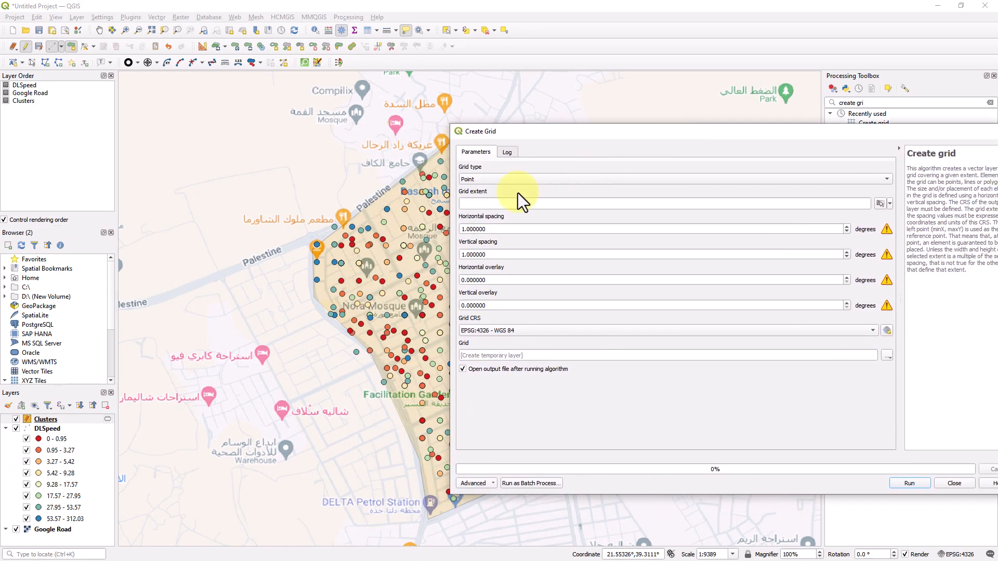
click(497, 179)
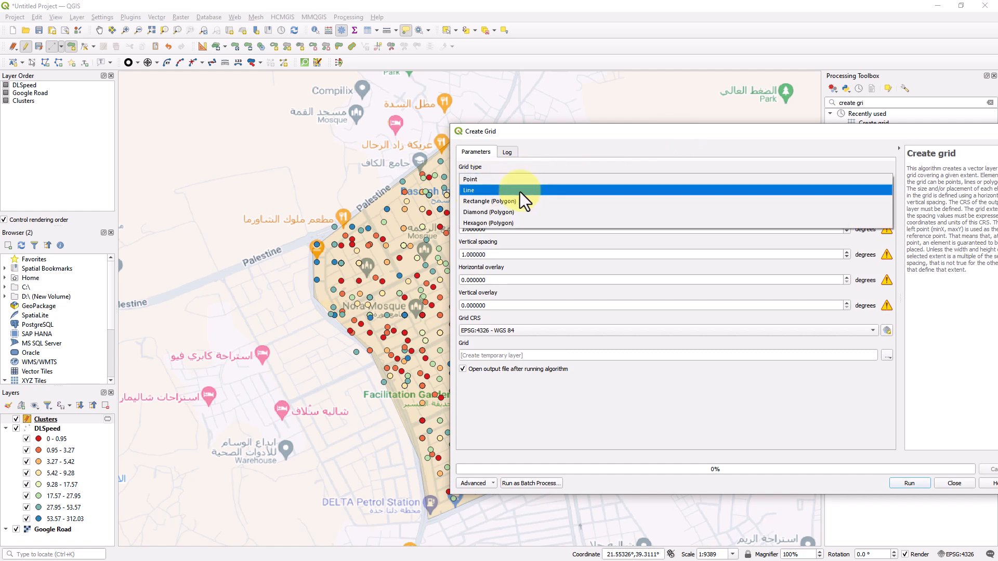
click(512, 224)
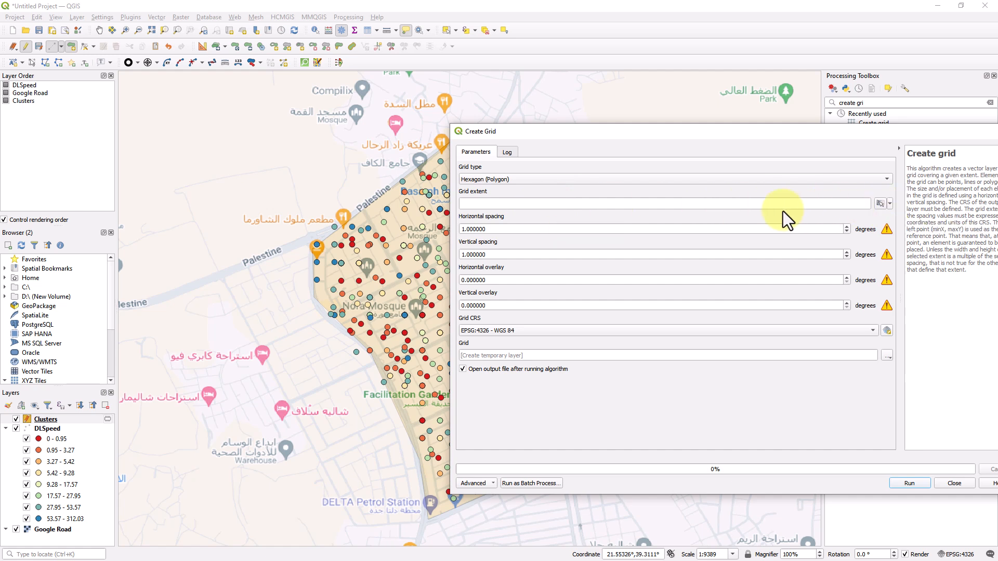
Define the grid extent by drawing a rectangle around the cluster polygon on the map, about 39.279 to 39.304 by 21.536 to 21.559 degrees
click(889, 204)
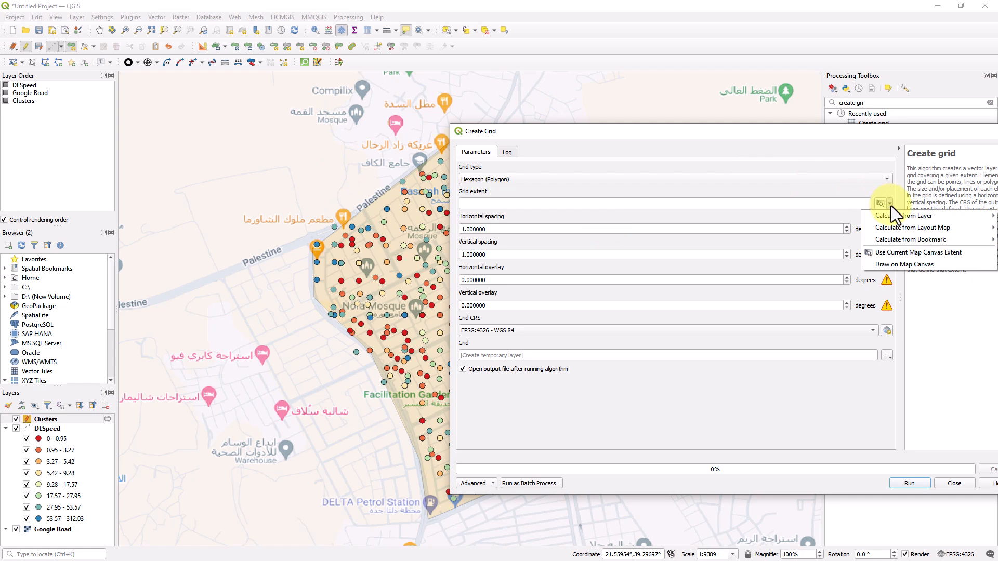
click(890, 265)
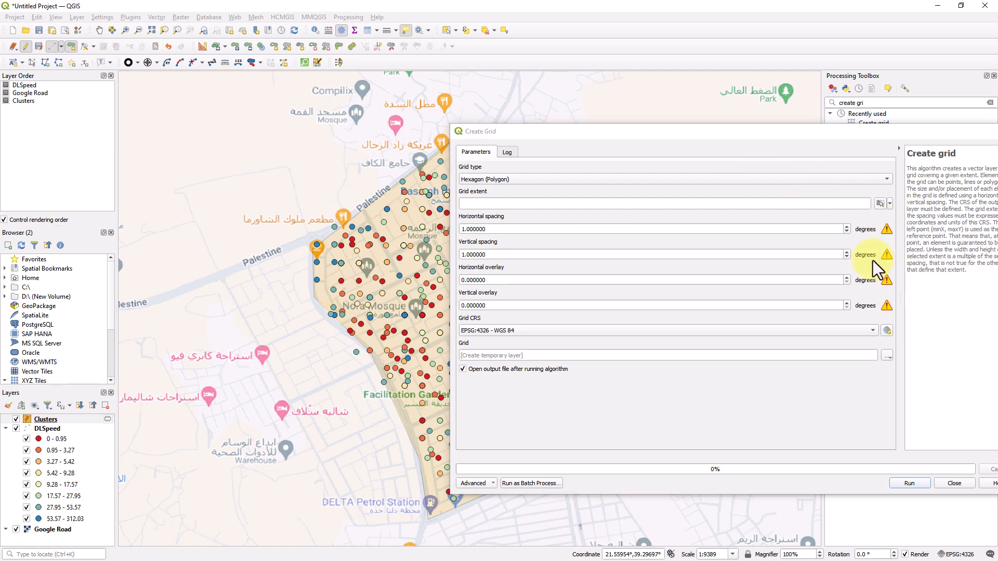
mouse_move(239, 118)
mouse_down()
mouse_move(508, 252)
mouse_move(657, 421)
mouse_move(679, 530)
mouse_up()
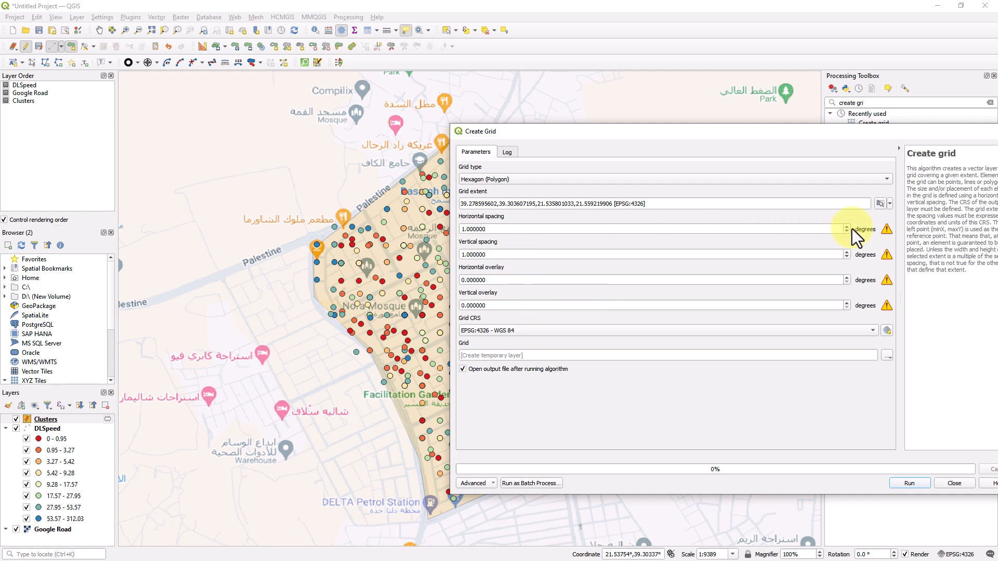
Set the grid CRS to EPSG:32637 - WGS 84 / UTM zone 37N
mouse_move(887, 232)
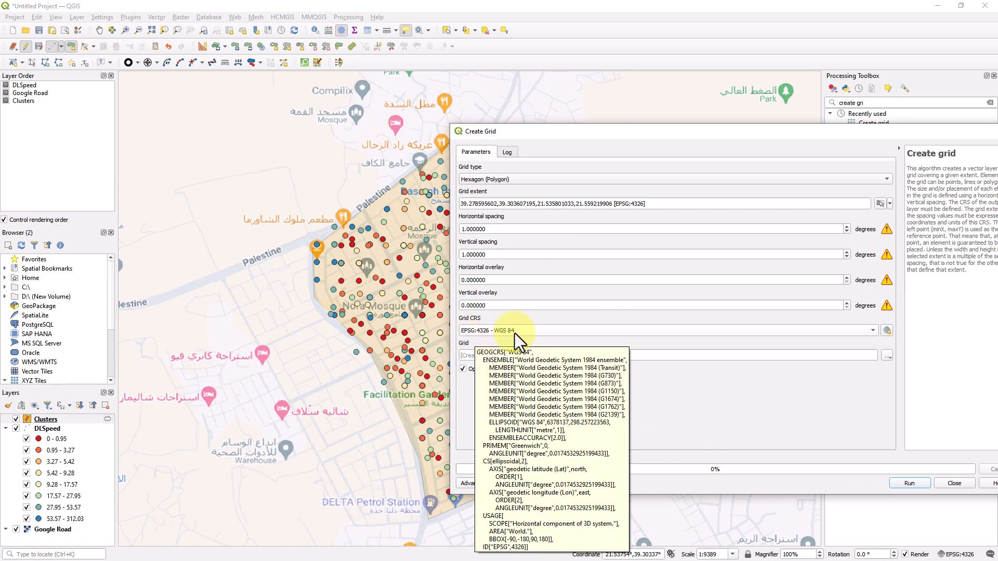
click(887, 330)
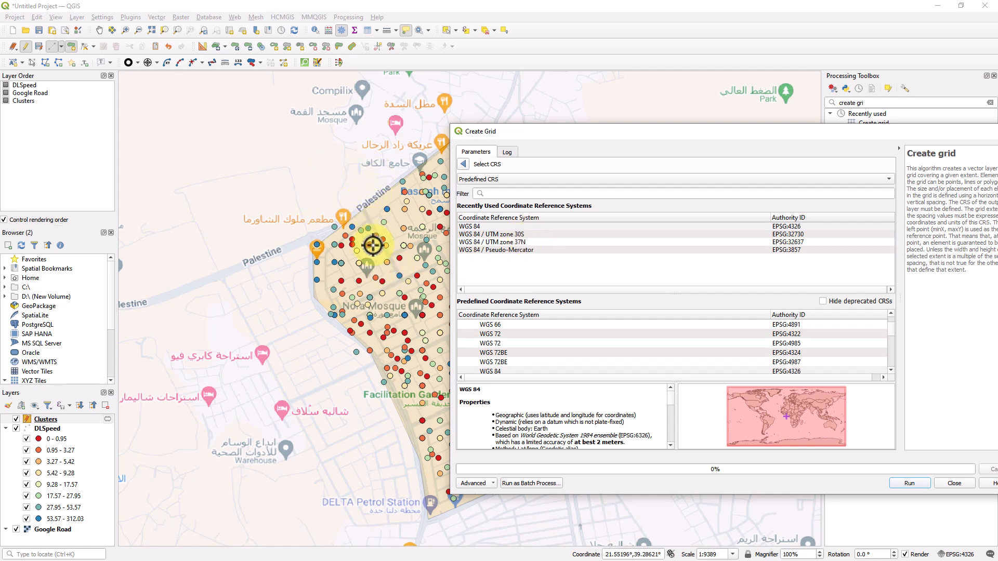
click(521, 242)
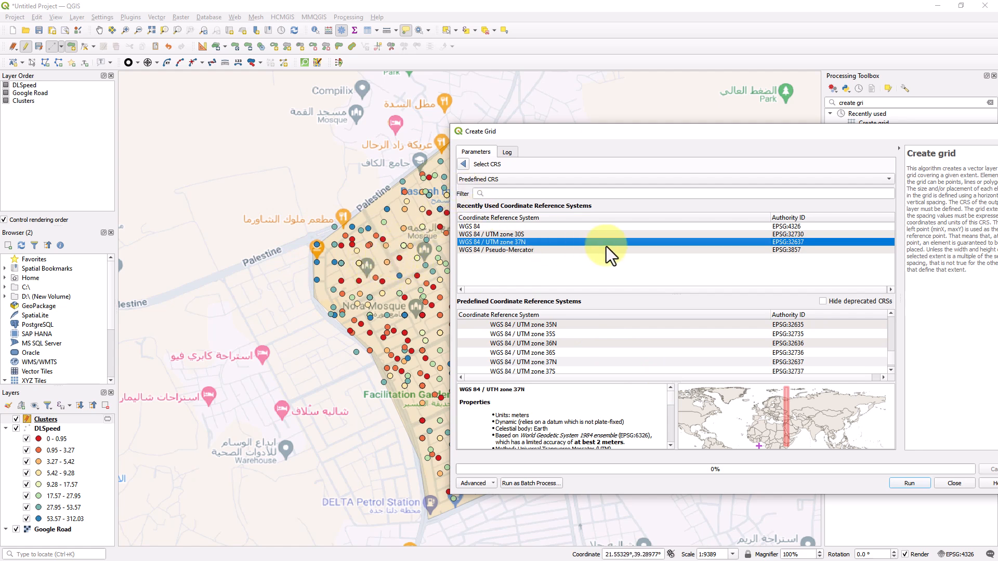
click(461, 163)
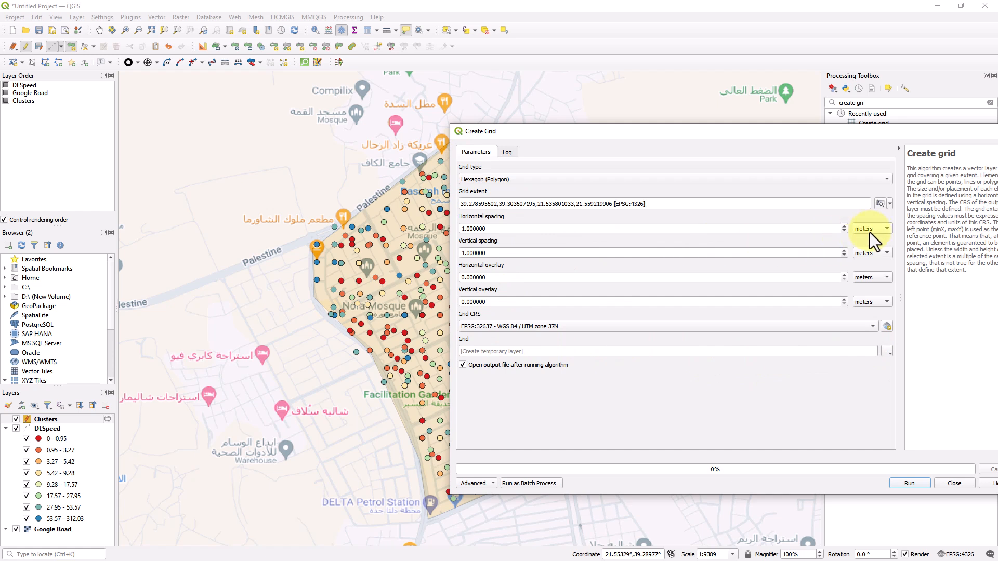
Set the grid's horizontal and vertical spacing to 150 meters and create it as a temporary layer
drag(516, 229, 438, 229)
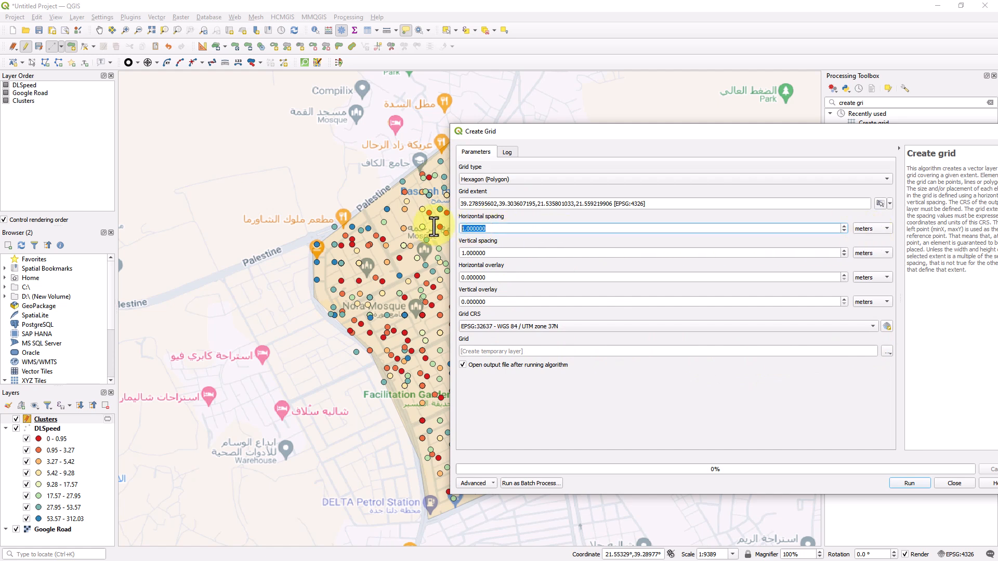
text(150)
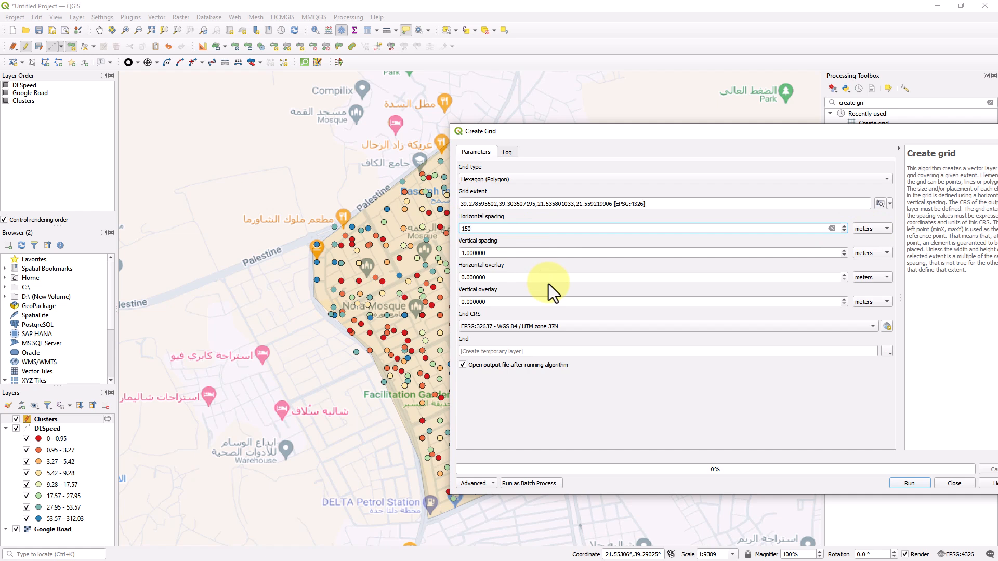
drag(507, 251, 445, 255)
text(150)
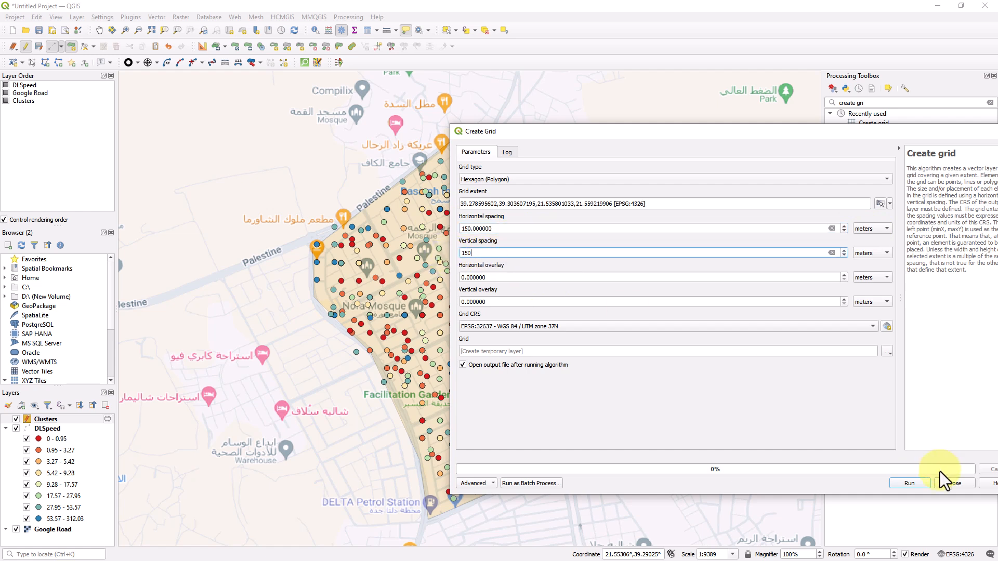
click(911, 483)
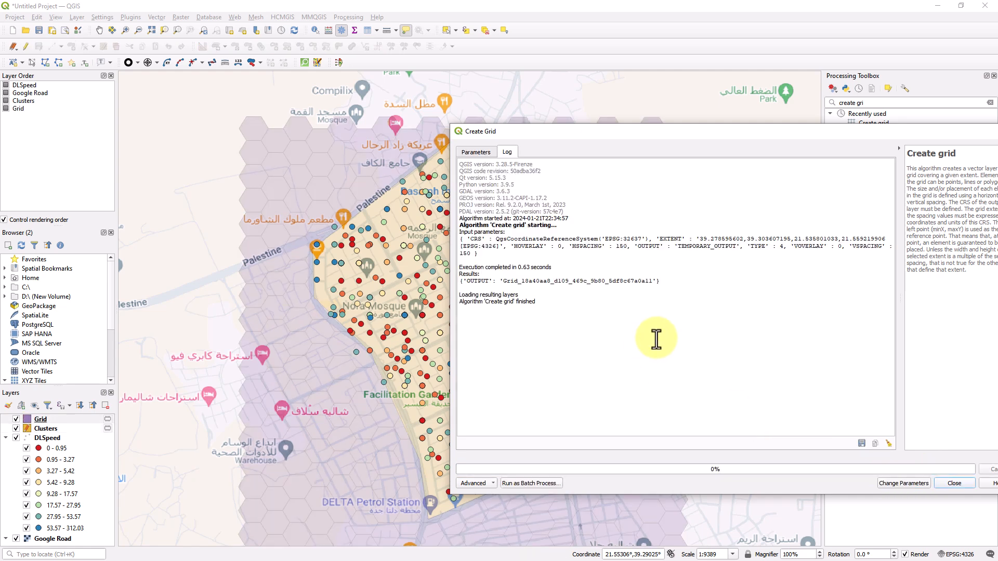
click(954, 483)
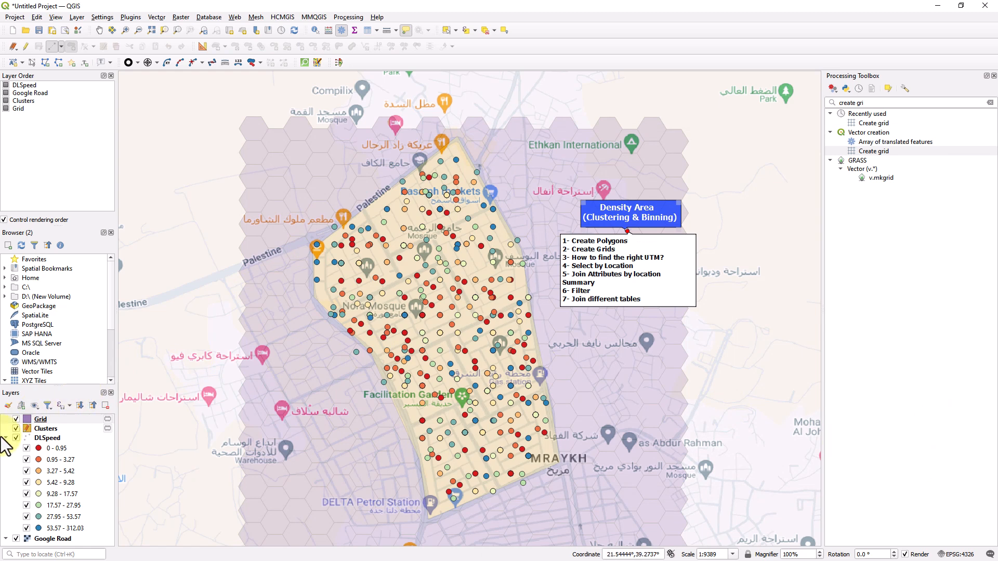
Hide the Clusters and DLSpeed layers, leaving the hexagonal grid over the Google Road map
click(16, 429)
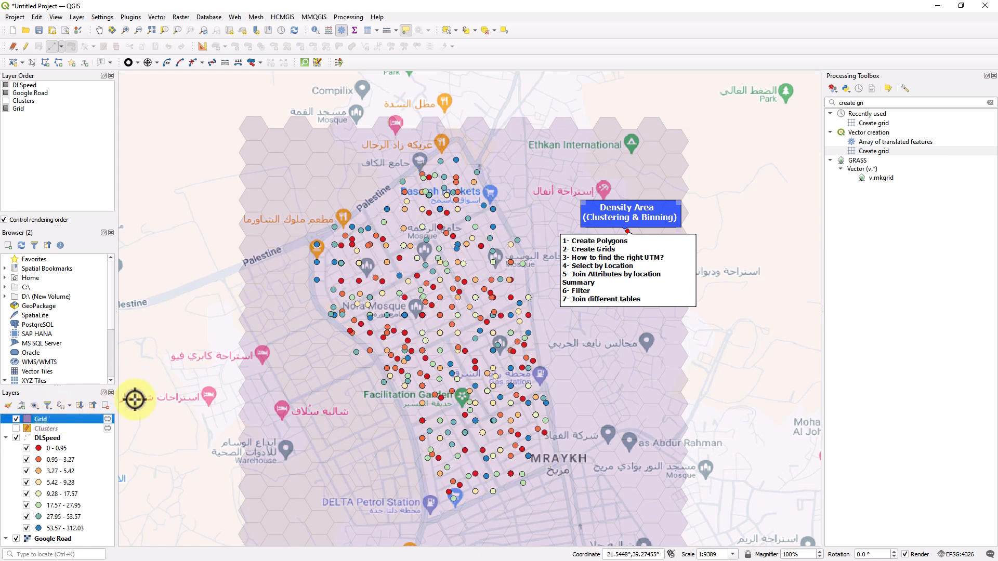
click(17, 437)
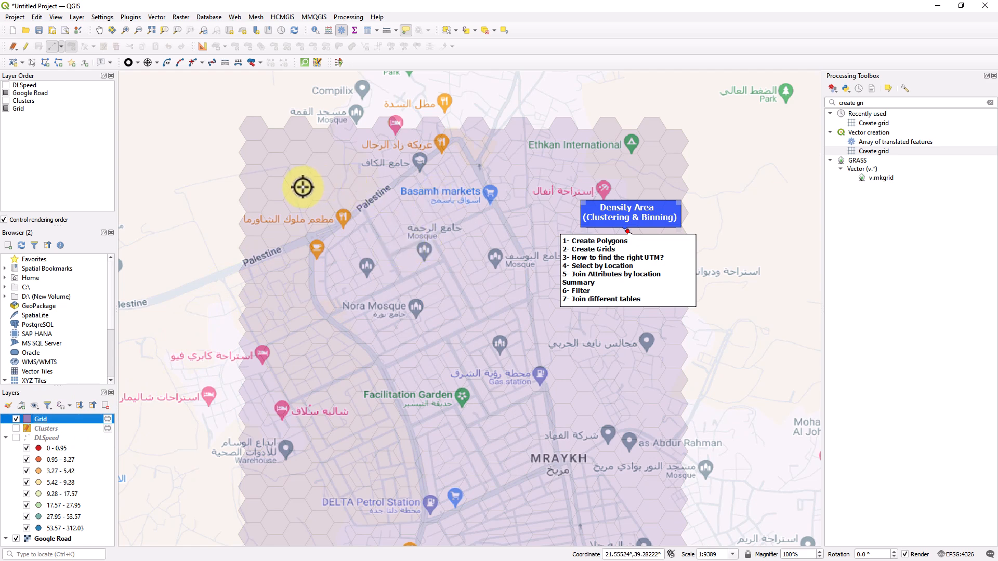
Measure the vertical height of a hexagon along the grid's western edge with the Measure Line tool
scroll(260, 212, up, 1)
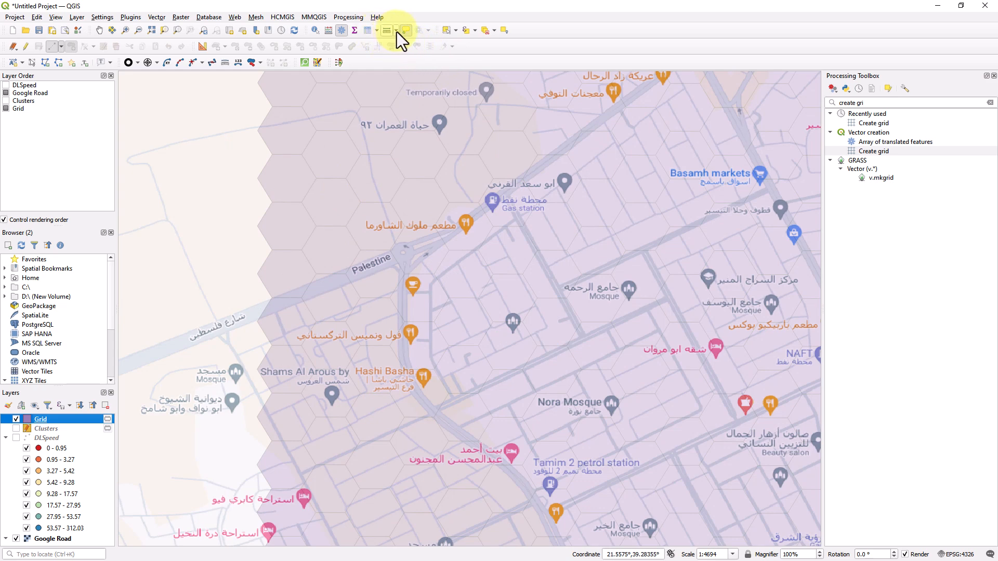
click(397, 32)
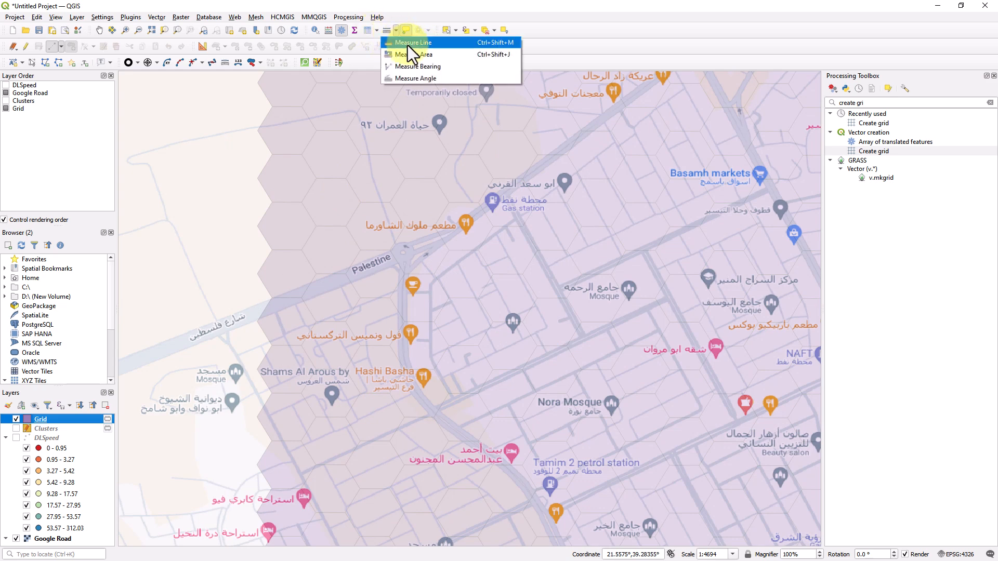
click(411, 43)
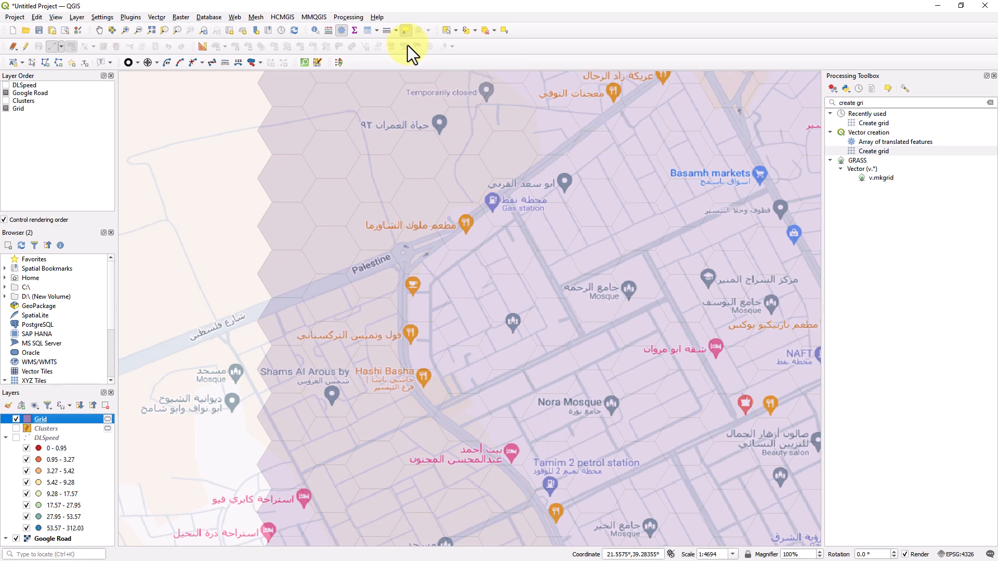
click(270, 249)
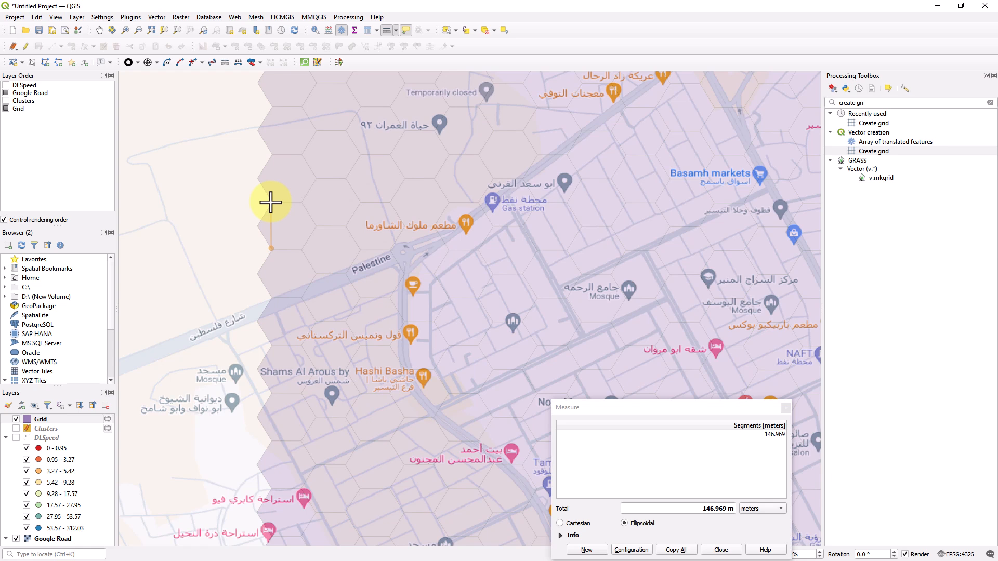
click(271, 202)
click(271, 201)
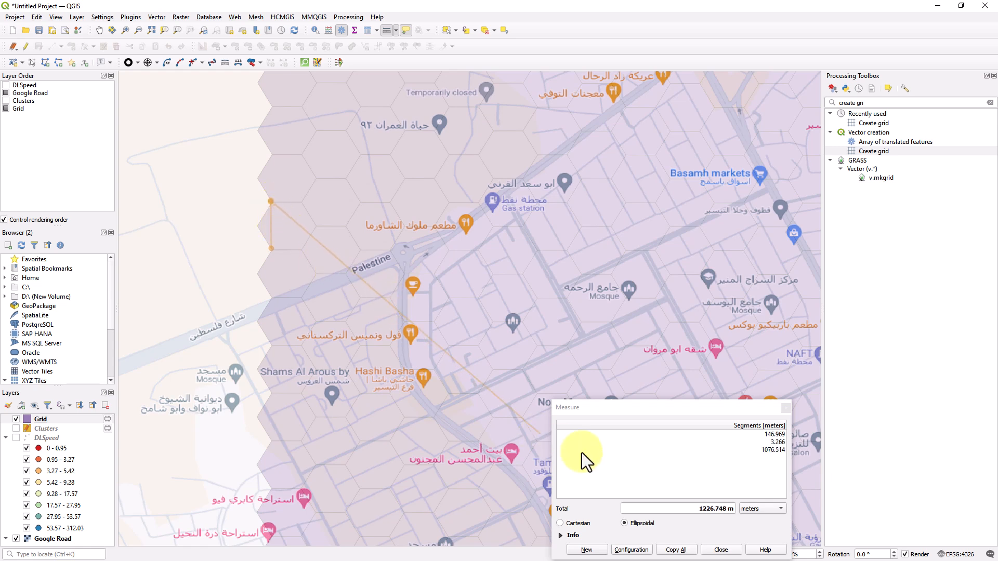
key(Escape)
drag(606, 404, 360, 175)
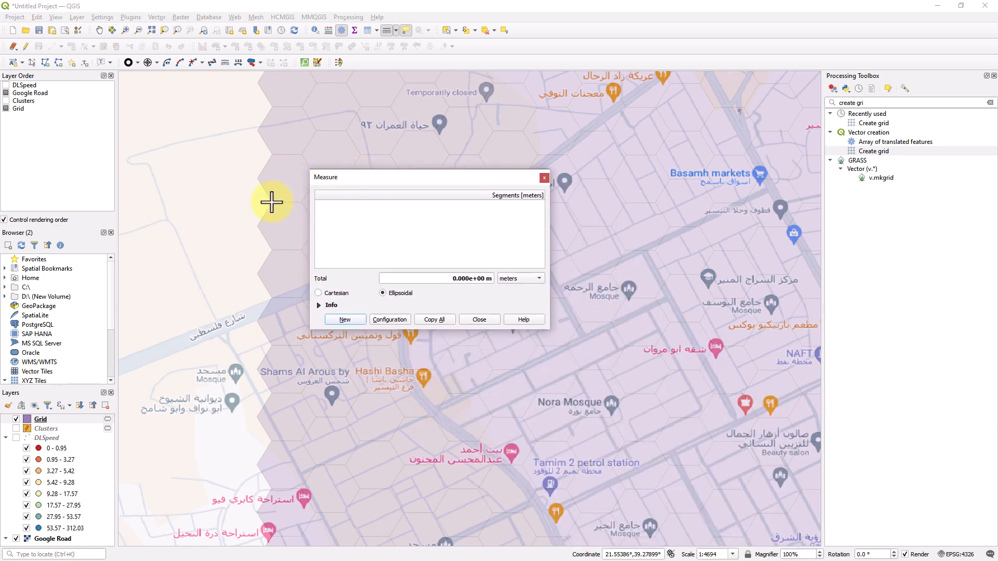
click(272, 202)
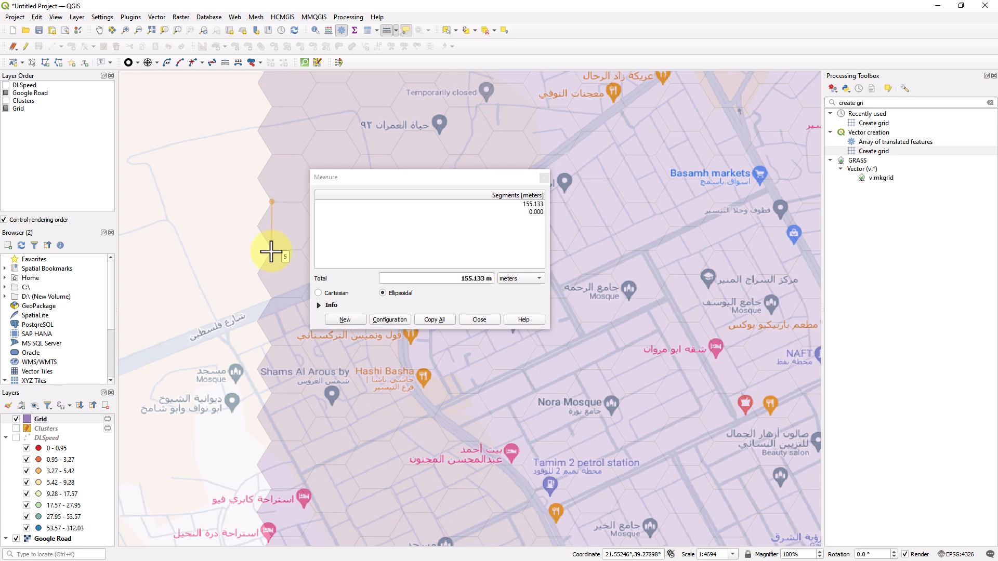
key(Escape)
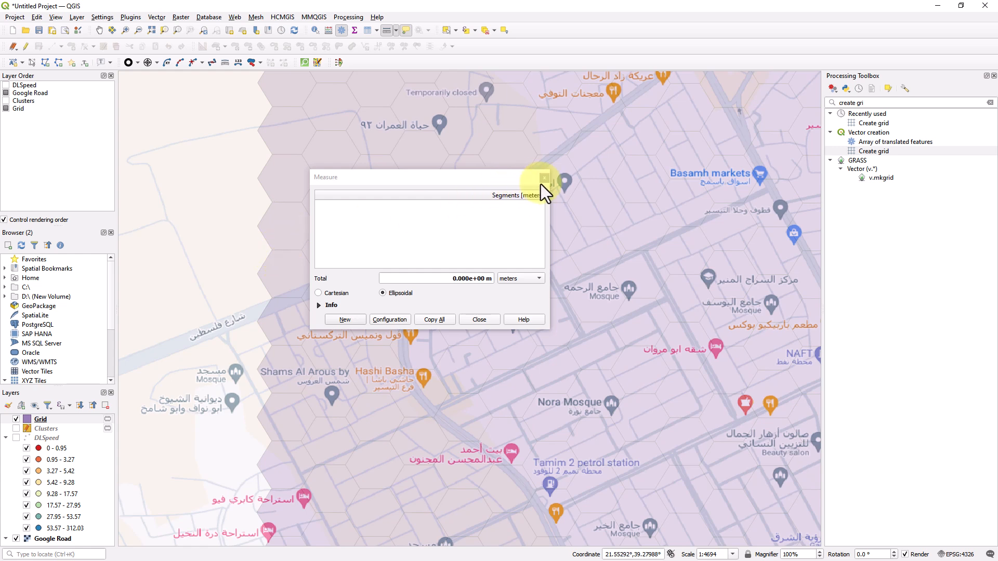
click(543, 178)
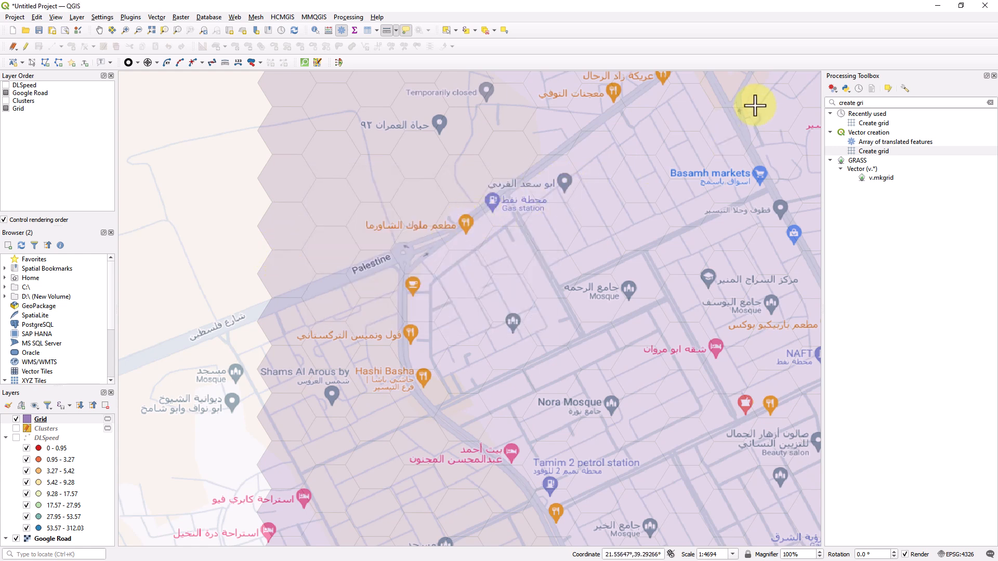
Switch to Google Earth Pro and search for Málaga, Spain
mouse_move(622, 243)
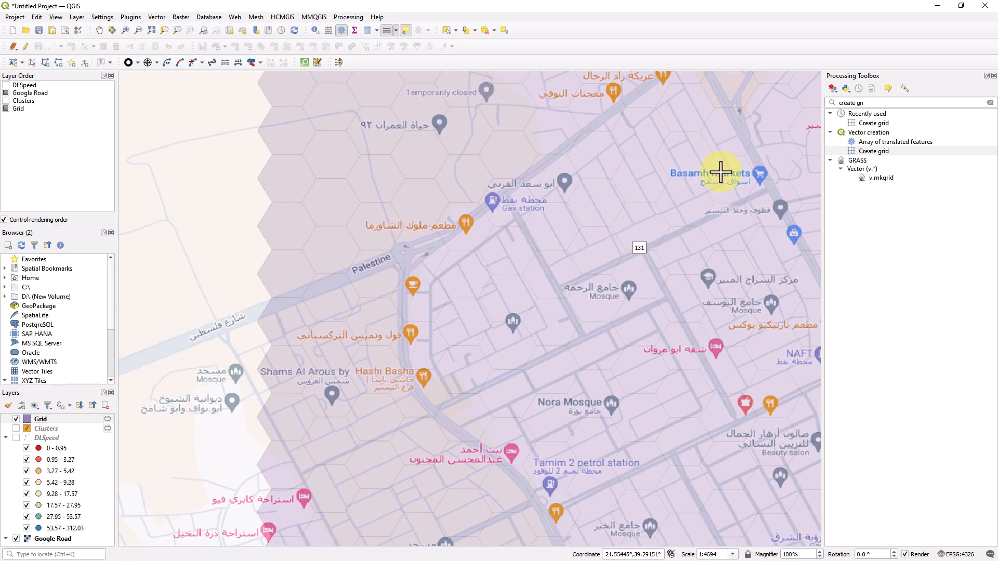
key(alt+Tab)
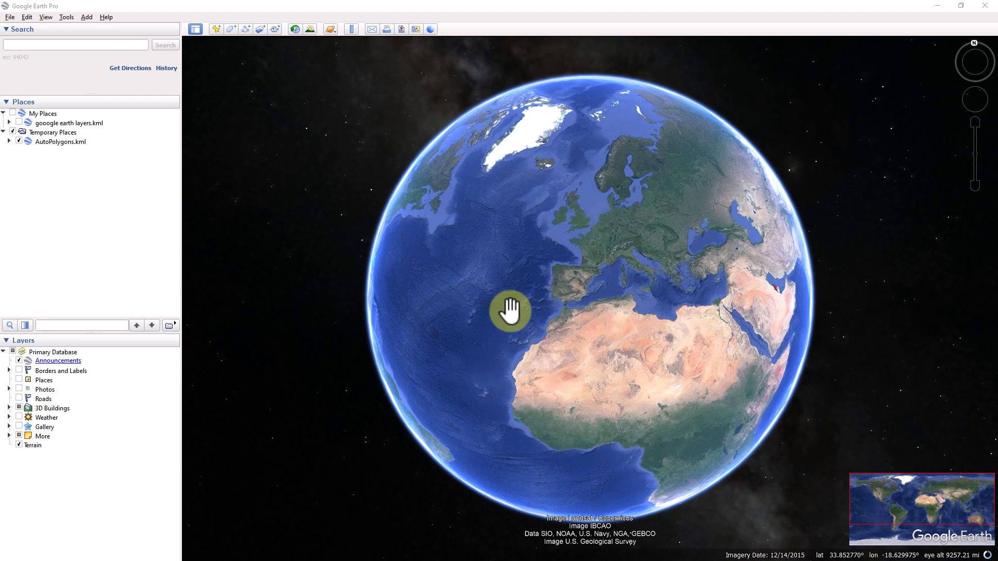
click(104, 45)
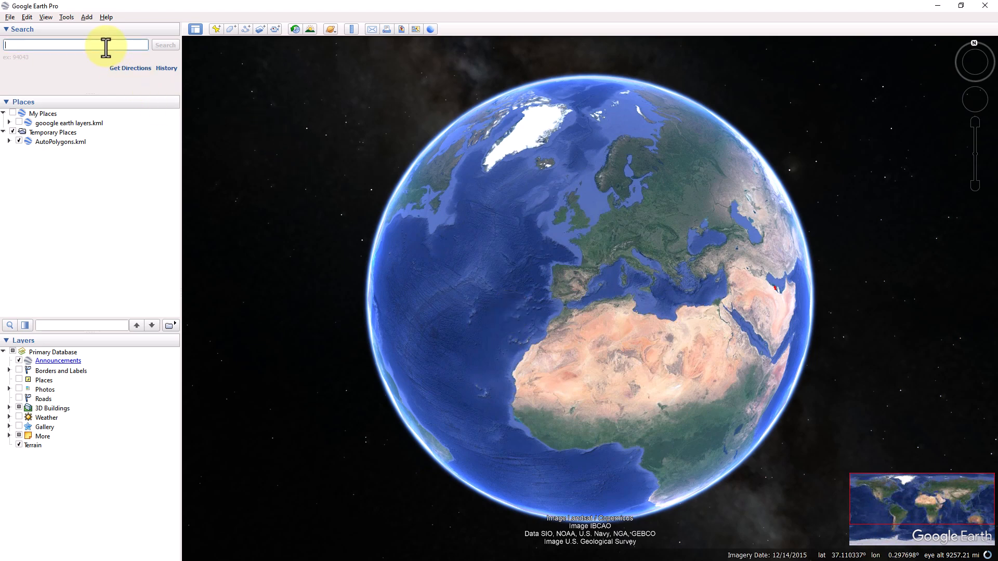
text(malaga)
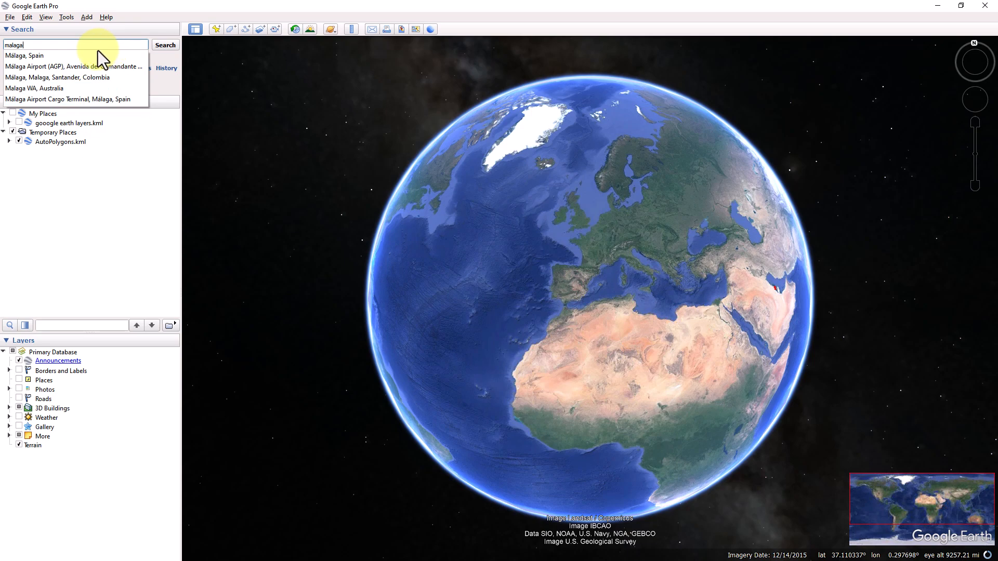
click(48, 58)
click(164, 45)
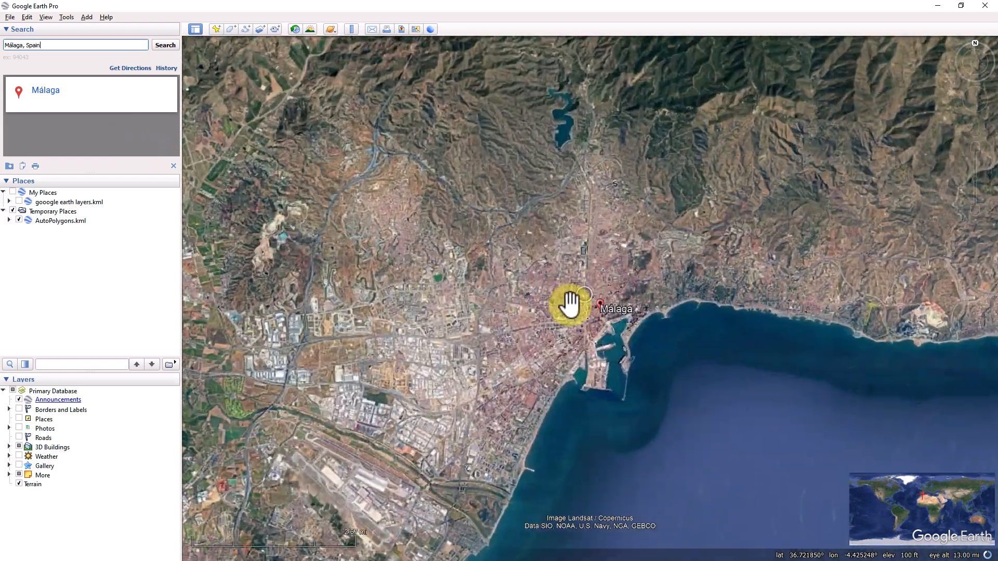
Add a placemark just northeast of the Málaga marker, at about latitude 36.7218° and longitude -4.4191°, keeping the default name
scroll(570, 305, up, 8)
drag(572, 296, 417, 262)
click(216, 30)
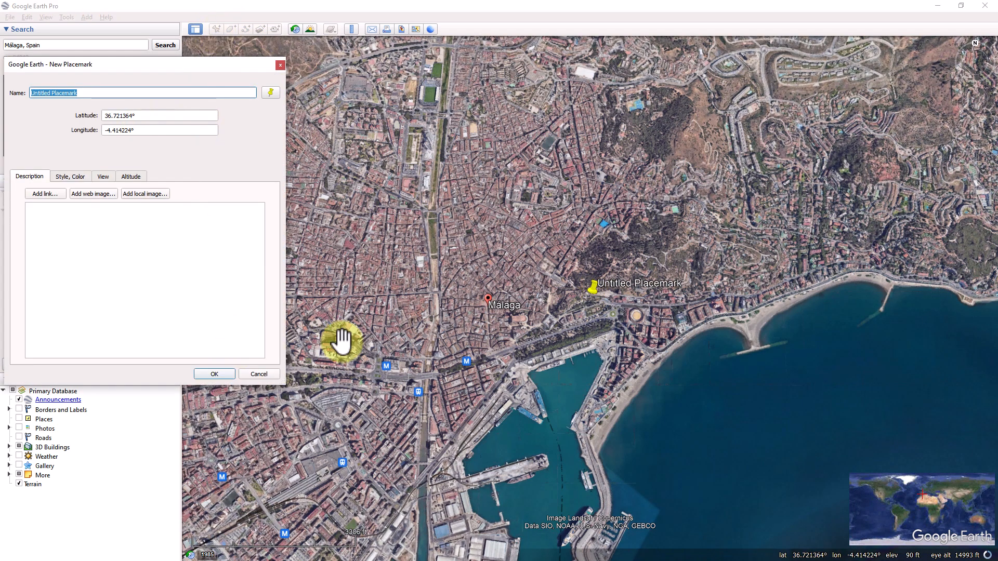
drag(591, 289, 527, 285)
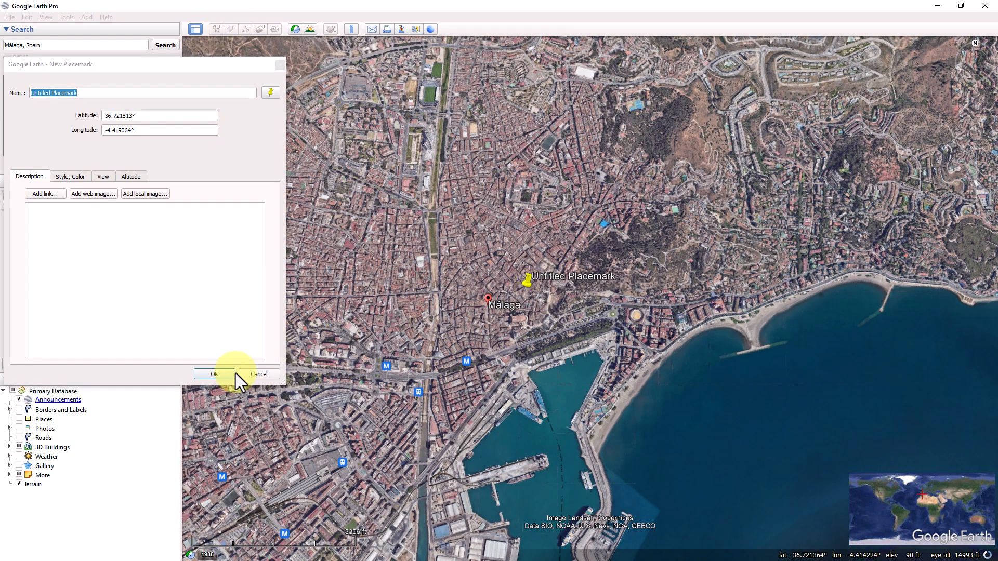
click(214, 374)
Change the Lat/Long display format to Universal Transverse Mercator in the program options and apply it
click(66, 17)
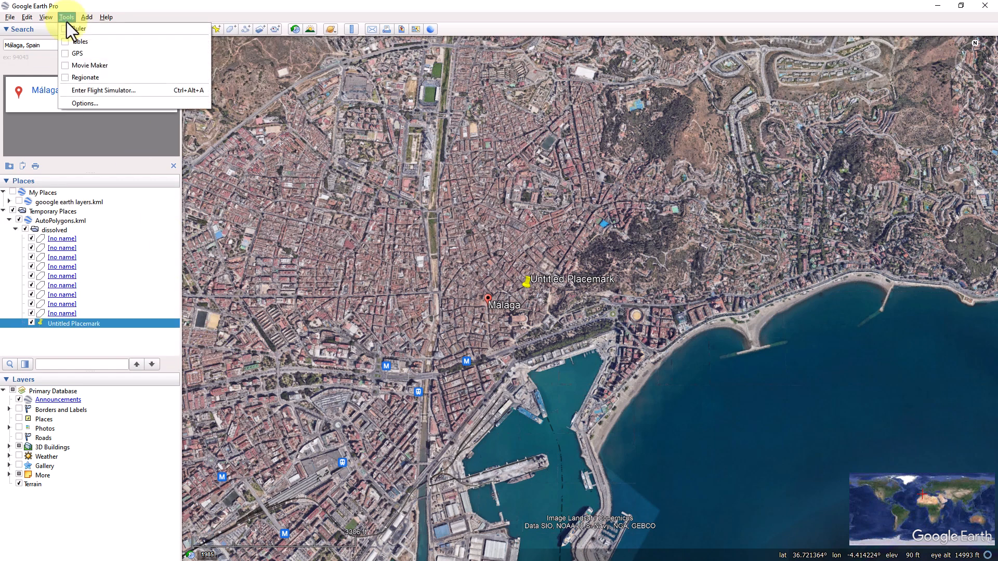
click(83, 103)
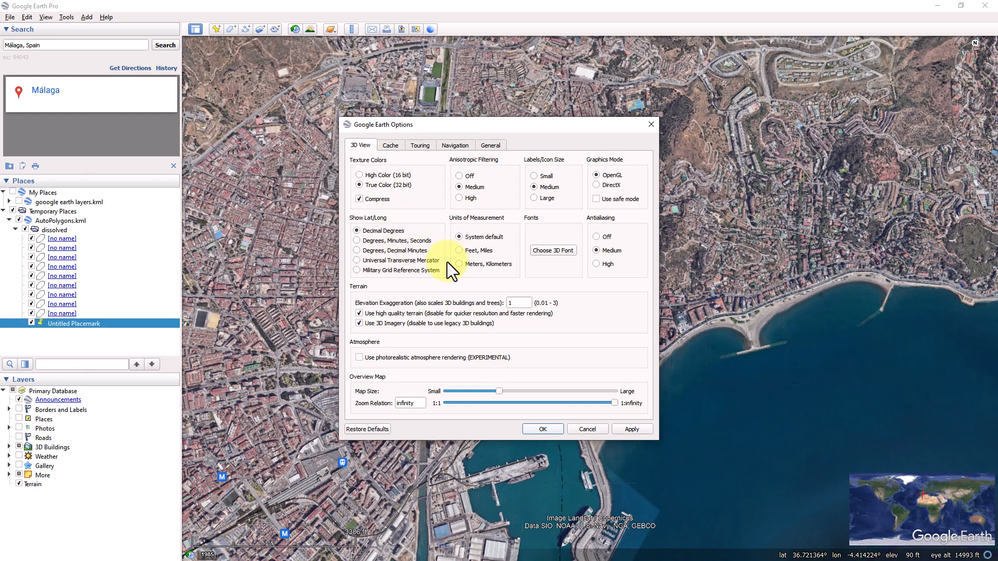
click(410, 261)
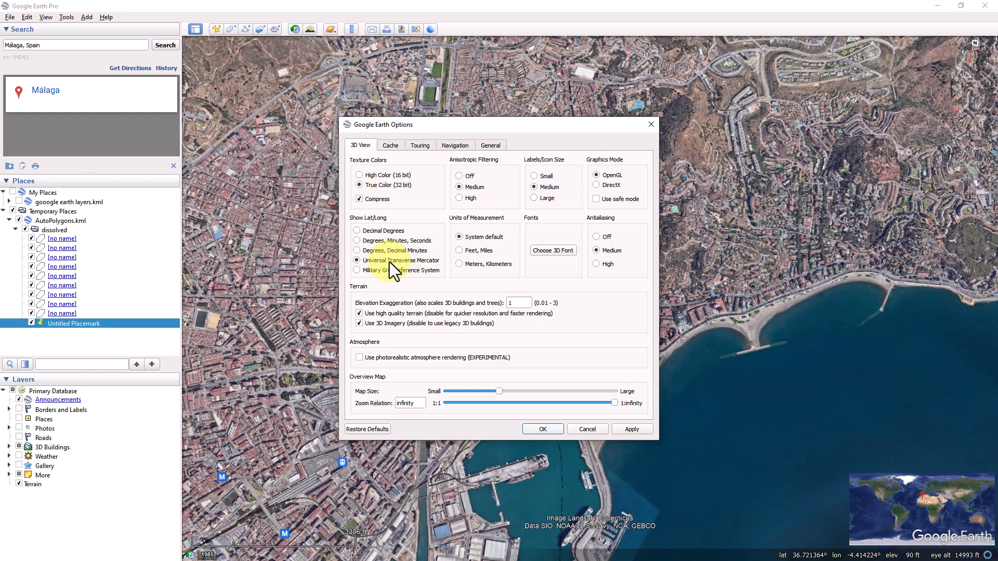
click(628, 431)
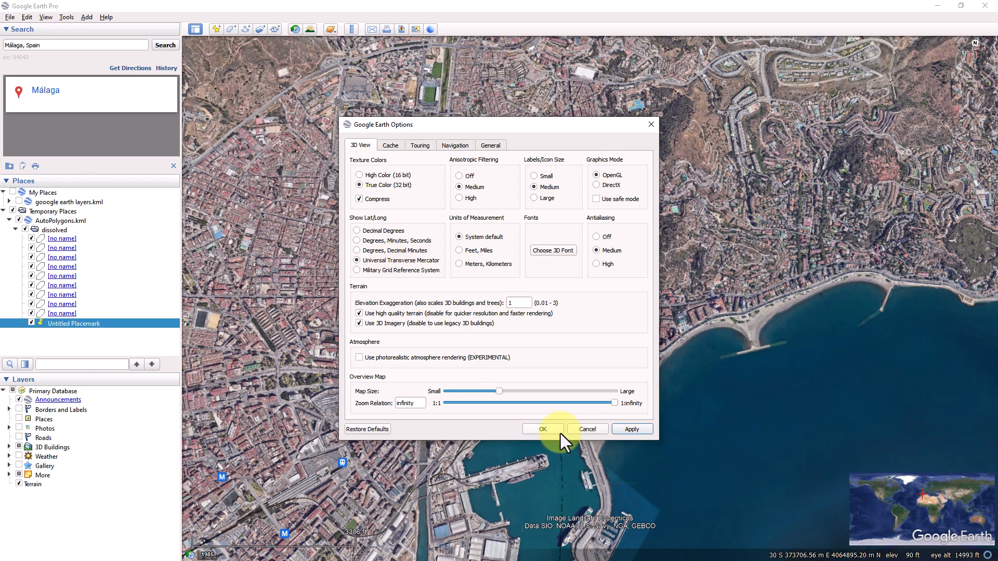
click(553, 431)
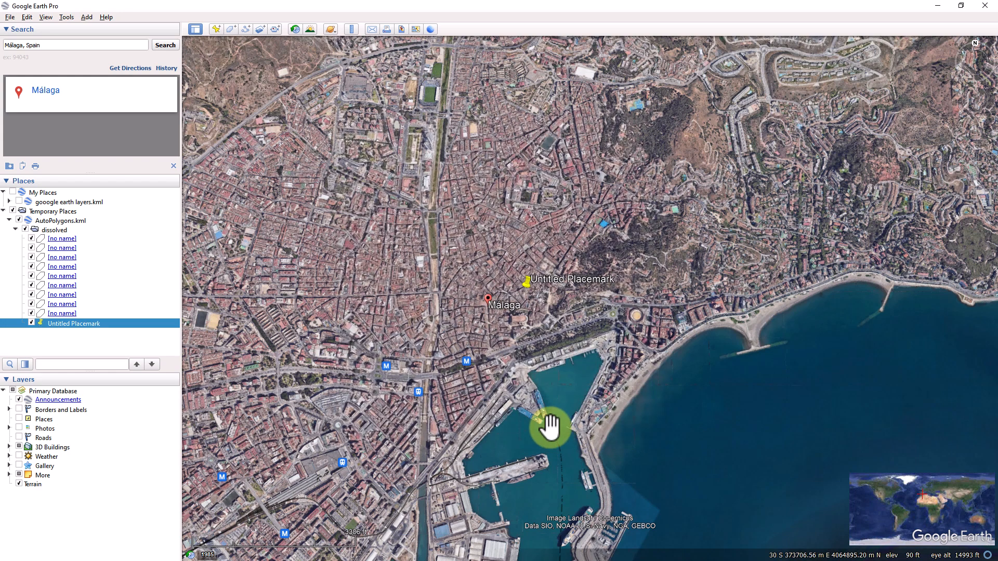
Open the new placemark's properties and read its UTM zone
right_click(526, 284)
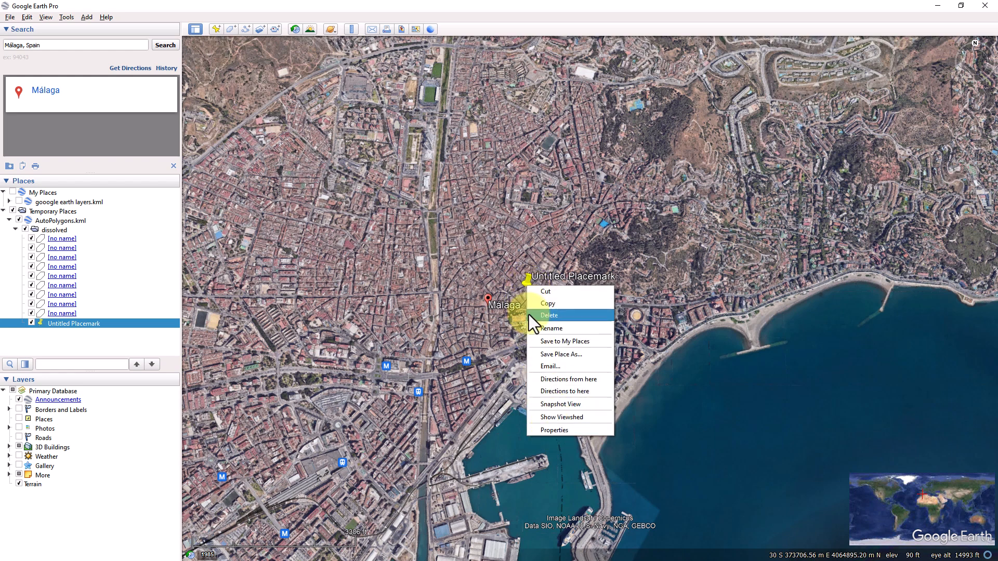
click(543, 429)
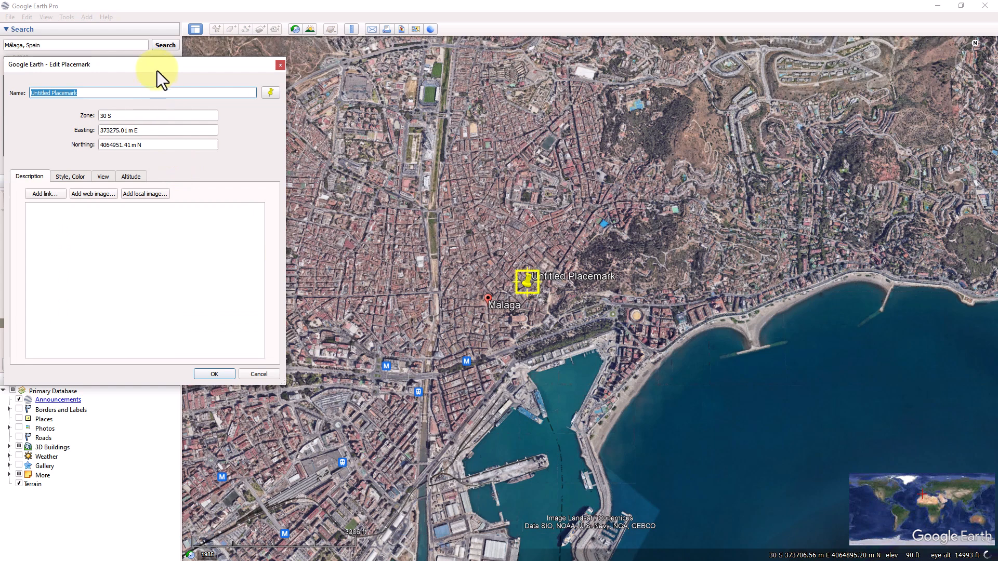
drag(159, 64, 266, 76)
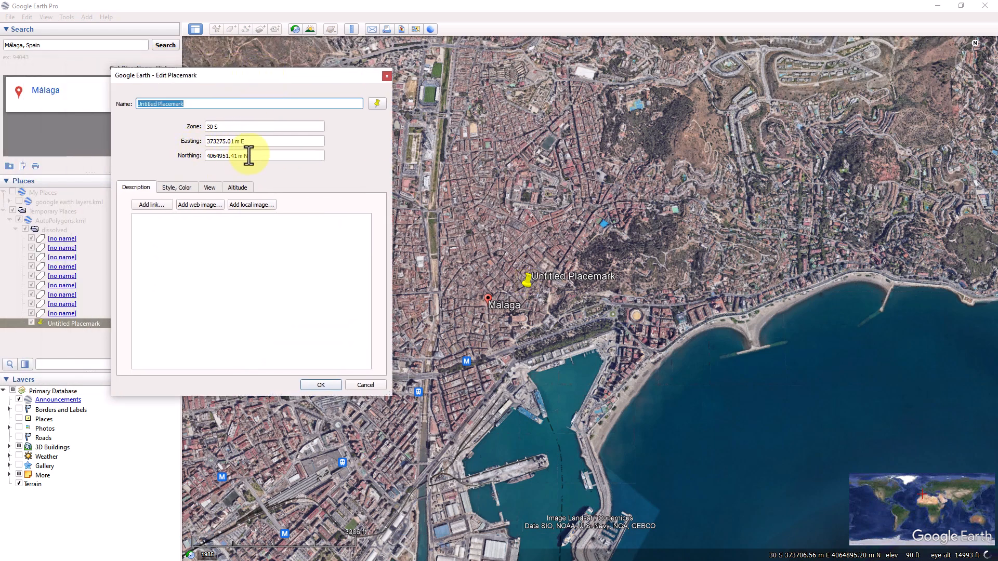
Examine the placemark's UTM zone and easting, plus the latitude and longitude of its view, and close its properties
drag(251, 144, 196, 143)
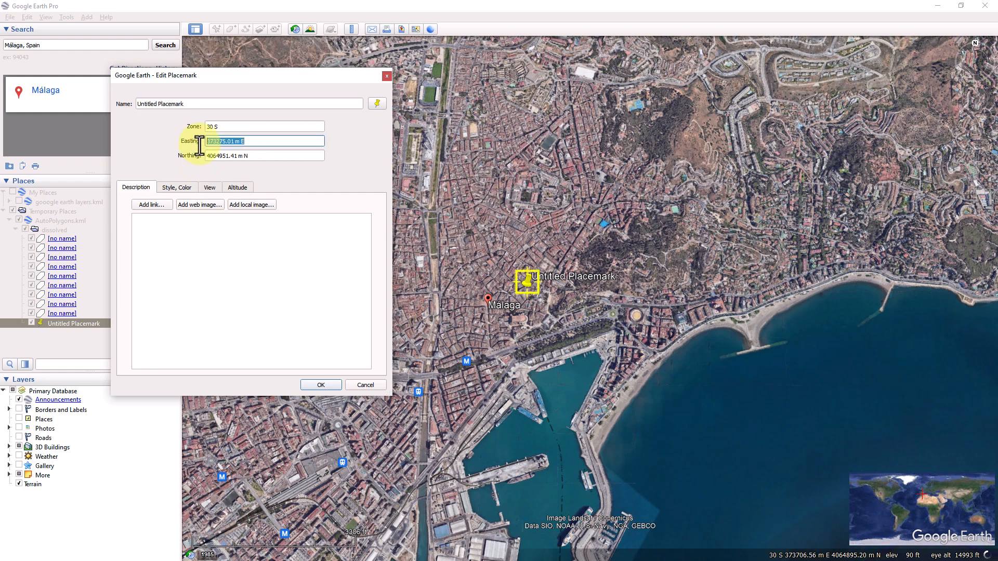
click(220, 128)
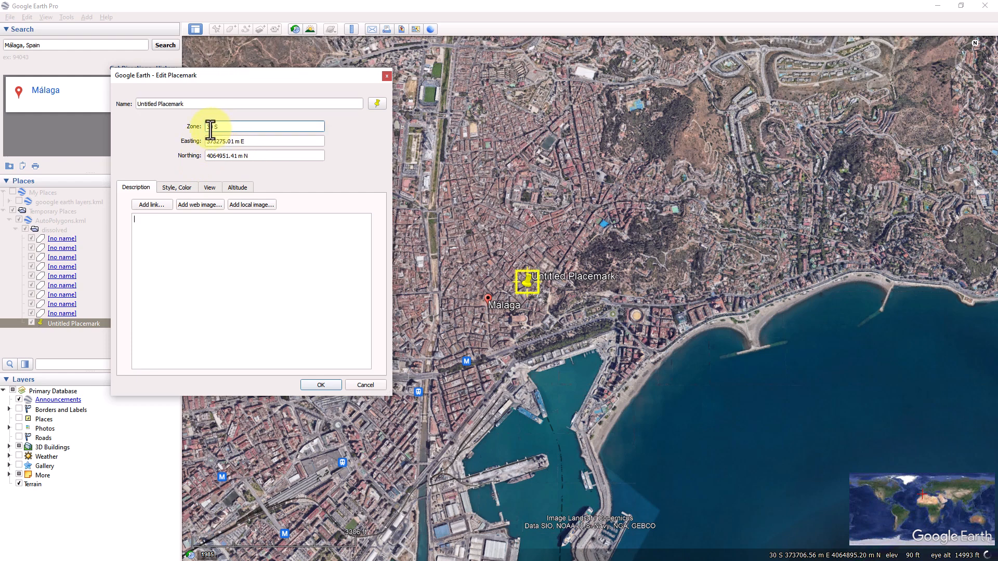
double_click(210, 126)
click(242, 131)
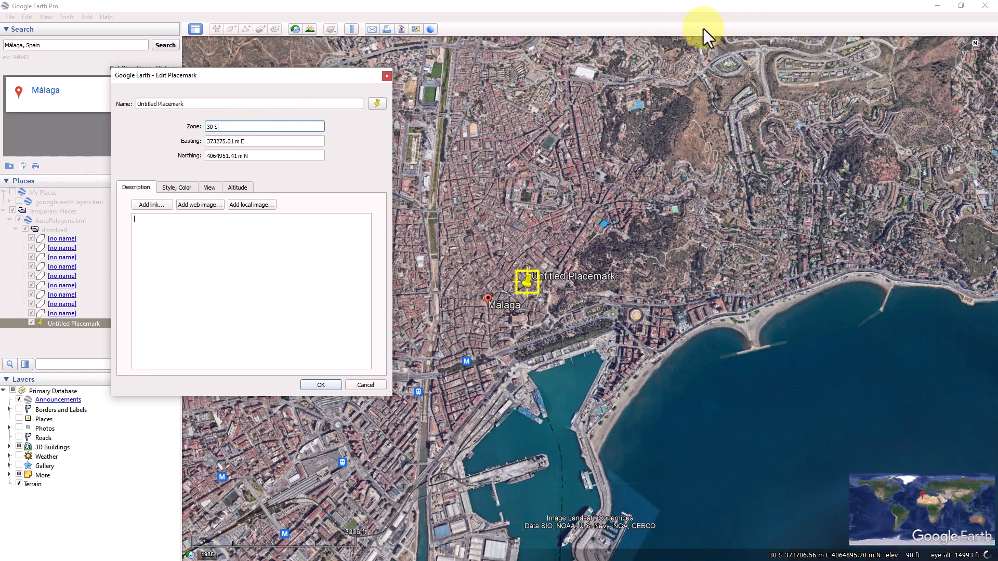
click(213, 189)
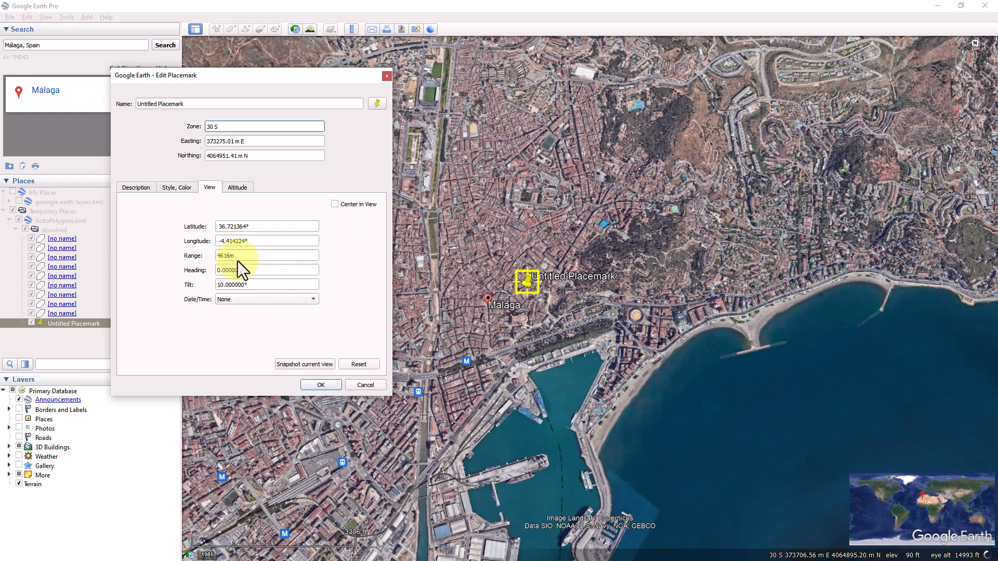
drag(262, 240, 189, 245)
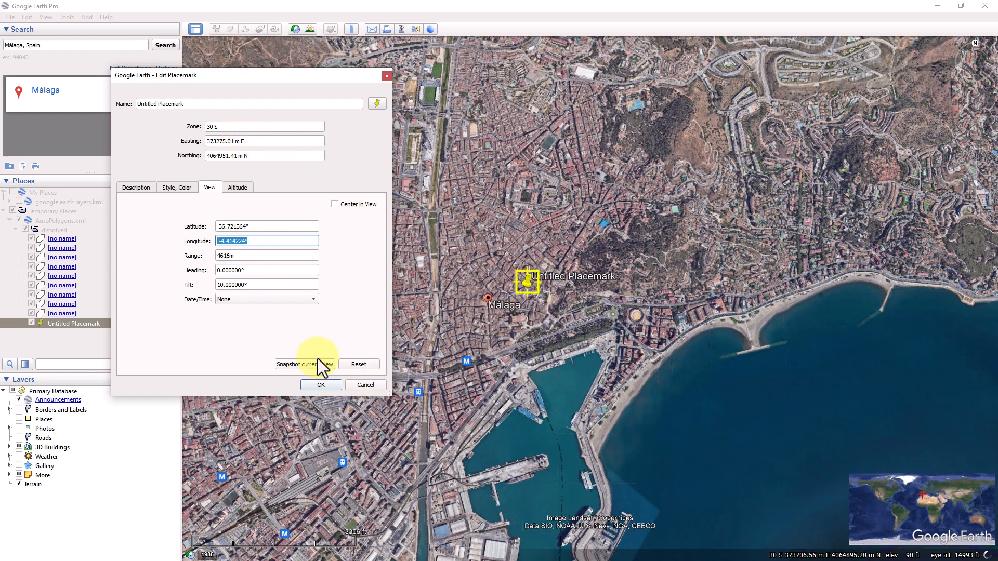
click(321, 384)
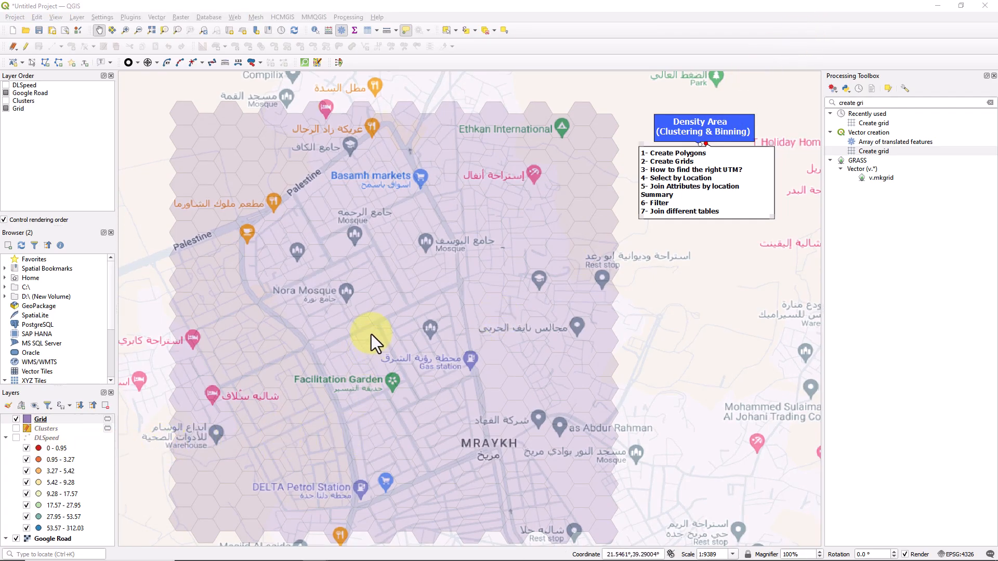
Back in QGIS, turn on the DLSpeed and Clusters layers over the hexagonal grid
click(16, 438)
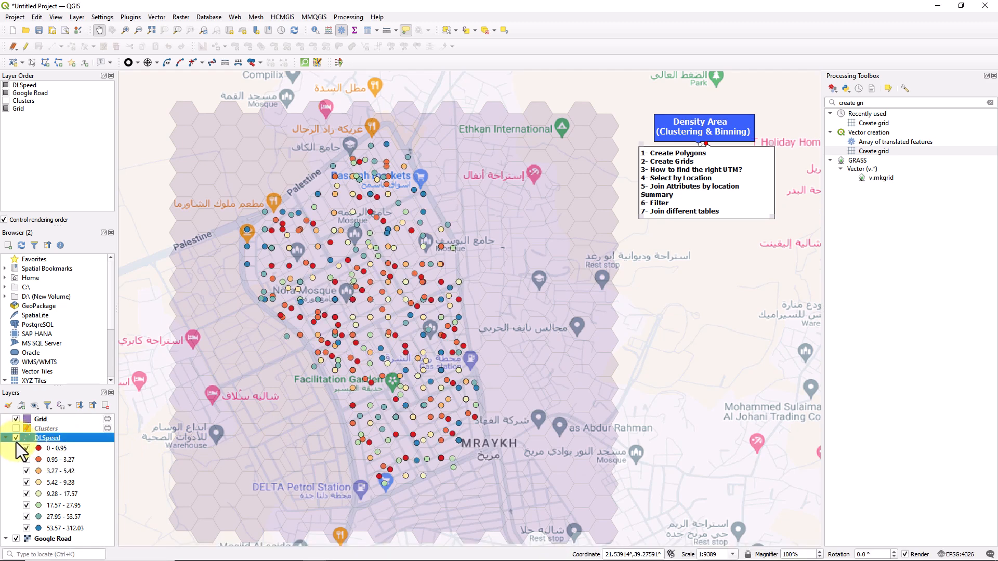
click(16, 429)
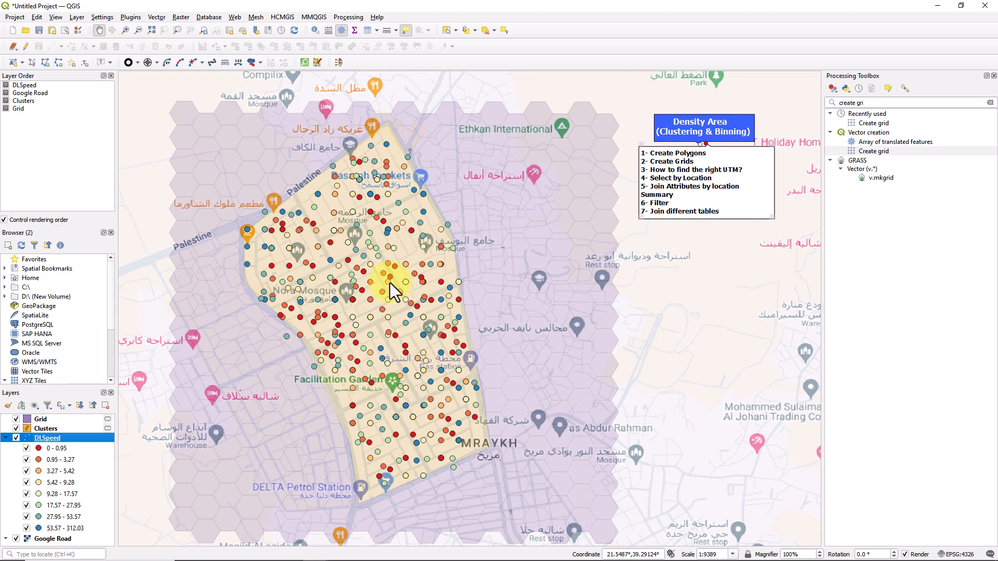
Select the Grid layer's features that intersect the Clusters layer with Select by Location, creating a new selection
click(503, 32)
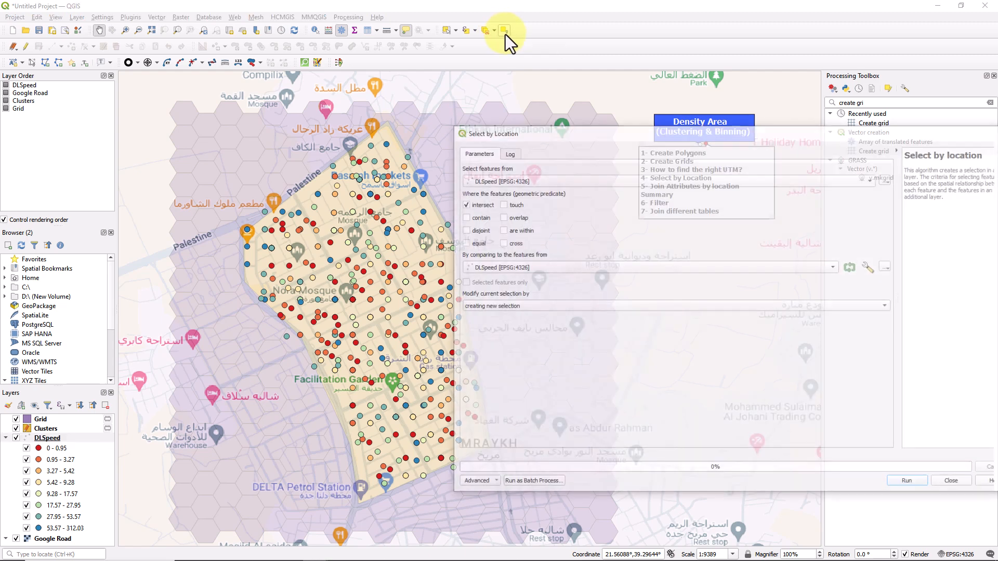
drag(549, 133, 479, 134)
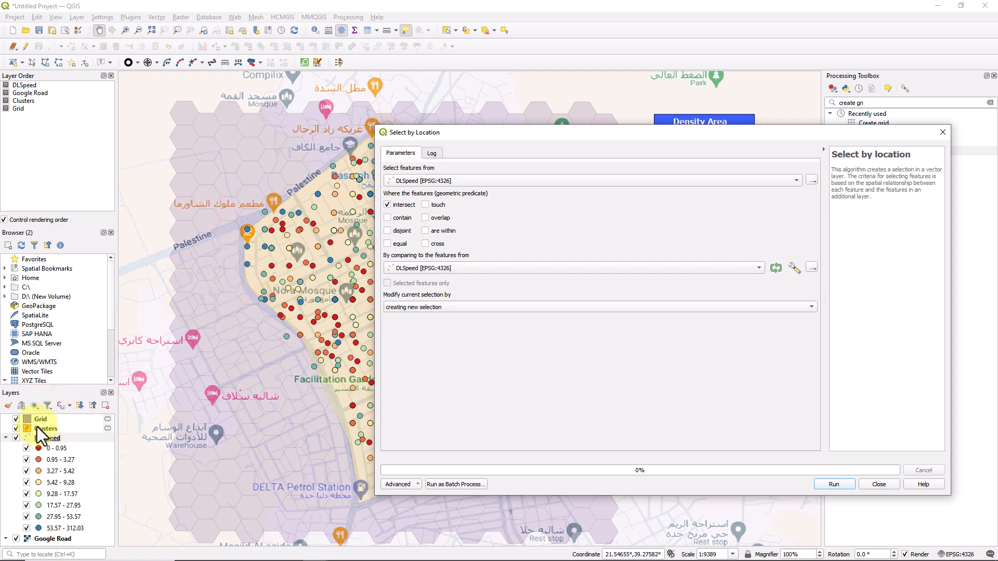
click(532, 181)
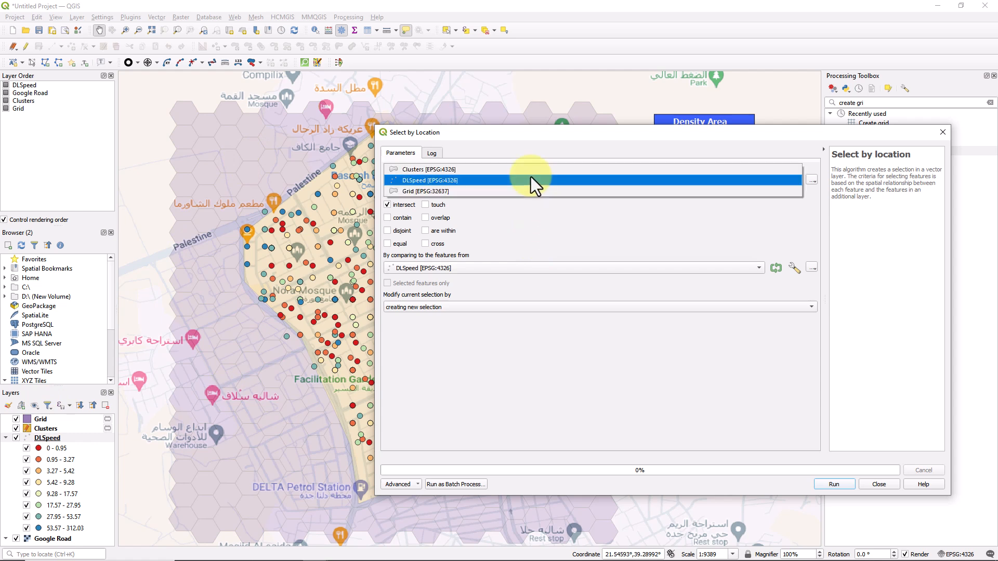
click(447, 191)
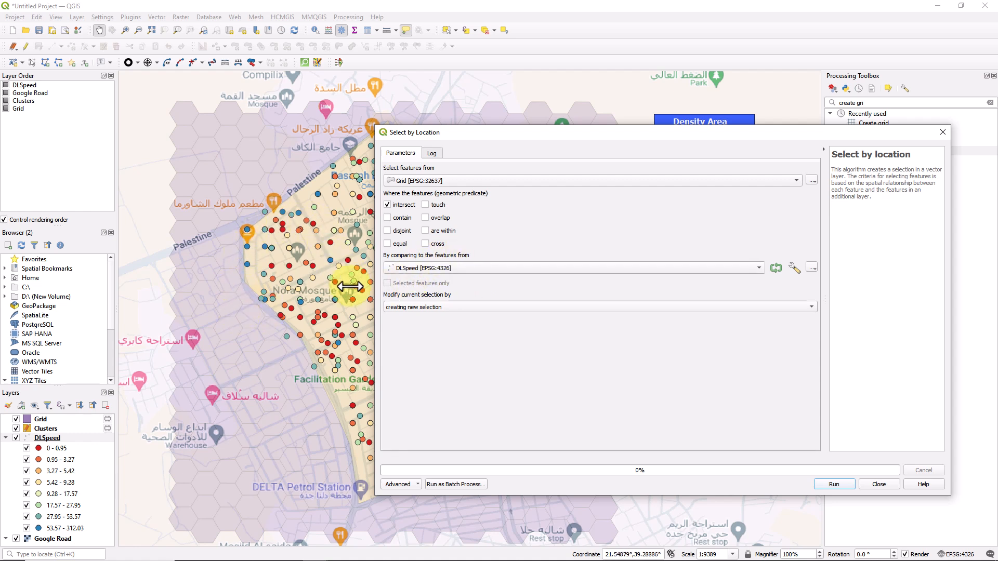
click(469, 270)
click(446, 259)
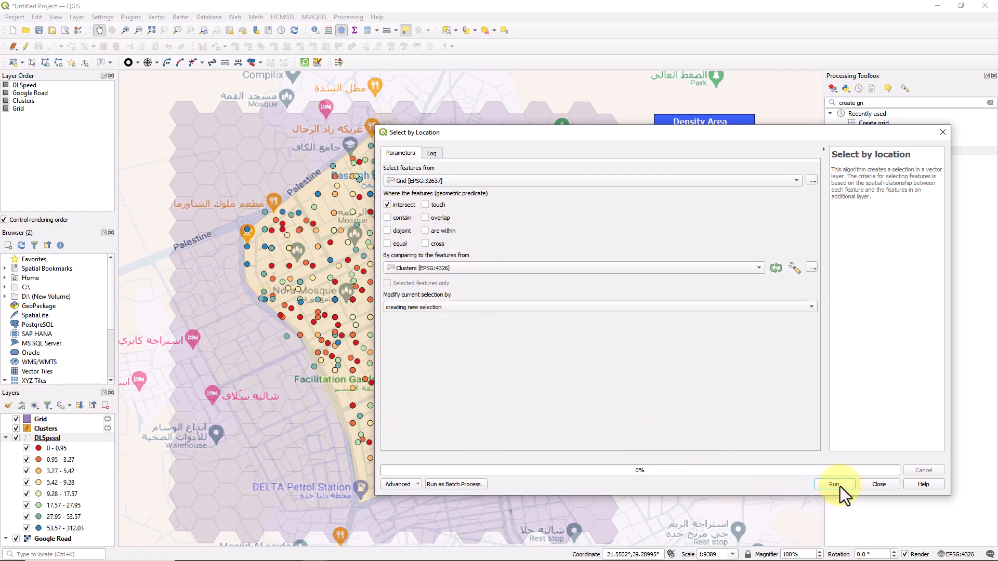
drag(504, 133, 573, 186)
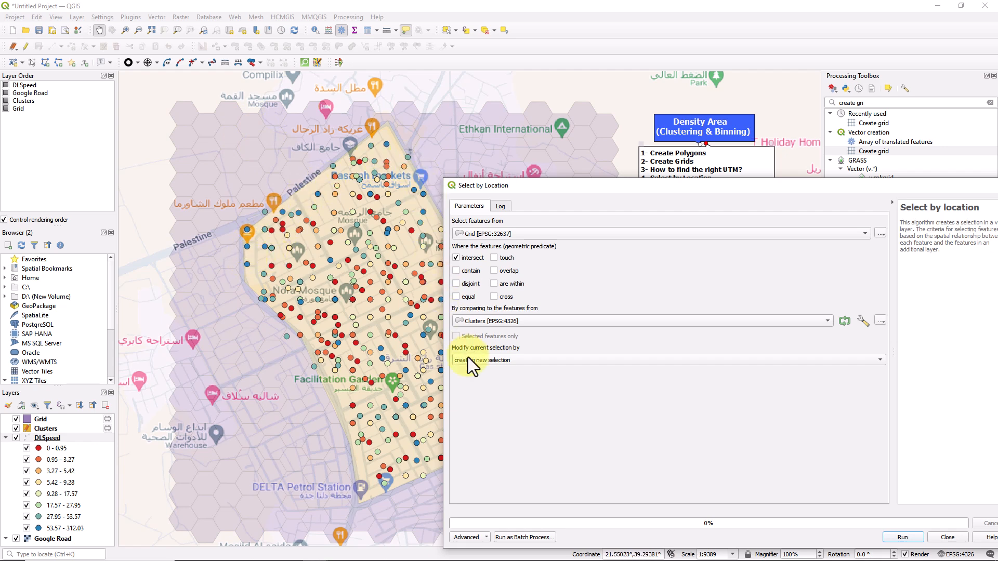
click(901, 539)
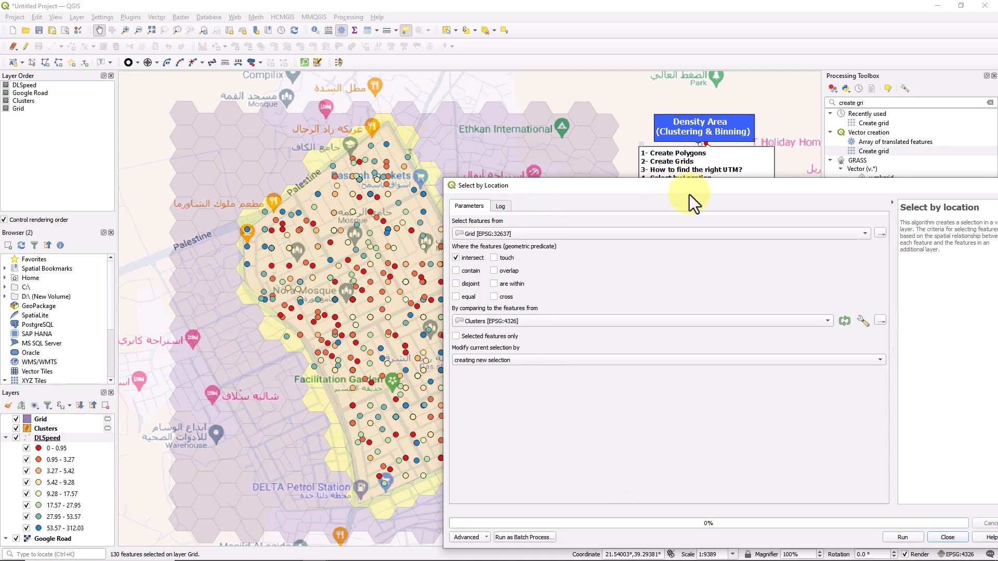
drag(690, 191, 597, 169)
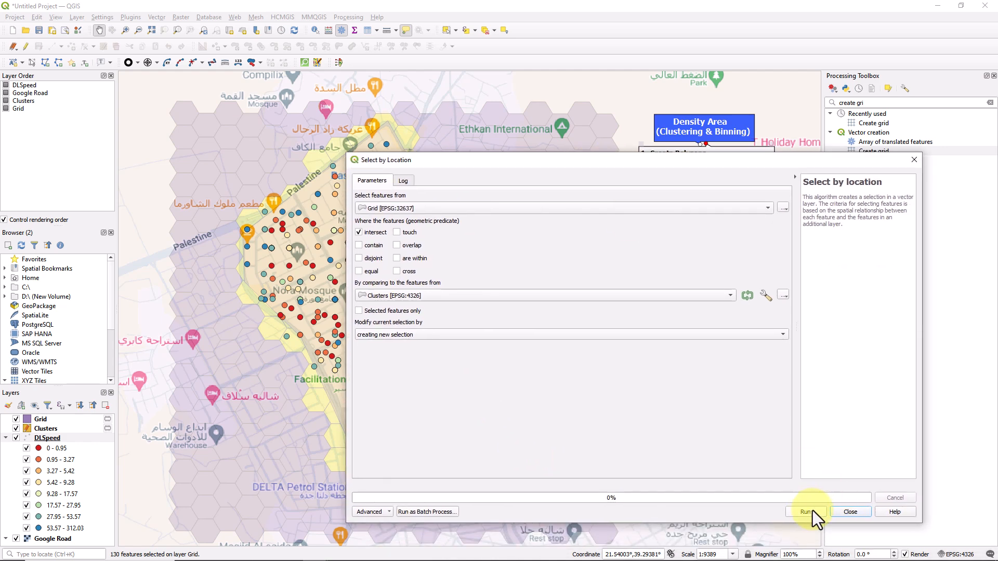
click(864, 512)
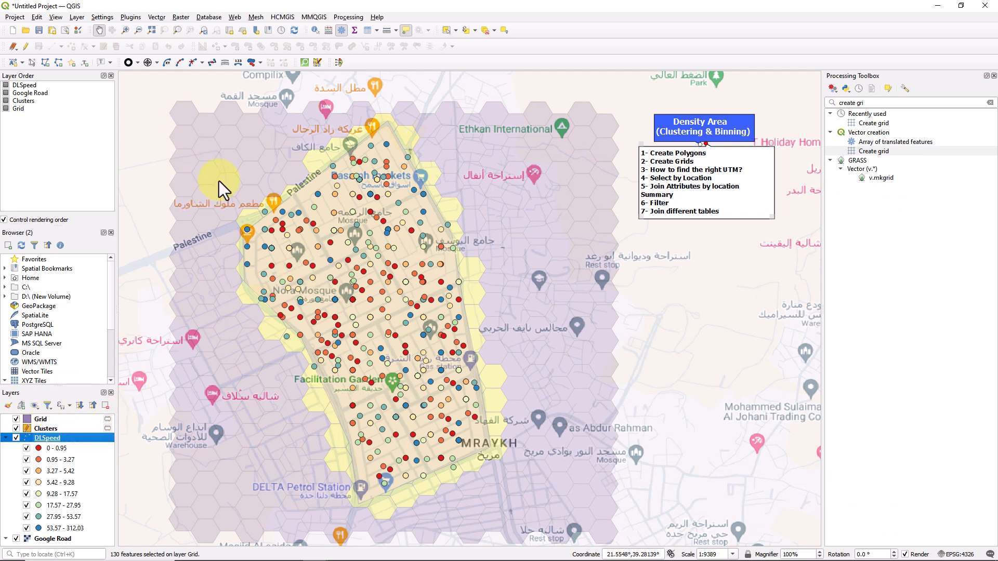
Hide the Clusters and DLSpeed layers and collapse the DLSpeed legend
click(15, 429)
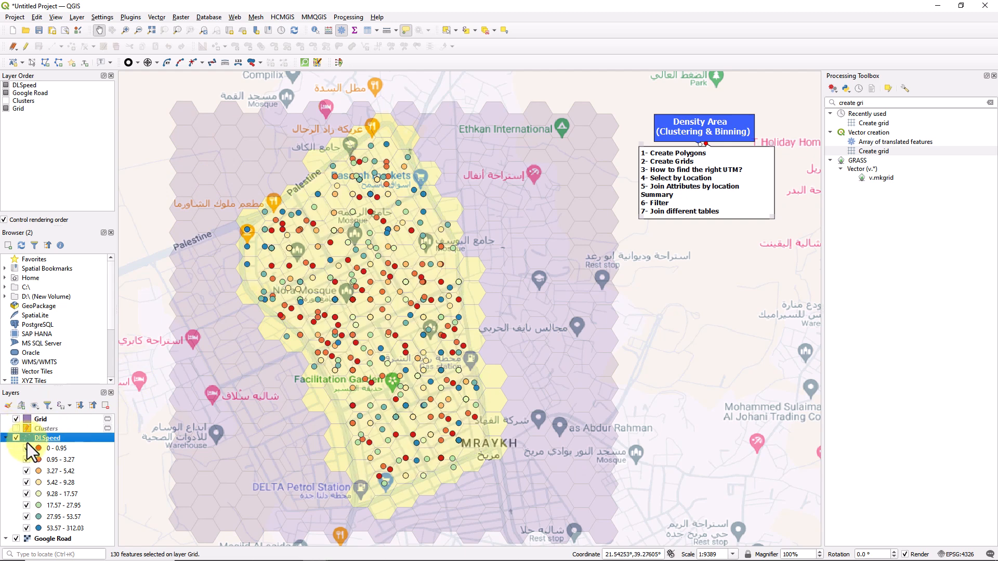
click(17, 438)
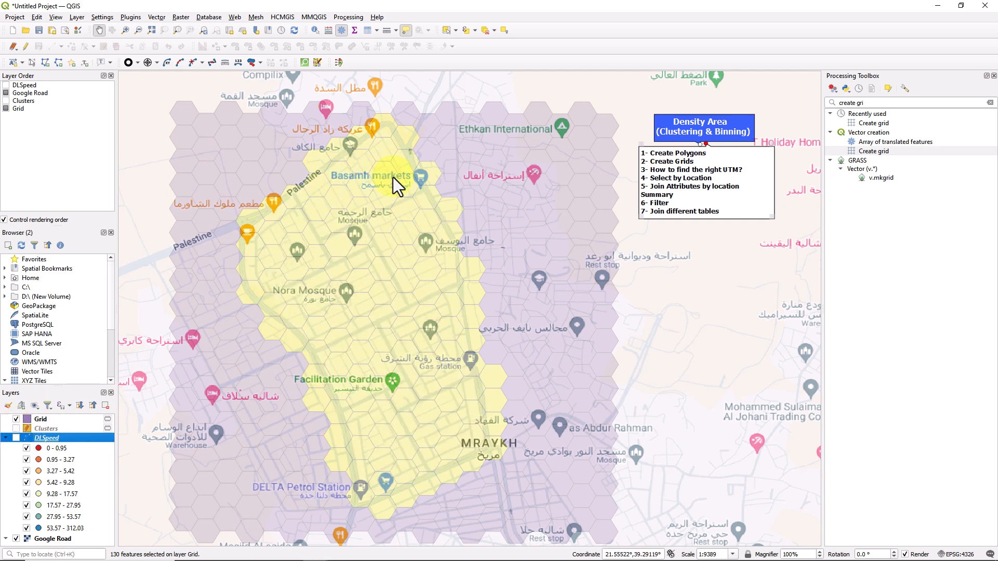
click(6, 438)
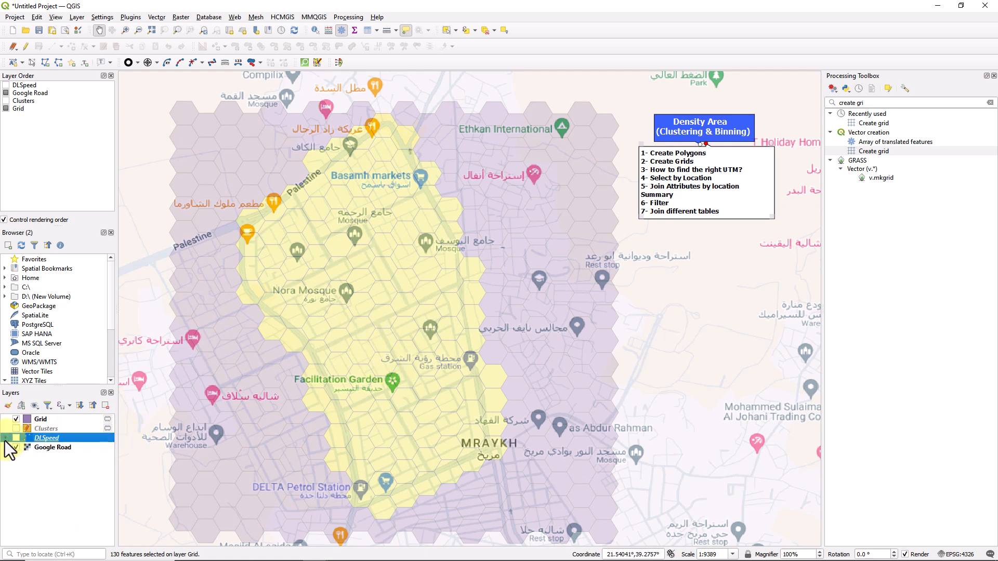
click(55, 419)
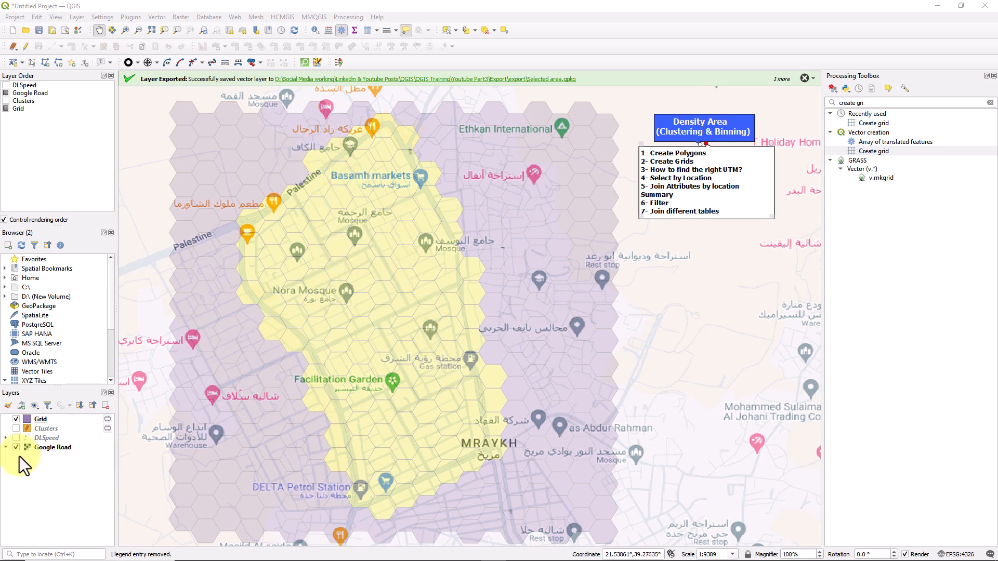
click(17, 438)
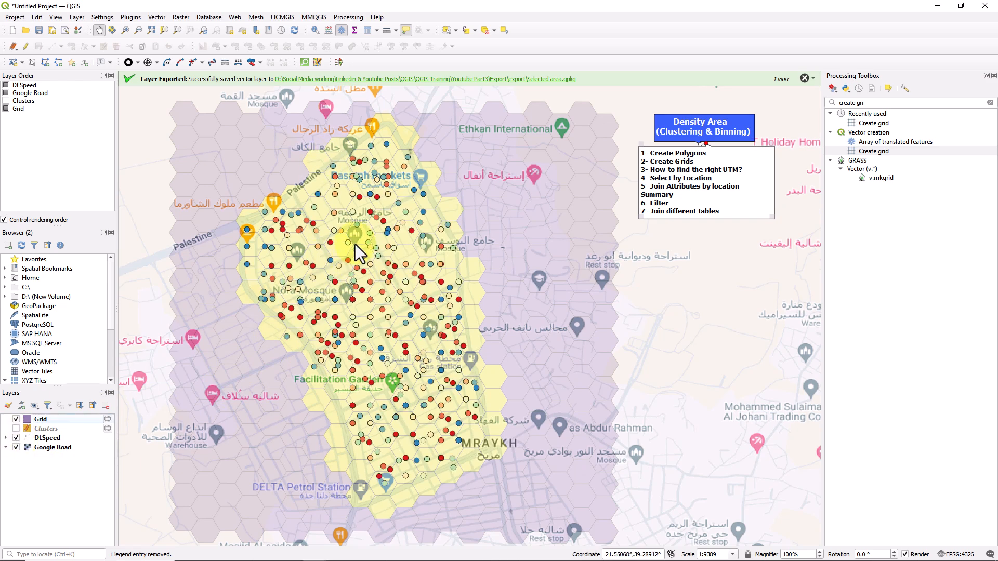
click(16, 438)
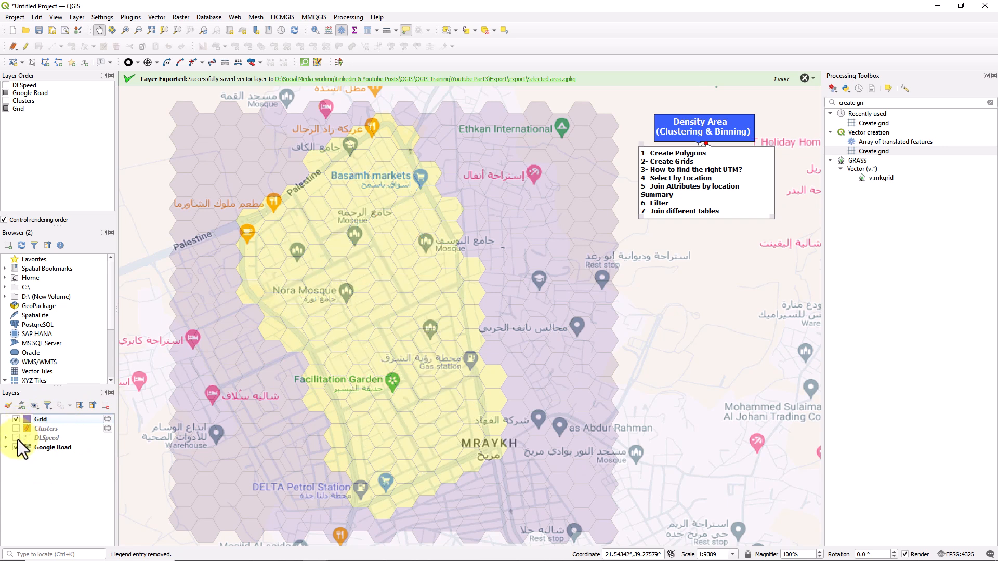
Export only the selected Grid features to the GeoPackage Selected area.gpkg, layer name grid, CRS EPSG:32637, and add it to the map
right_click(64, 419)
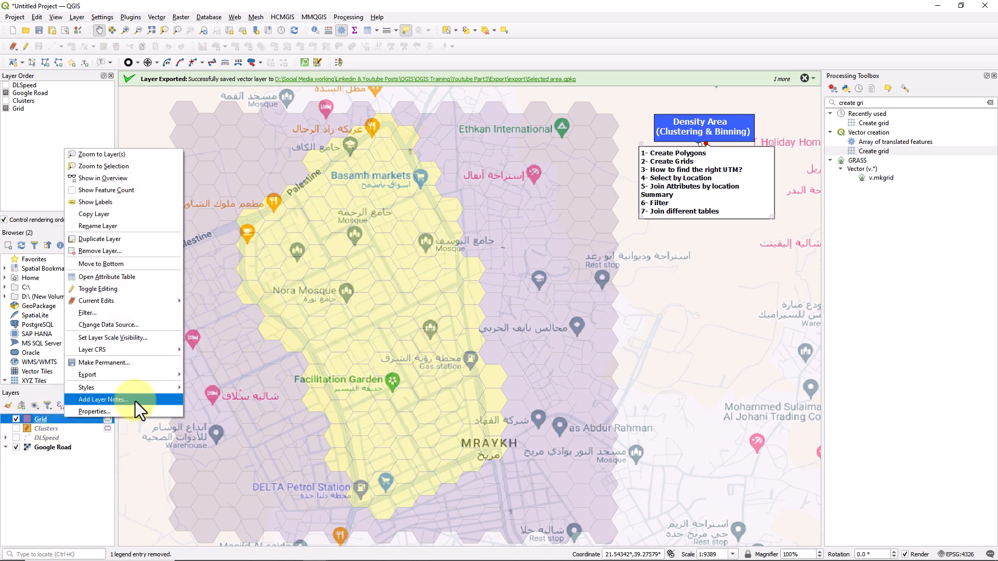
mouse_move(163, 378)
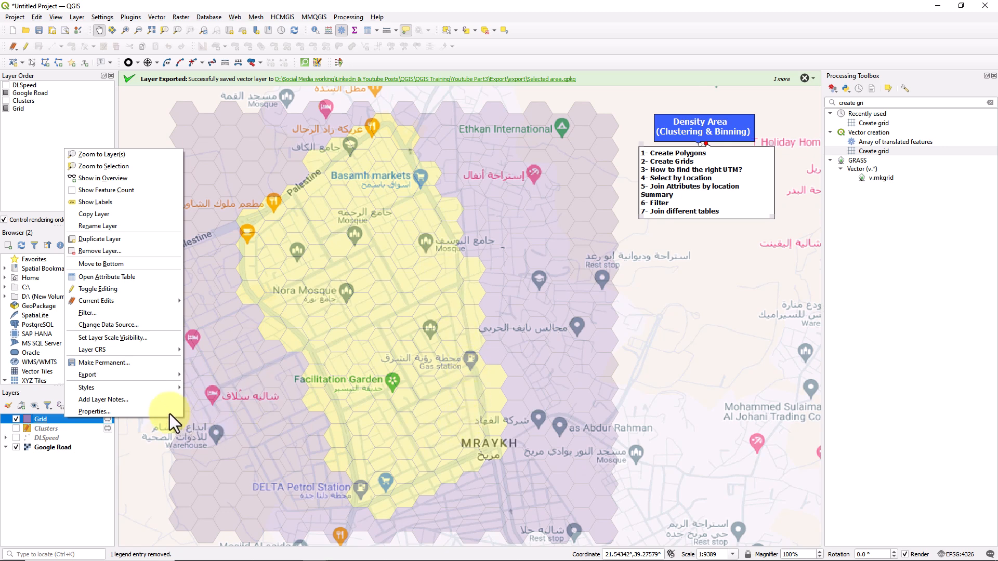
click(225, 391)
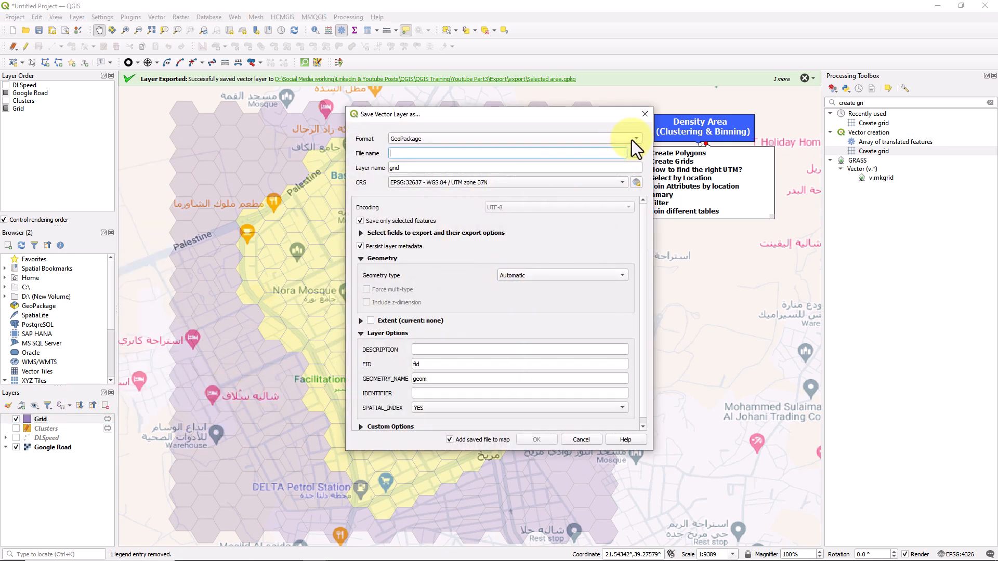
click(635, 154)
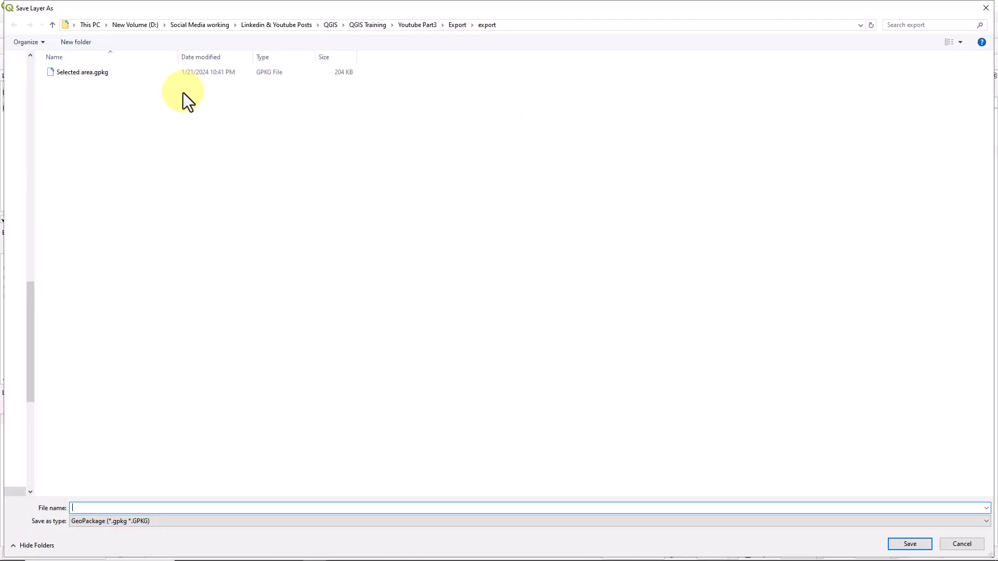
click(121, 75)
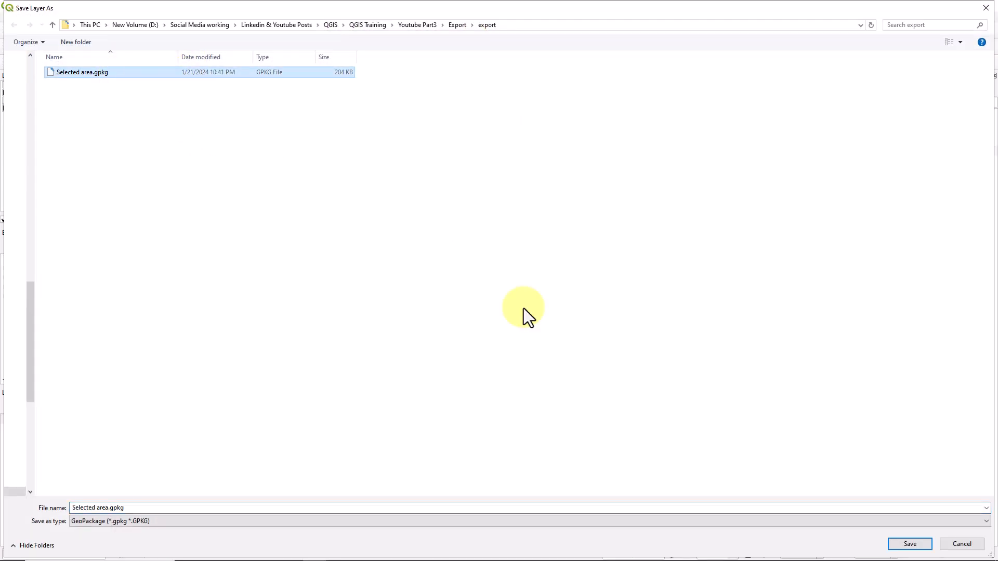
click(905, 546)
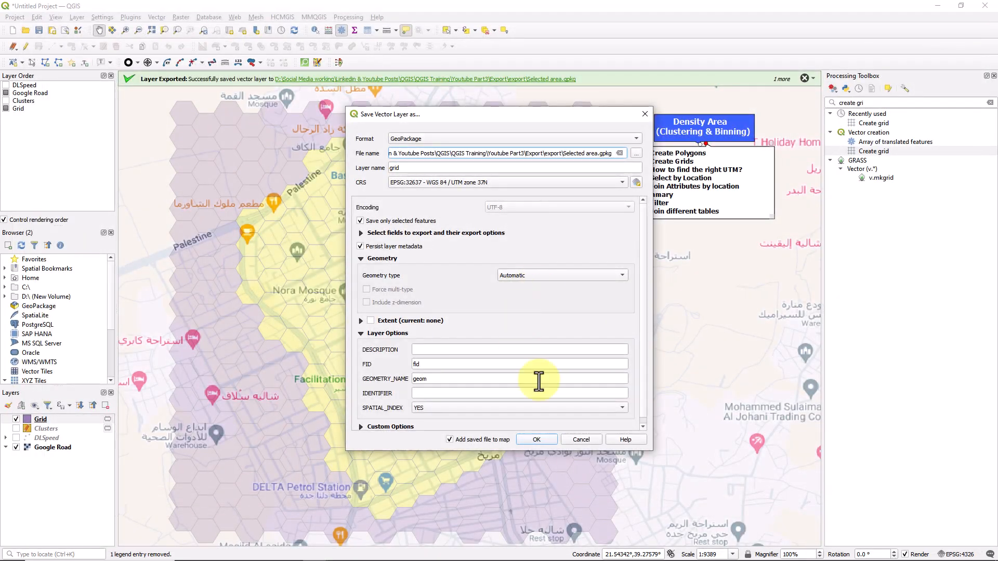
click(536, 440)
click(459, 293)
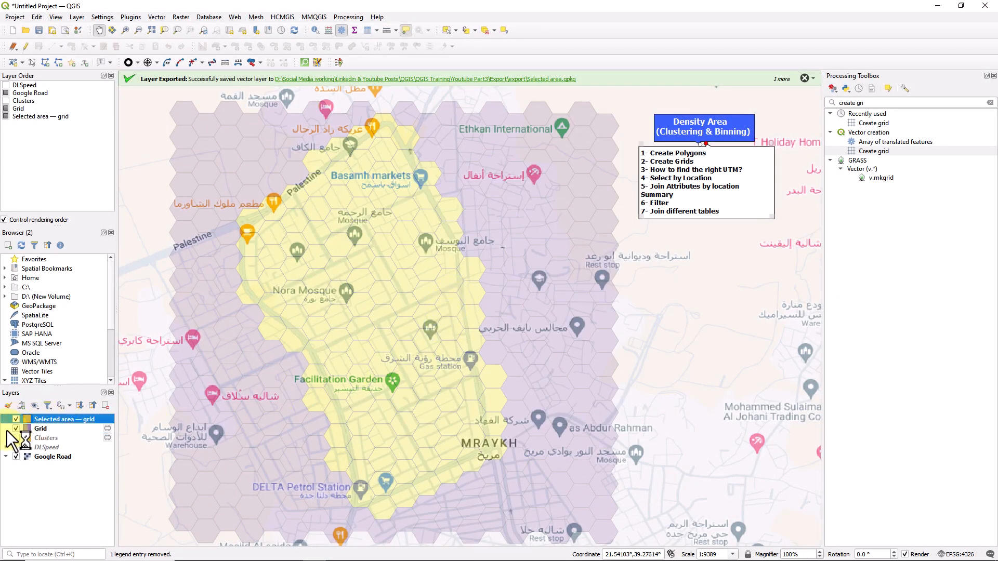
Hide the original Grid layer and show the DLSpeed points over the exported hexagons to inspect their distribution
click(16, 428)
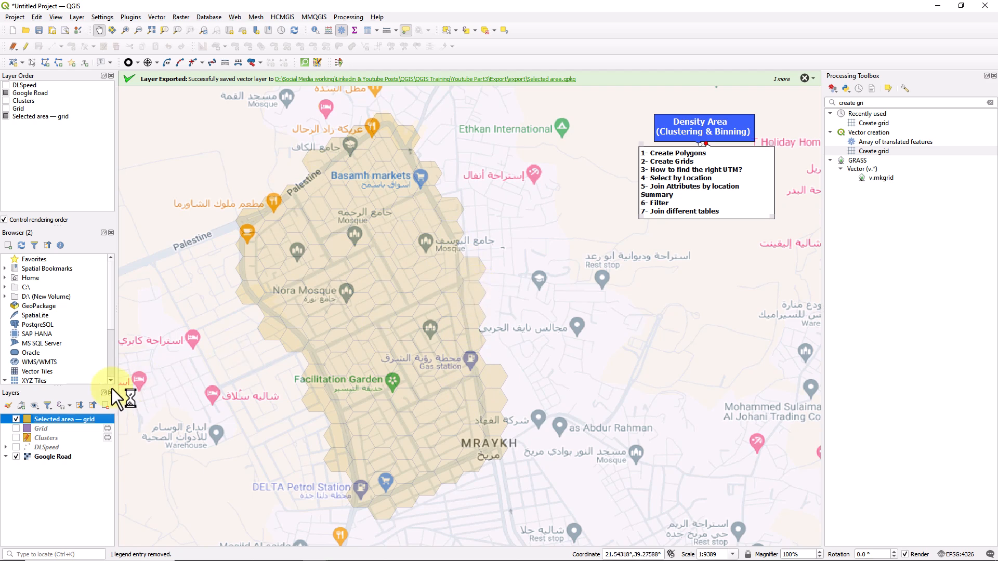
click(16, 447)
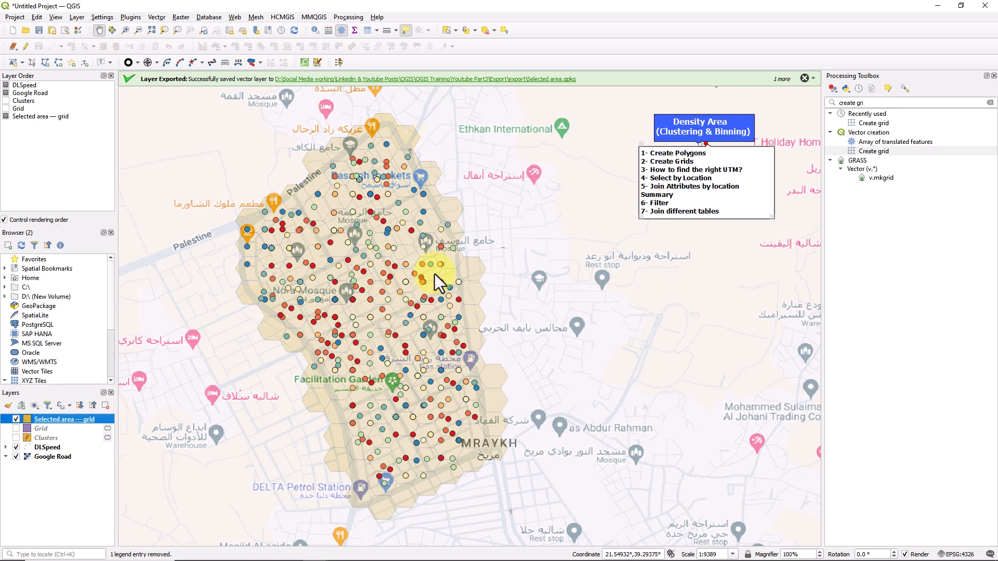
scroll(376, 183, up, 2)
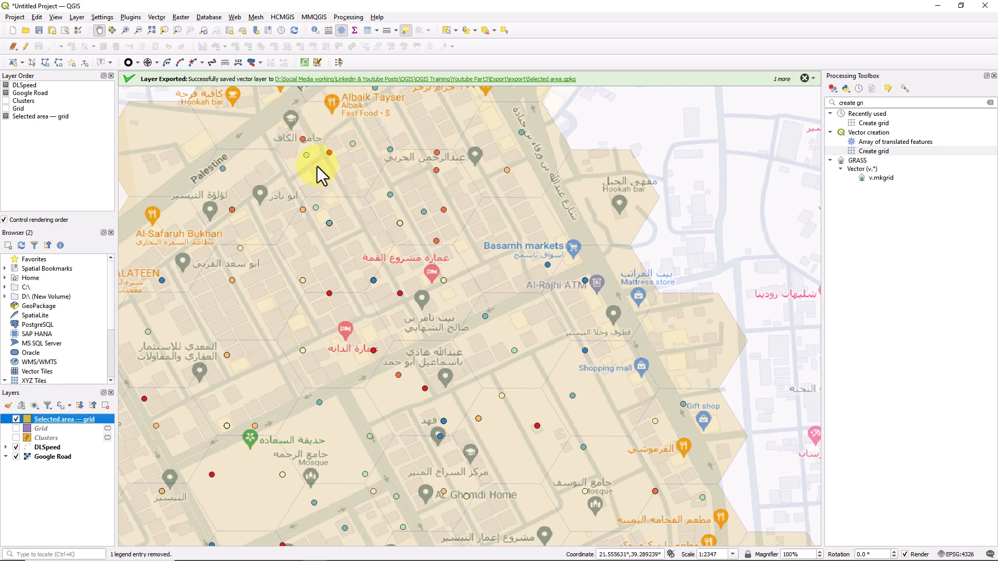
scroll(330, 161, down, 2)
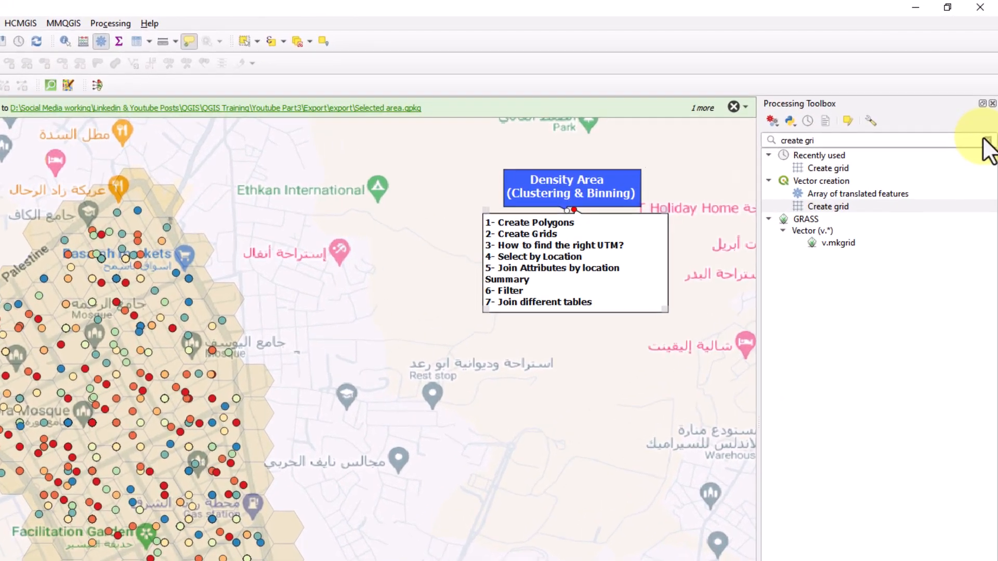
Find the Join attributes by location (summary) algorithm in the Processing Toolbox and open it
click(985, 139)
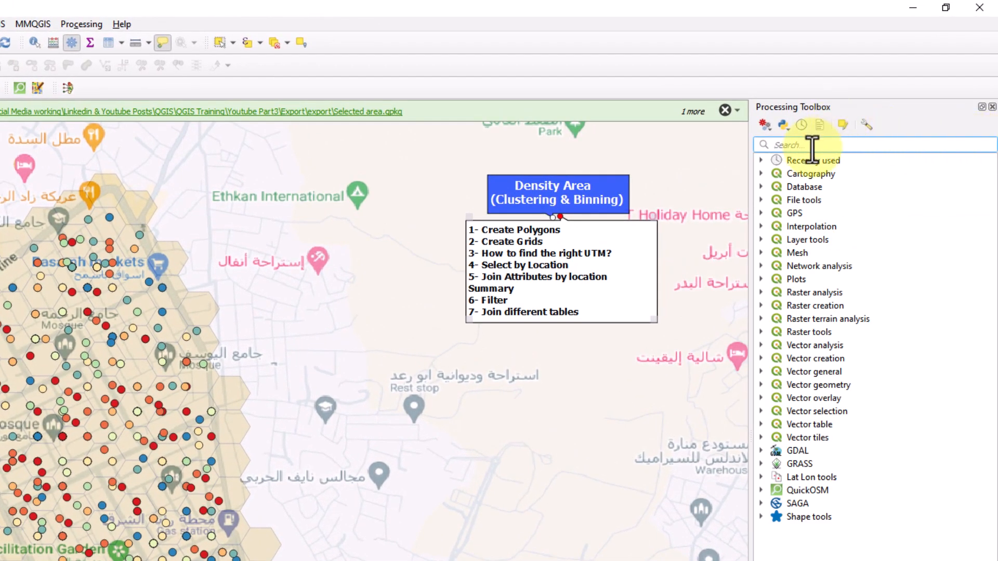
text(join atti)
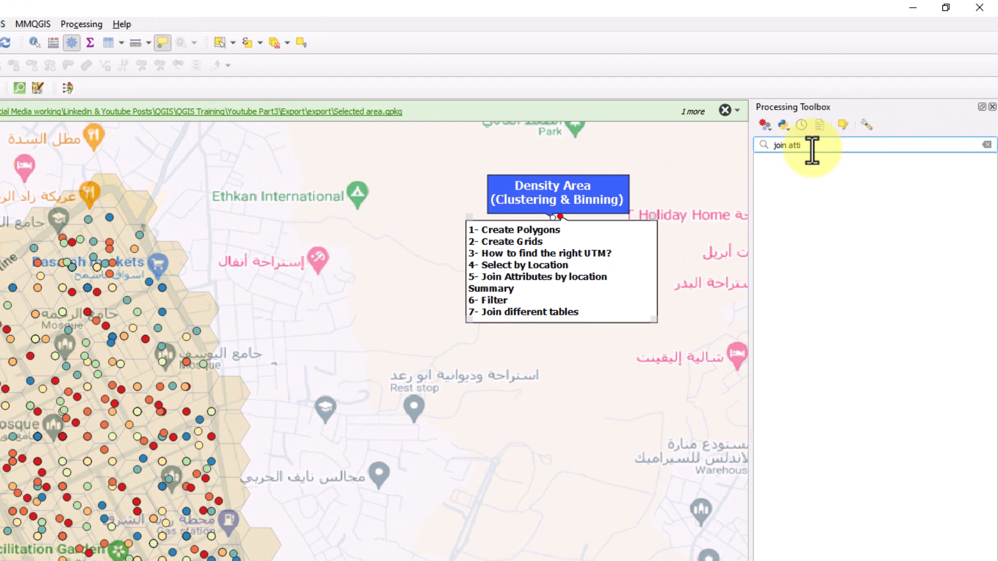
key(BackSpace)
text(r)
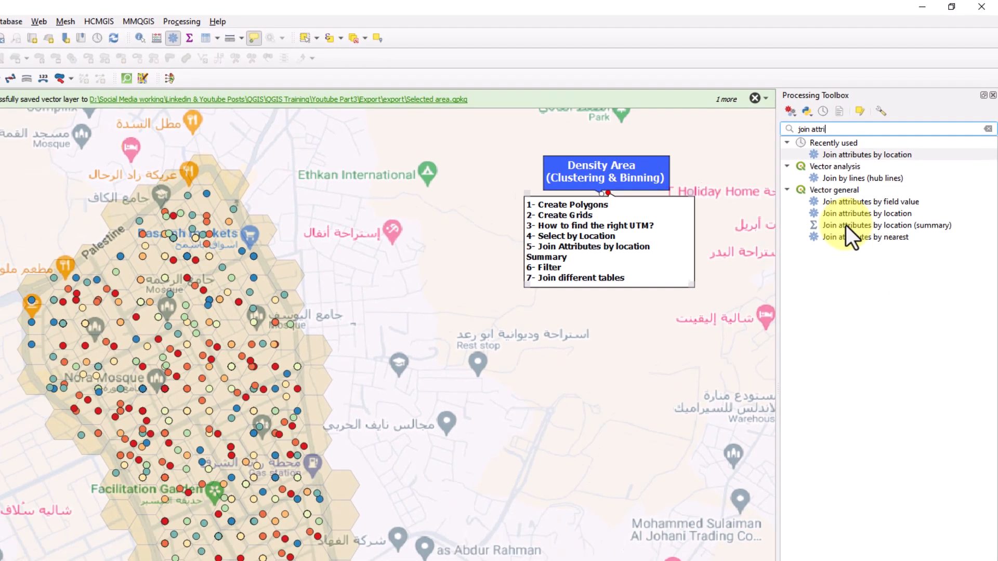
click(857, 253)
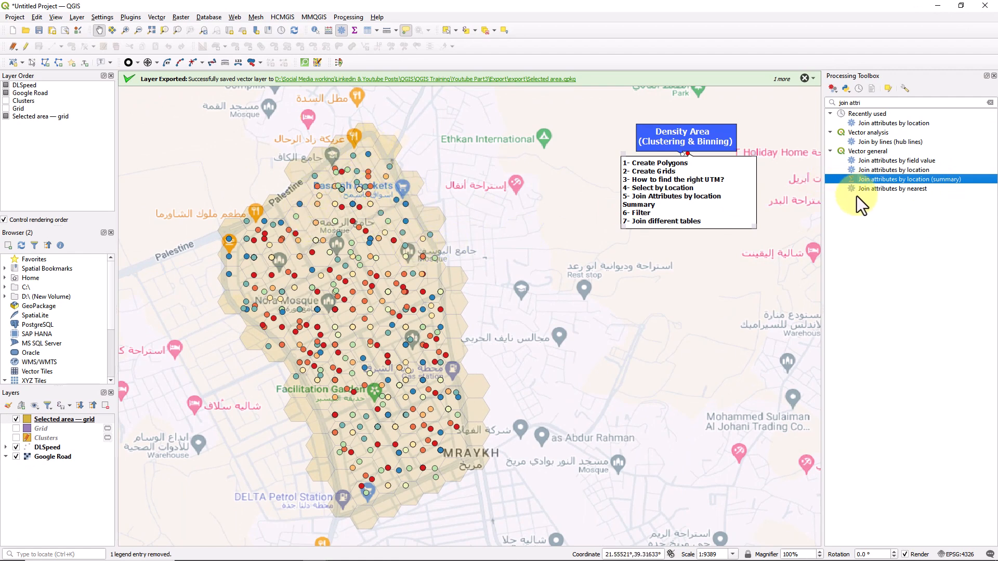
double_click(905, 179)
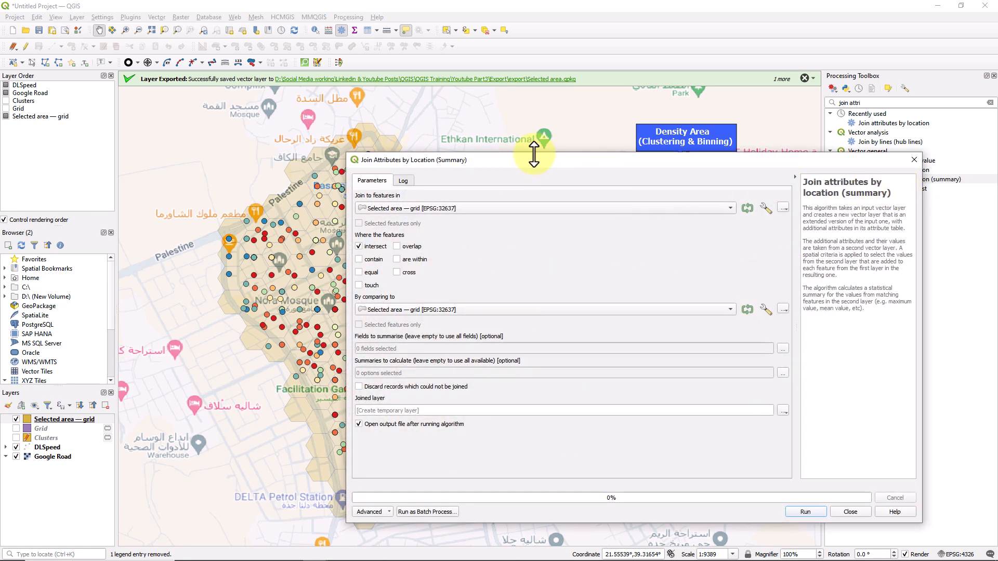
drag(526, 163, 603, 120)
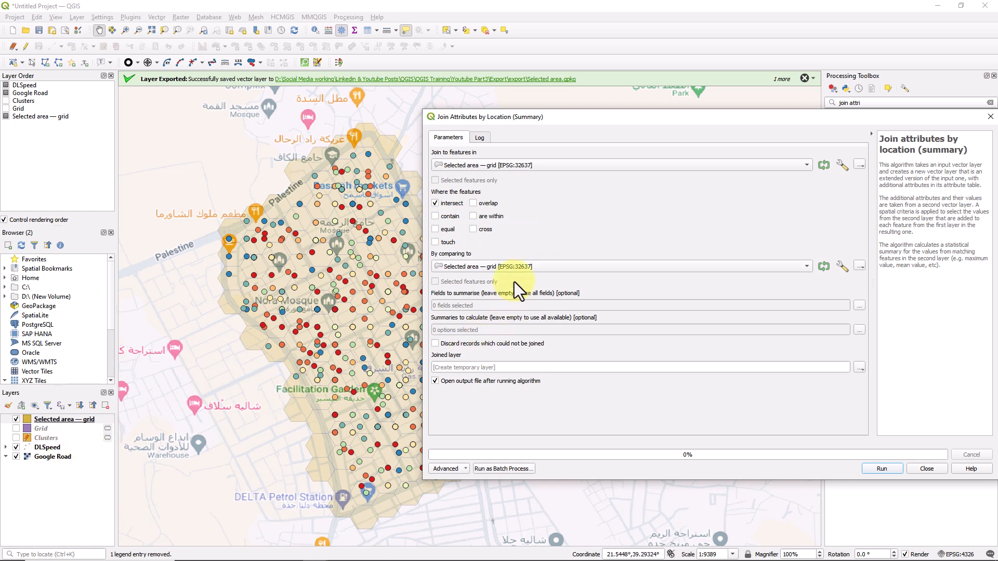
Compare the Selected area — grid hexagons to the DLSpeed layer, summarising only the DL Speed(Mbps) field
click(510, 266)
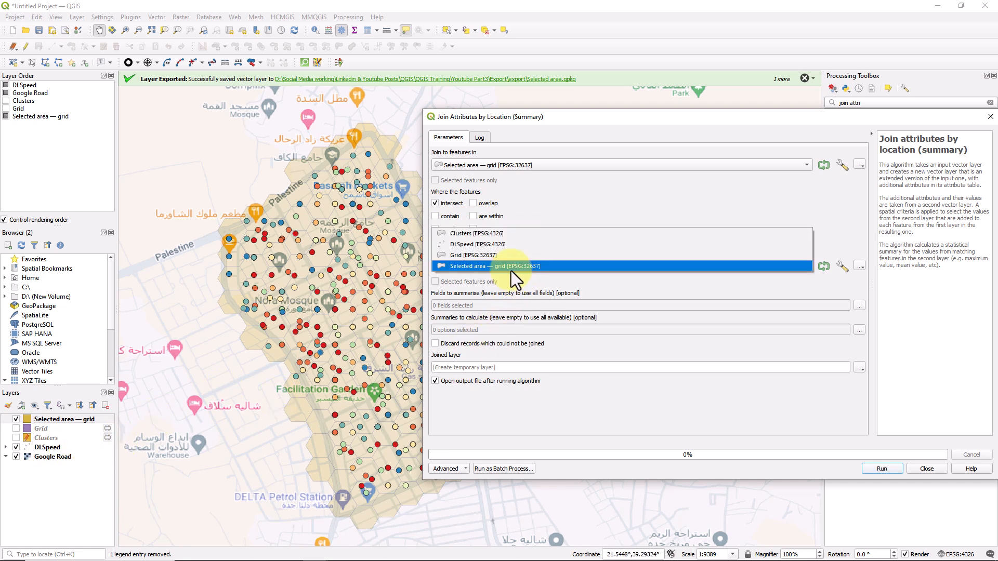
click(472, 244)
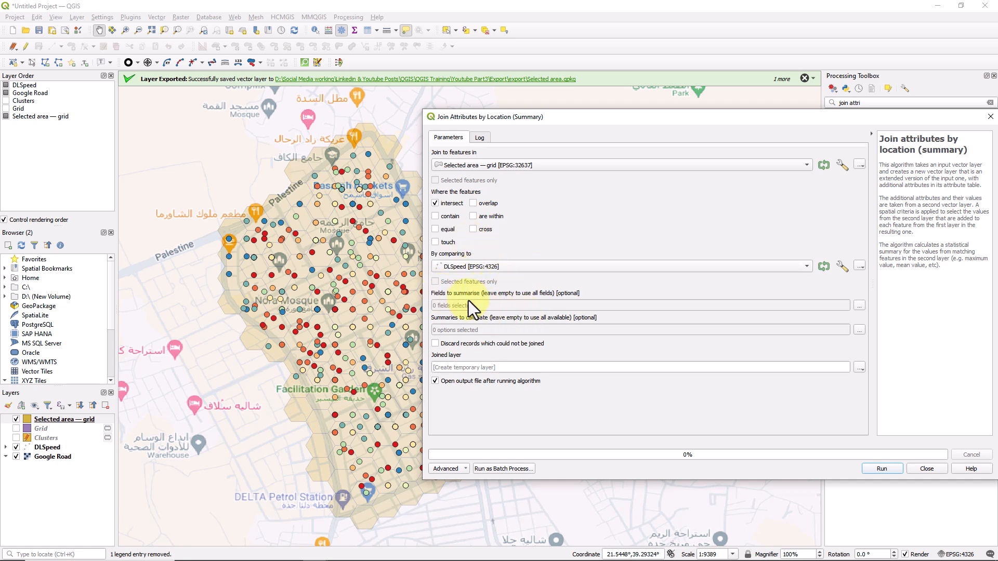
click(860, 306)
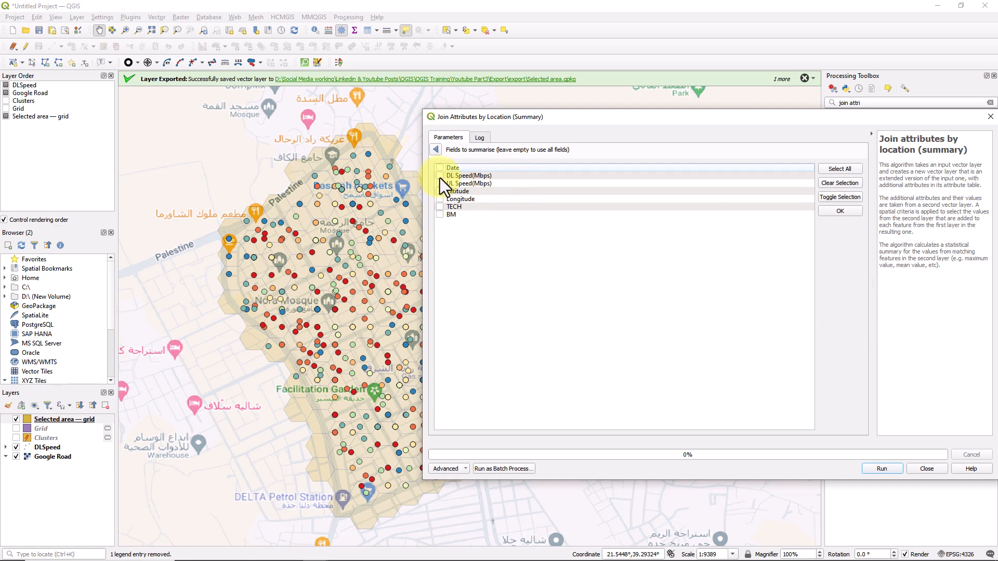
click(437, 151)
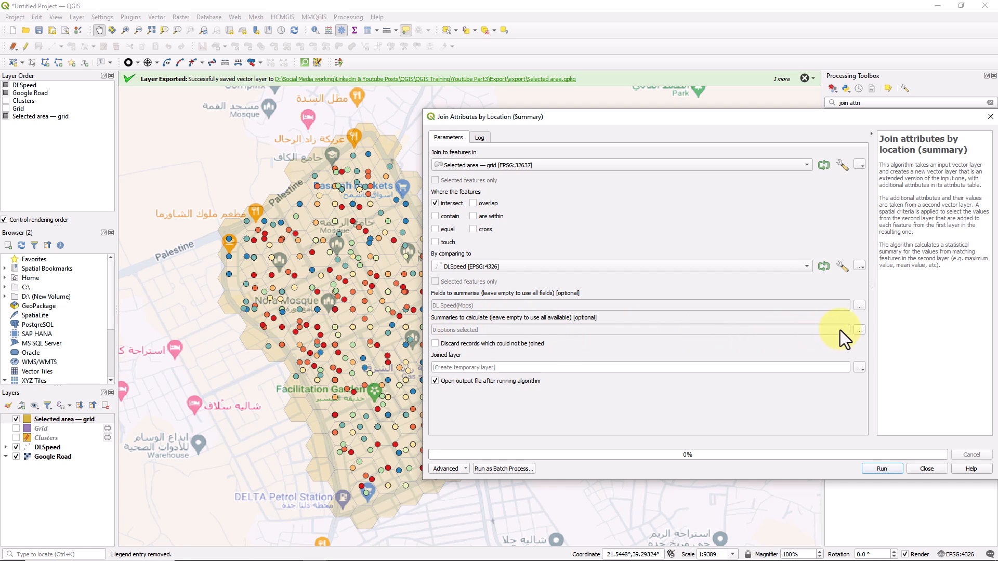
Calculate only the mean summary, discard records which could not be joined, and run the join to a temporary layer
click(859, 330)
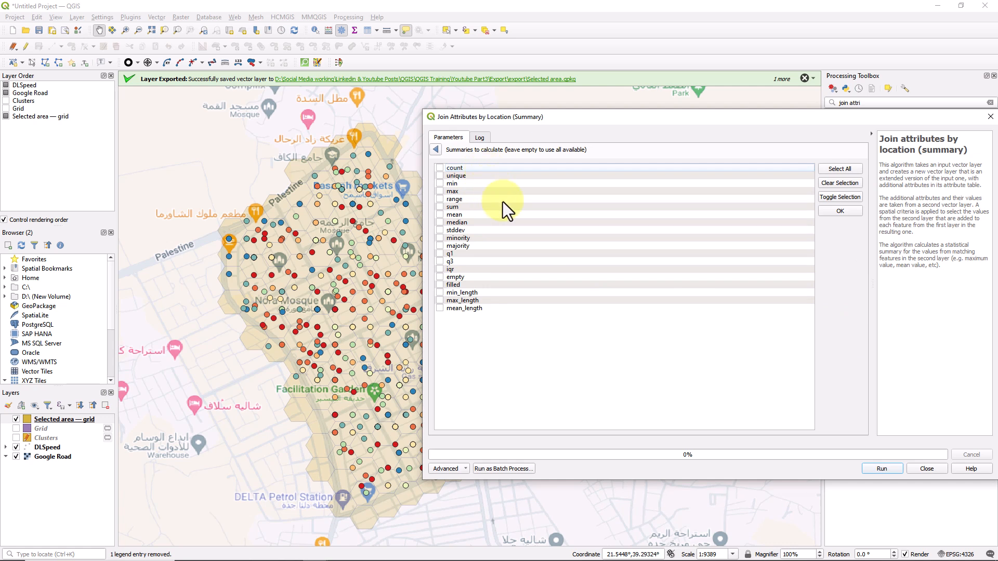
click(440, 214)
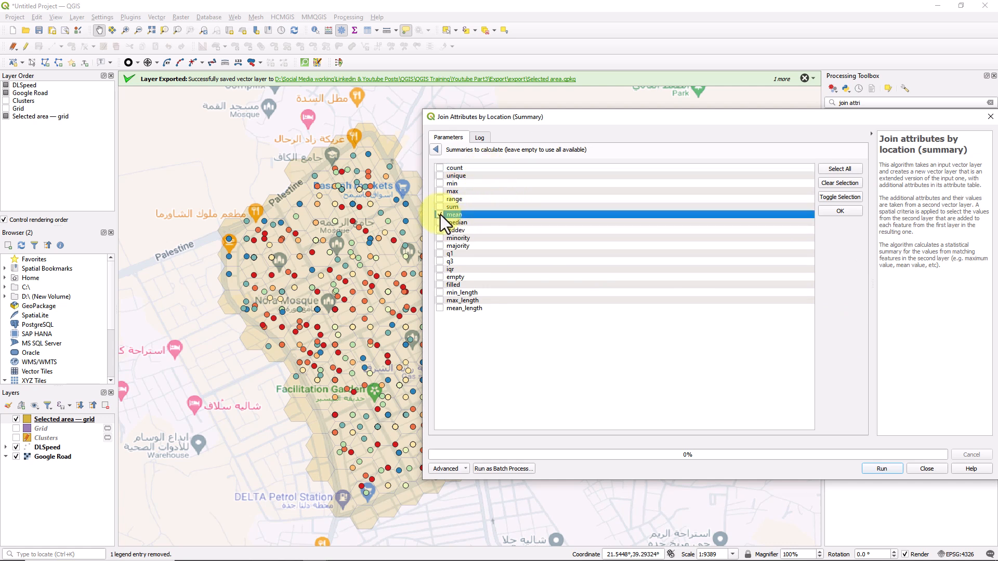
click(435, 150)
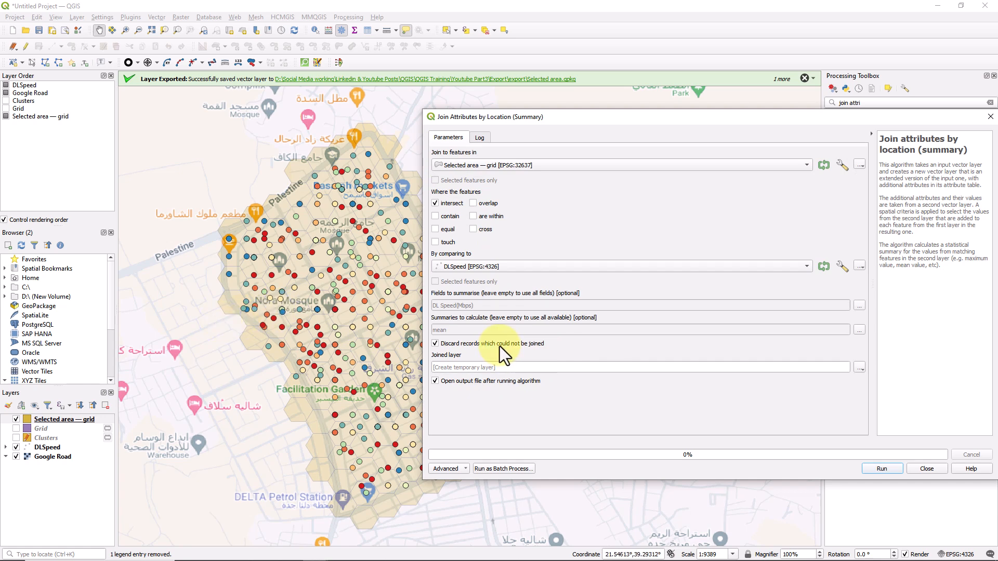
click(869, 469)
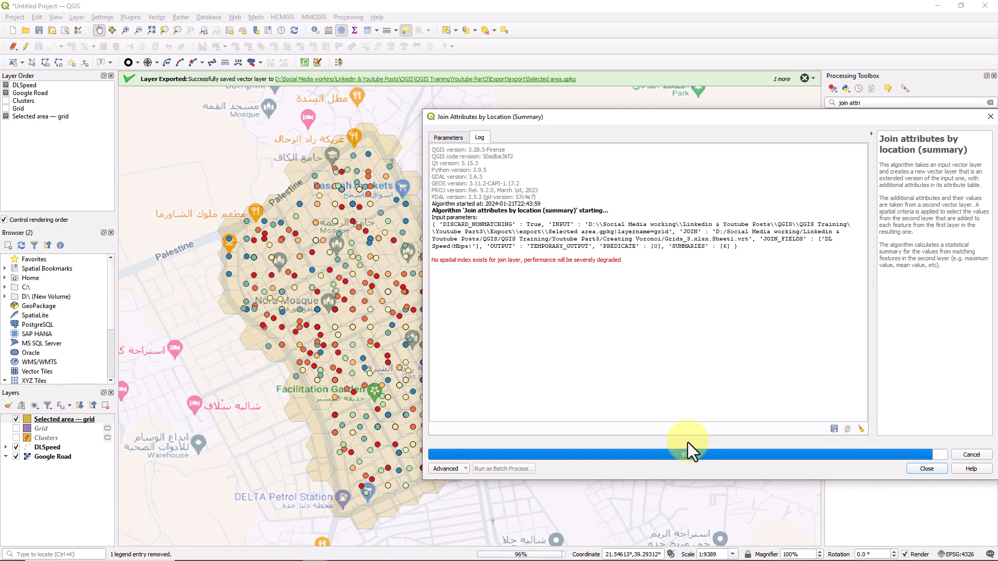
click(926, 468)
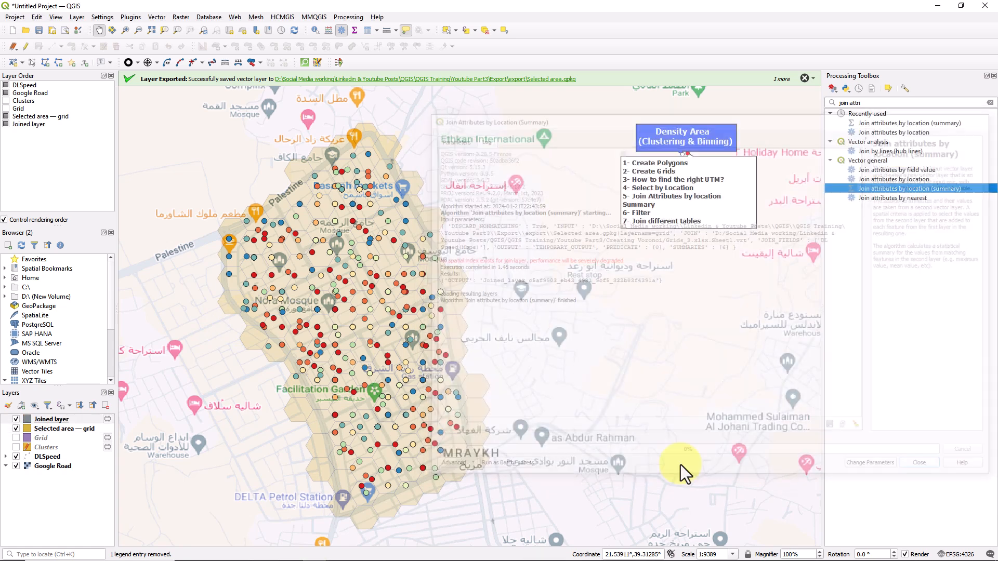
Hide the DLSpeed and Selected area — grid layers, toggling the grid to compare its coverage with Joined layer
click(17, 428)
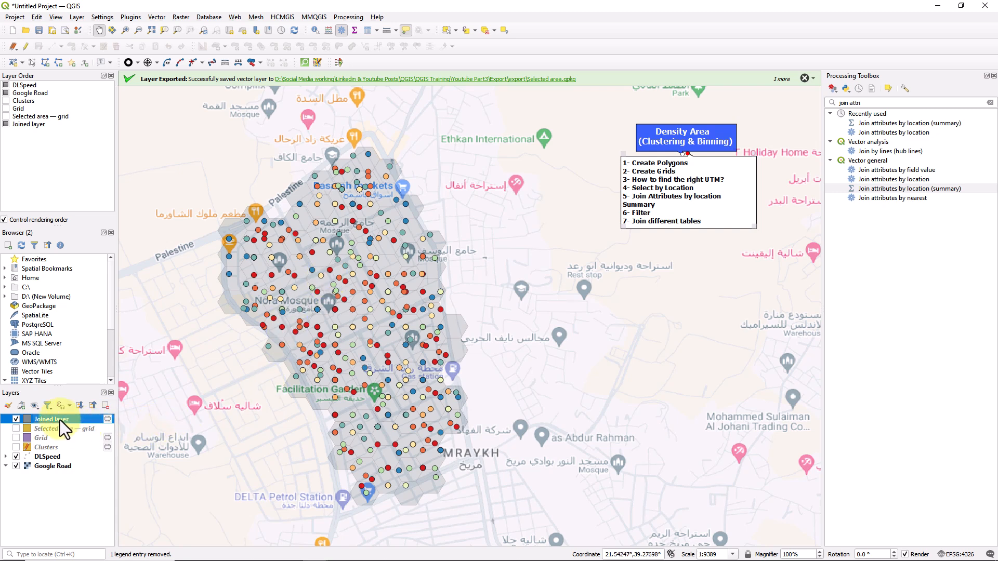
click(16, 457)
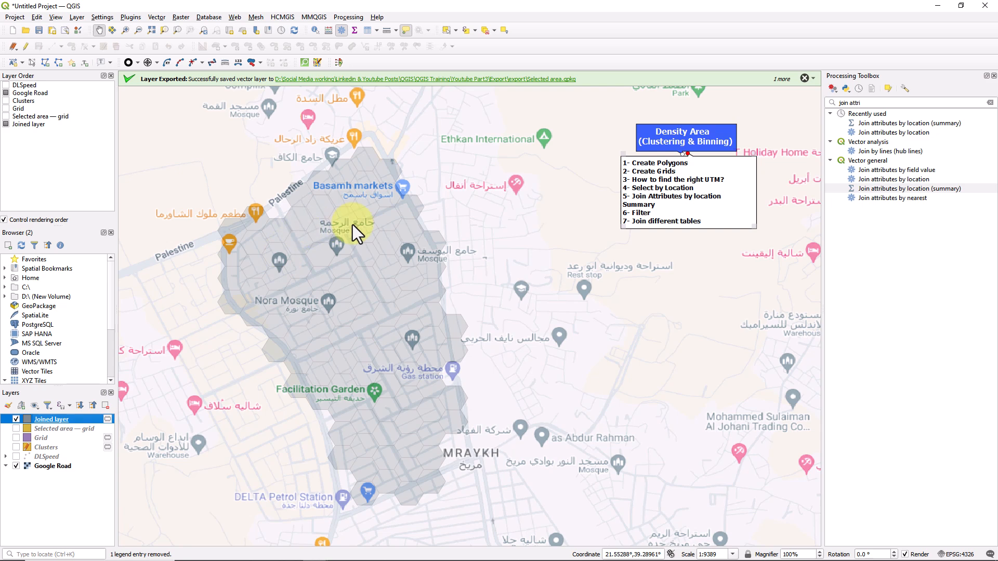
click(16, 429)
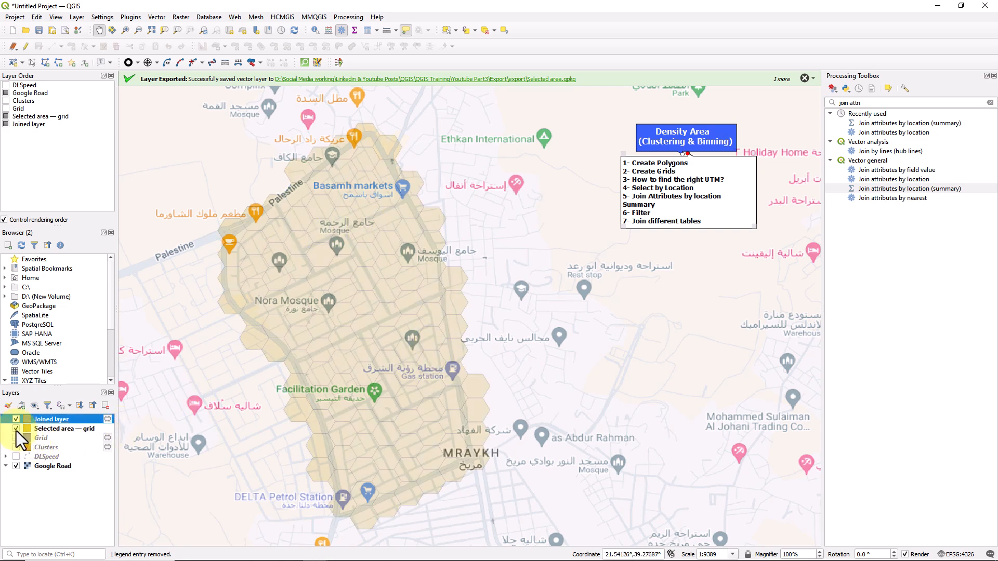
click(16, 430)
click(16, 430)
click(16, 429)
click(16, 429)
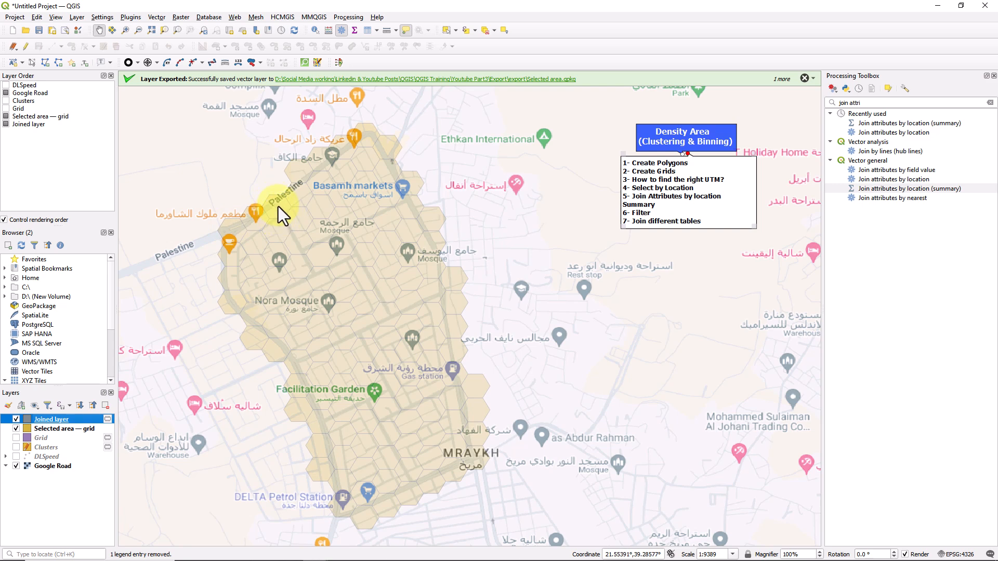
click(17, 429)
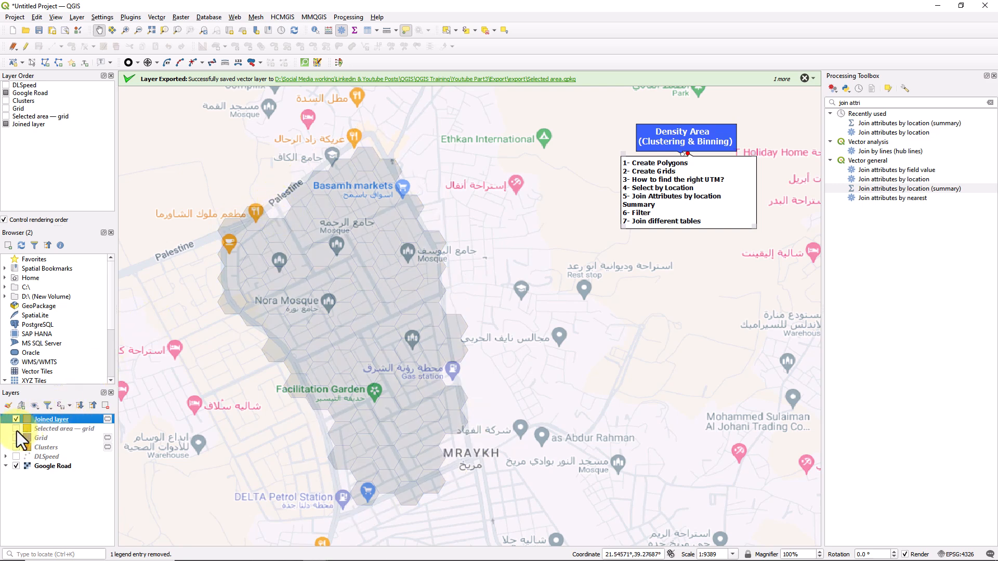
Check the DLSpeed points against Joined layer and the Selected area — grid hexagons, leaving both the points and grid hidden
click(16, 456)
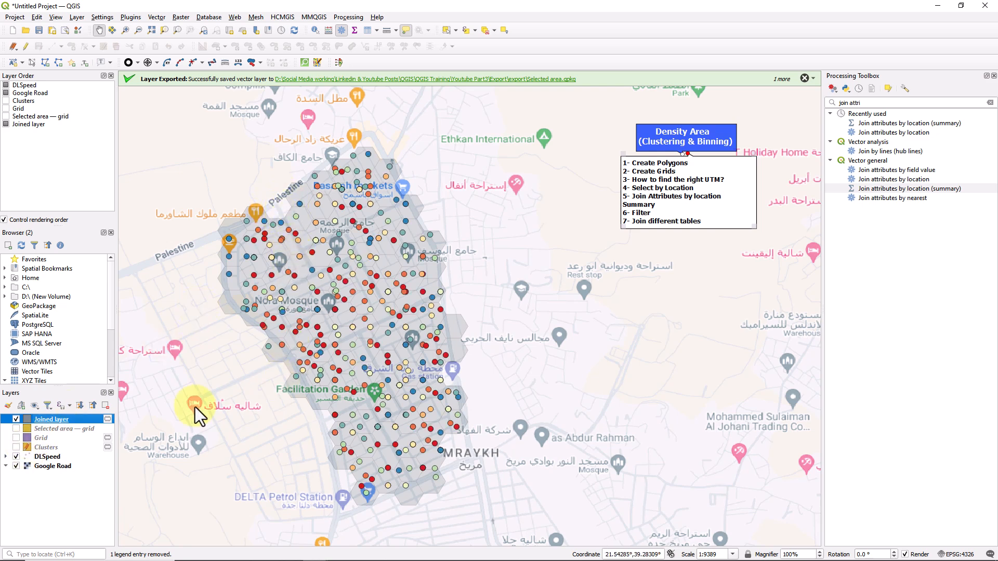
click(17, 428)
click(17, 428)
click(17, 429)
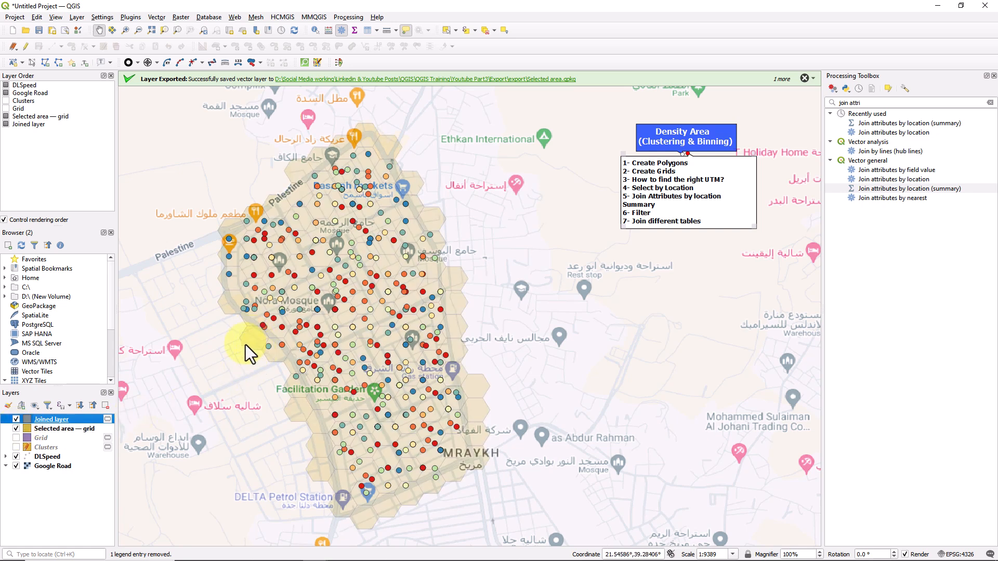
click(16, 429)
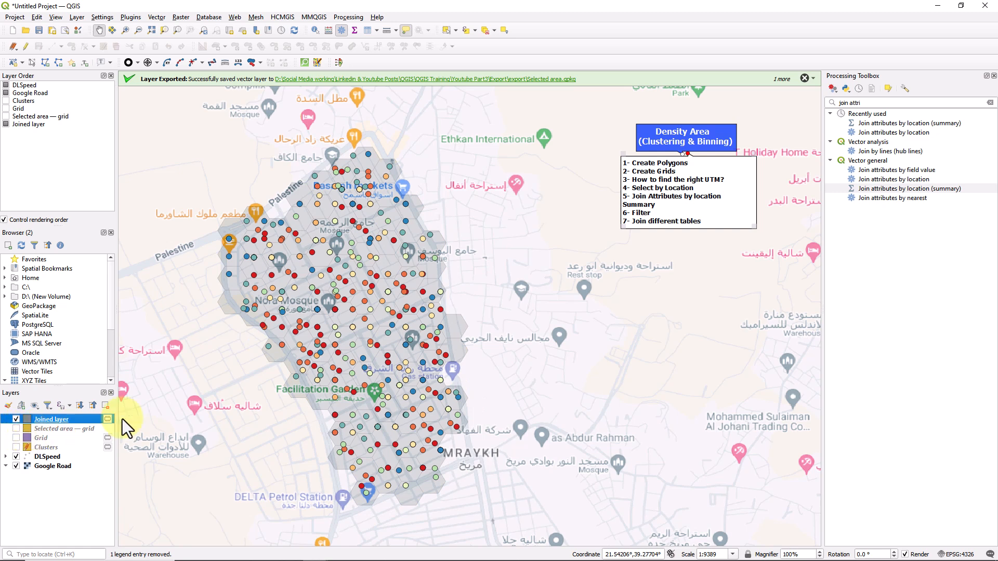
click(16, 457)
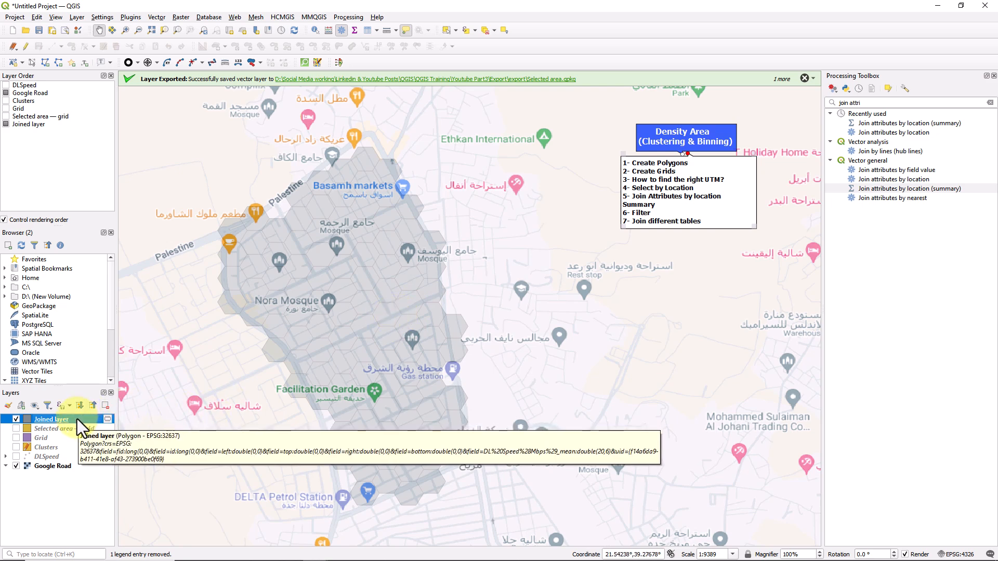
Switch the Joined layer's symbology to Graduated with the Spectral color ramp
double_click(77, 418)
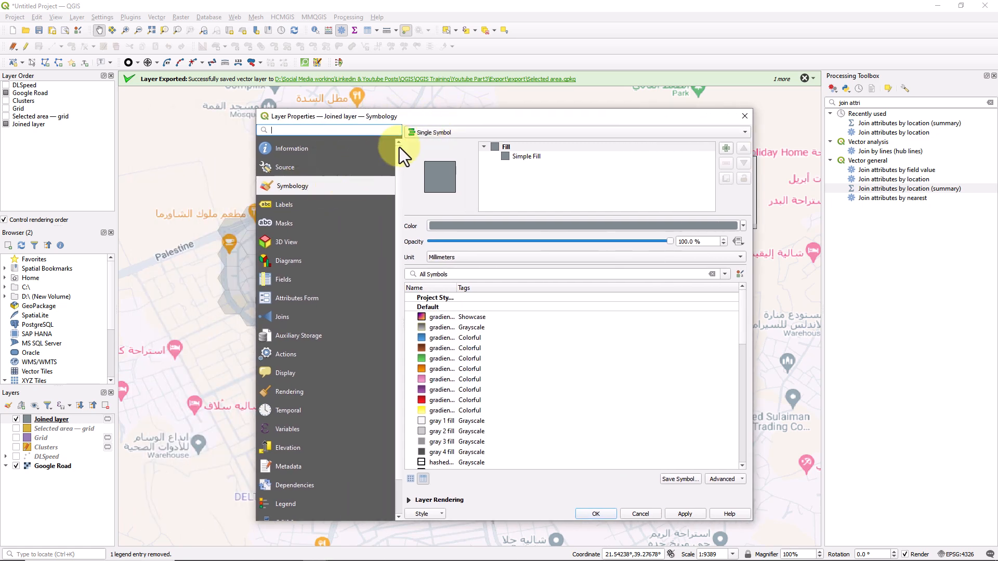
drag(455, 114, 701, 107)
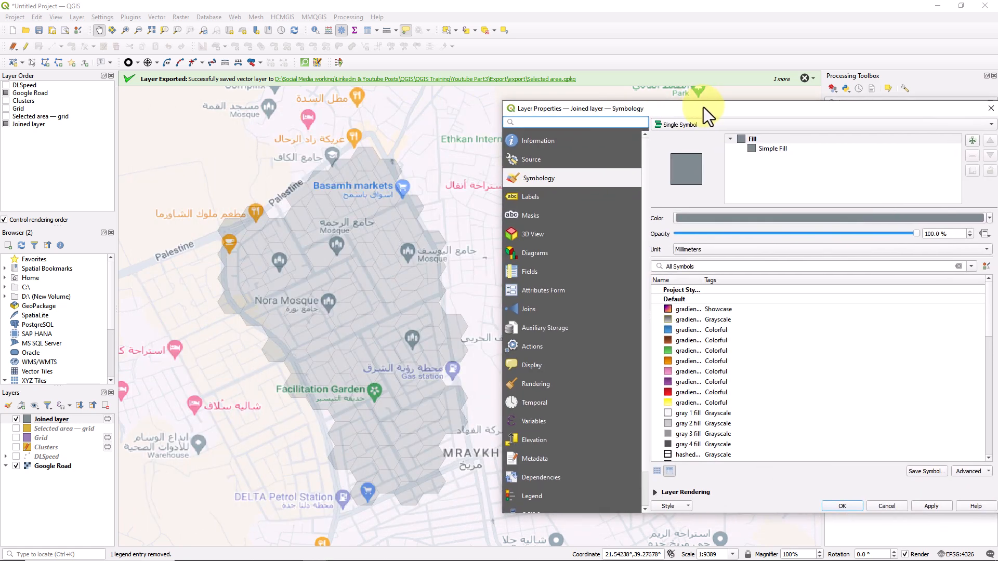
click(711, 127)
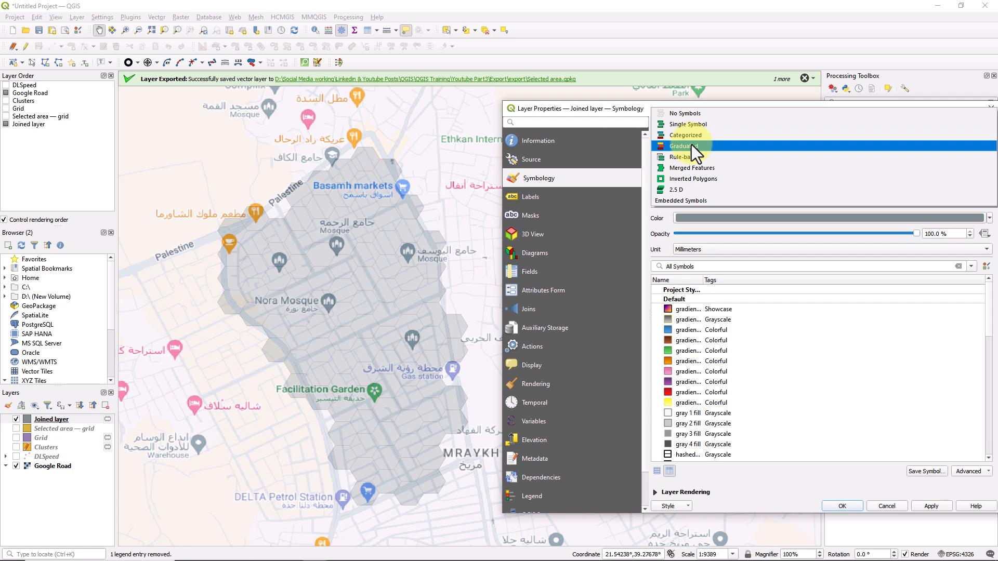
click(691, 144)
drag(760, 108, 704, 92)
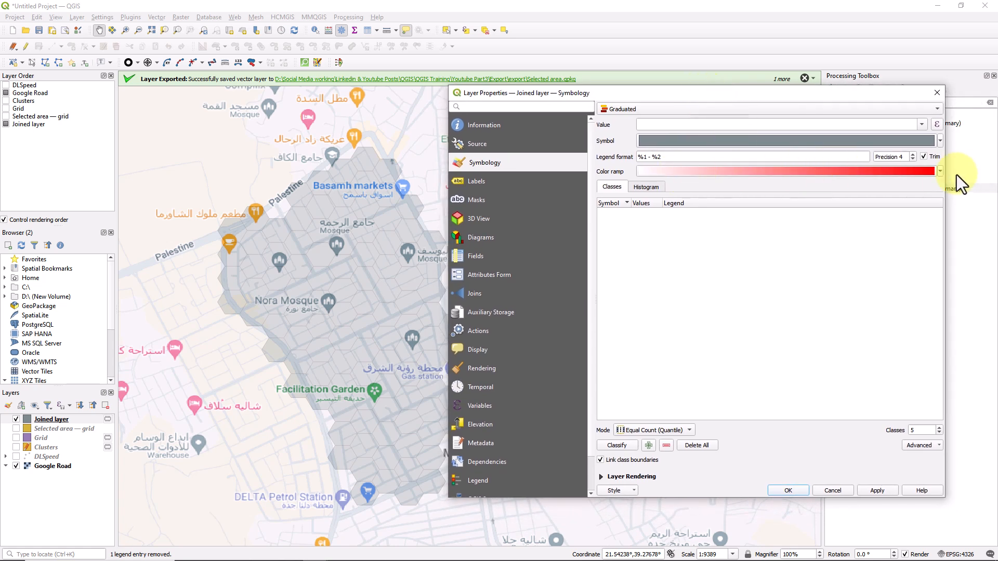
click(940, 171)
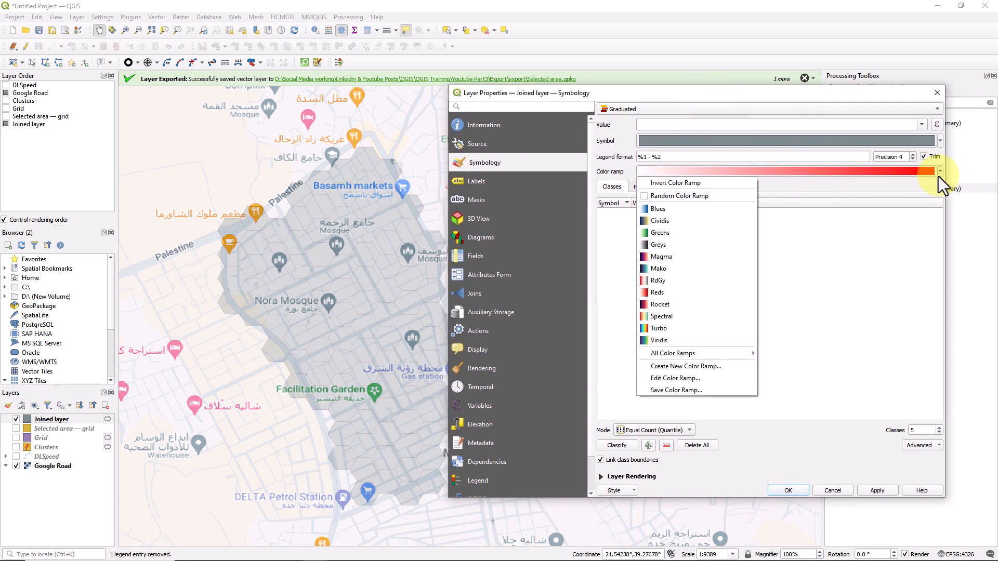
click(662, 316)
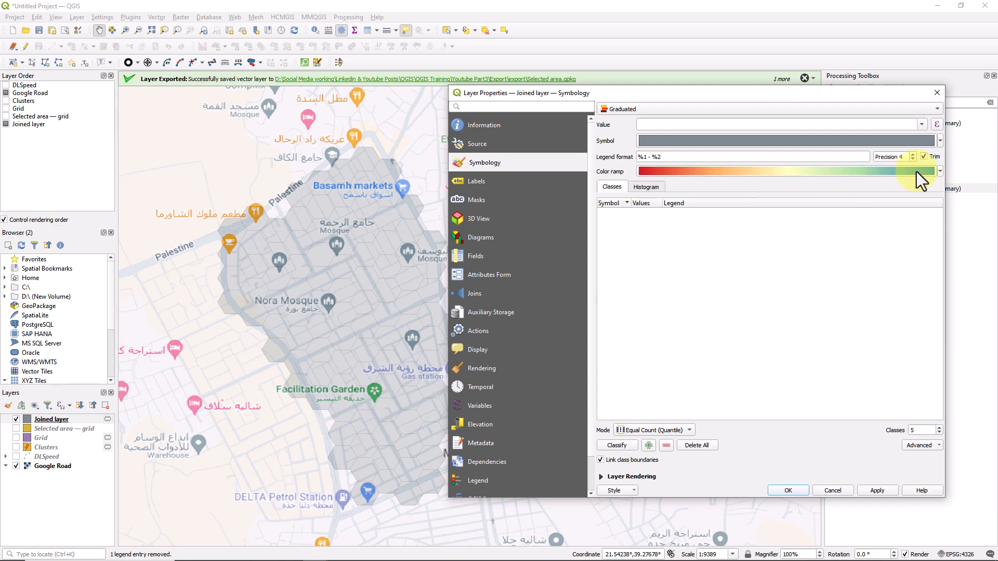
Classify the graduated symbology by DL Speed(Mbps)_mean into 7 classes
click(925, 123)
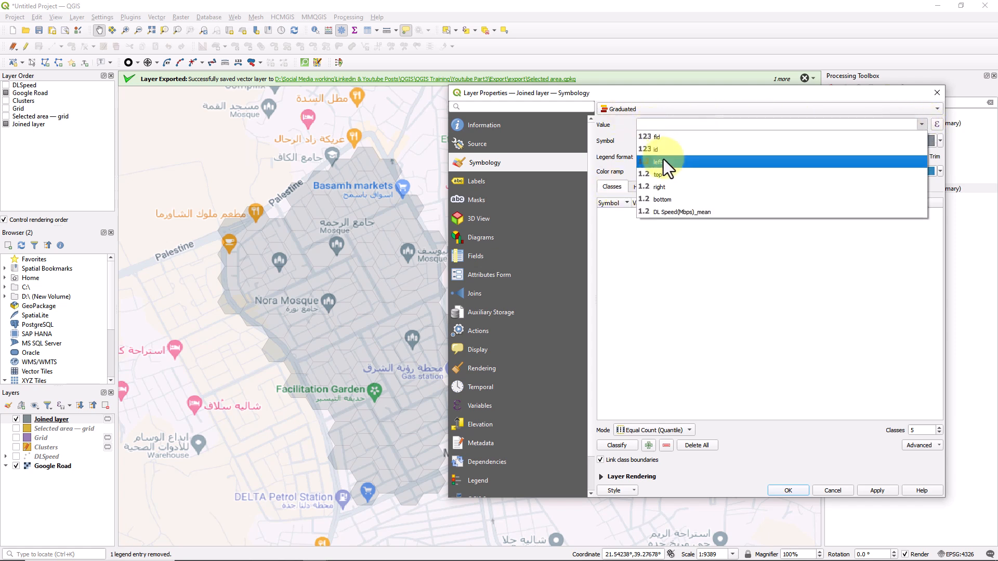
click(664, 212)
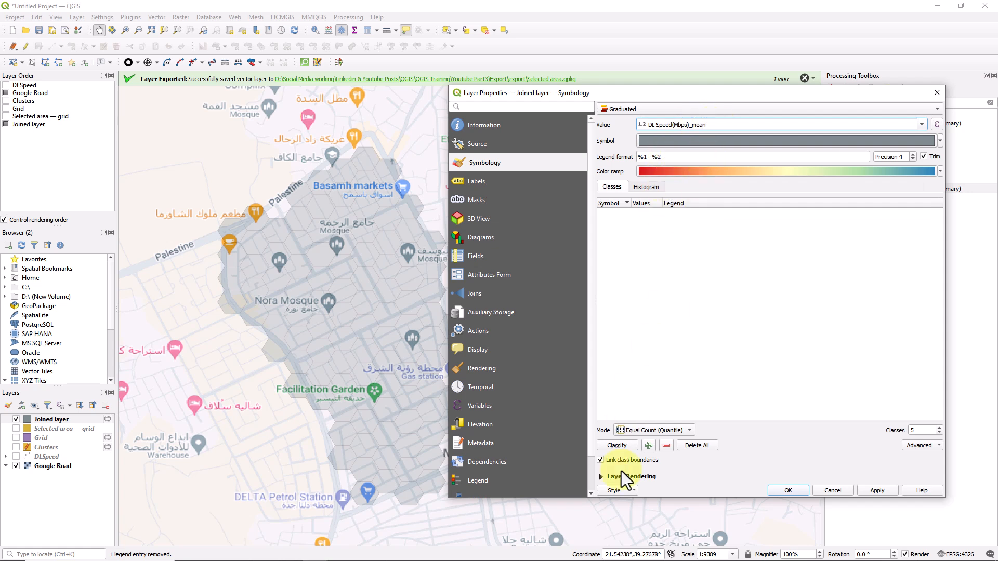
click(615, 446)
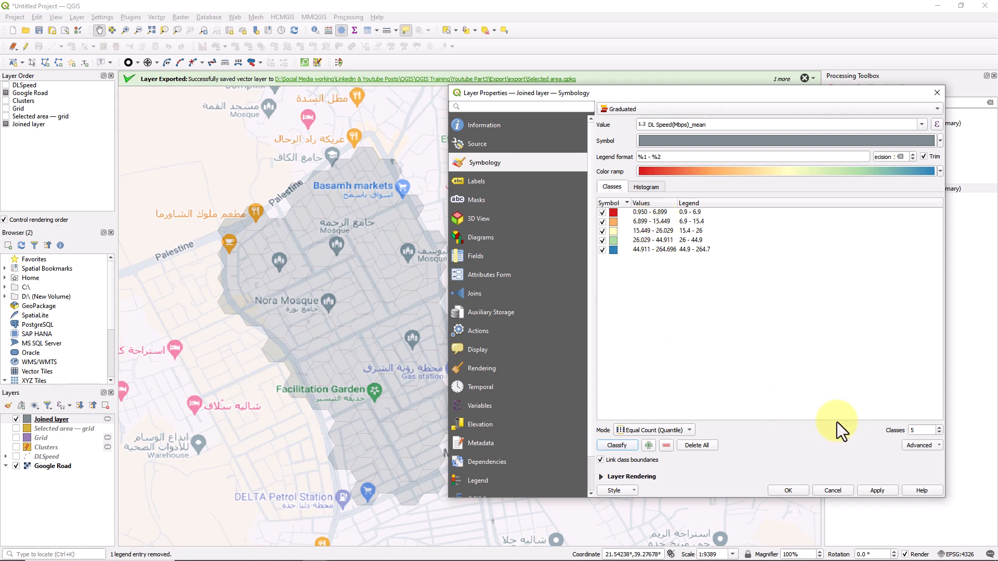
double_click(912, 430)
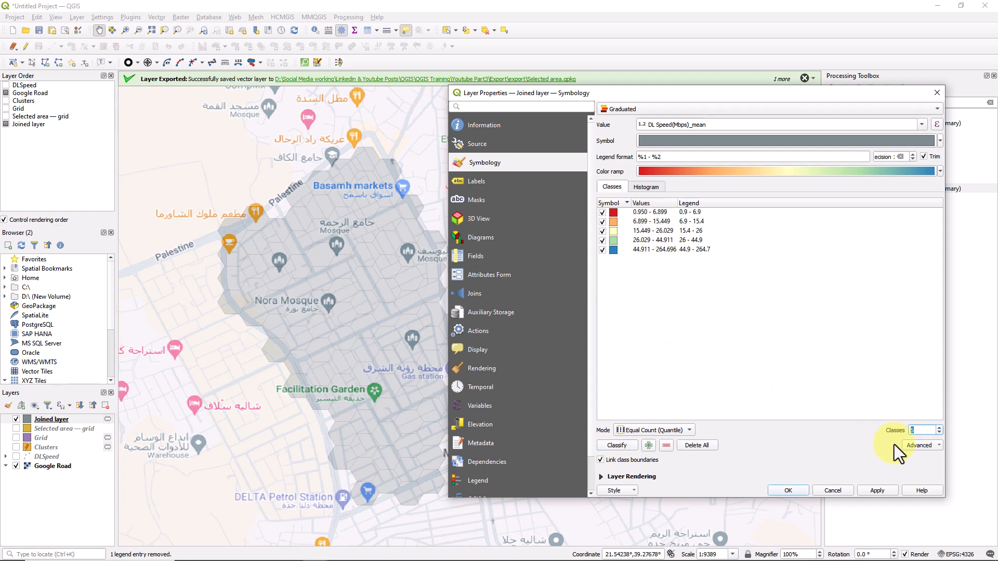
text(7)
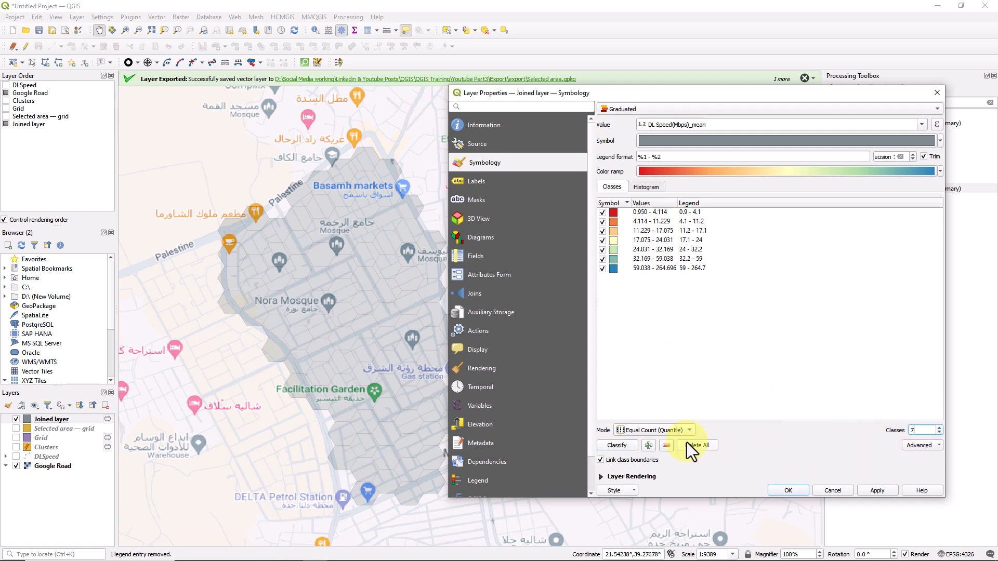
Change the end color of the Joined layer's color ramp to dark green, #1e6915
double_click(642, 269)
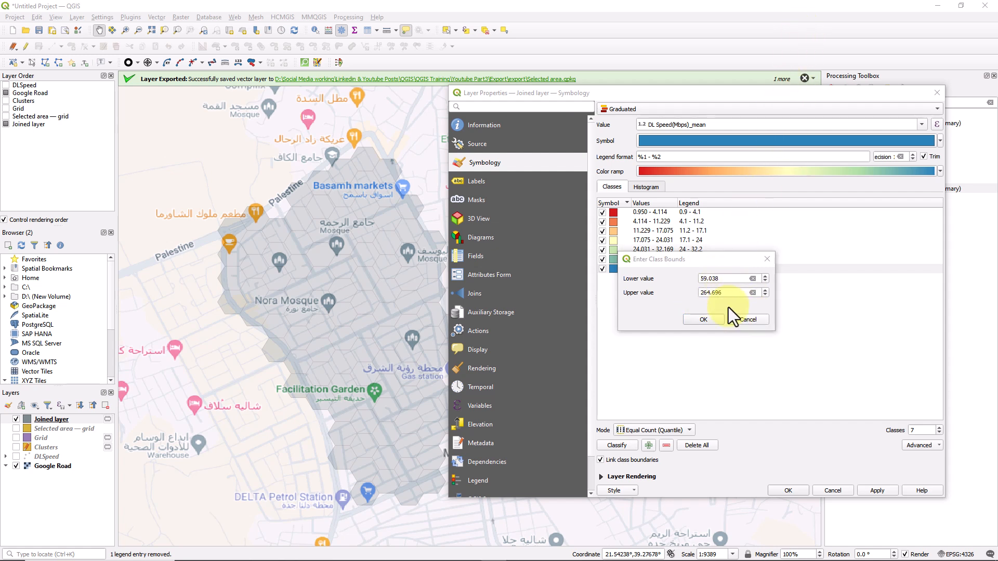
click(744, 322)
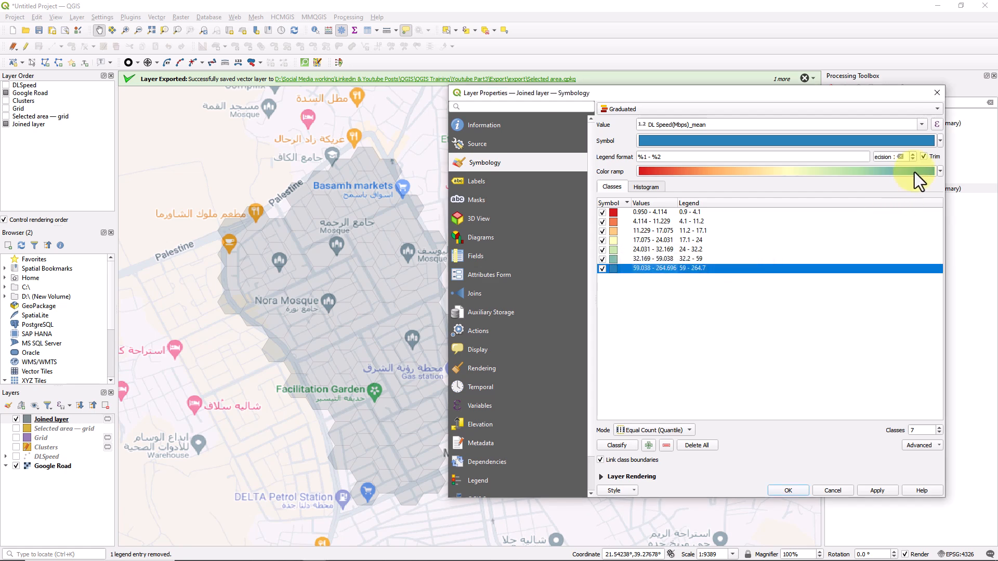
click(897, 172)
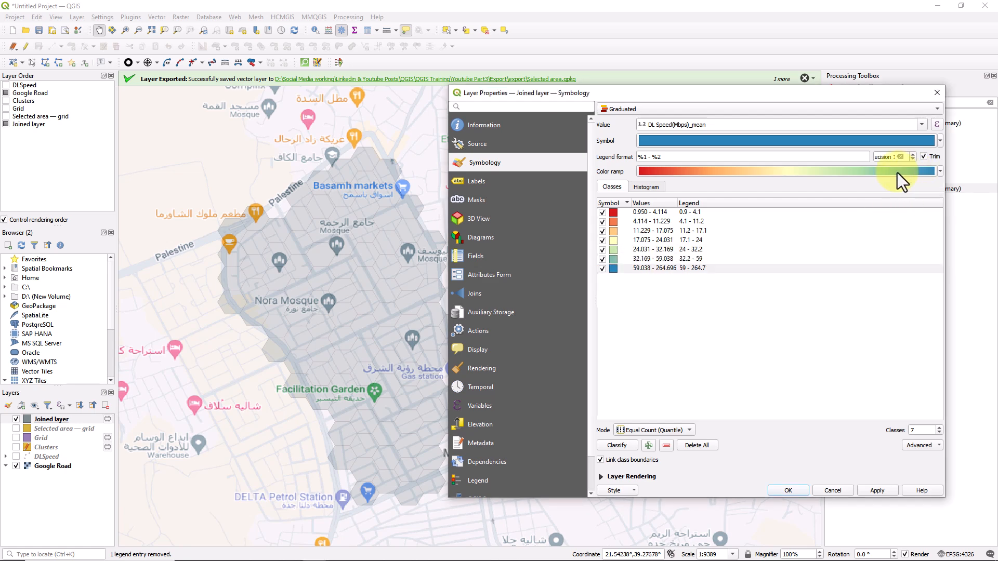
click(836, 155)
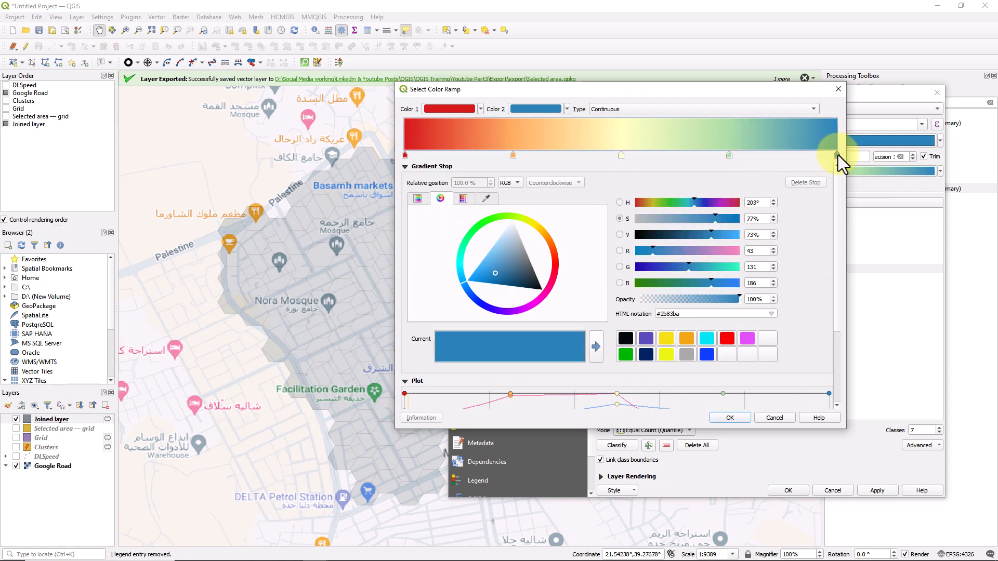
click(668, 202)
click(491, 273)
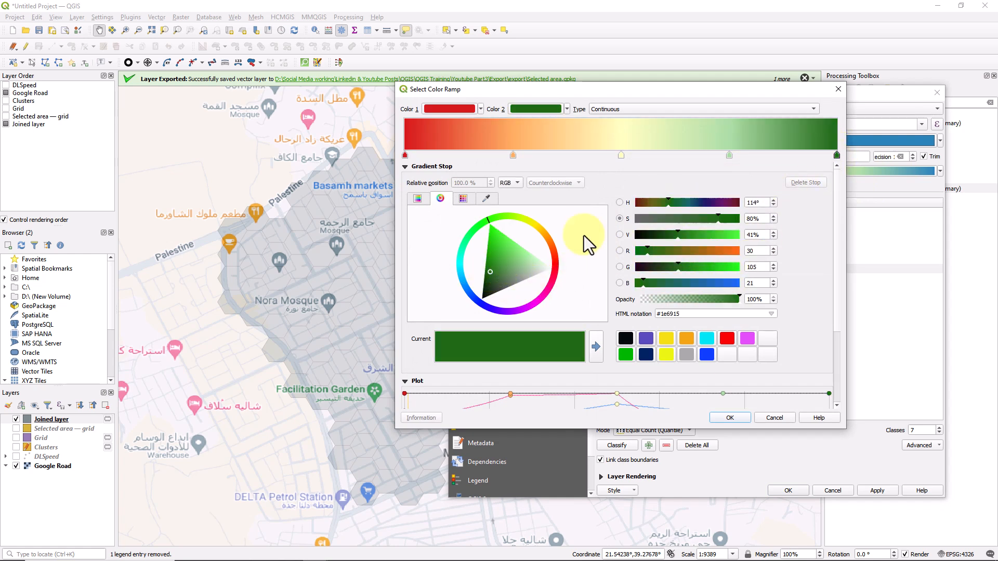
click(730, 418)
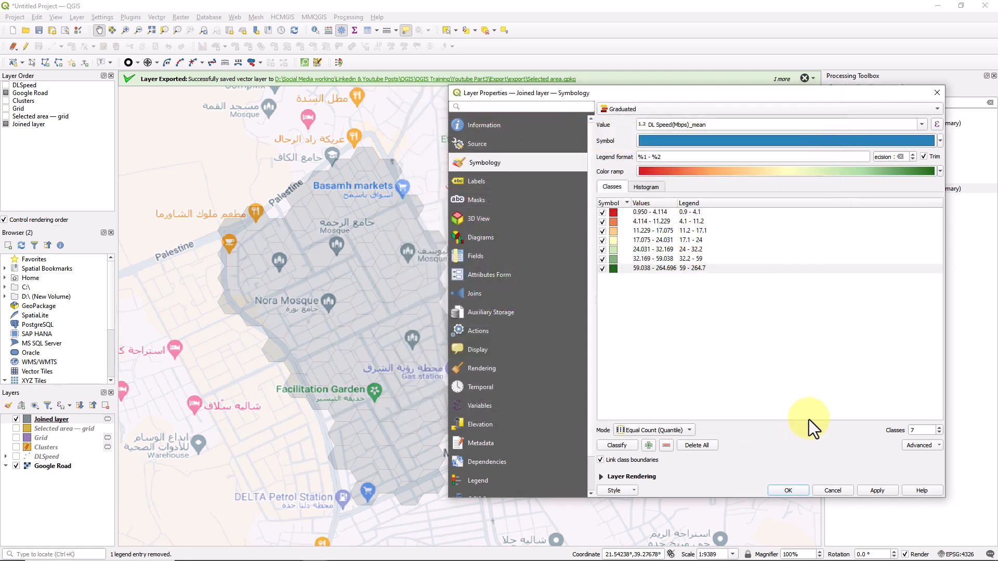
Apply the graduated symbology and move Joined layer directly above Google Road in the layer order
click(876, 491)
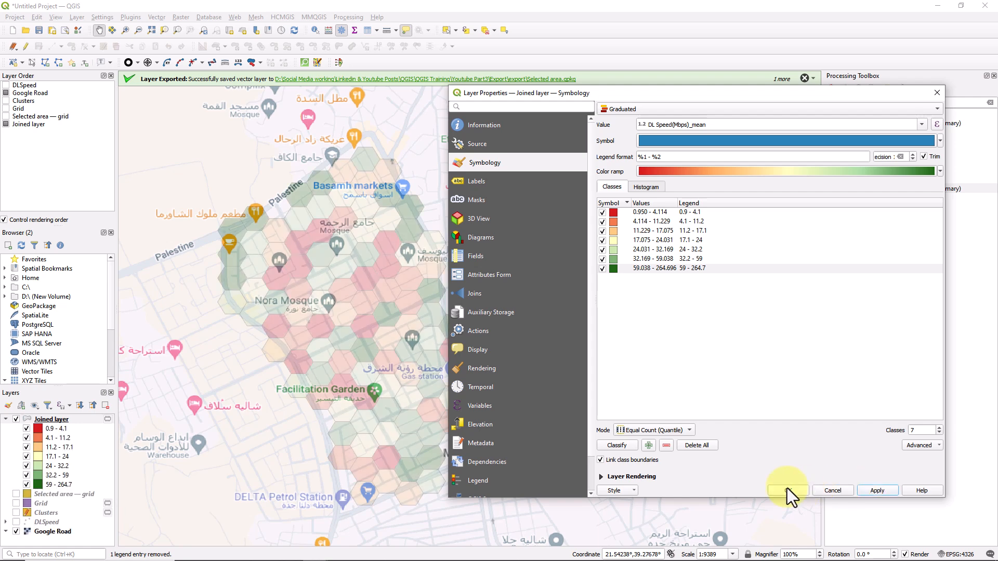
click(785, 490)
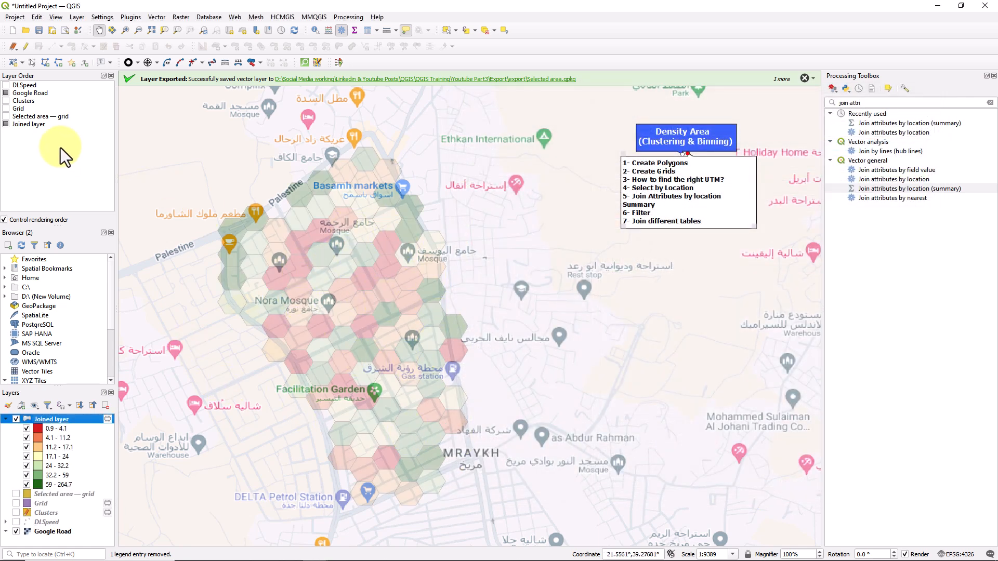
click(29, 126)
drag(25, 126, 26, 96)
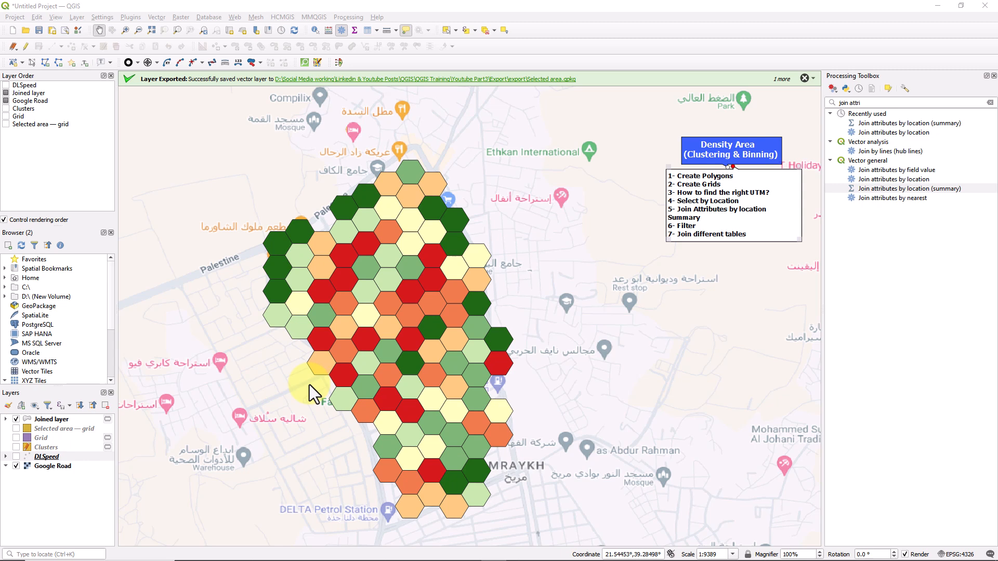
Examine the BM column in the DLSpeed attribute table and briefly show the DLSpeed points over the hexagons
right_click(66, 457)
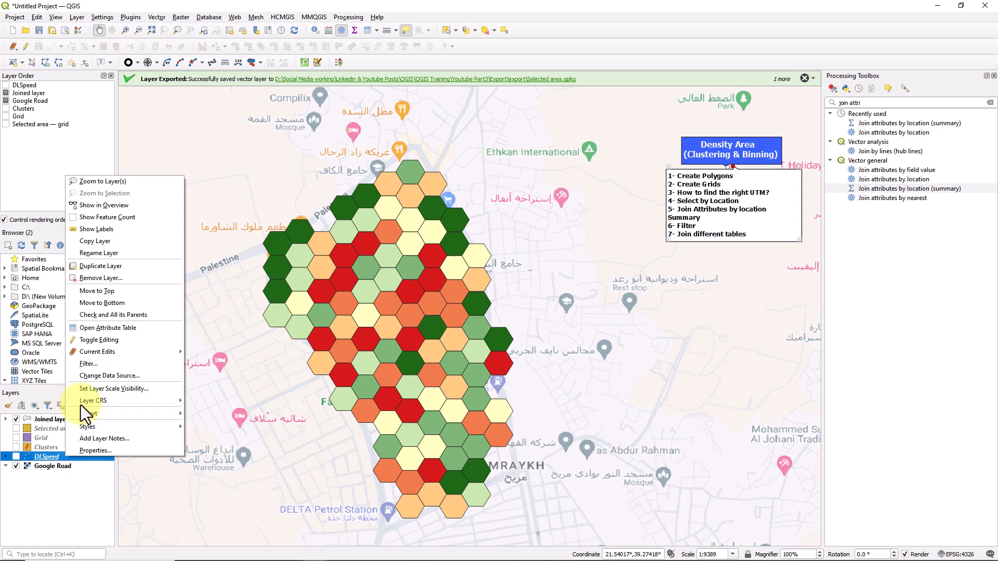
click(104, 330)
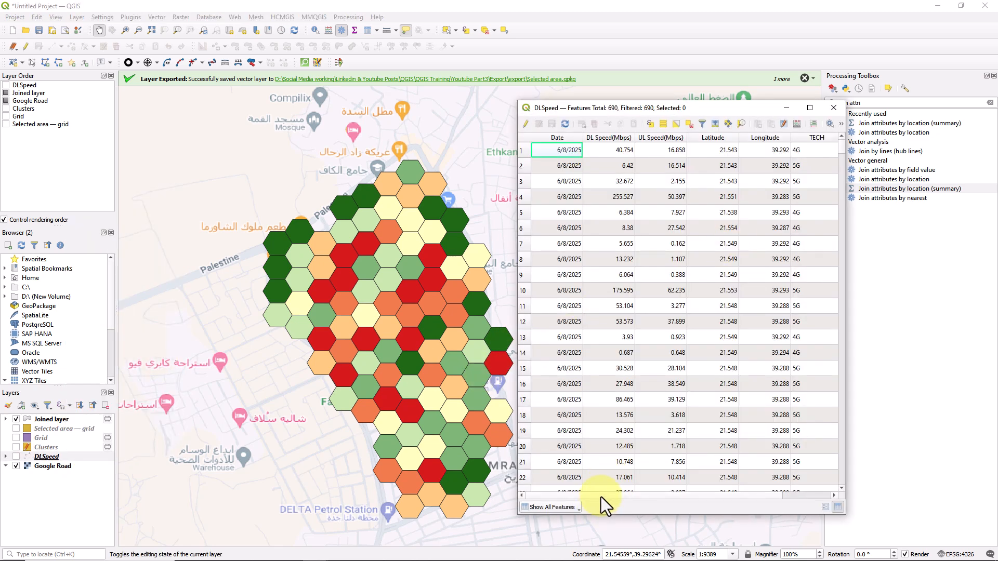
drag(600, 497, 751, 496)
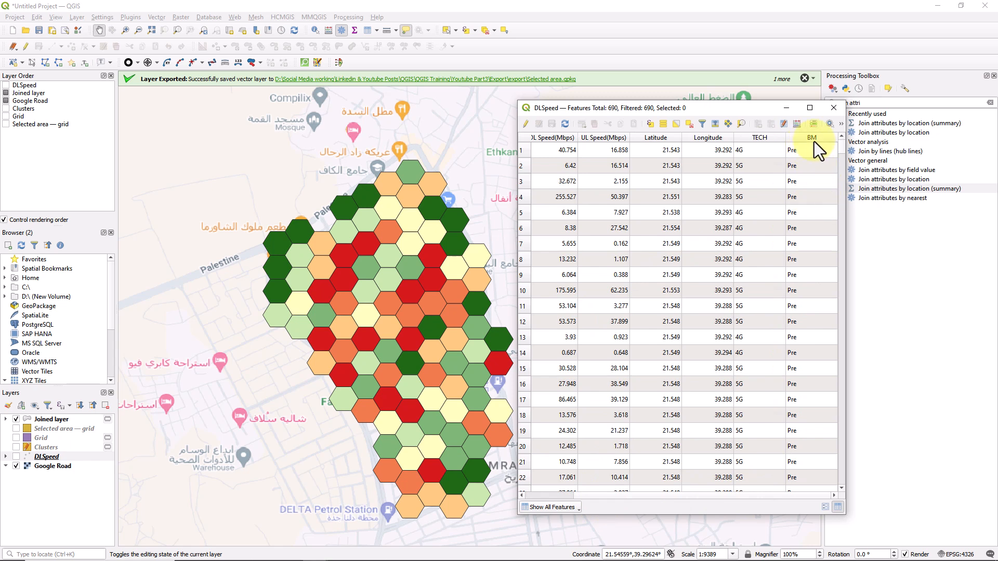
drag(841, 147, 842, 304)
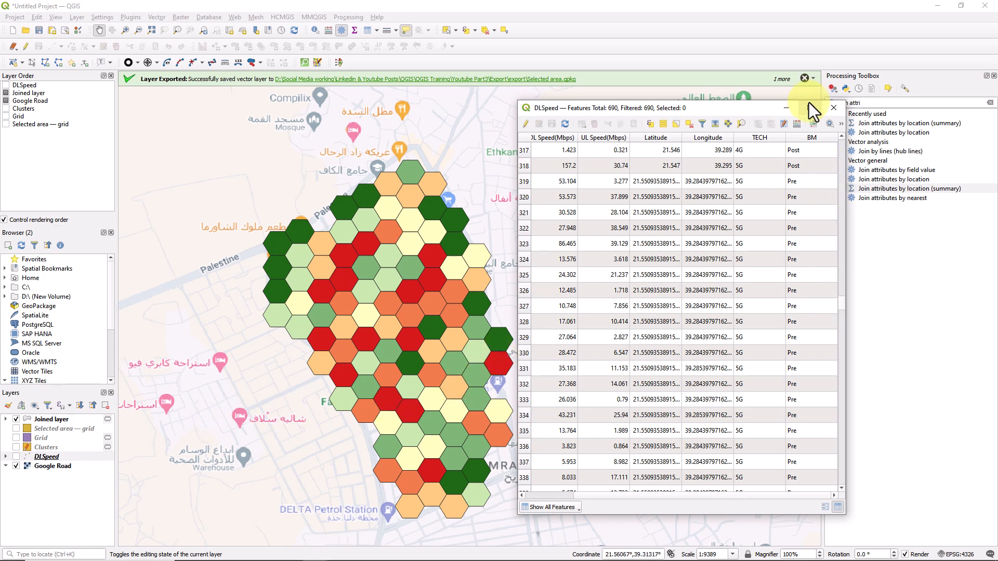
click(833, 110)
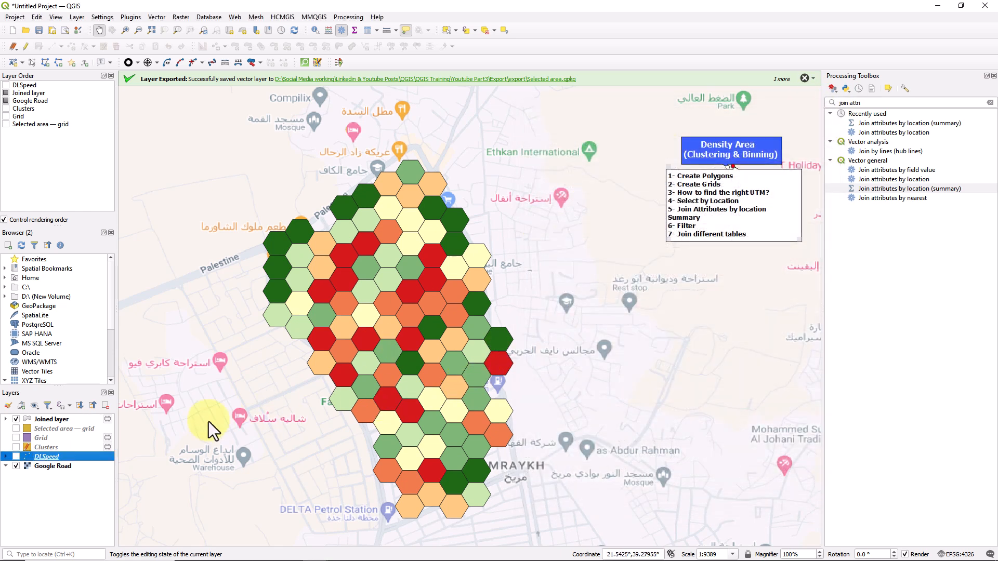
click(16, 456)
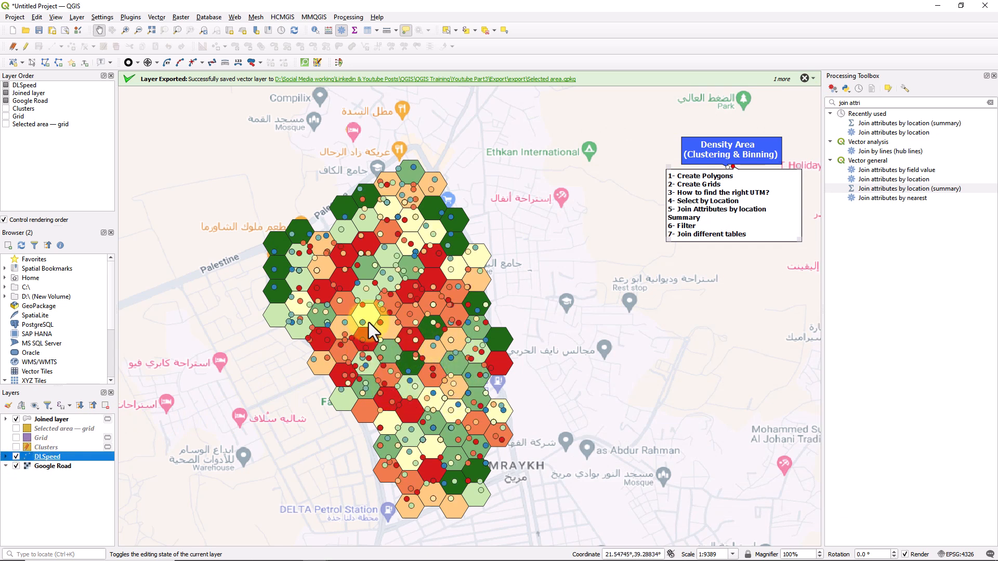
click(16, 457)
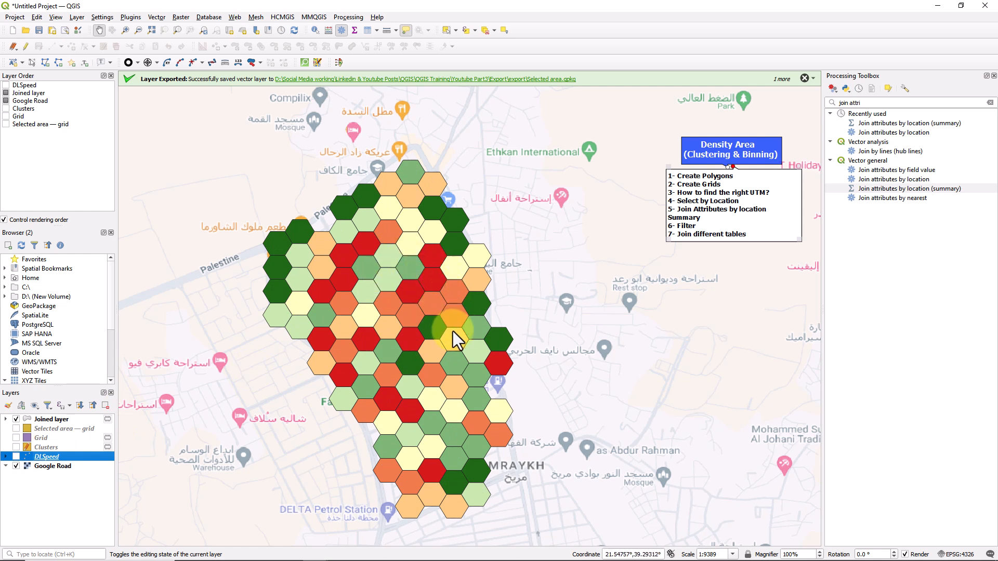
Filter the DLSpeed layer with "BM" = 'Pre', testing the query first, and show the filtered points
right_click(82, 460)
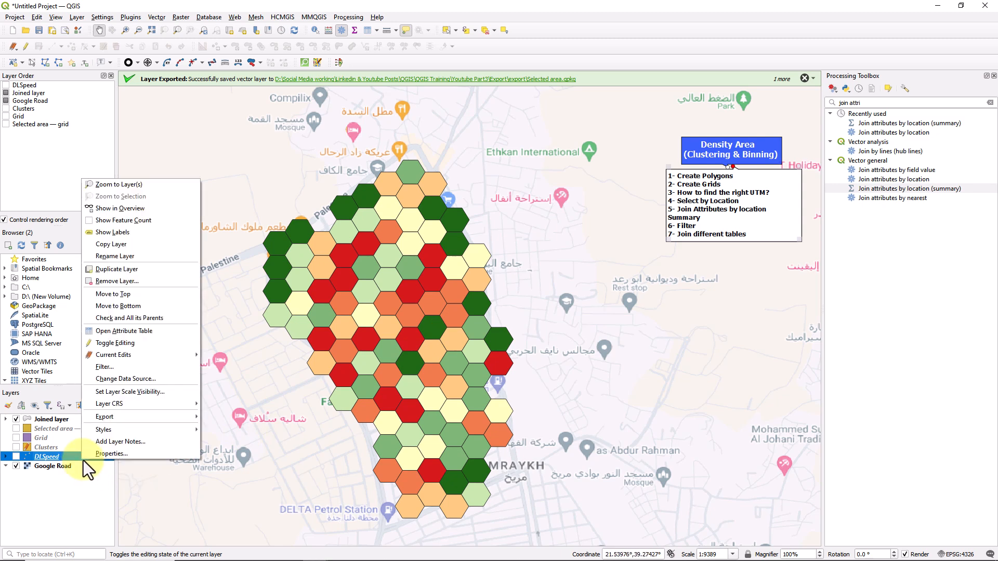
click(128, 366)
click(573, 203)
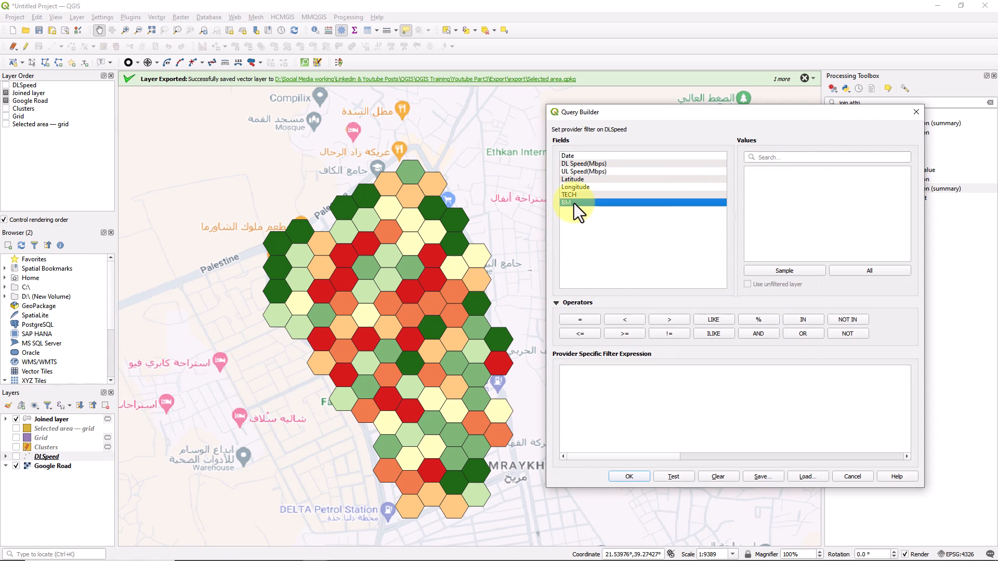
click(758, 270)
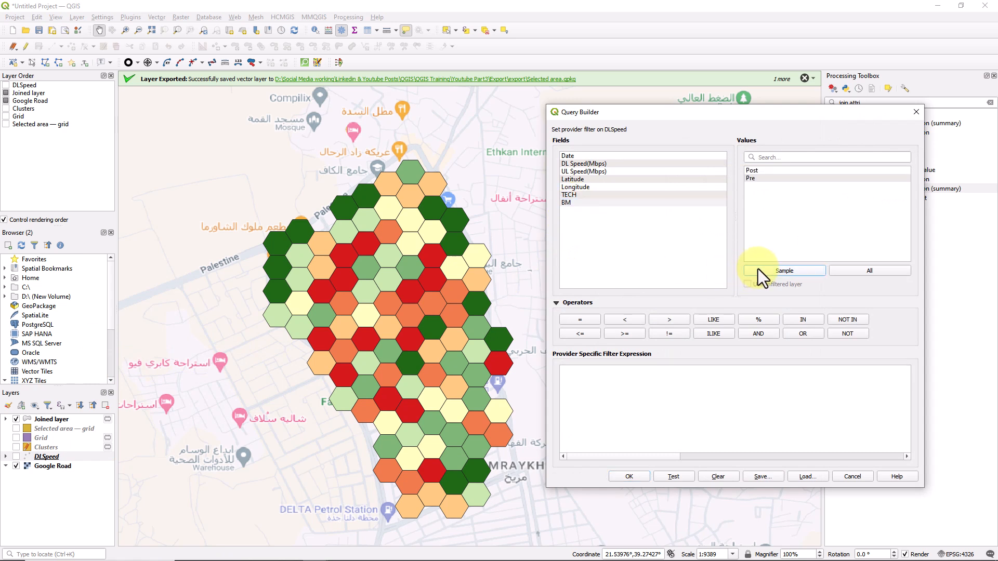
double_click(585, 204)
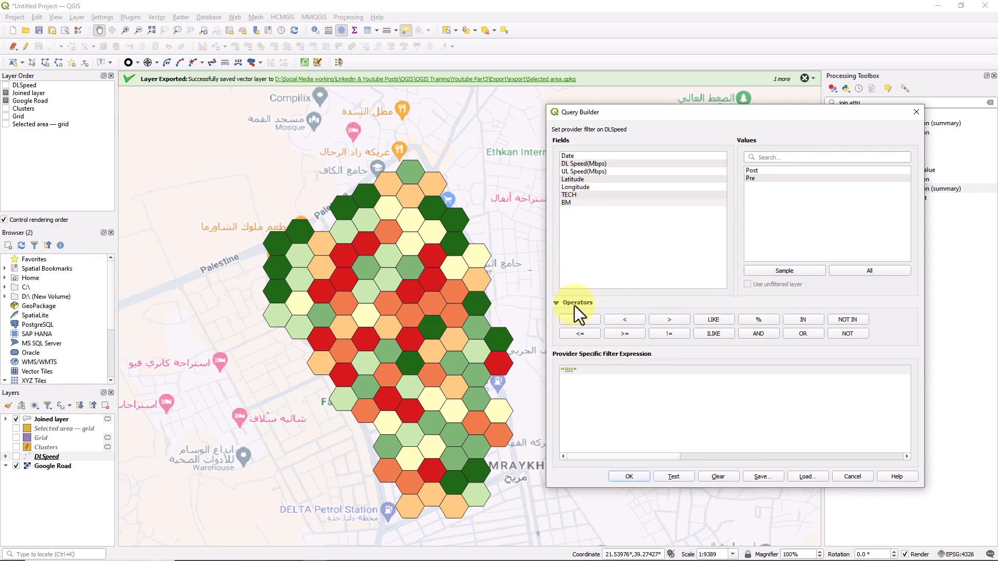
click(582, 322)
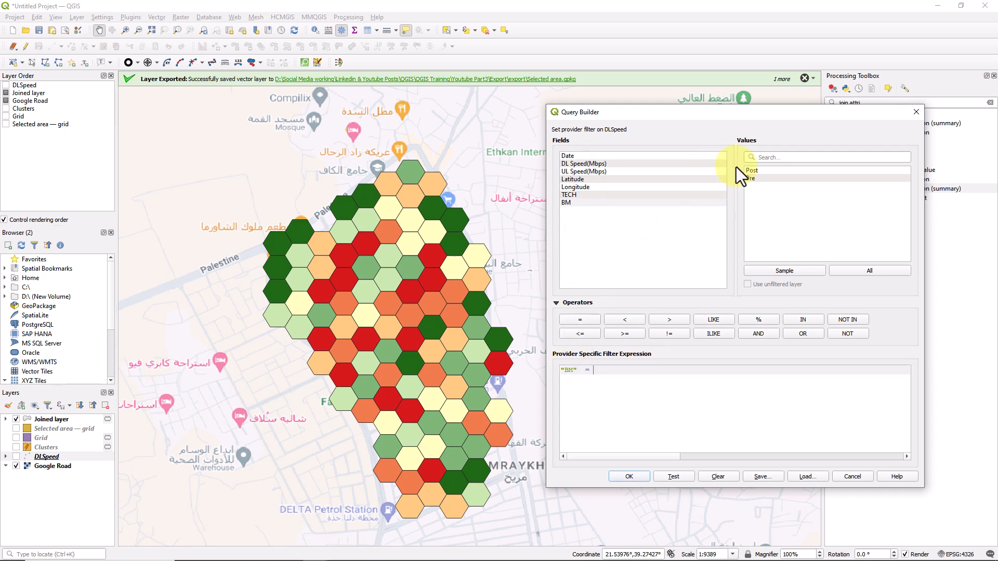
double_click(750, 179)
click(668, 478)
click(774, 314)
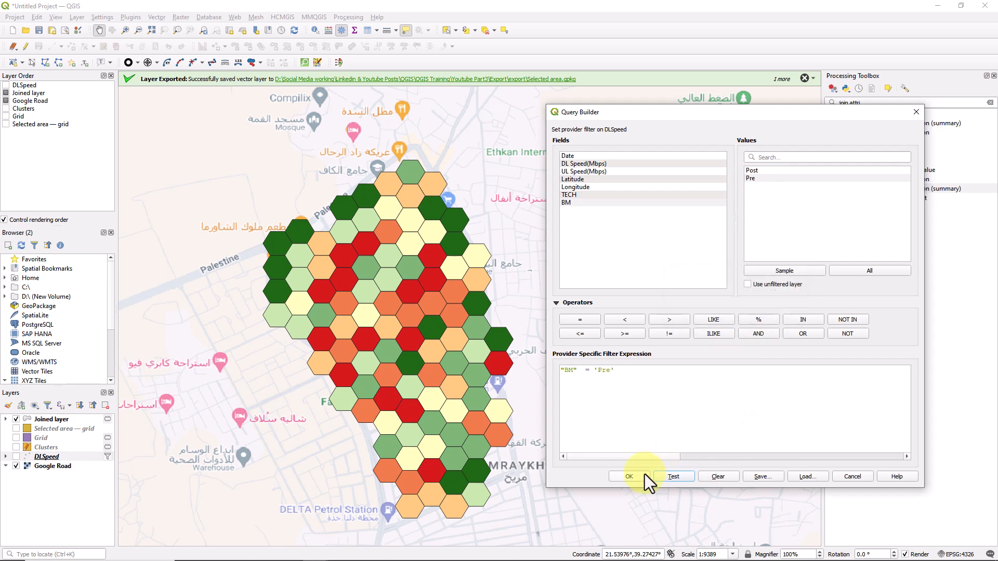
click(629, 476)
click(16, 456)
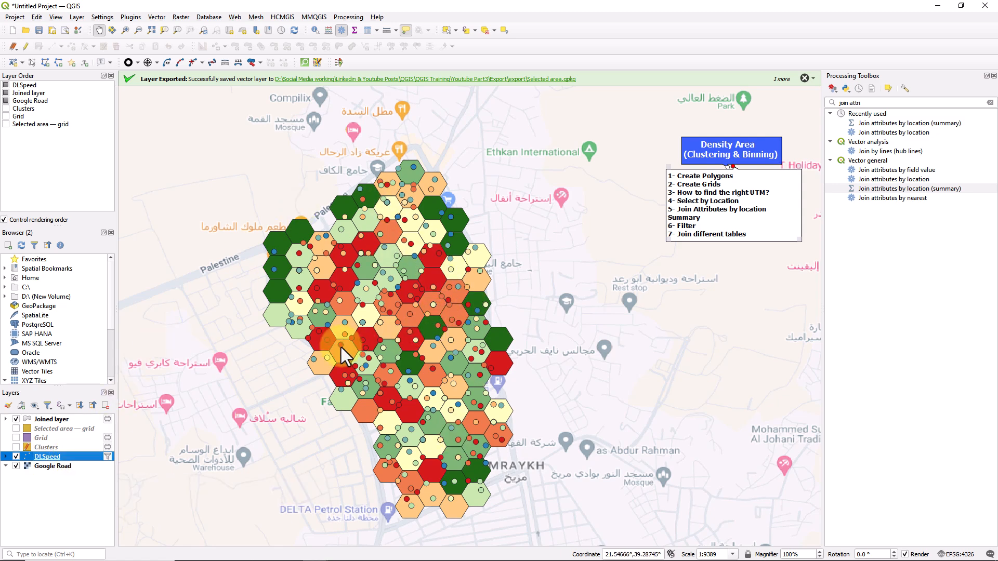
Duplicate the DLSpeed layer and filter the copy with "BM" = 'Post', testing the query before applying it
right_click(80, 454)
click(143, 279)
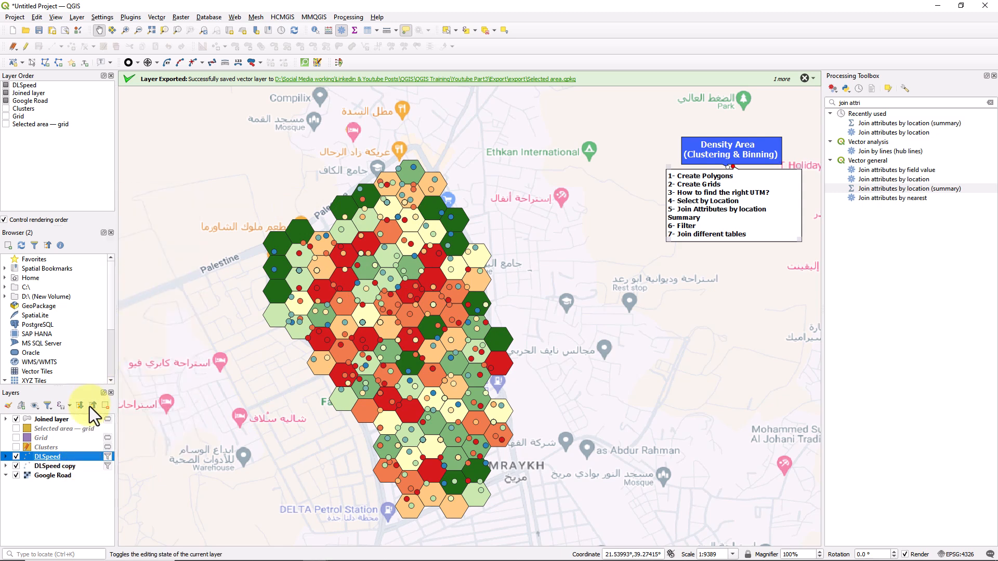
right_click(69, 469)
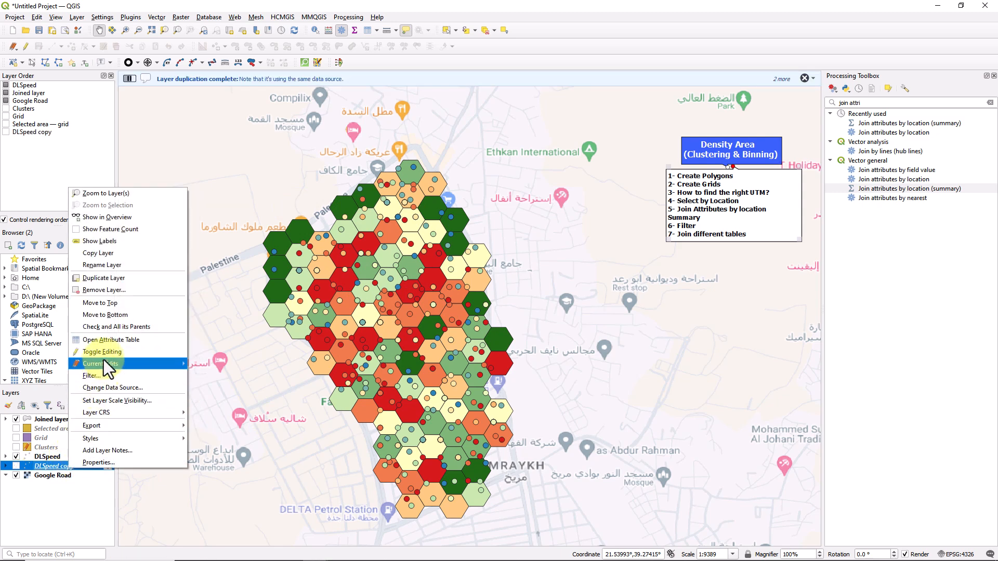
click(104, 374)
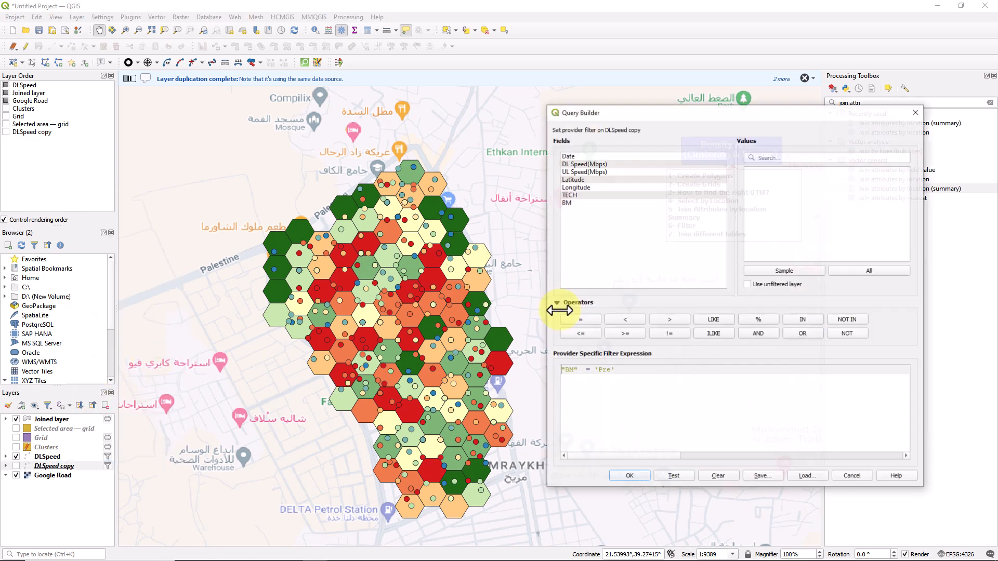
double_click(603, 370)
key(Caps_Lock)
text(Post)
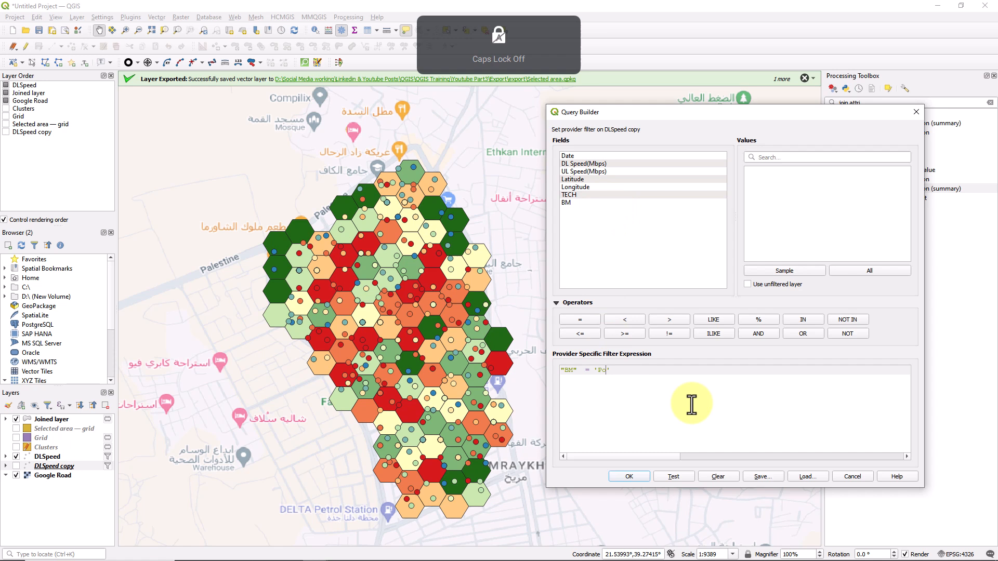
click(565, 204)
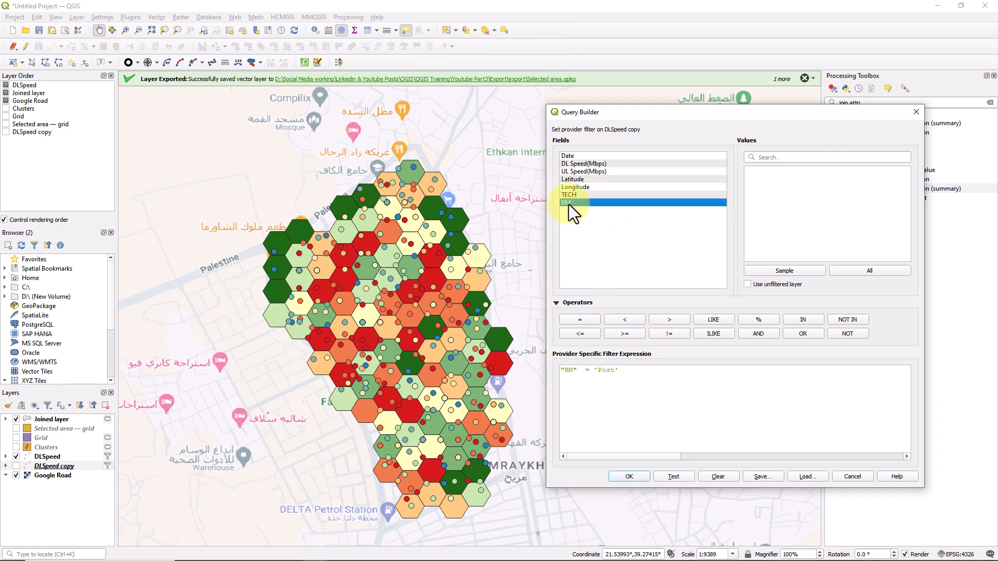
click(803, 272)
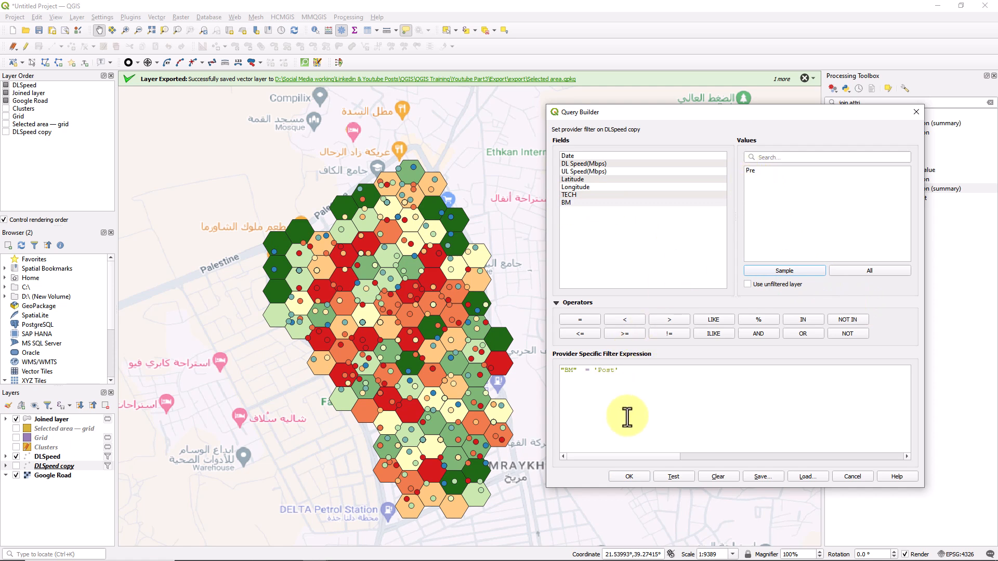
click(670, 477)
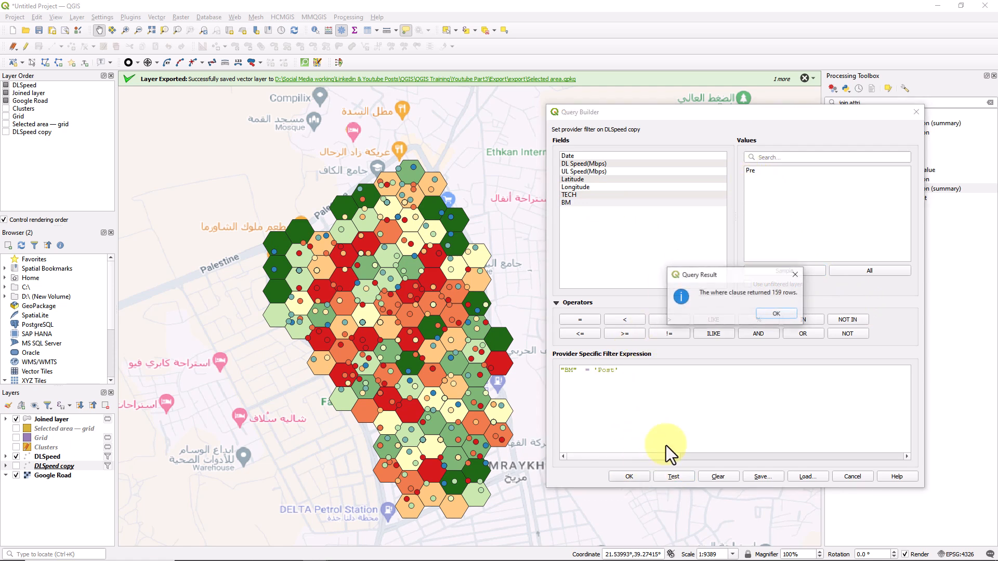
click(788, 314)
click(627, 476)
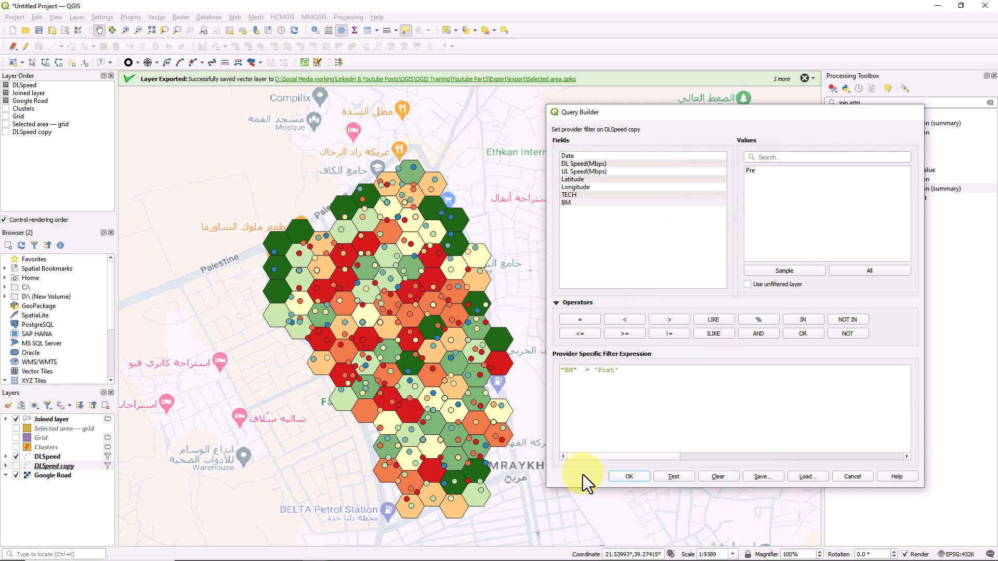
Show DLSpeed copy instead of DLSpeed and move it directly above Joined layer in the layer order
click(16, 456)
click(16, 466)
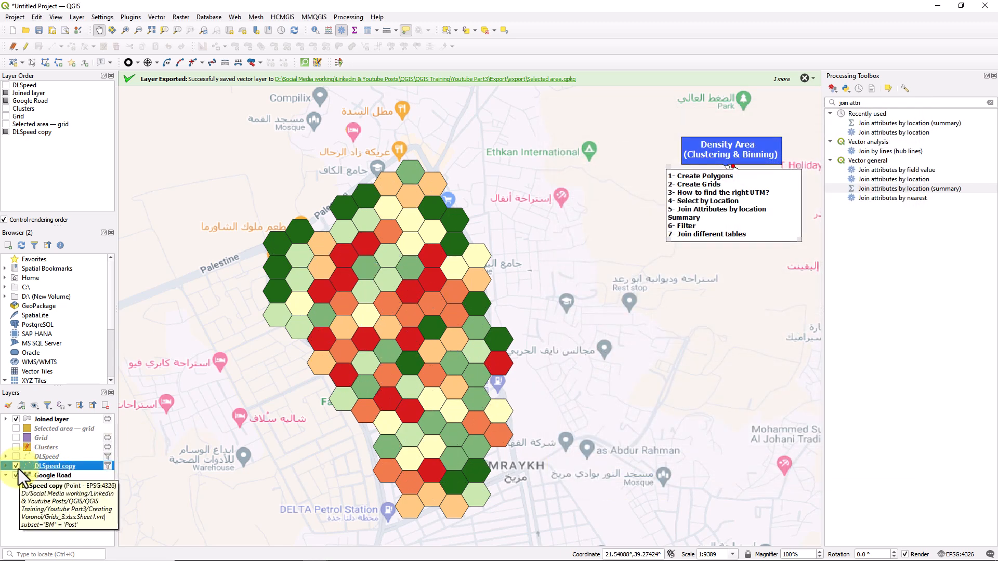
click(42, 136)
shift+click(42, 115)
drag(42, 116, 51, 91)
click(41, 134)
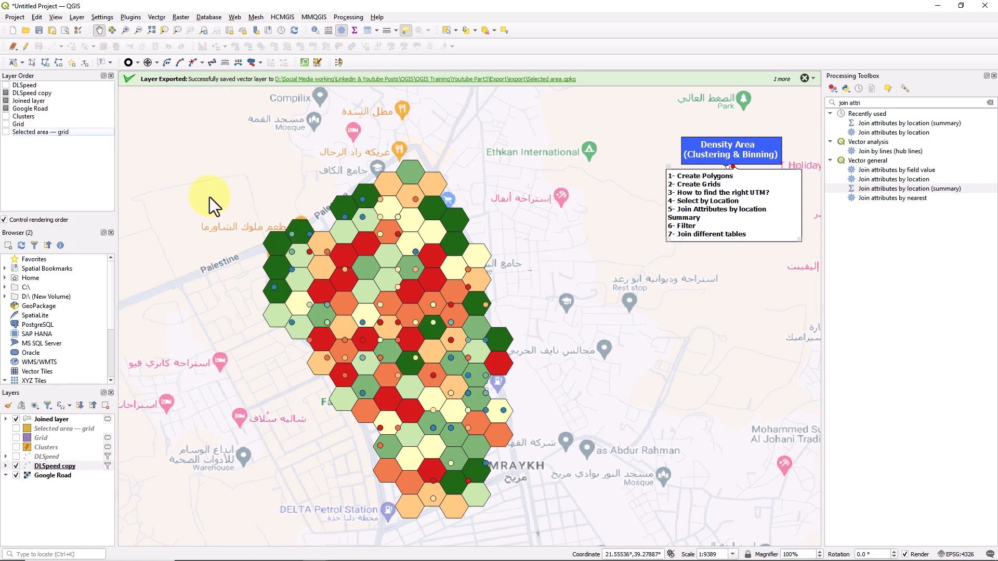
Toggle the DLSpeed layer on and off to compare its Pre points with the Post points of DLSpeed copy
click(15, 456)
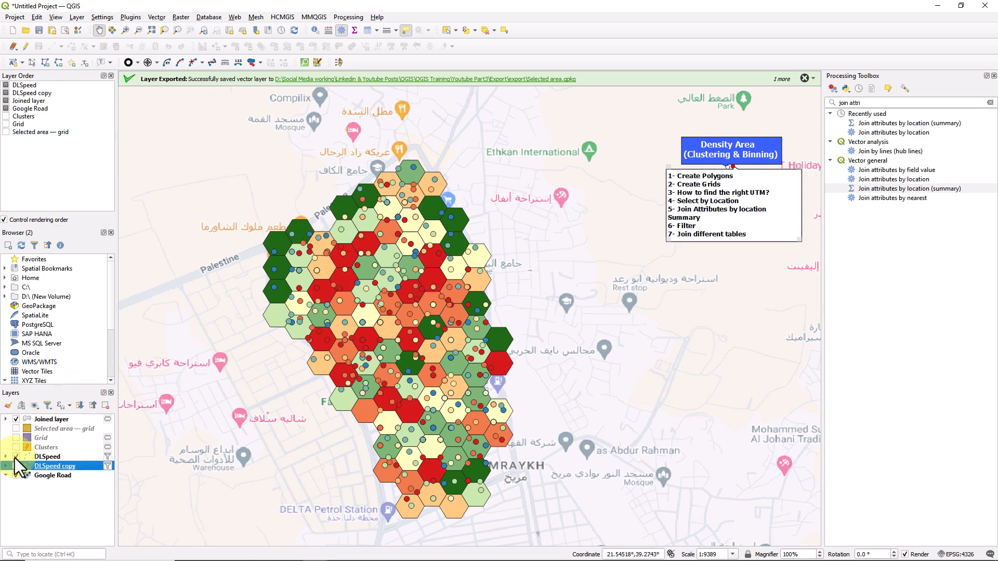
click(15, 457)
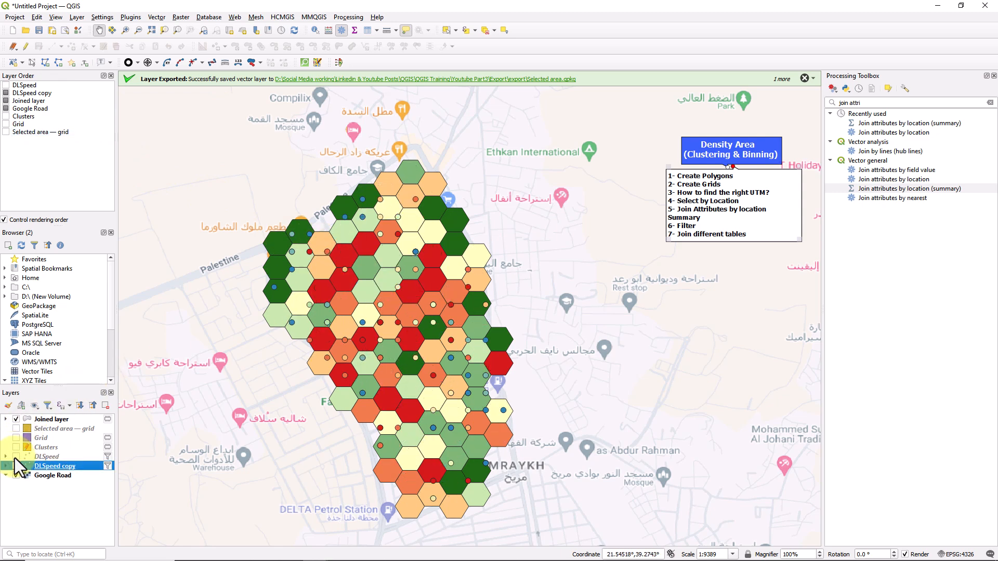
Hide the DLSpeed copy layer and view the Joins settings in Joined layer's properties without changing them
click(15, 466)
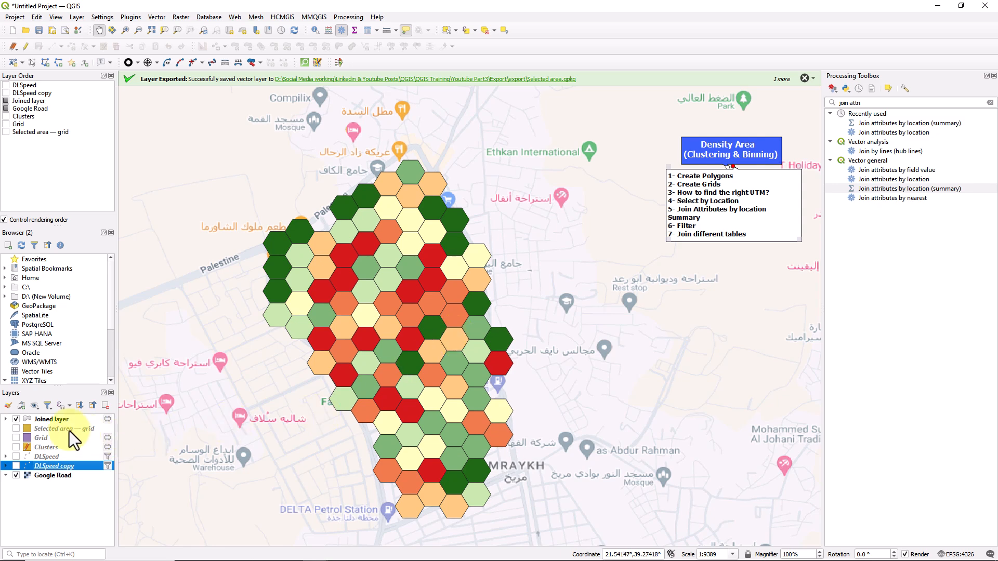
right_click(56, 421)
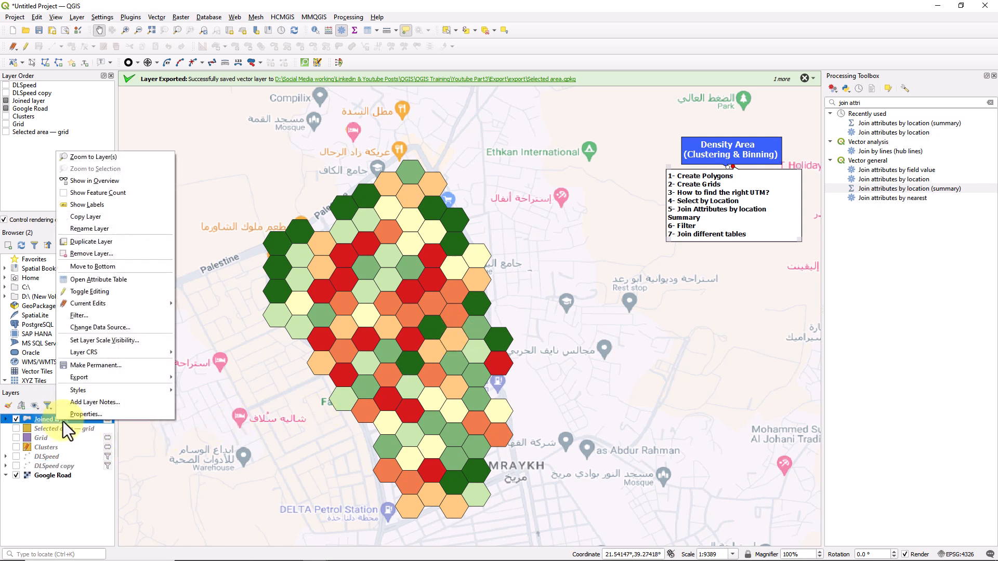
click(79, 415)
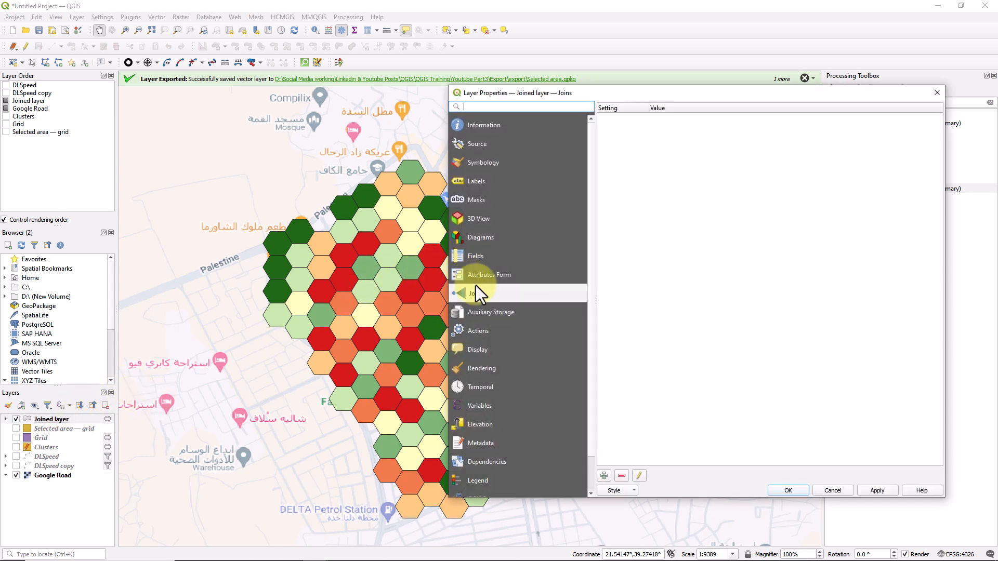
click(827, 490)
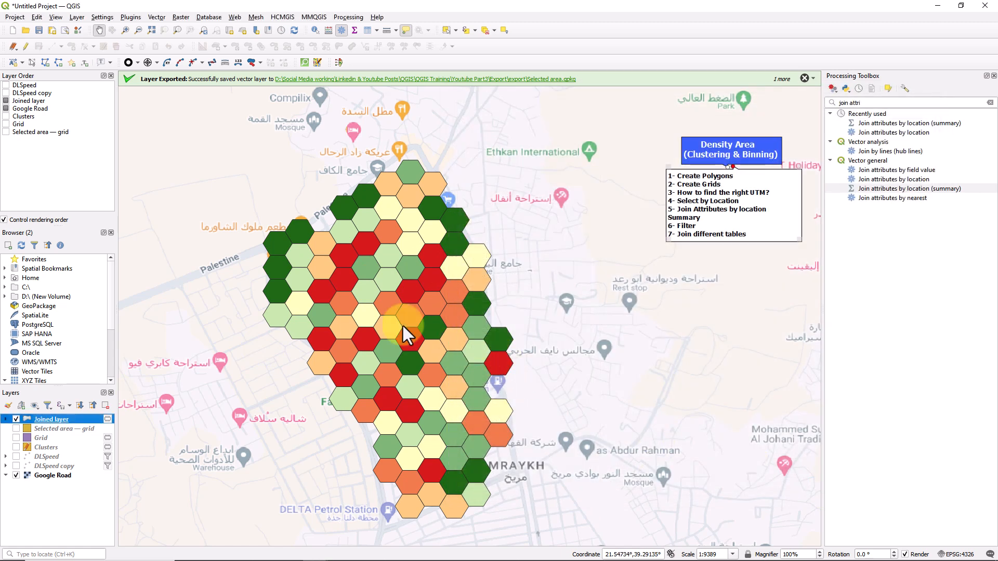
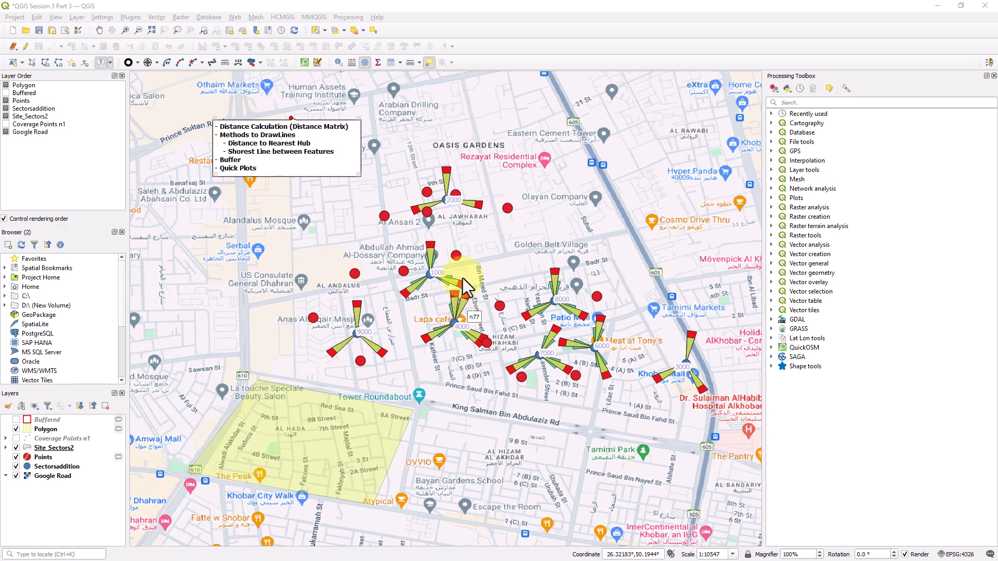
Hide the Site_Sectors2 layer, find the Distance matrix algorithm with the search "distance matrix" and open it
click(16, 447)
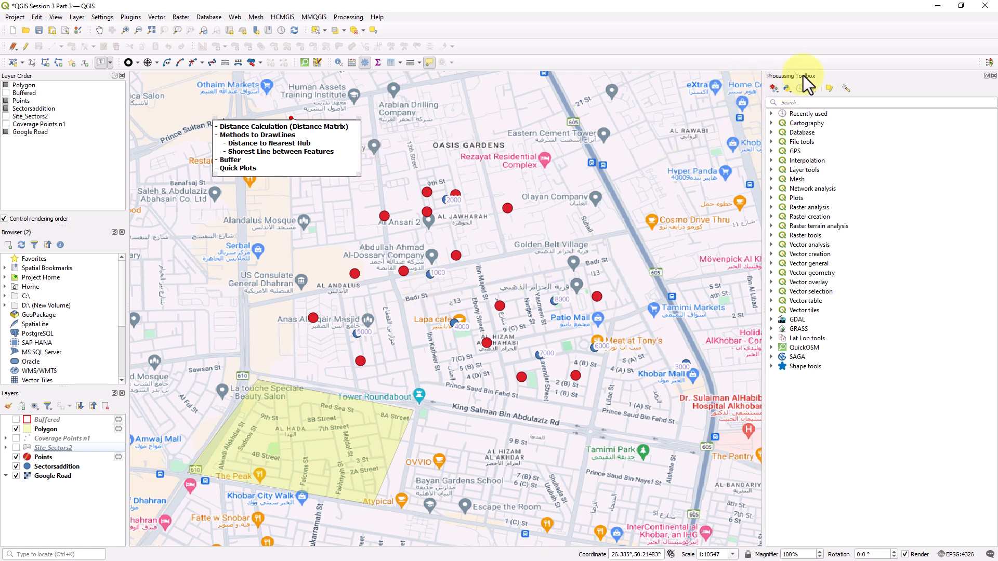
click(795, 102)
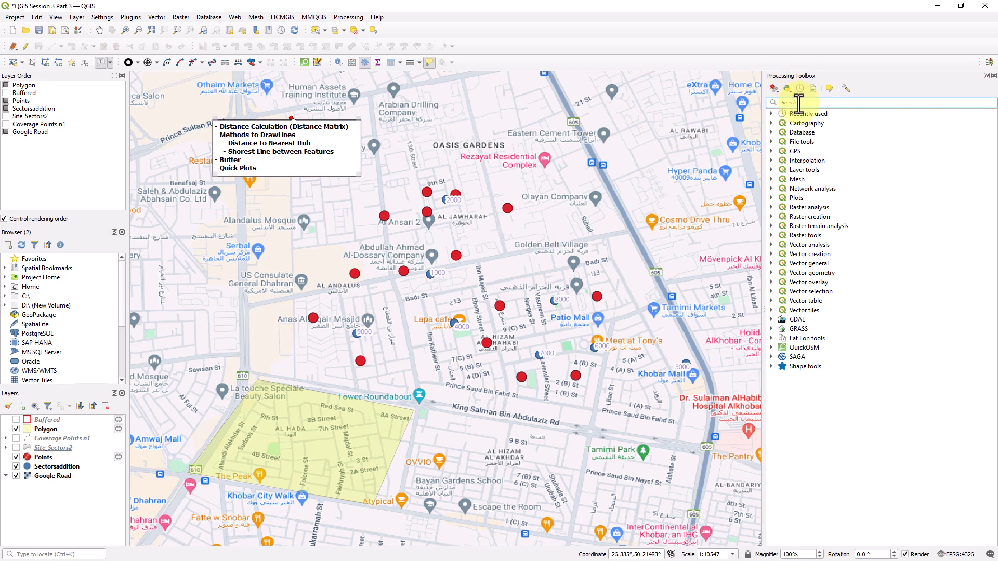
text(dist)
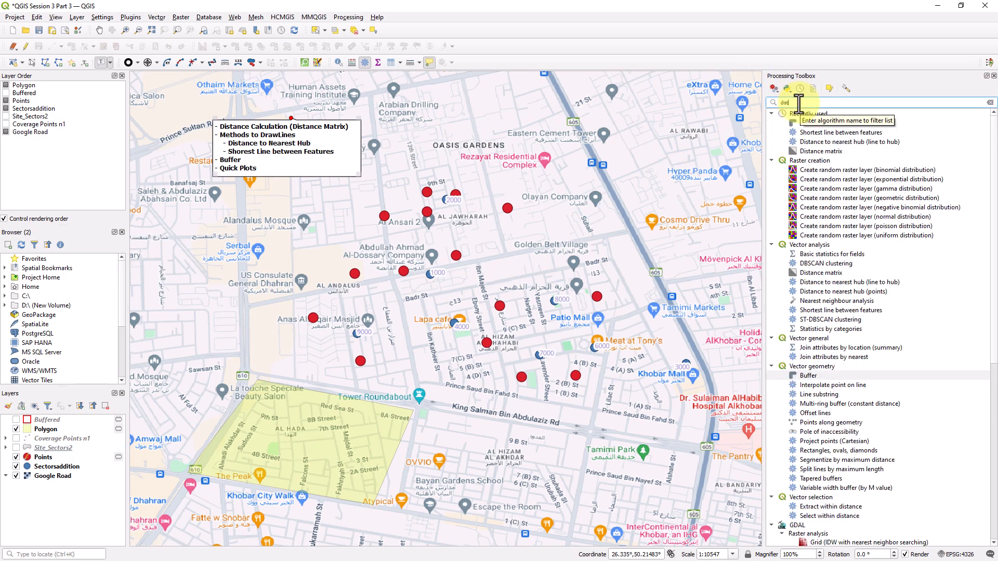
text(ance matrix)
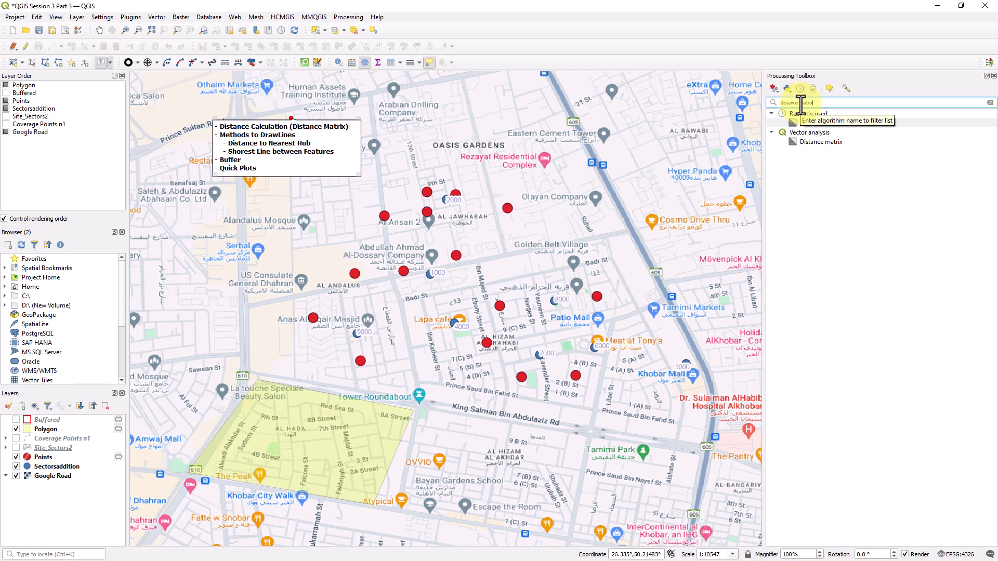
double_click(815, 143)
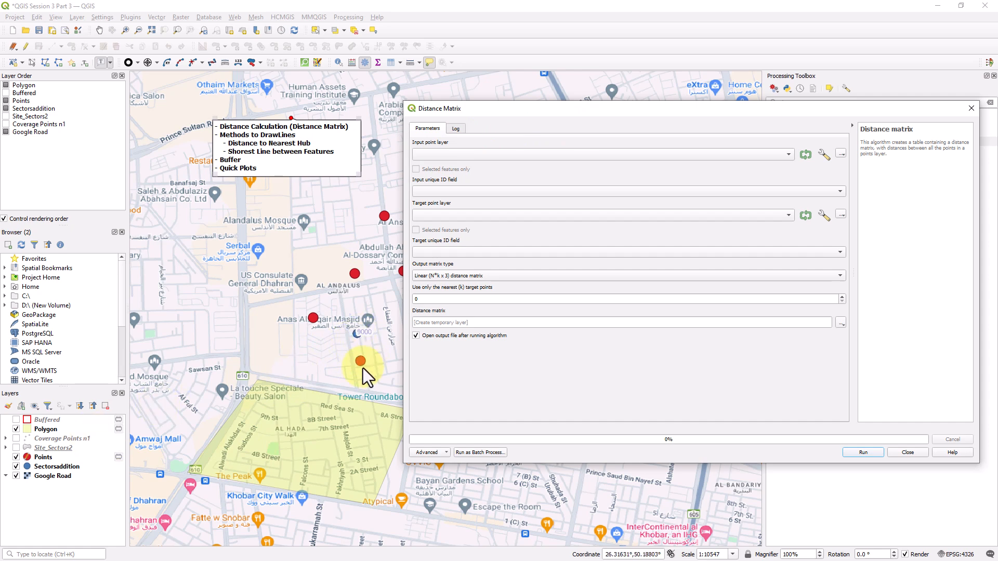
Examine the Sectorsaddition attribute table, especially the Code2 column, for a field that can serve as the input ID
right_click(54, 468)
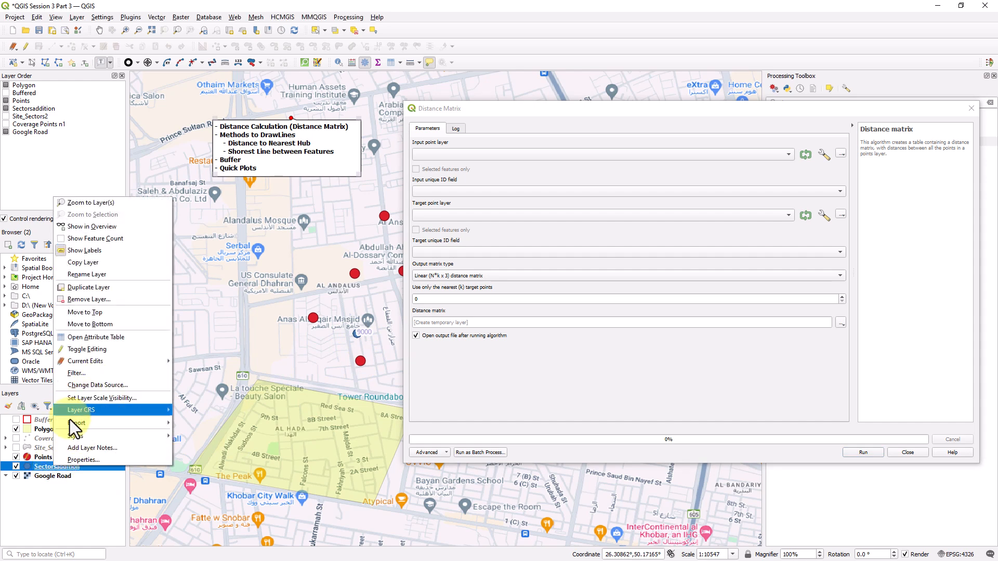
click(101, 339)
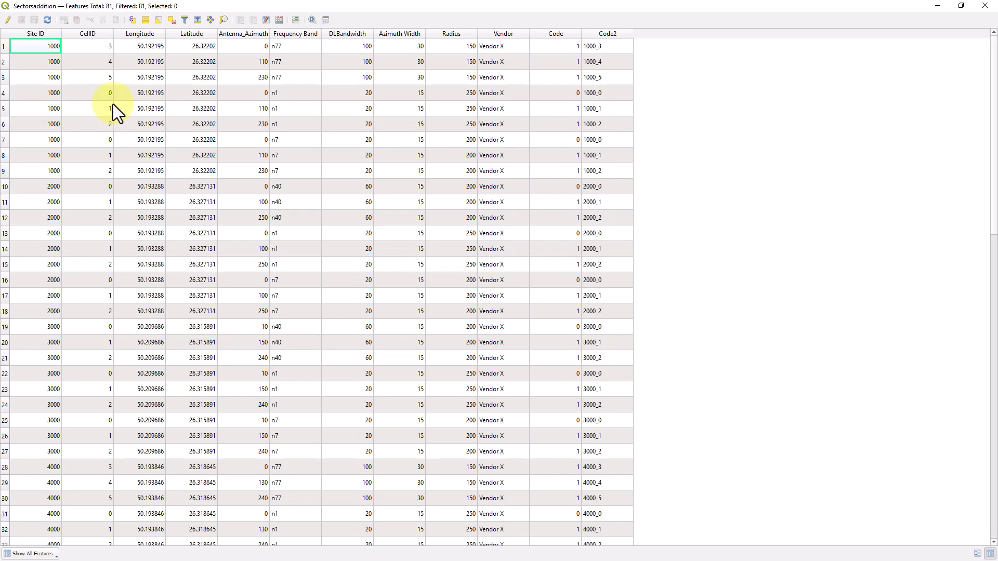
scroll(520, 114, down, 10)
scroll(535, 125, up, 10)
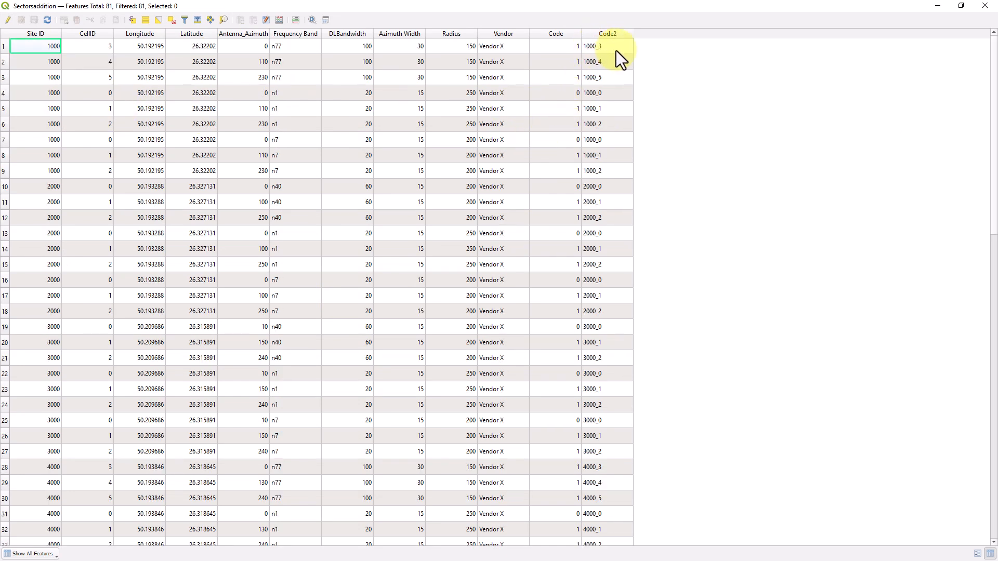
scroll(614, 198, down, 10)
scroll(606, 218, up, 10)
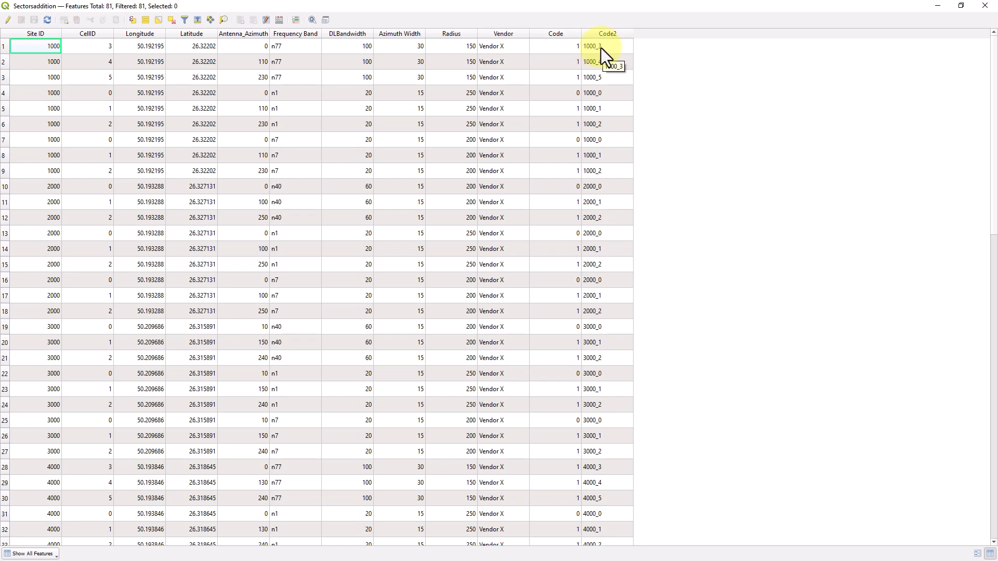
double_click(640, 7)
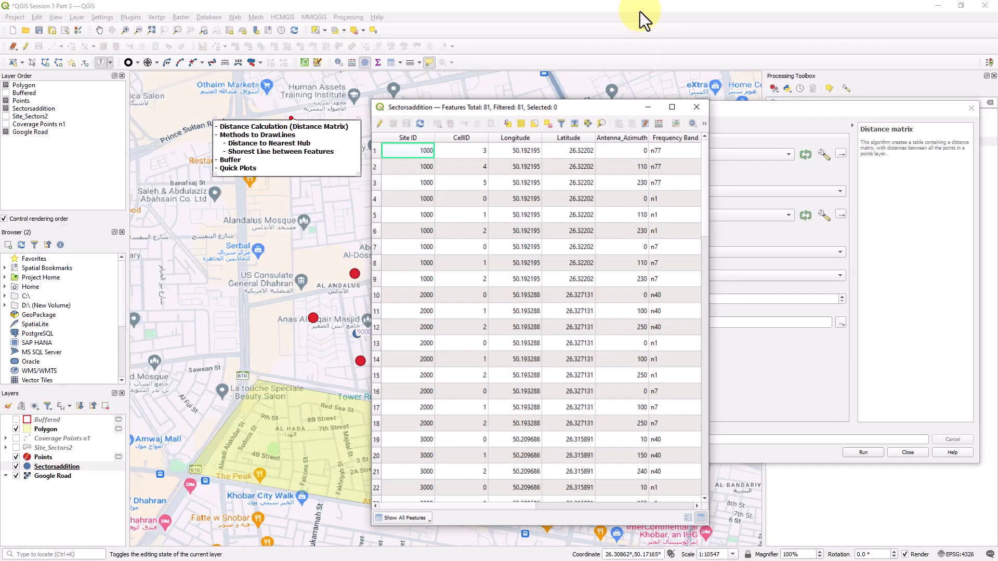
drag(597, 121, 254, 86)
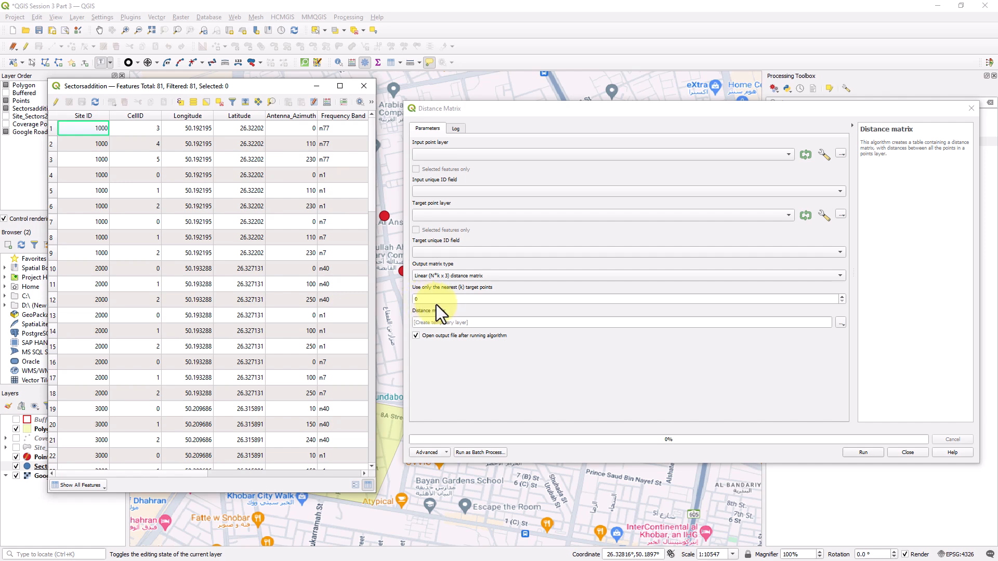
drag(184, 476, 381, 483)
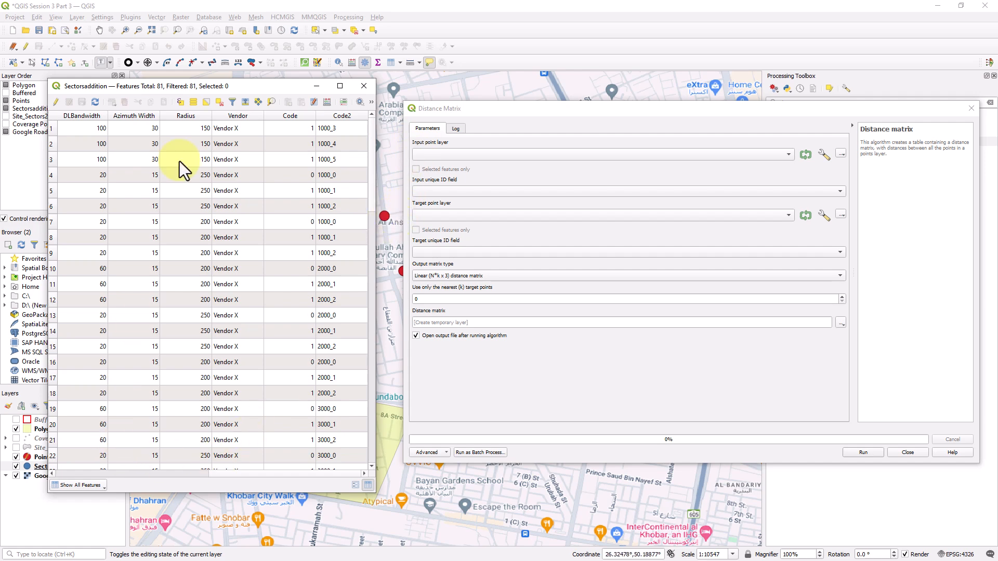
drag(195, 91, 227, 82)
Check the ID field in the Points layer's attribute table and close the table
click(60, 463)
right_click(56, 457)
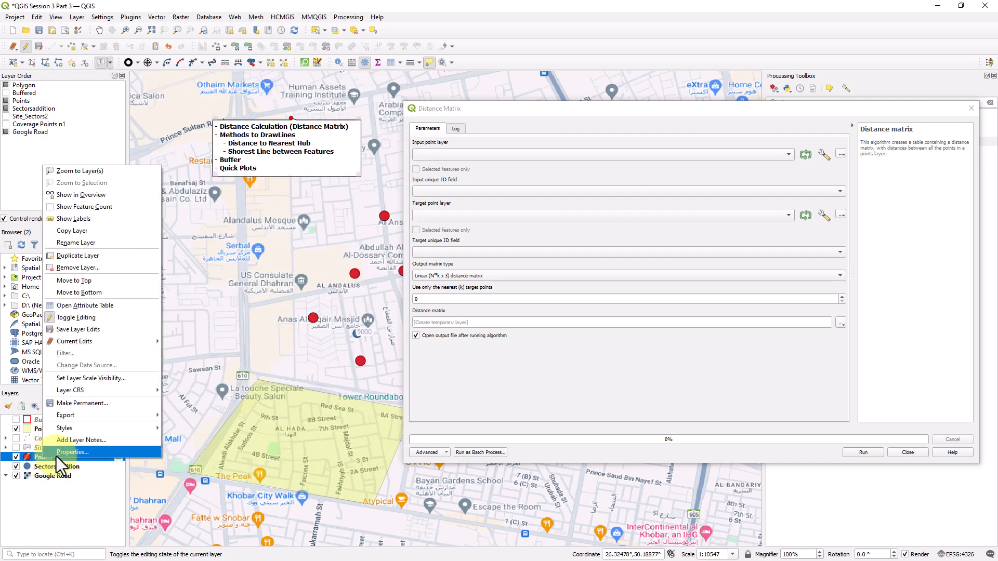
click(107, 309)
double_click(393, 2)
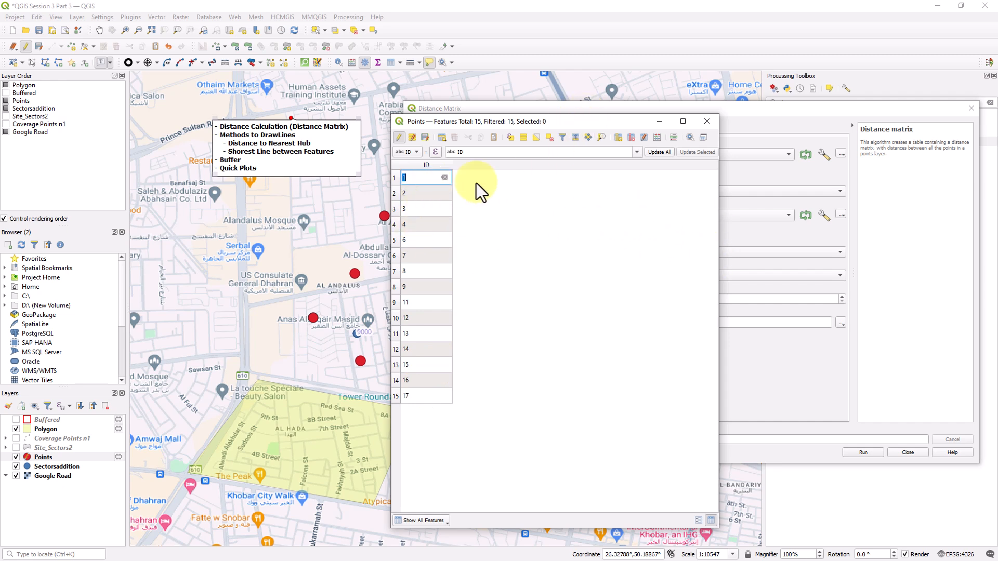
click(699, 125)
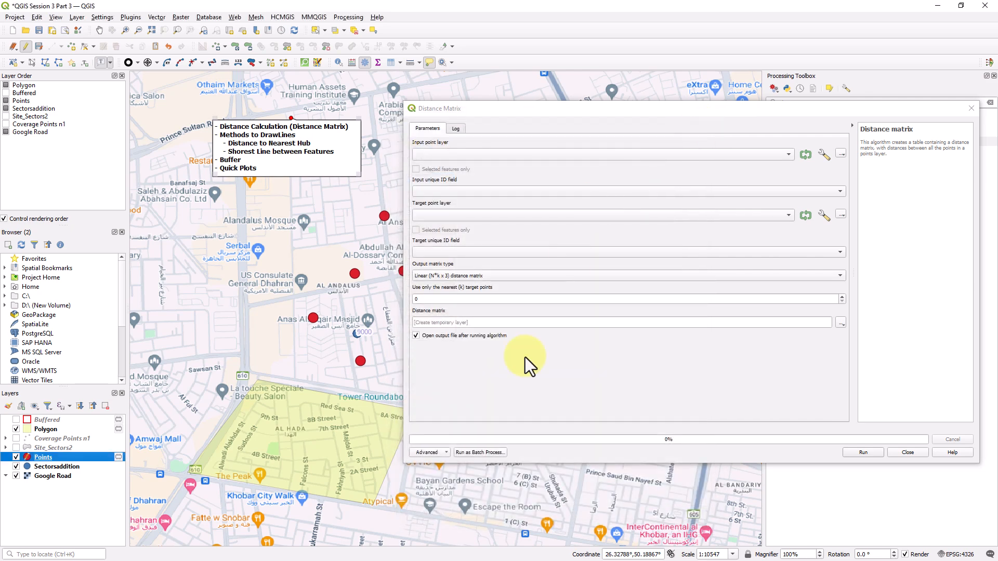
Set Sectorsaddition as the distance matrix's input point layer with Code2 as its unique ID field
click(495, 157)
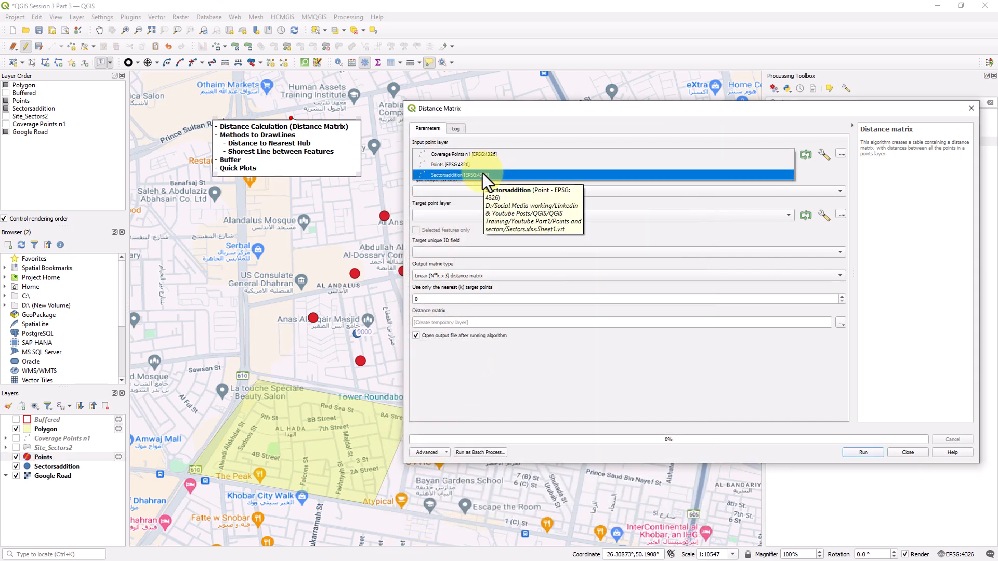
click(482, 173)
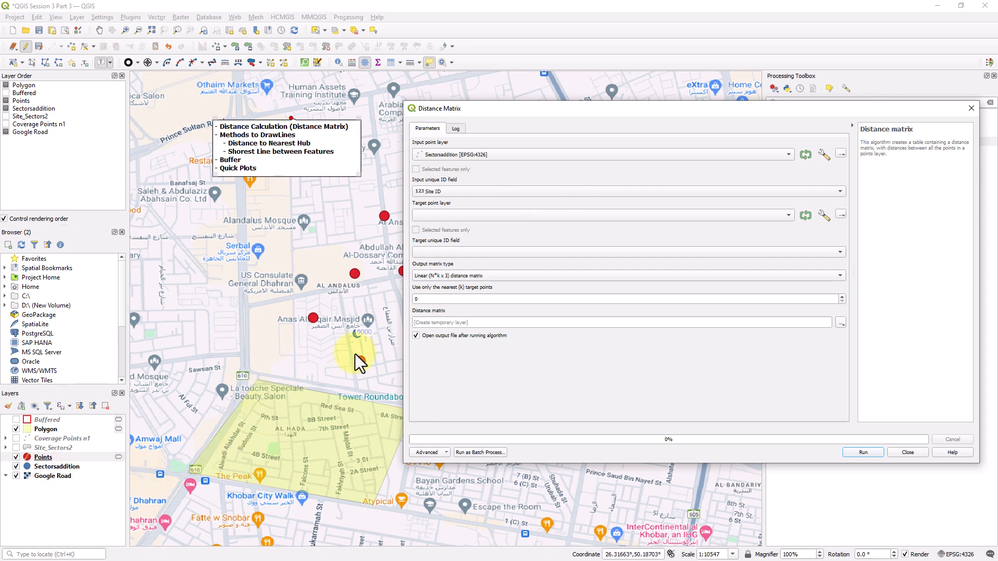
drag(537, 116, 724, 96)
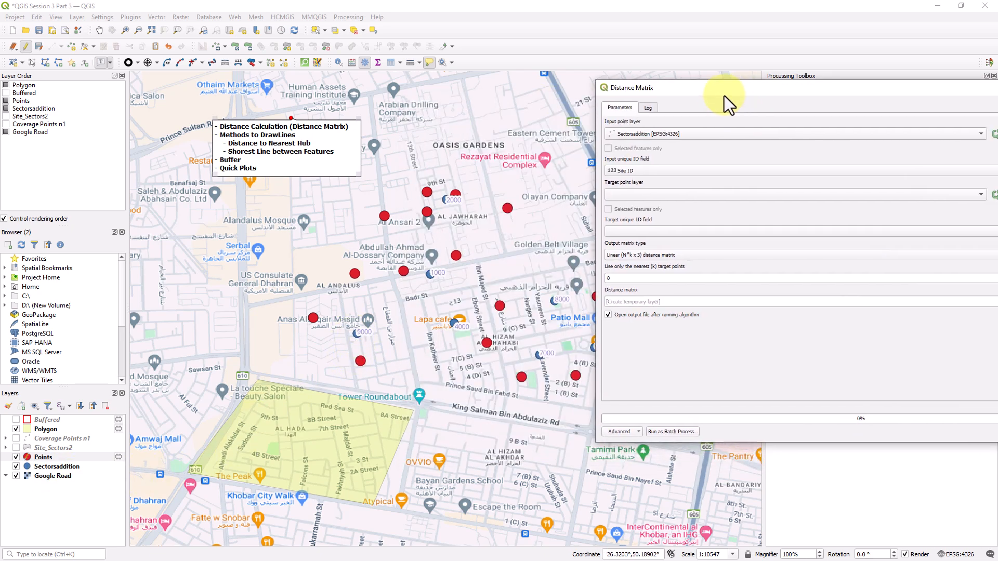
click(643, 170)
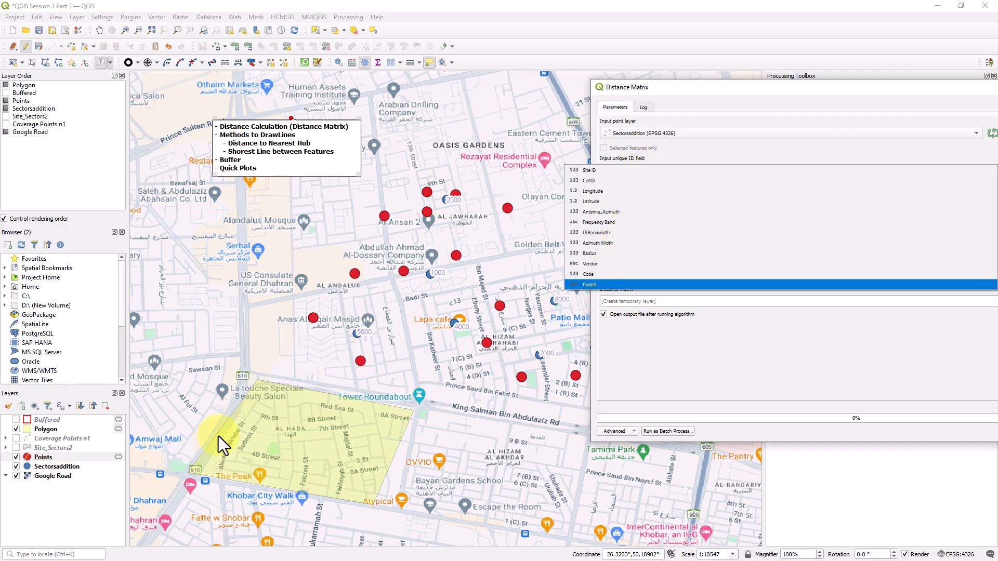
click(597, 285)
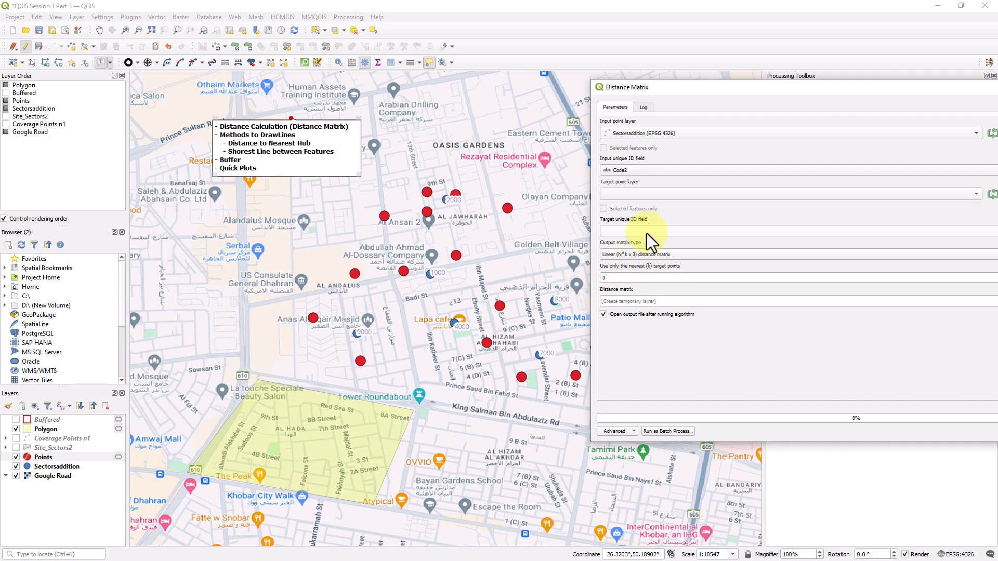
Set Points as the target point layer and limit the matrix to the 2 nearest target points
click(646, 194)
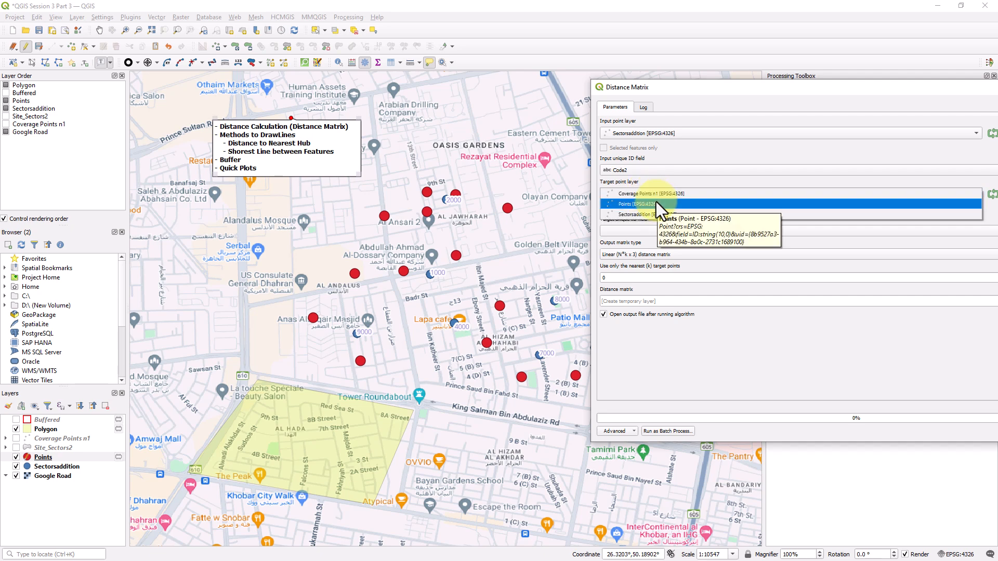
click(656, 202)
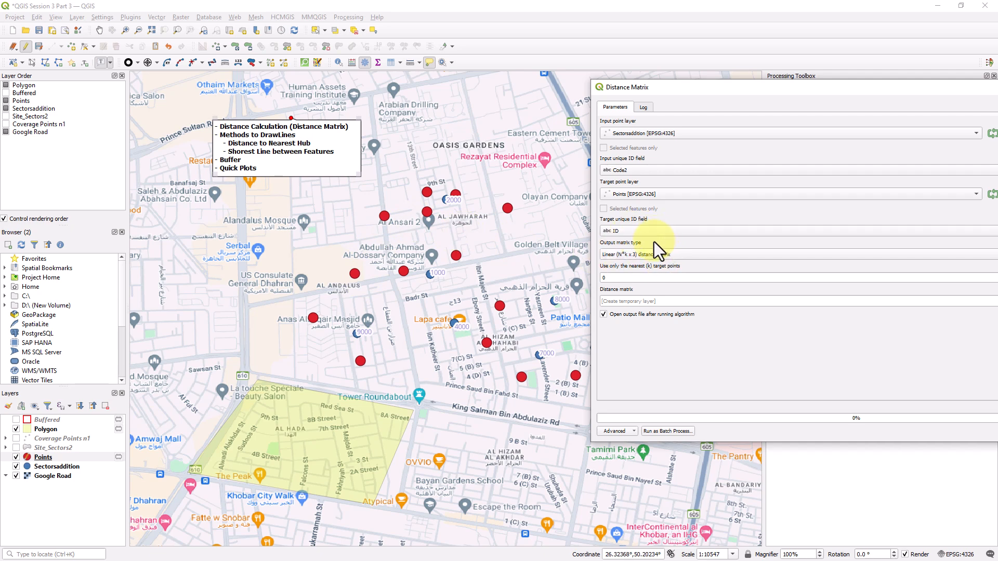
click(632, 277)
text(2)
drag(711, 95, 628, 78)
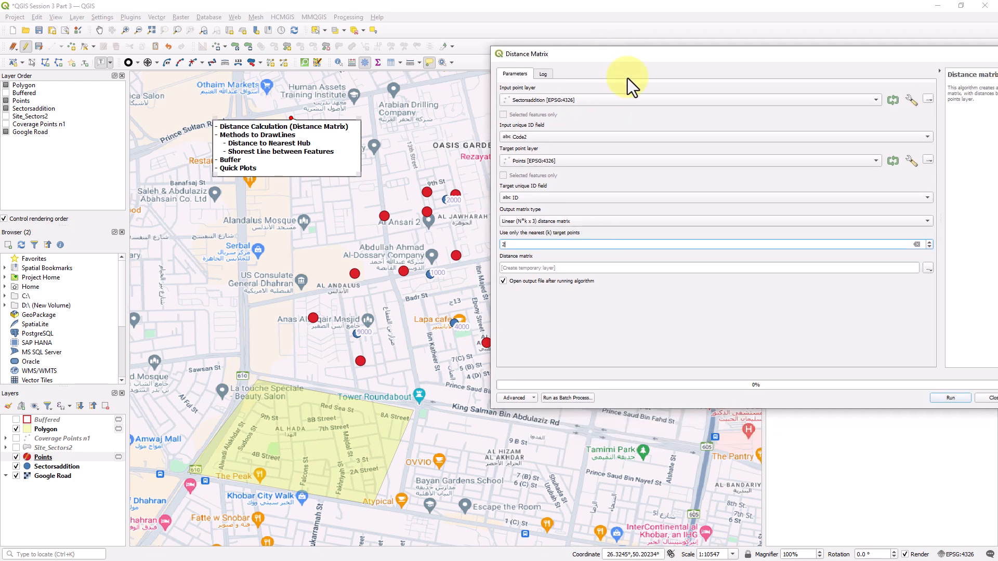
Run the distance matrix calculation into a temporary layer and close the dialog
click(938, 398)
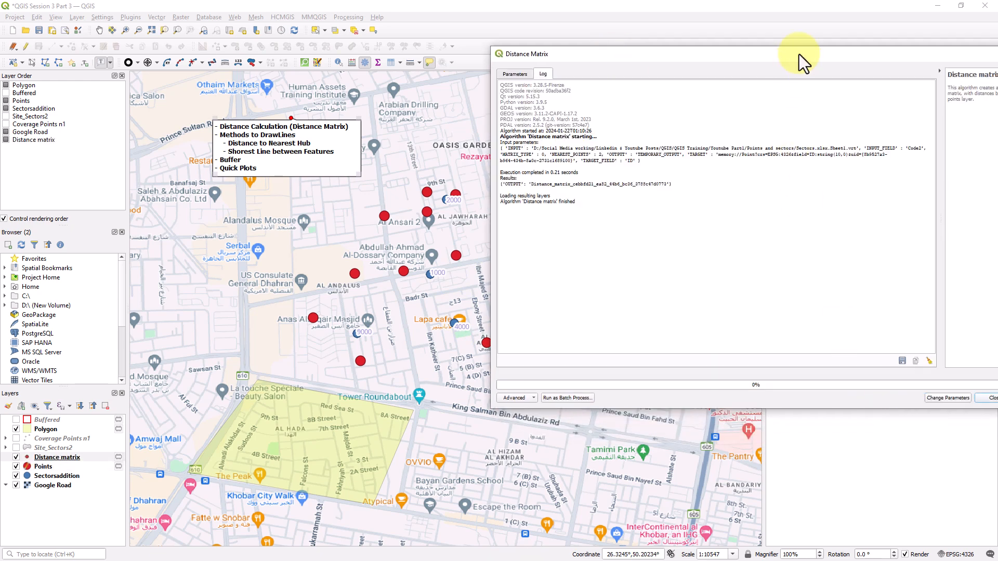
drag(799, 54, 751, 67)
click(870, 55)
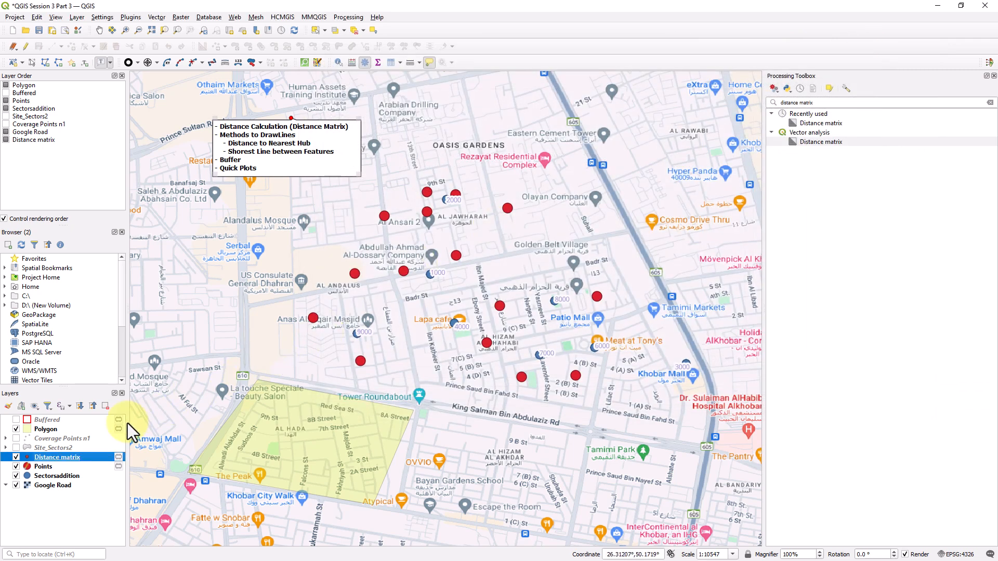
Review the input IDs, target IDs and distances in the Distance matrix layer's attribute table, then close it
right_click(61, 454)
click(133, 314)
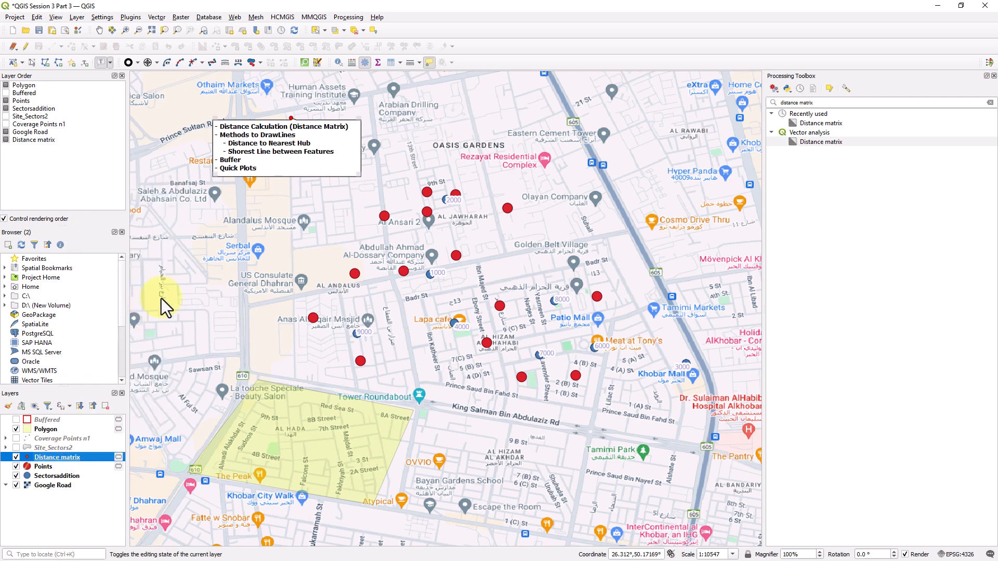
drag(532, 120, 732, 70)
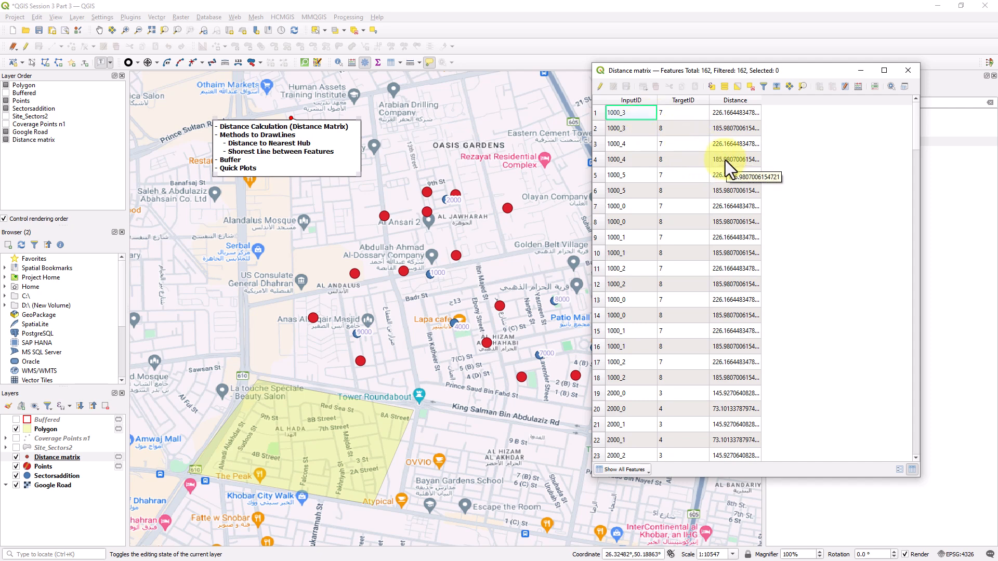
click(907, 72)
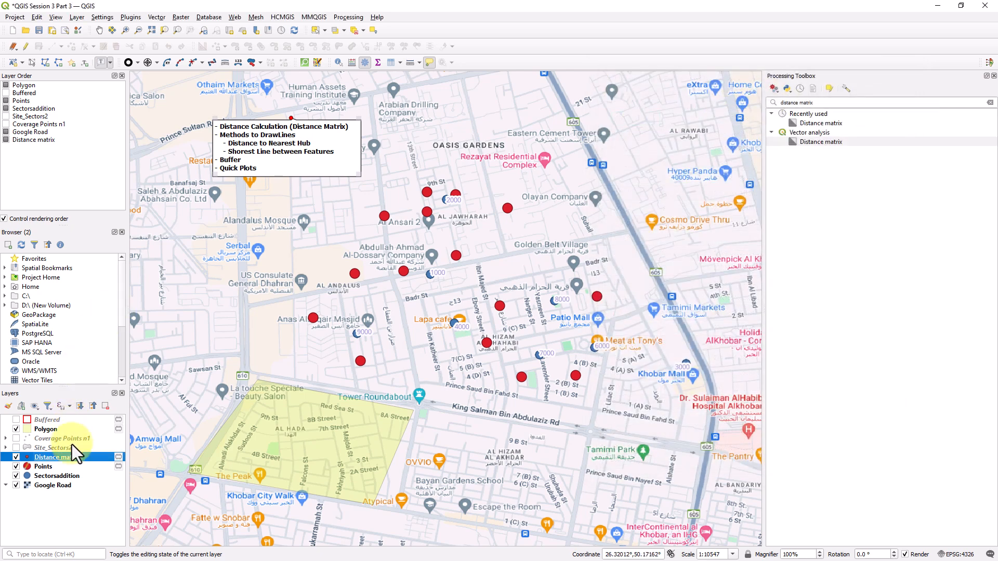
right_click(83, 460)
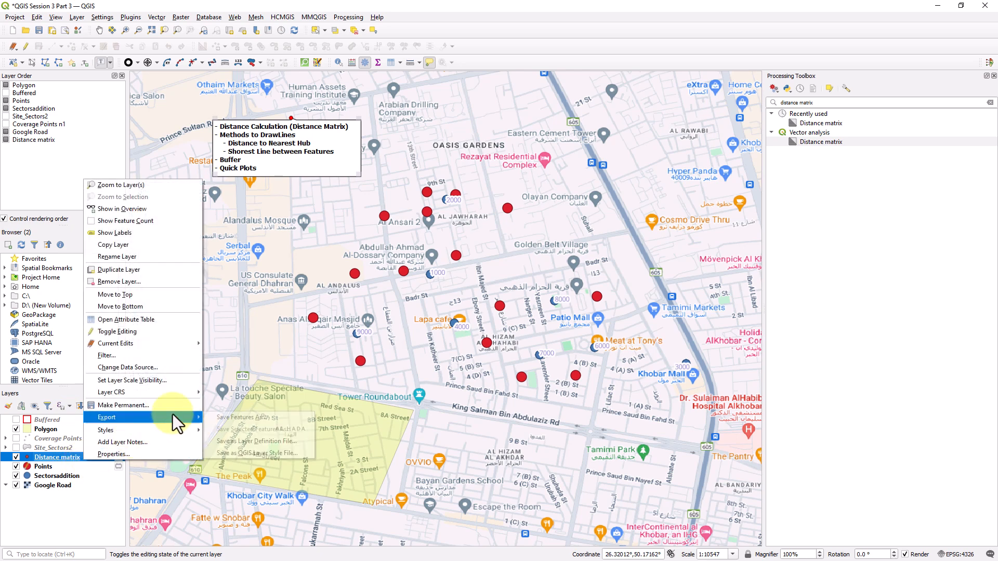
mouse_move(177, 420)
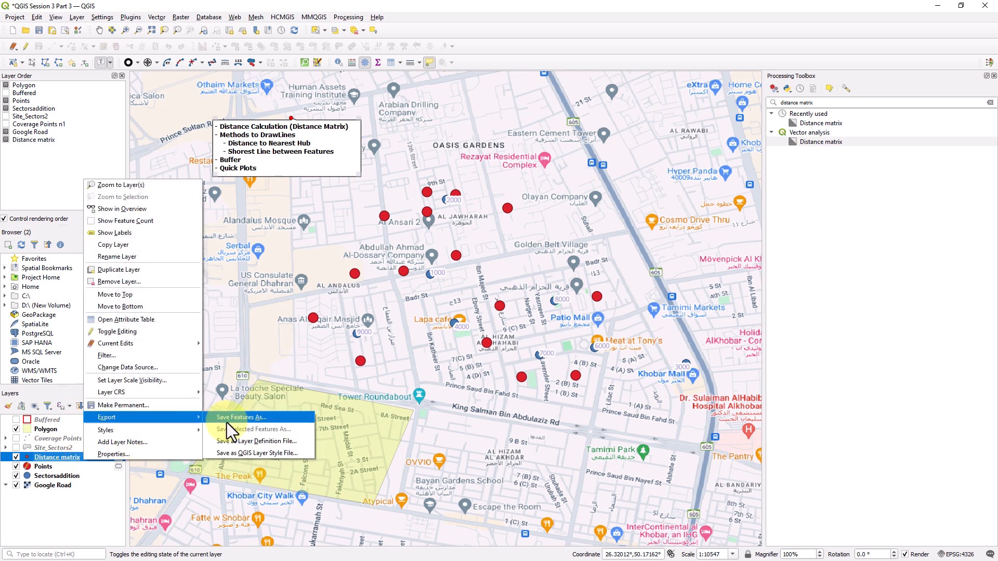
click(226, 423)
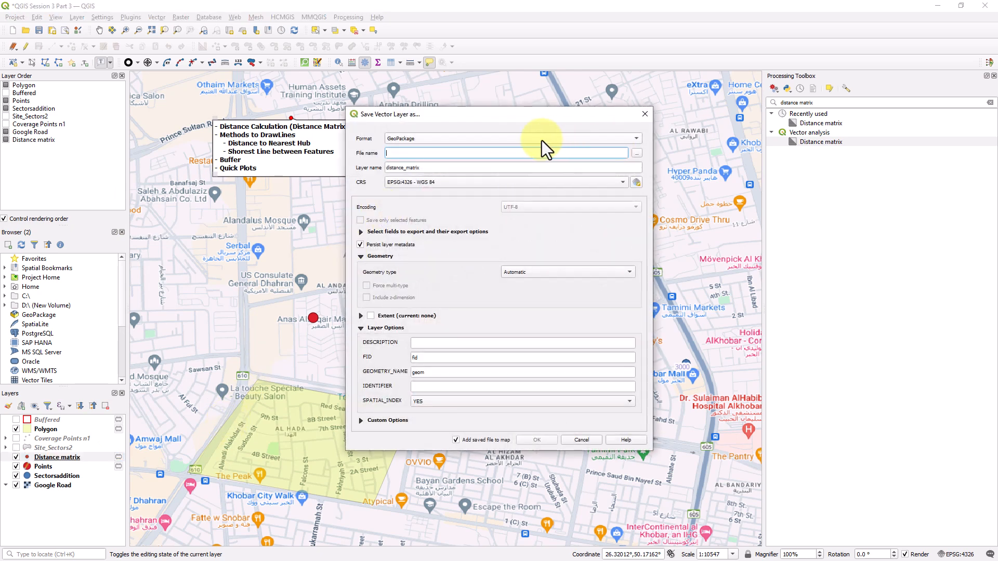
click(387, 137)
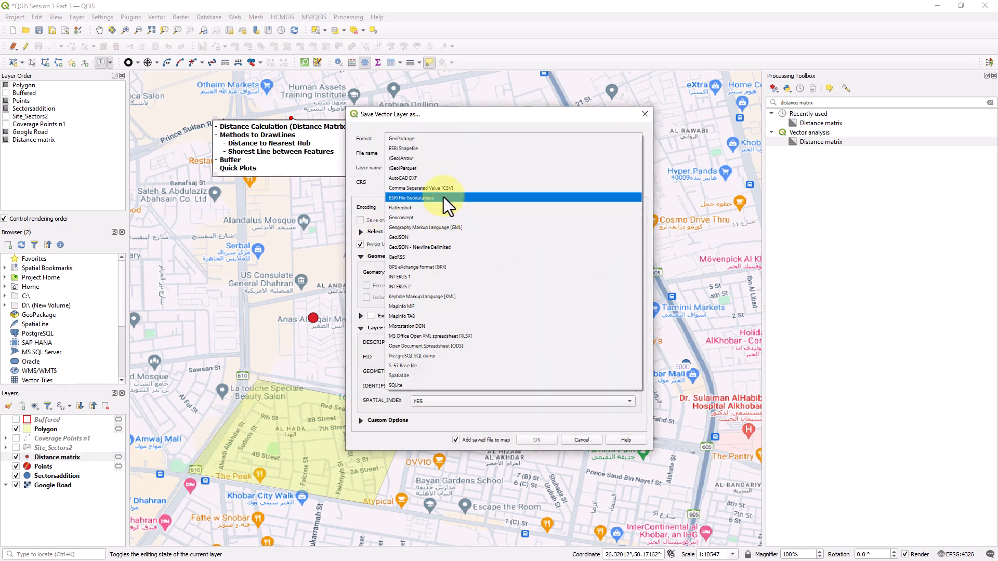
click(431, 189)
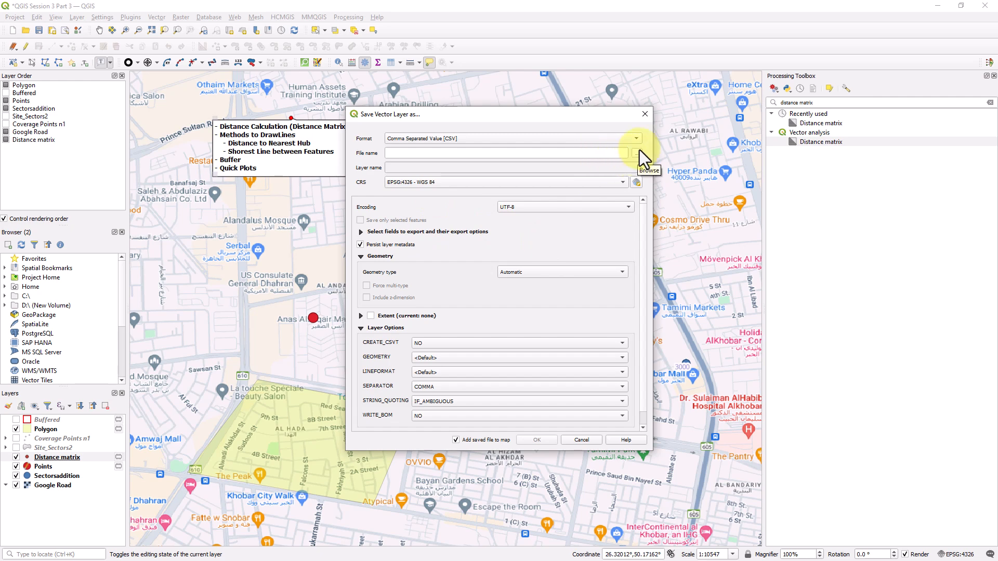
click(643, 114)
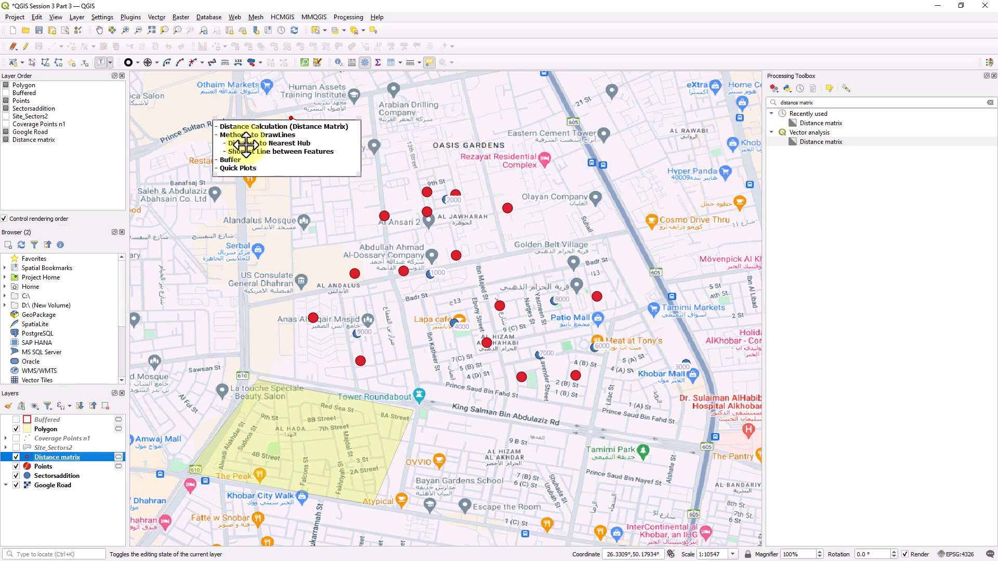
Search the processing algorithms for "nearest hub" and open Distance to nearest hub (line to hub)
triple_click(824, 104)
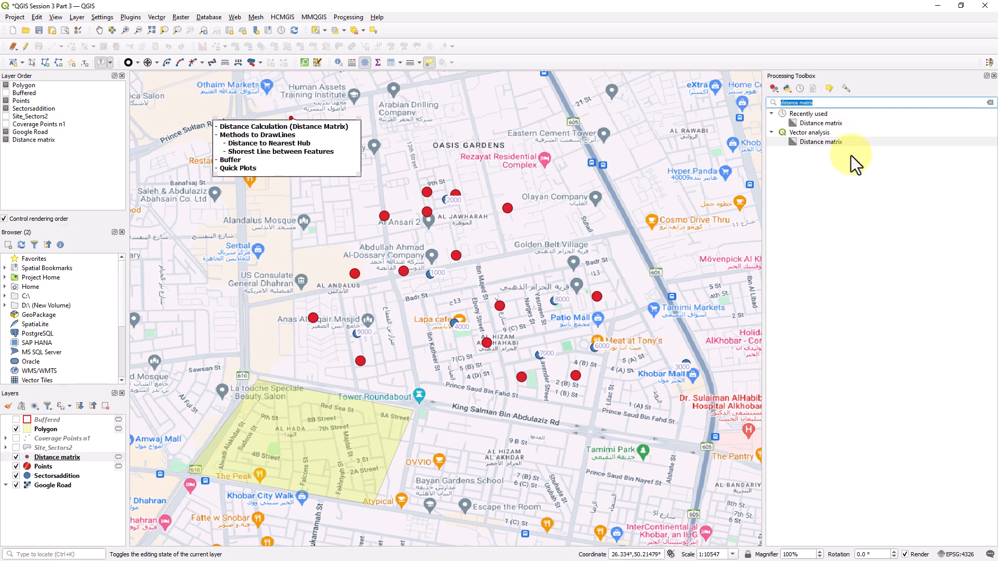
text(ne)
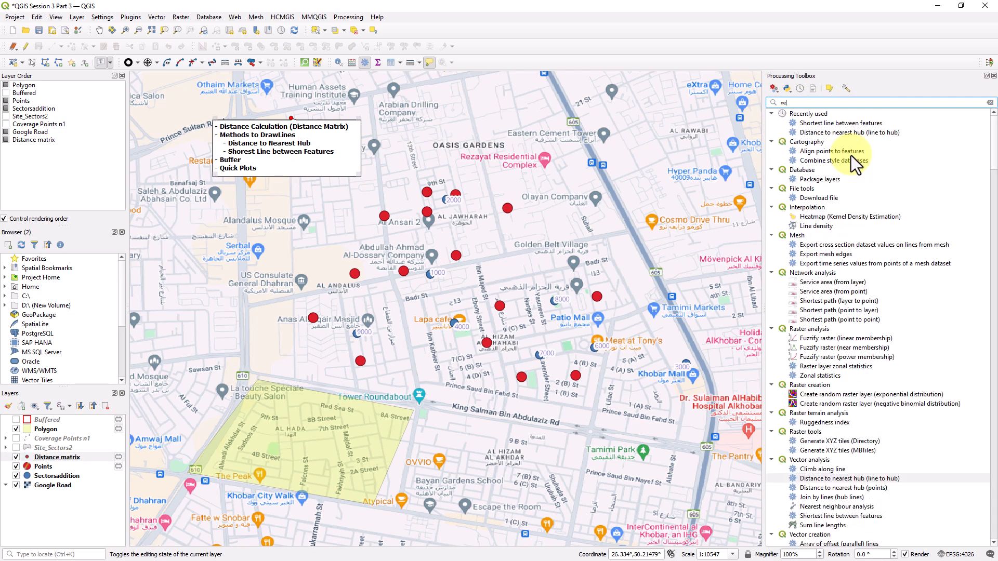
text(arest hub)
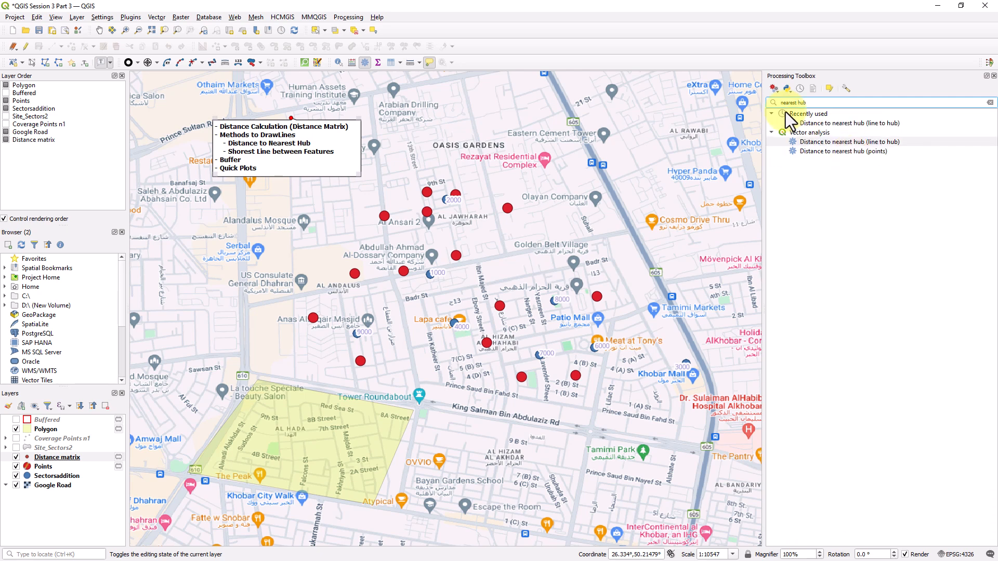
double_click(855, 142)
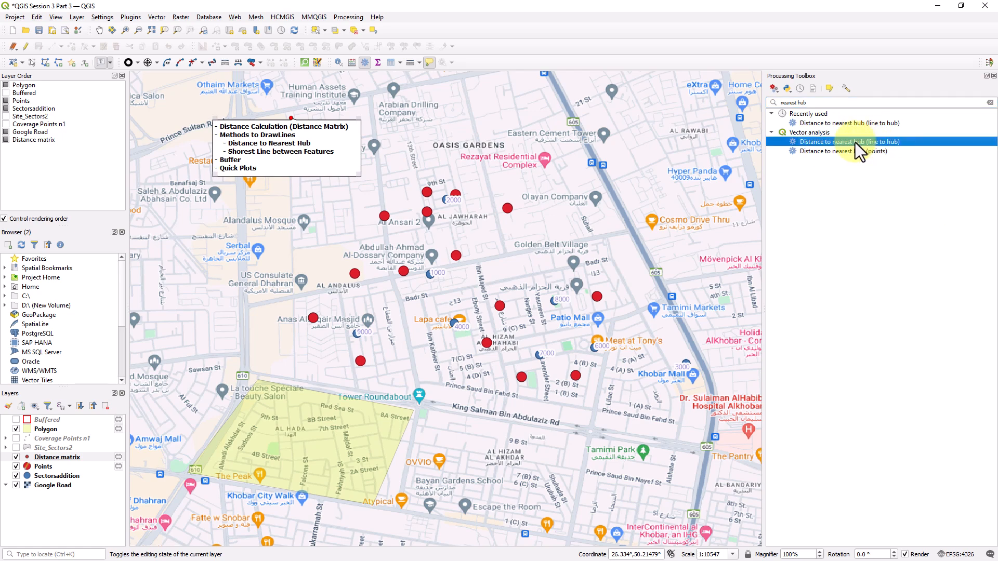
drag(476, 59, 584, 85)
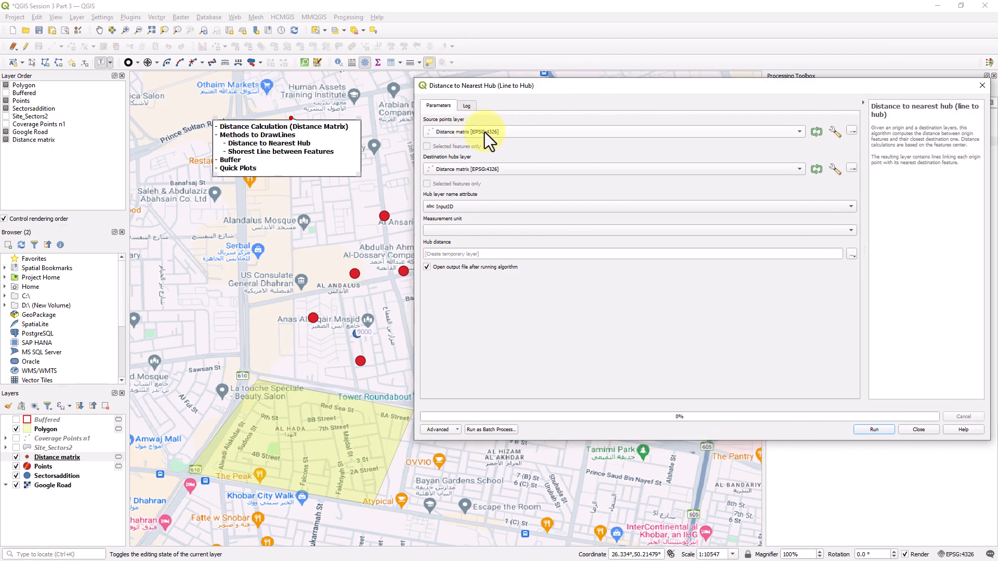
Set Points as the source points layer, Sectorsaddition as the destination hubs layer, and Meters as the measurement unit
click(469, 130)
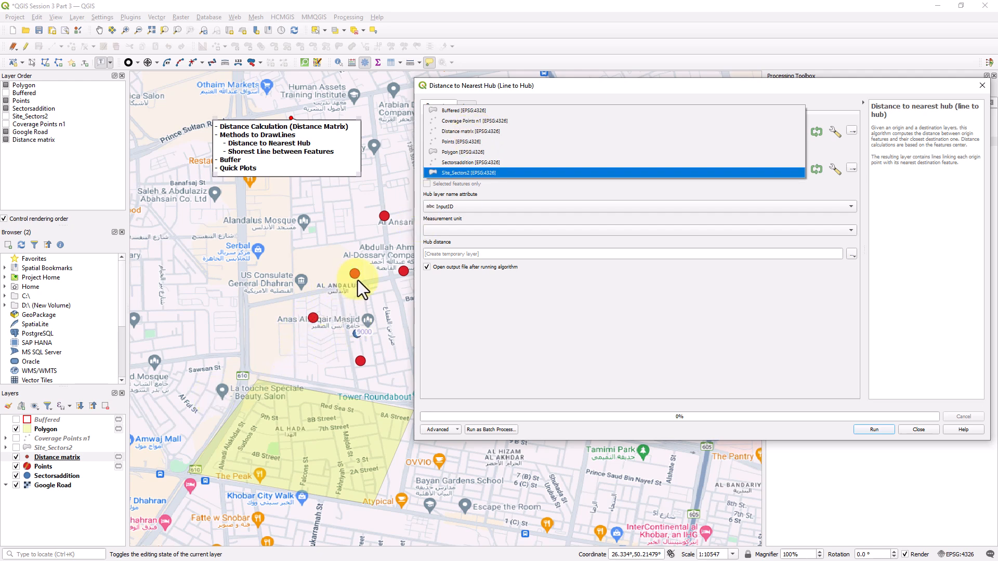
click(463, 142)
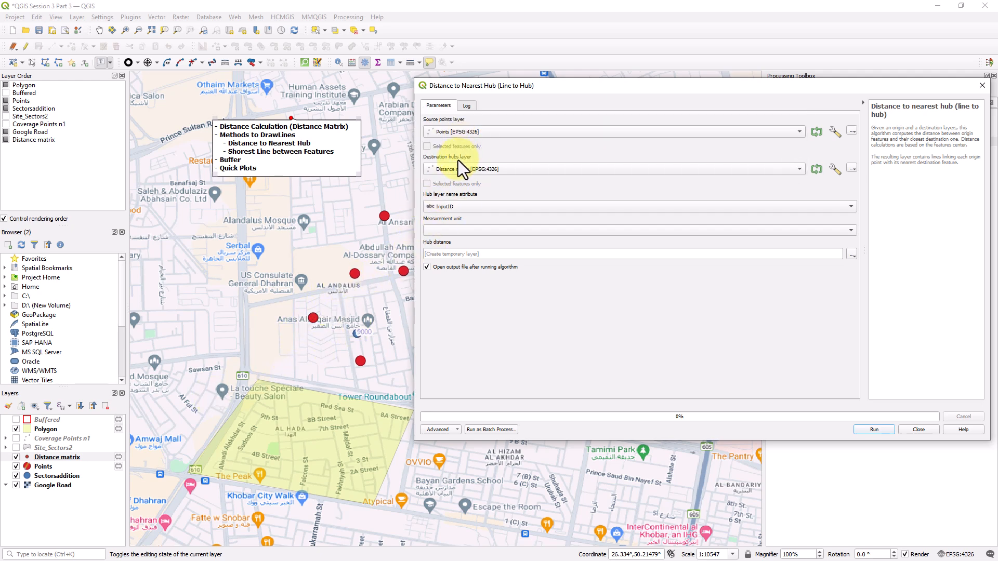
click(468, 168)
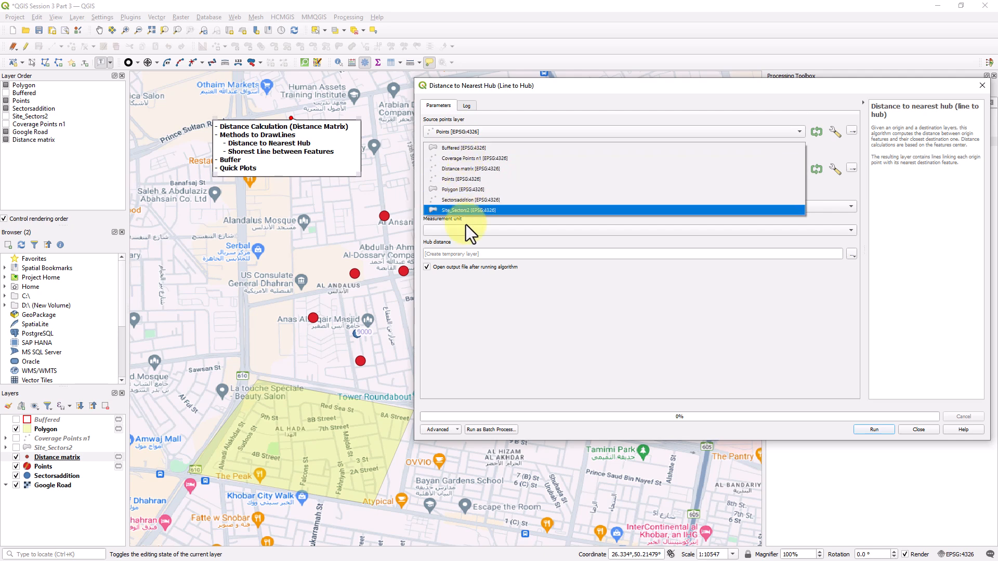
click(469, 205)
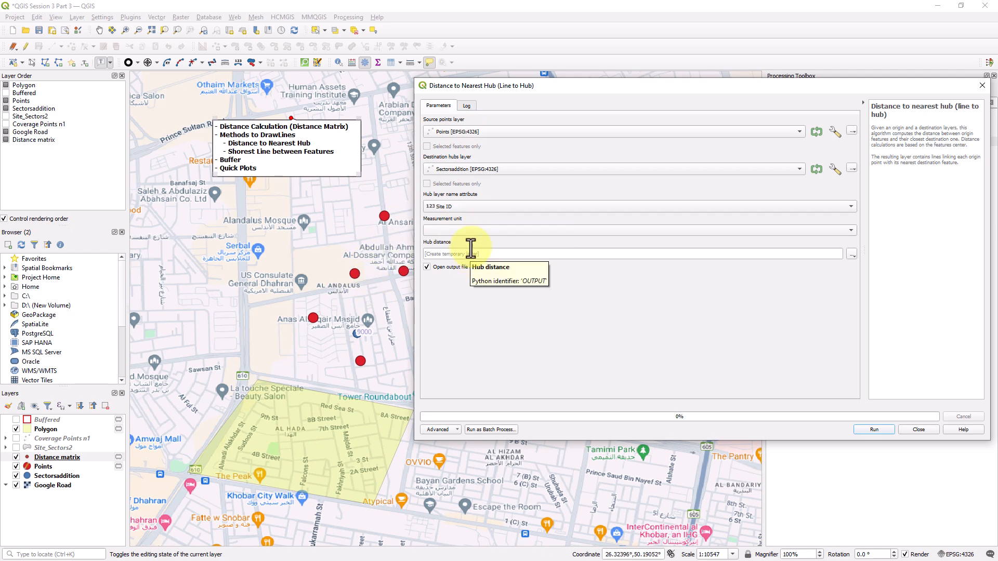
click(476, 229)
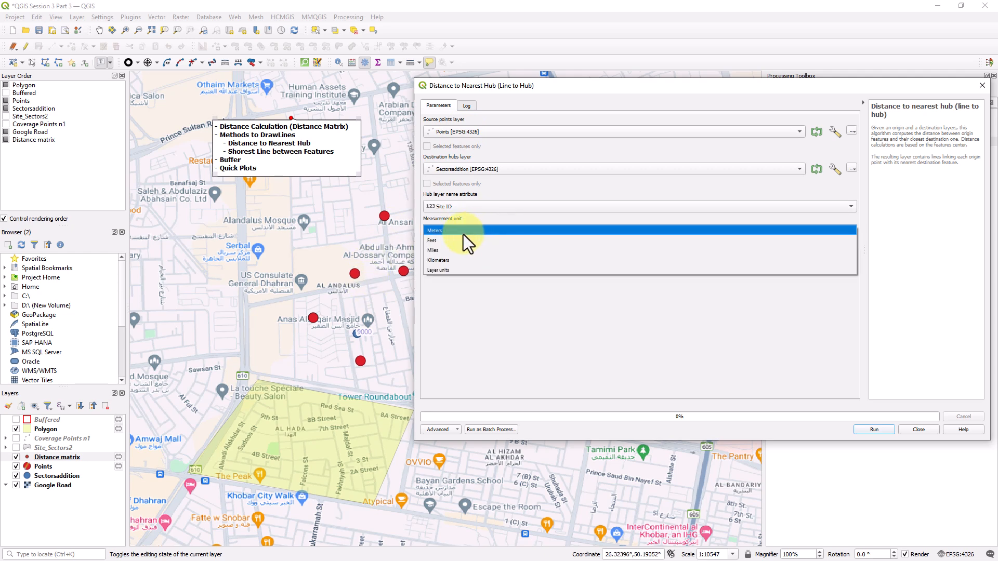
click(463, 235)
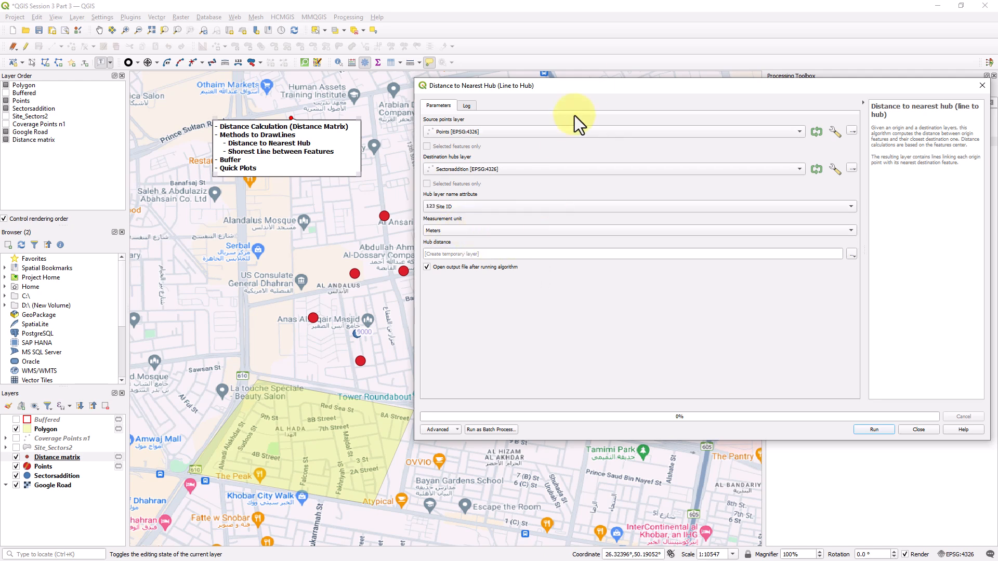
Run the nearest hub calculation into a temporary layer and close the dialog
drag(588, 83, 545, 57)
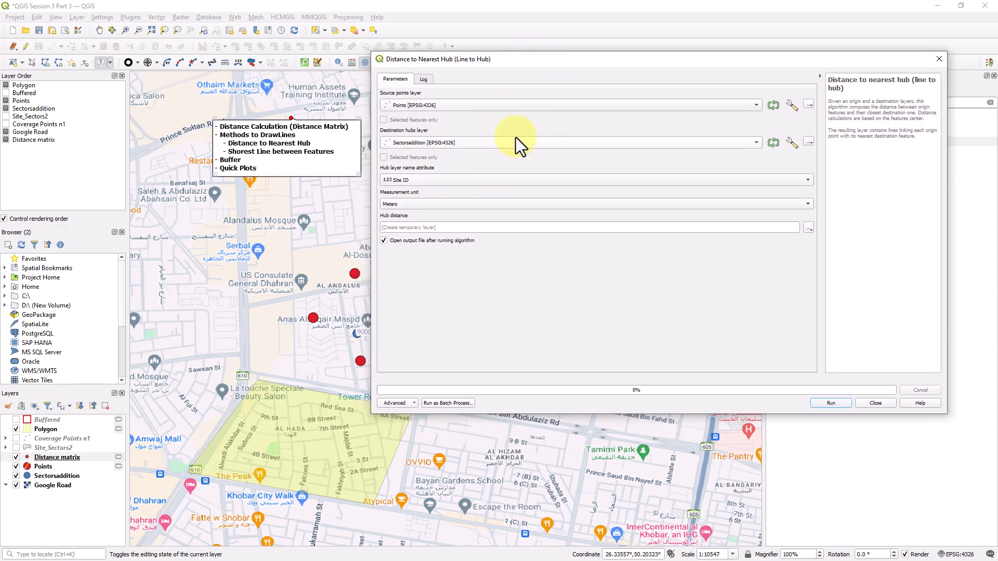
click(834, 404)
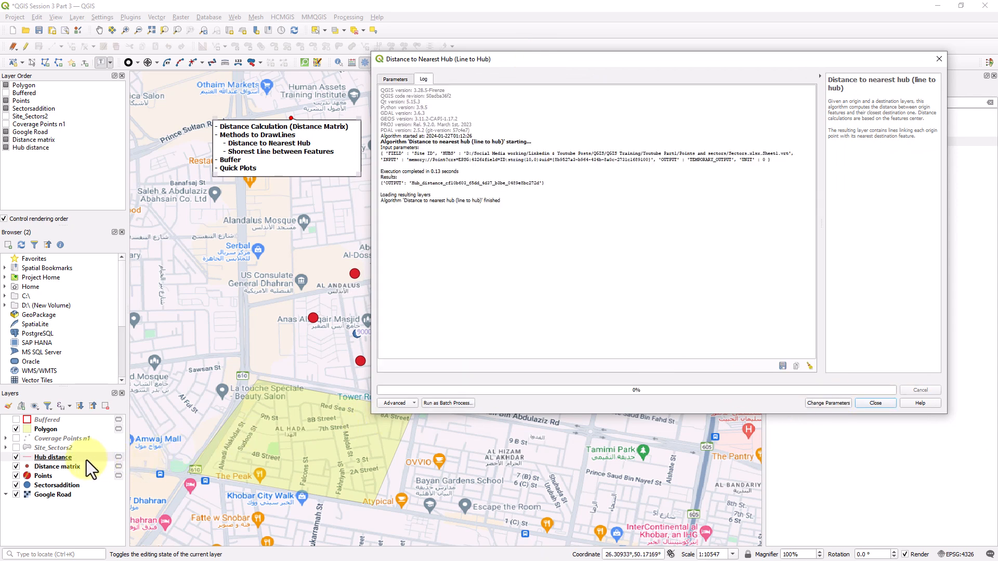
click(76, 458)
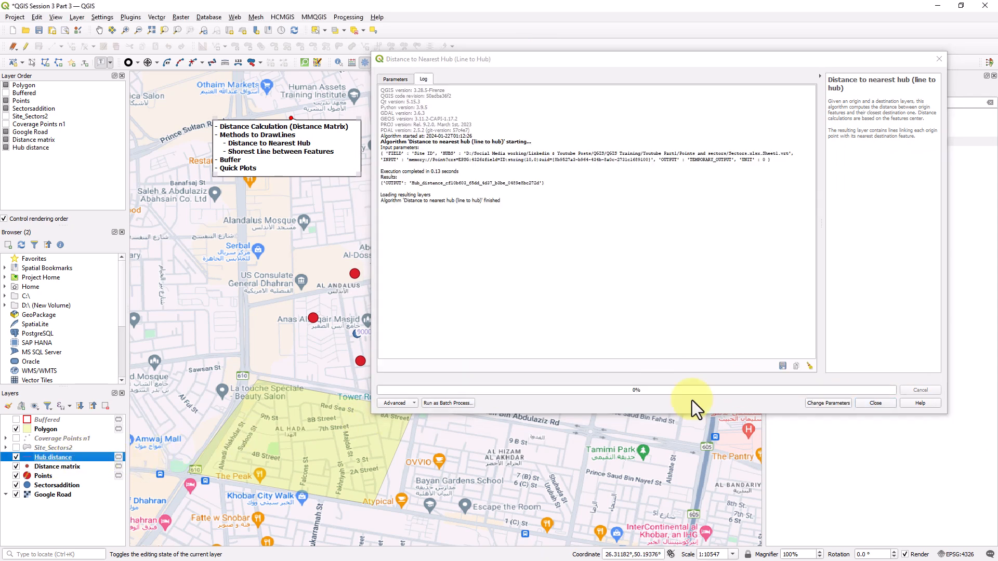
click(865, 402)
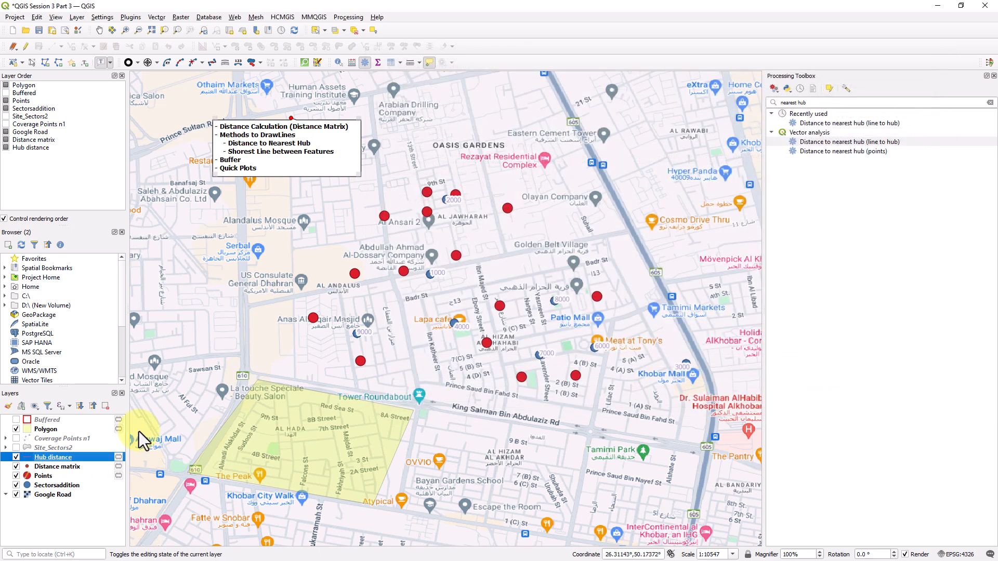
Review the point IDs, hub names and hub distances in the Hub distance layer's attribute table, then close it
right_click(54, 454)
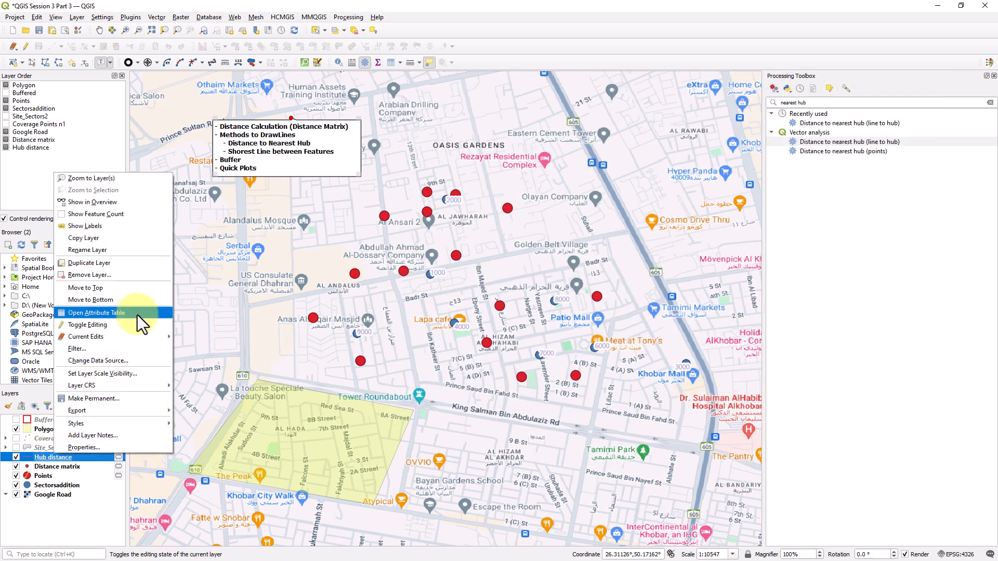
click(137, 315)
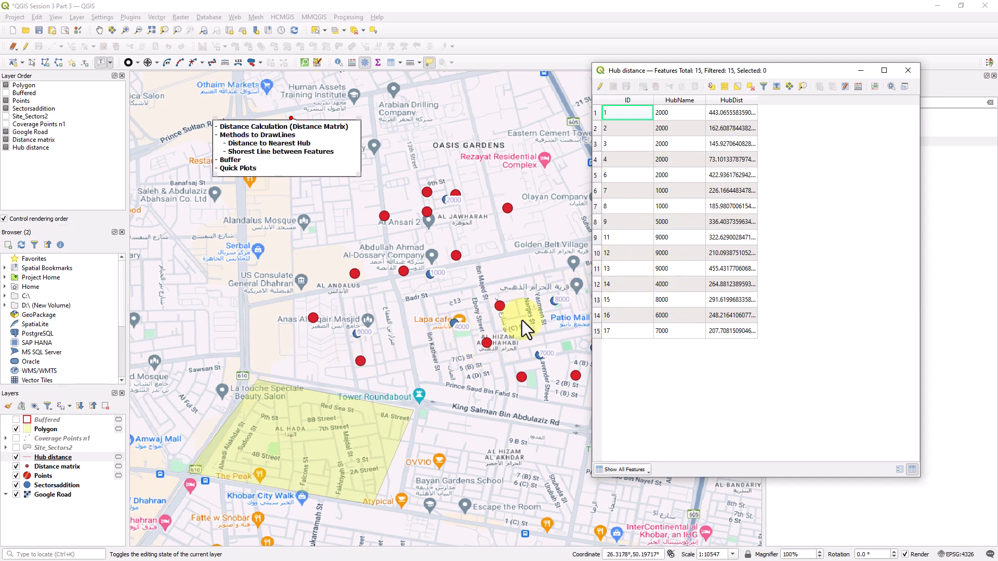
drag(702, 71, 785, 68)
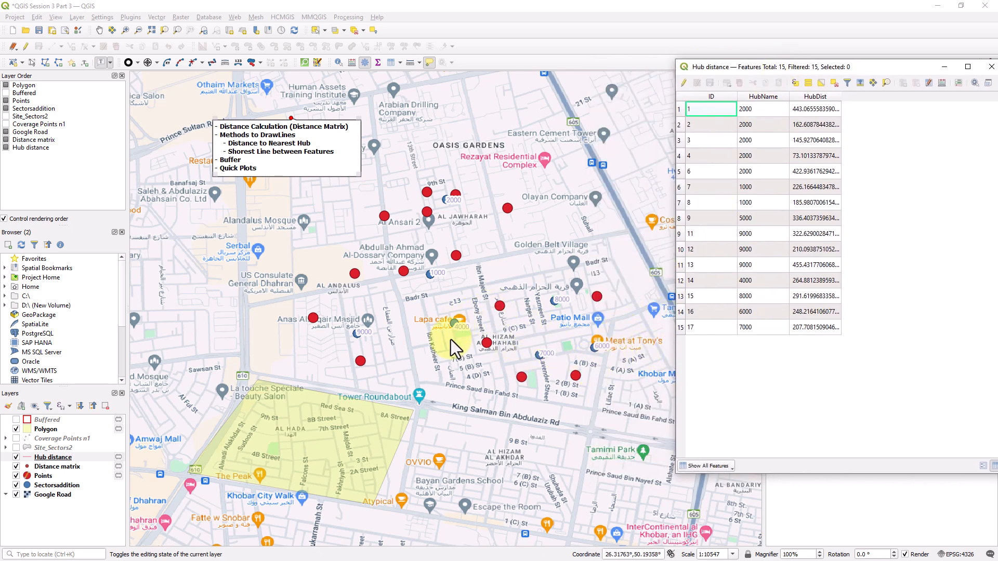
drag(786, 70, 674, 68)
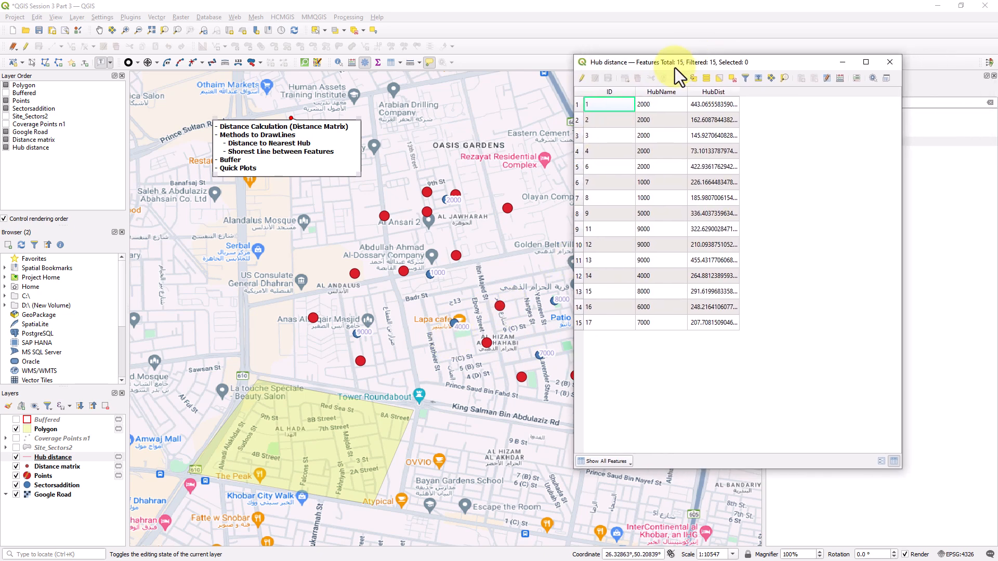
click(882, 65)
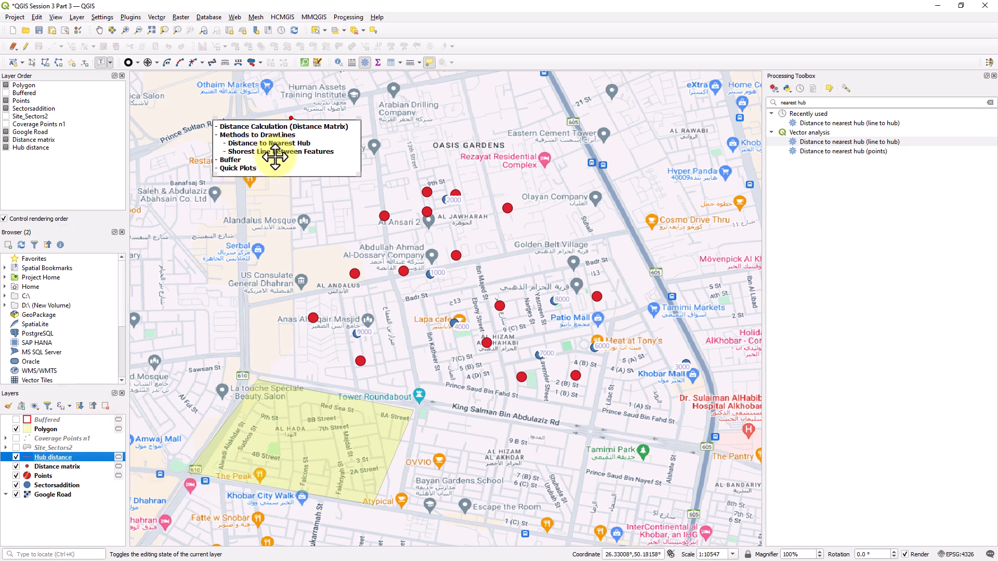
Move Hub distance to the top of the layer rendering order and inspect its connecting lines on the map
drag(26, 149, 35, 82)
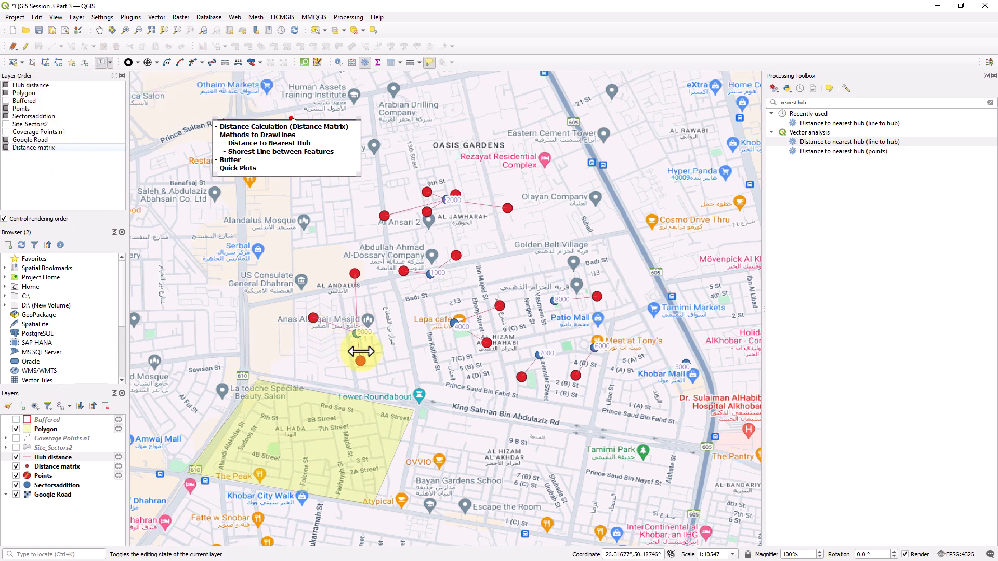
scroll(360, 351, up, 1)
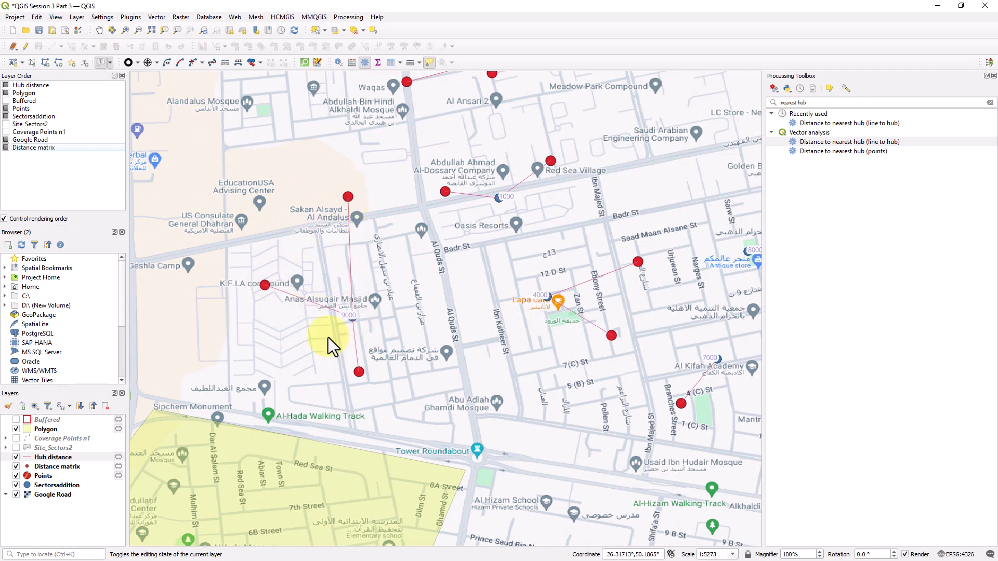
scroll(385, 306, down, 1)
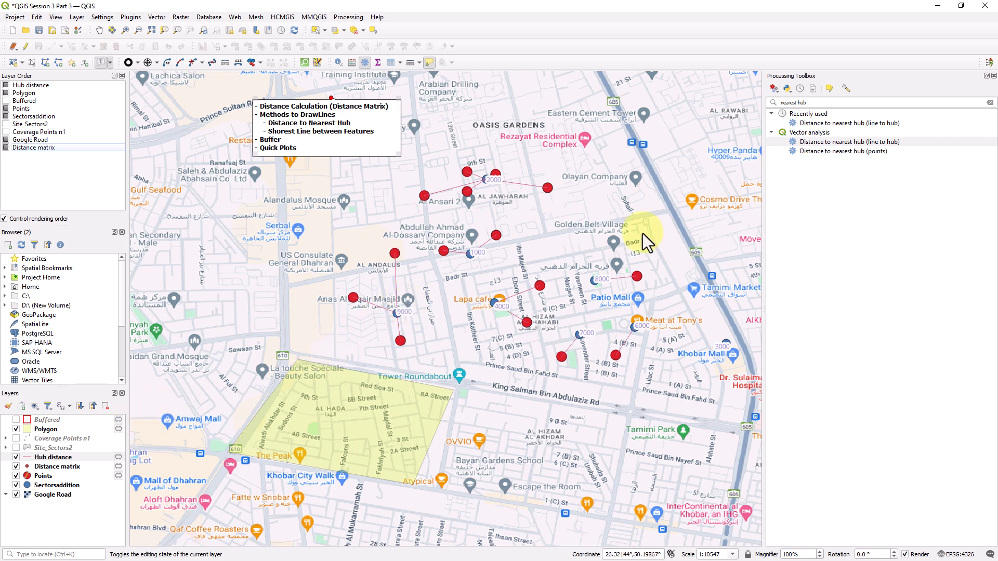
Search the processing algorithms for "shortest line be" and open Shortest line between features
drag(826, 102, 739, 101)
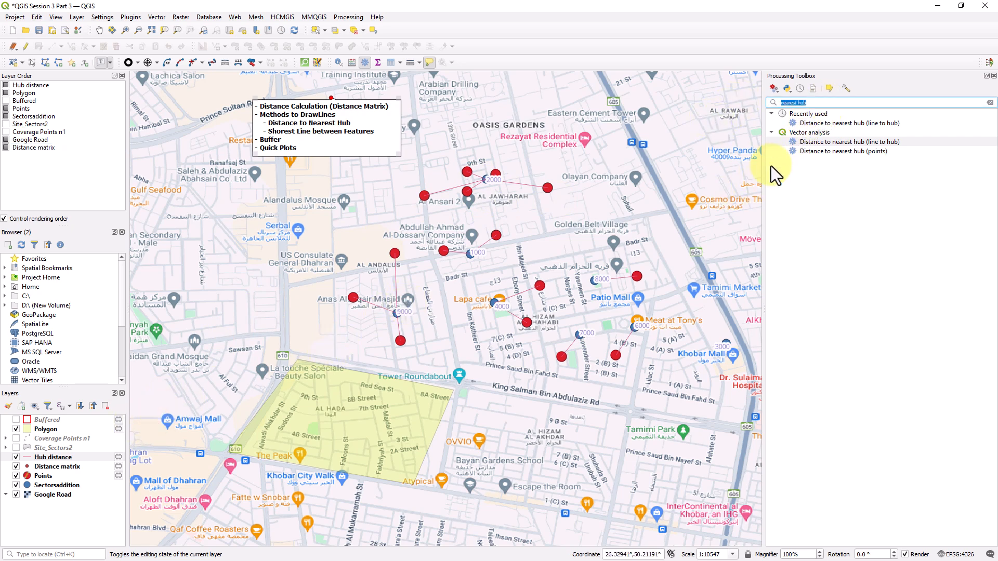
text(sh)
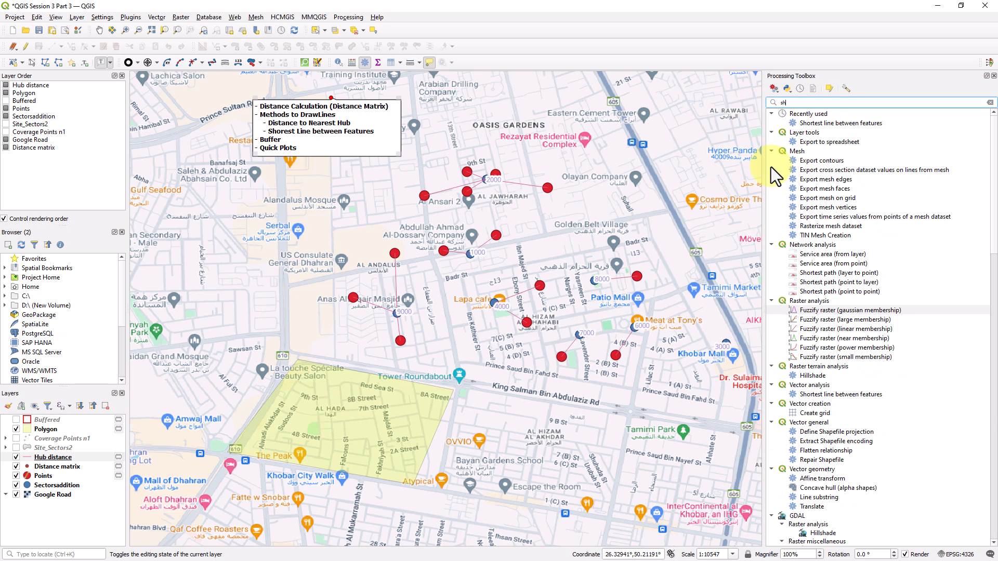
text(orest)
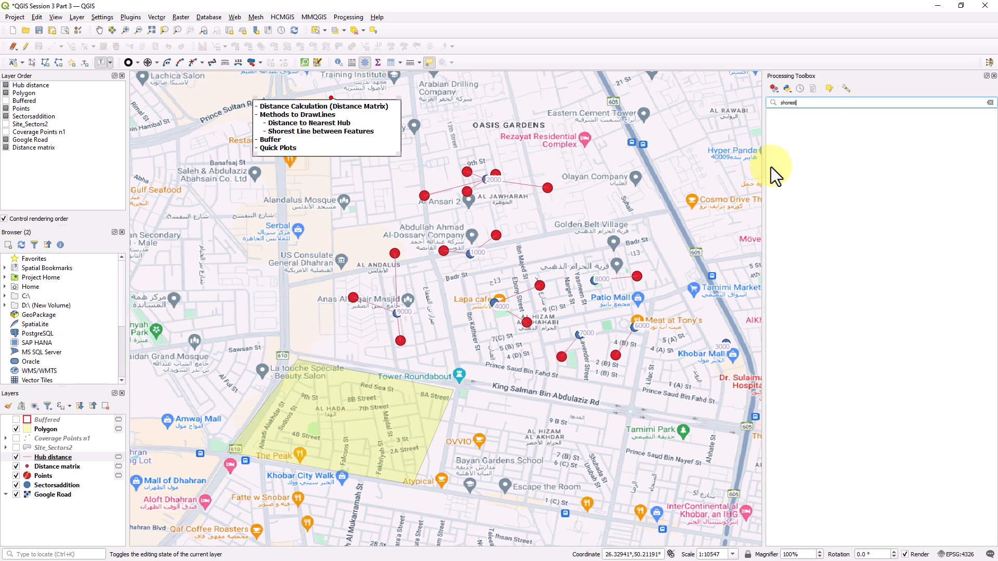
key(BackSpace)
key(BackSpace)
key(BackSpace)
text(test)
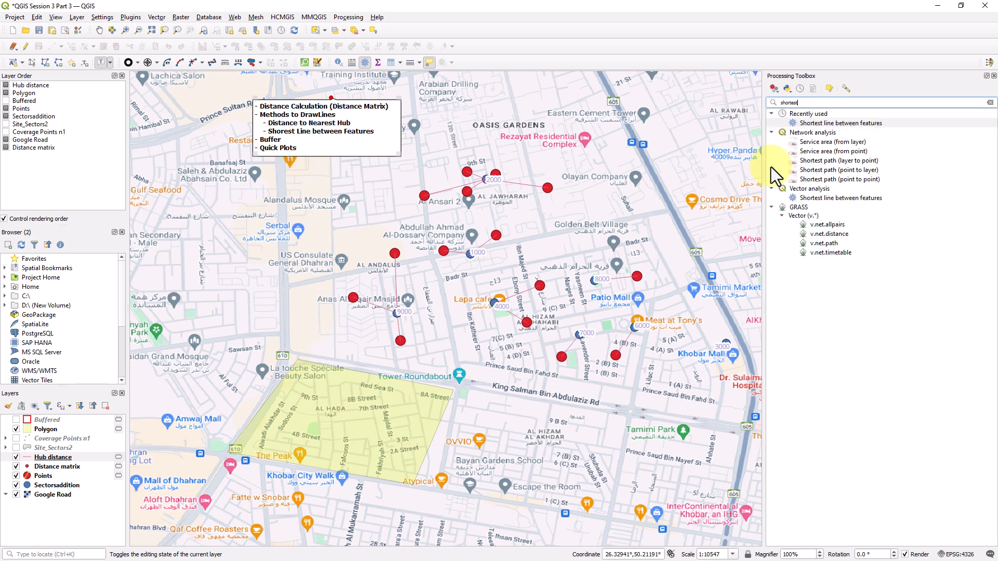
text( line be)
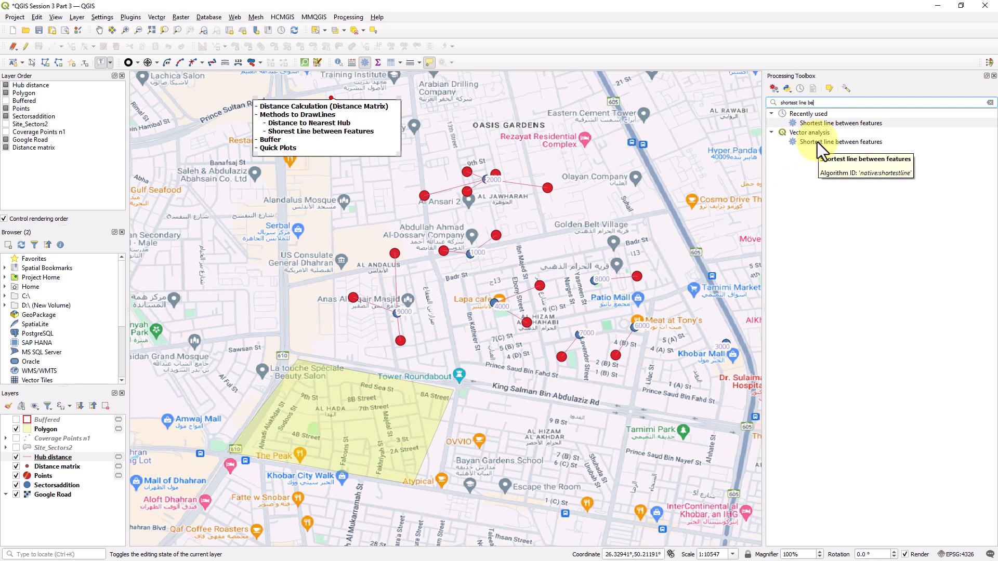
double_click(817, 142)
drag(504, 60, 573, 102)
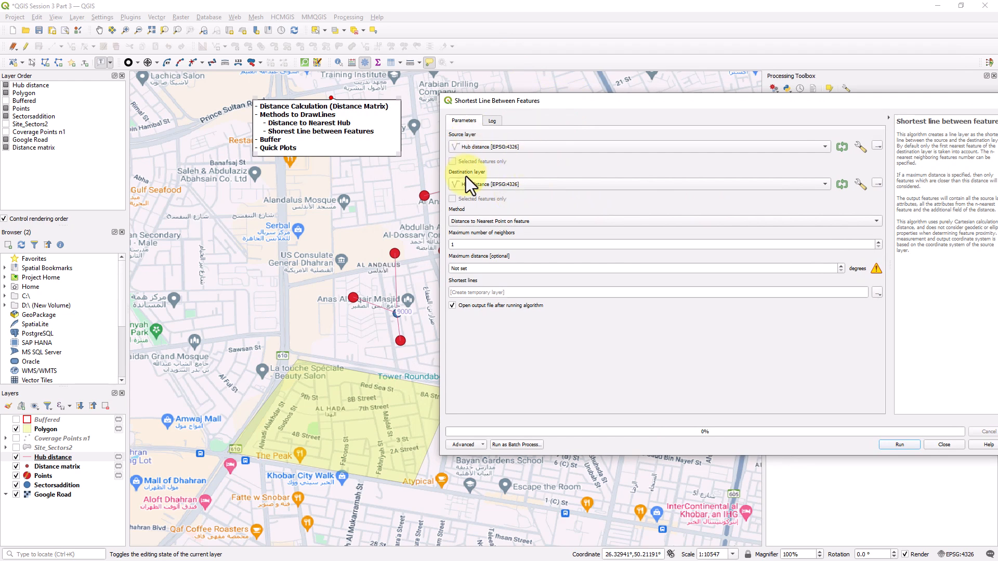
Set Points as the source layer and Sectorsaddition as the destination layer for the shortest line calculation
click(477, 183)
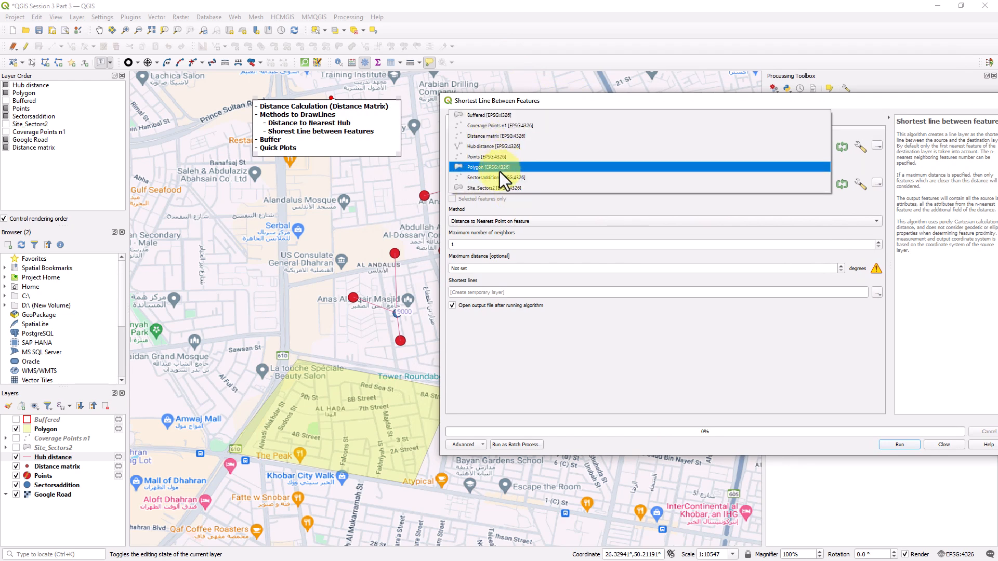
click(497, 160)
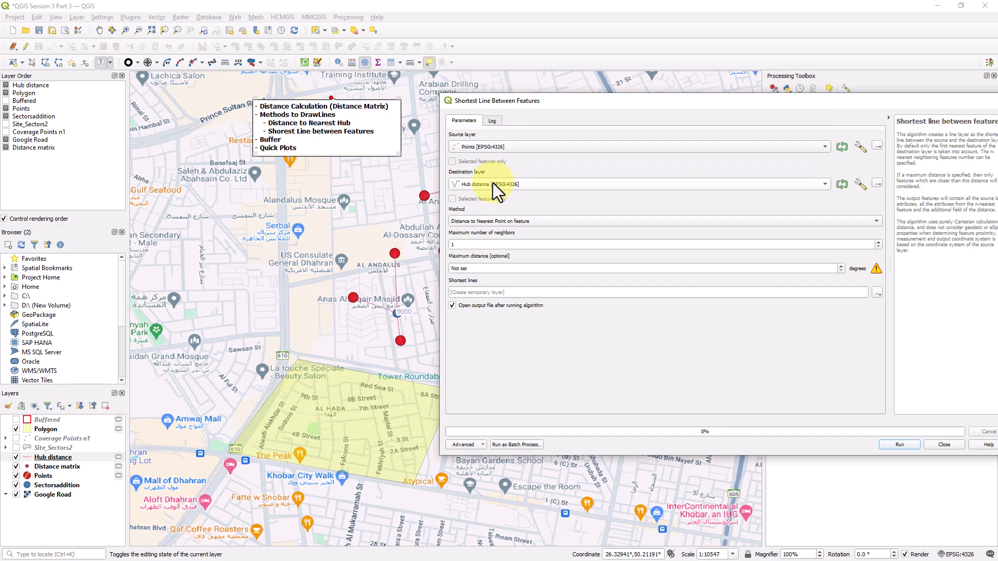
click(493, 182)
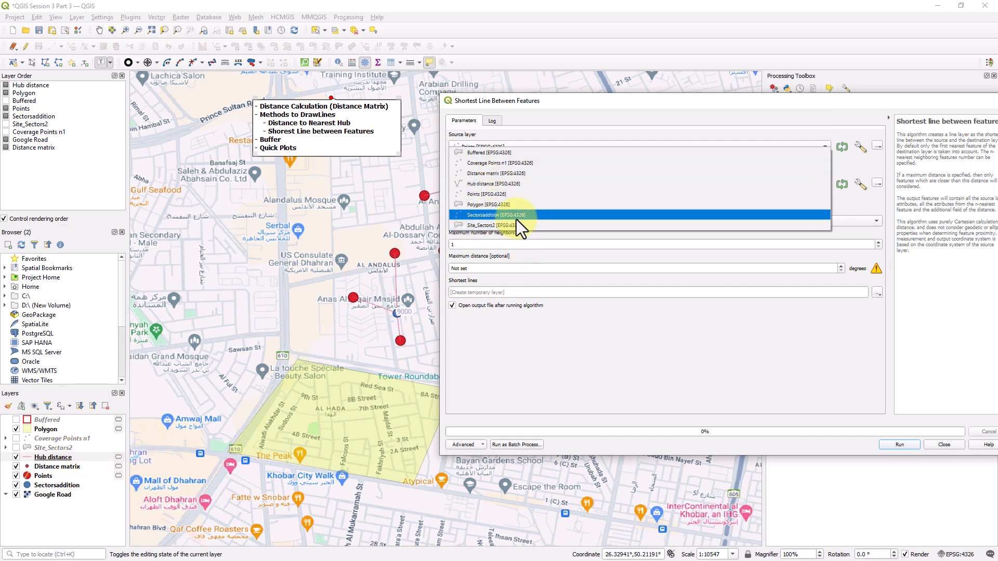
click(490, 217)
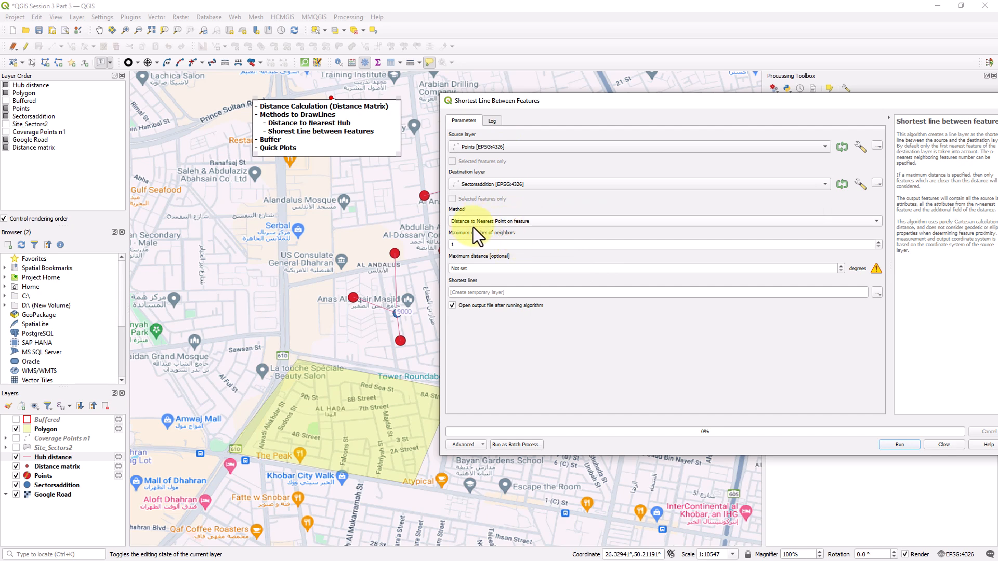
Set the maximum number of neighbors to 3, run the shortest line calculation into a temporary layer and close the dialog
double_click(499, 244)
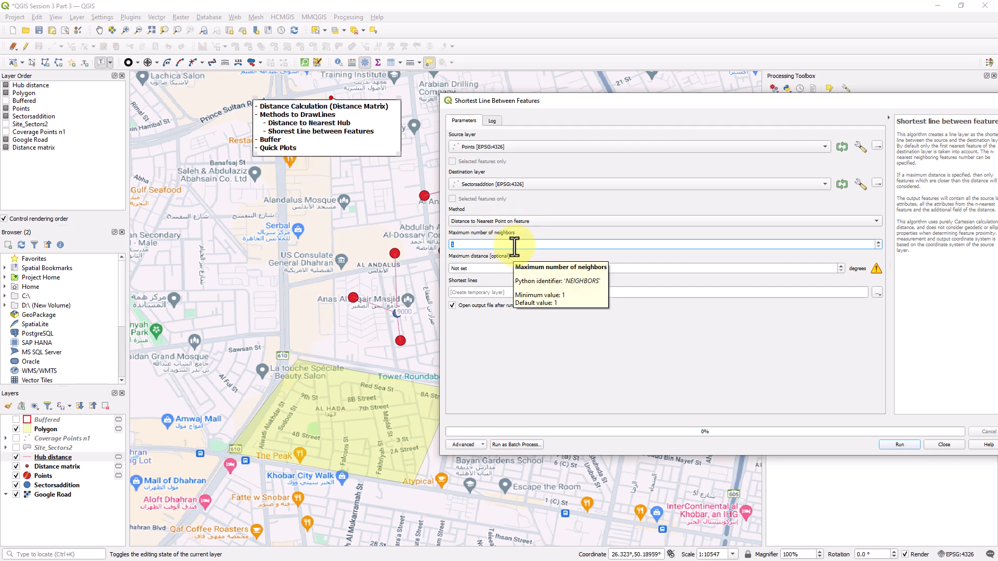
text(2)
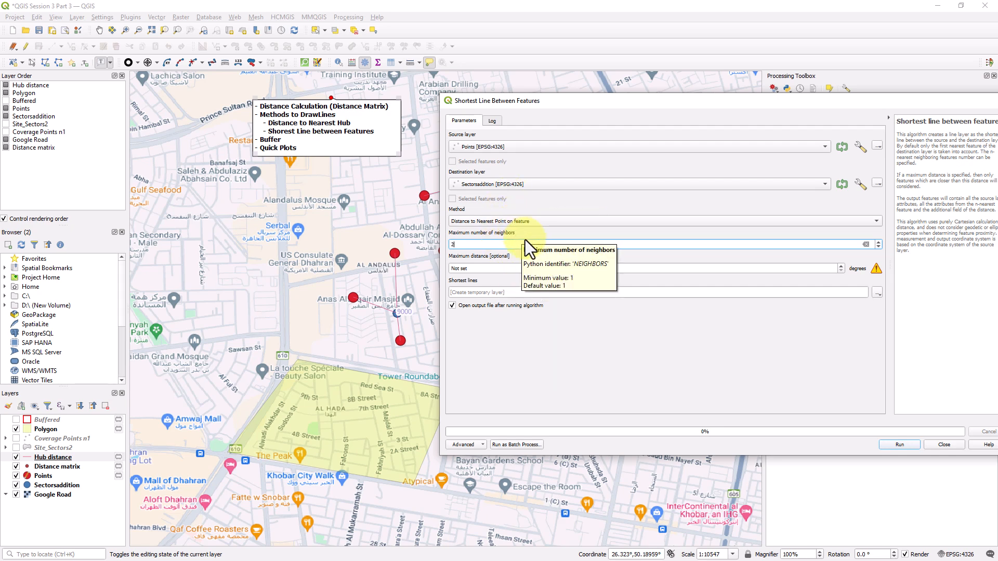
key(BackSpace)
text(3)
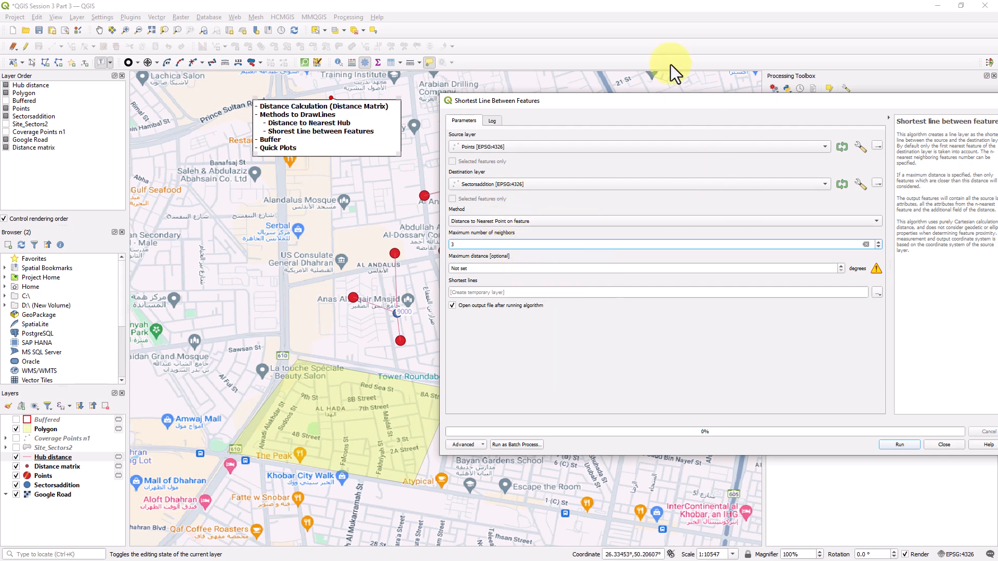
drag(661, 100, 628, 31)
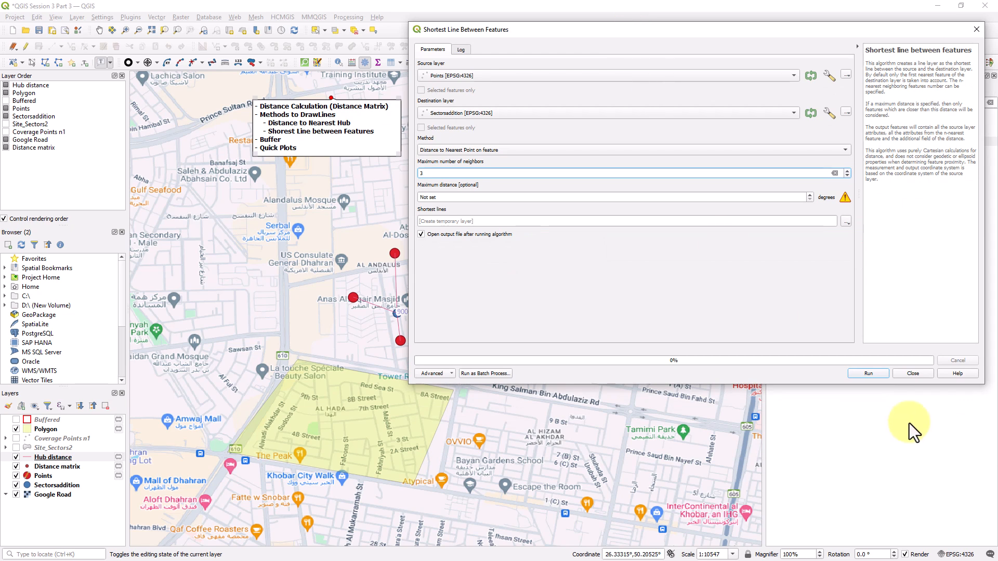
click(865, 375)
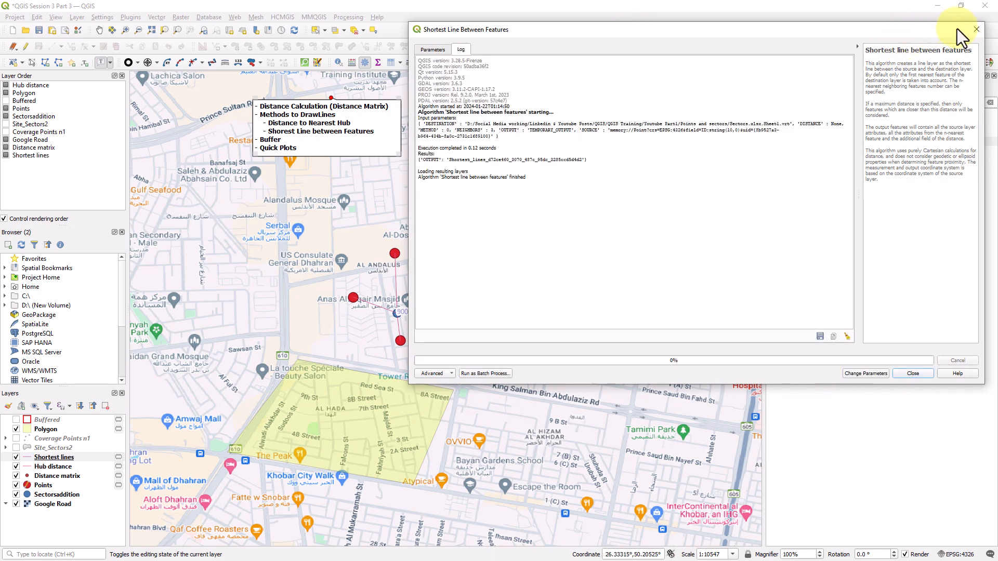
click(975, 29)
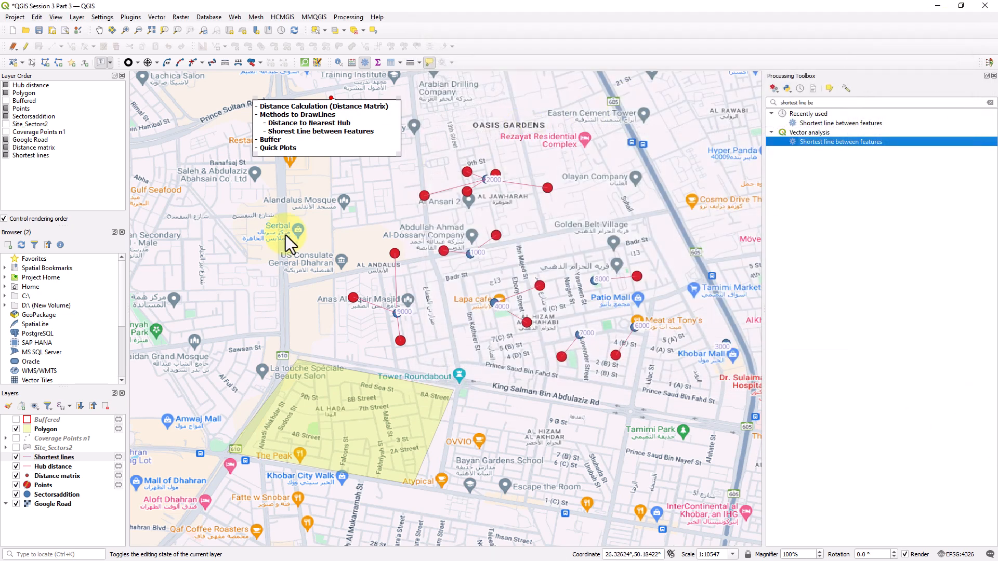
Hide the Hub distance layer and move Shortest lines to the top of the layer rendering order
click(16, 466)
click(44, 457)
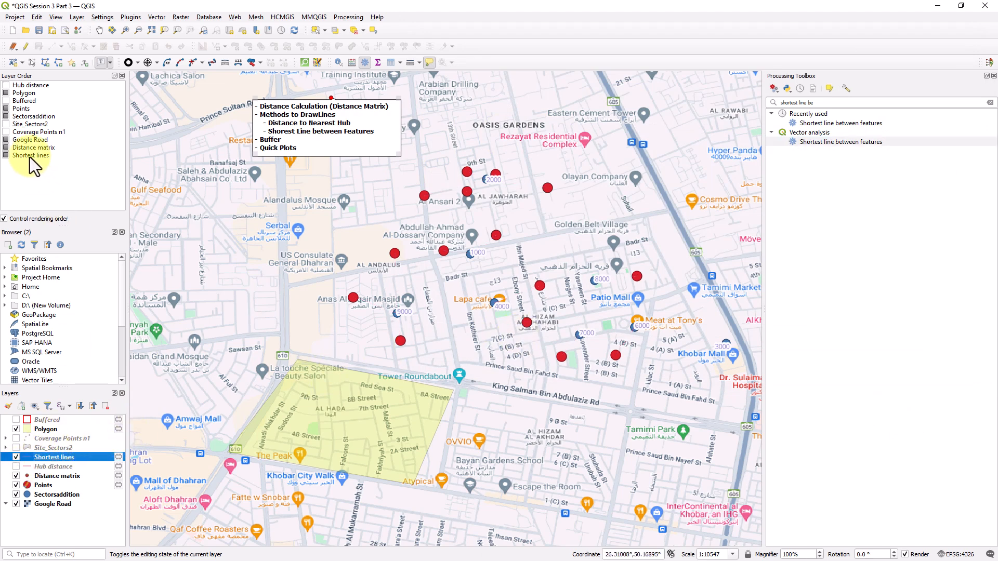
drag(27, 157, 46, 83)
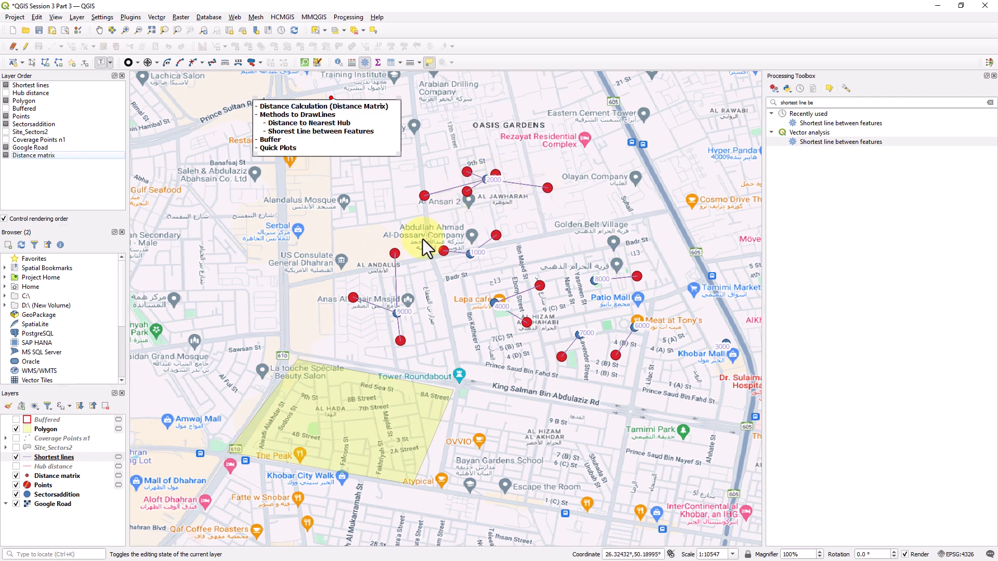
Review the IDs, site attributes and distance values in the Shortest lines layer's attribute table, then close it
right_click(82, 459)
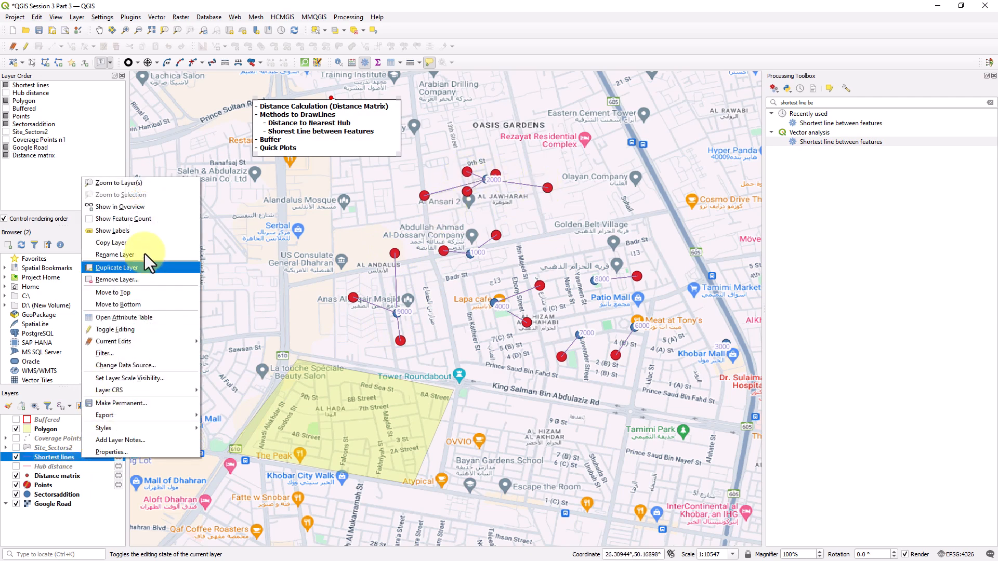
click(142, 317)
drag(752, 64, 504, 69)
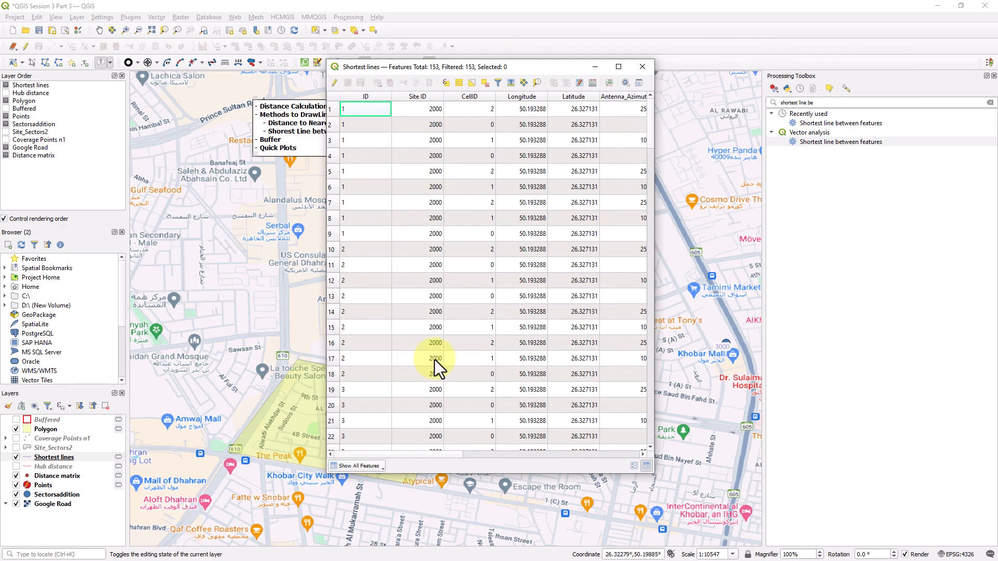
drag(382, 455, 603, 454)
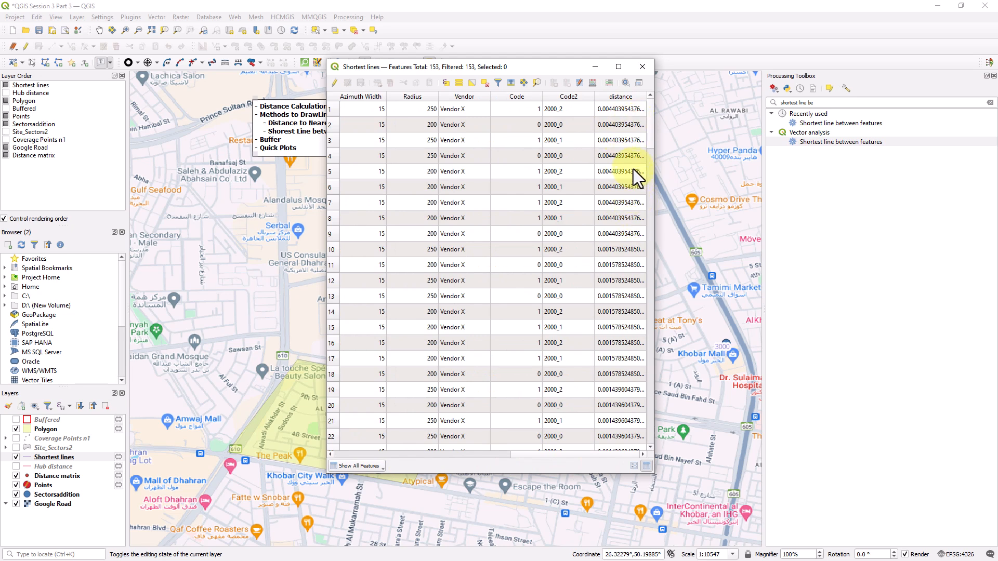
click(639, 69)
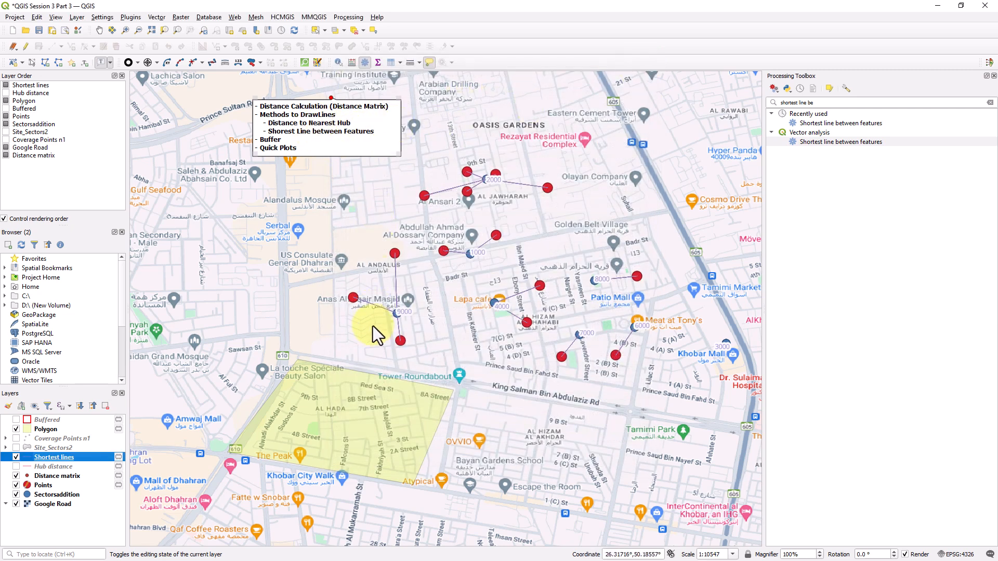
Center the map around the yellow polygon and show the existing Buffered layer
click(99, 32)
drag(310, 314, 354, 226)
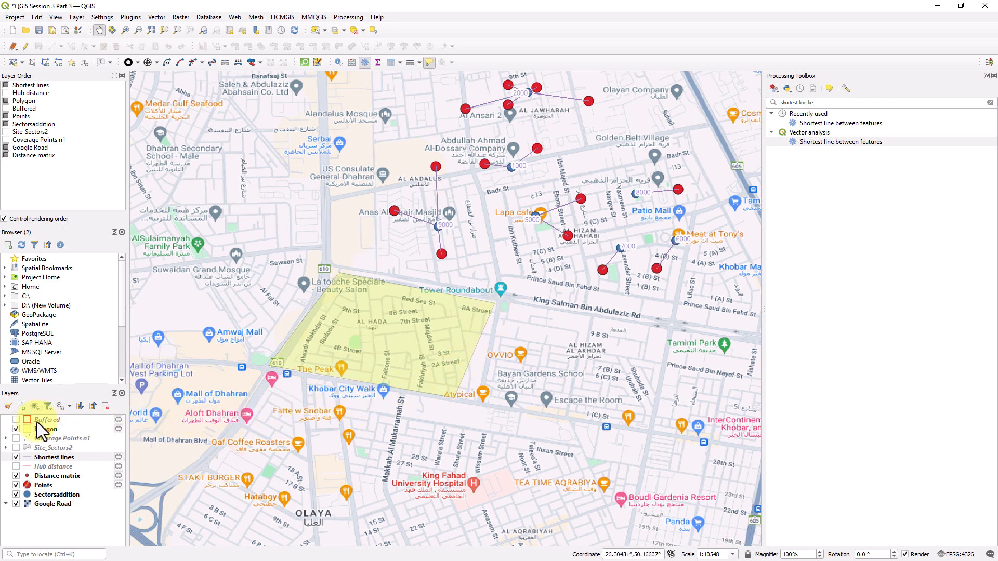
click(16, 420)
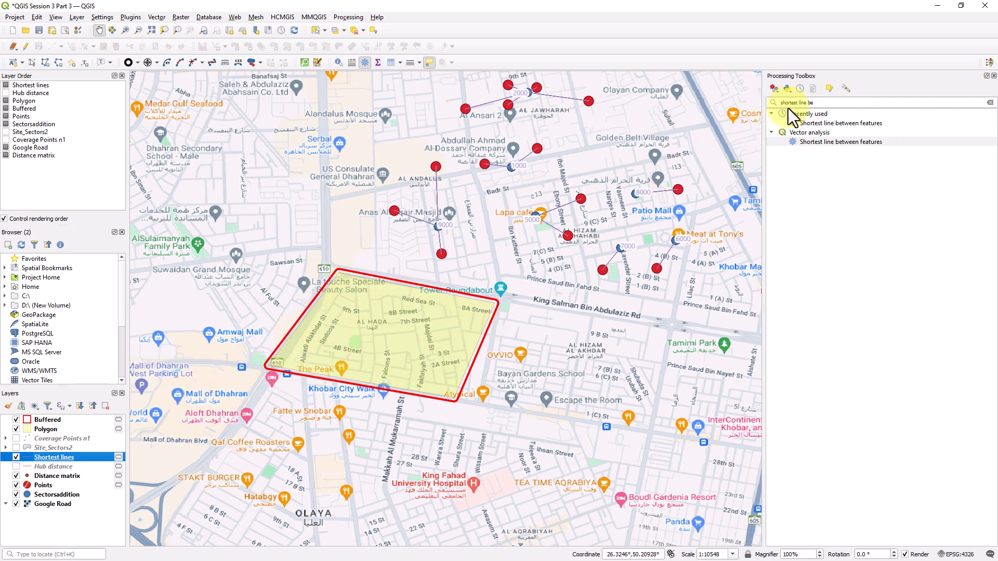
Search the processing algorithms for "buffer" and open the Buffer algorithm
click(814, 103)
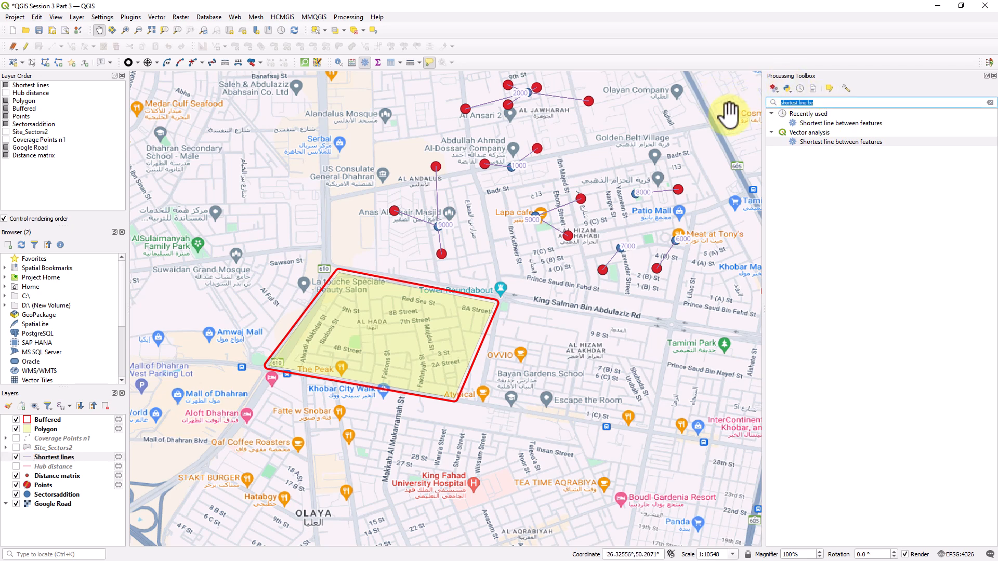
text(bugg)
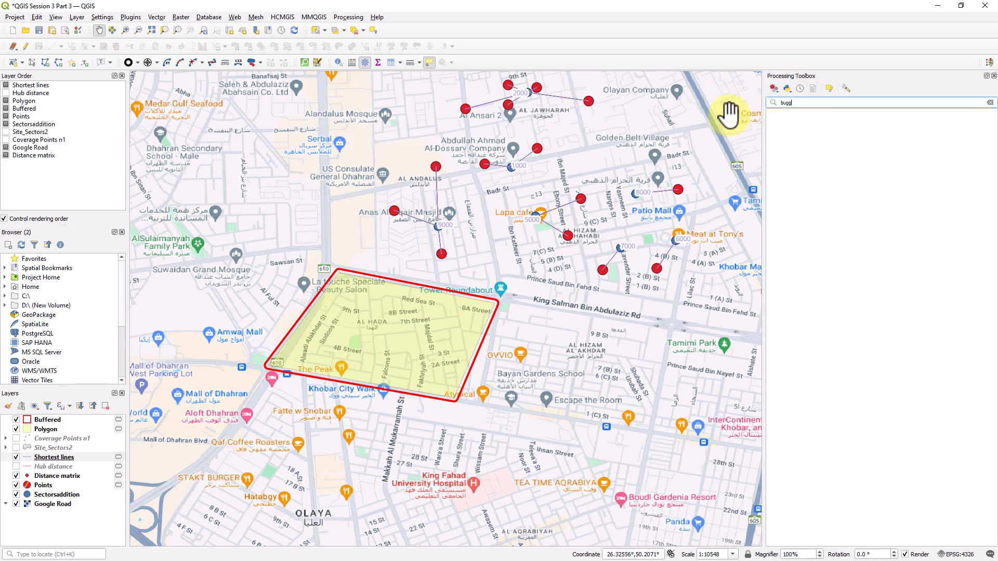
key(BackSpace)
key(BackSpace)
text(ffer)
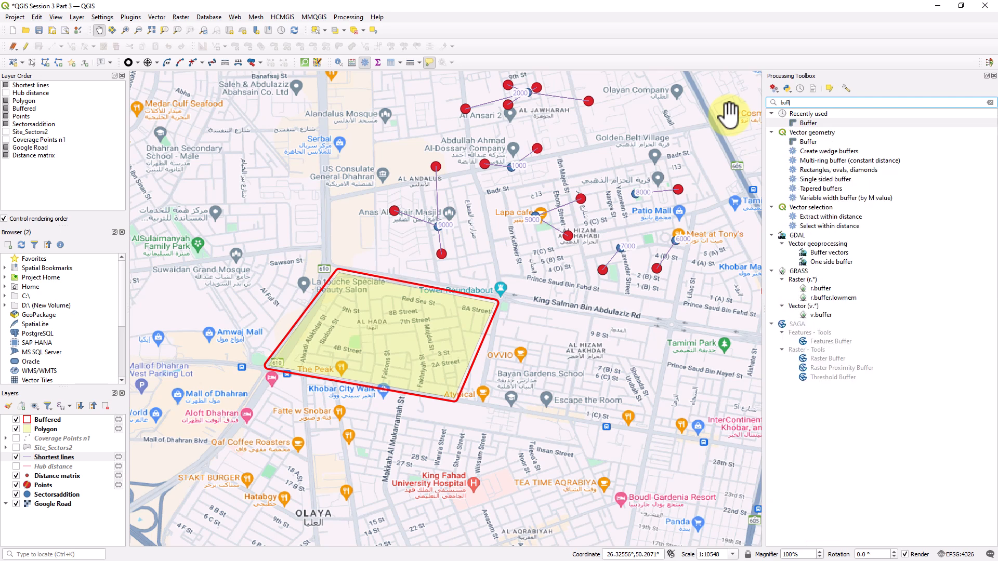
double_click(800, 120)
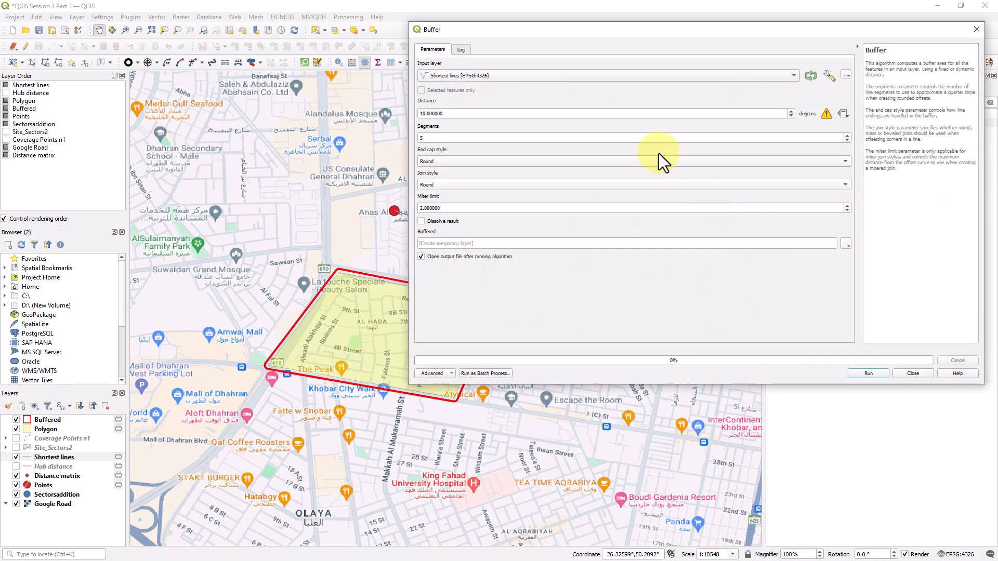
Buffer the Polygon layer by 0.0002 degrees with a Square end cap style into a temporary layer
drag(535, 36, 581, 87)
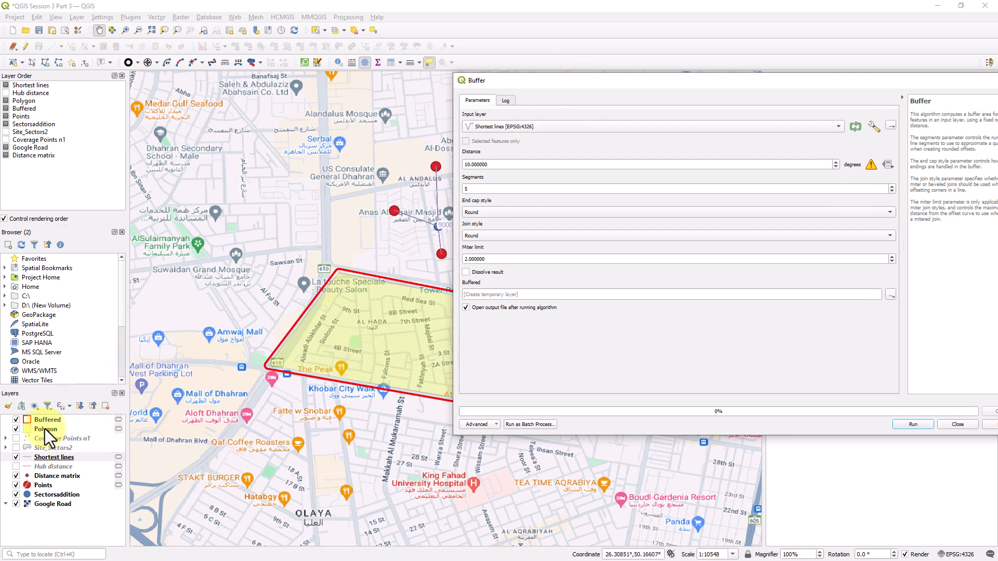
click(538, 131)
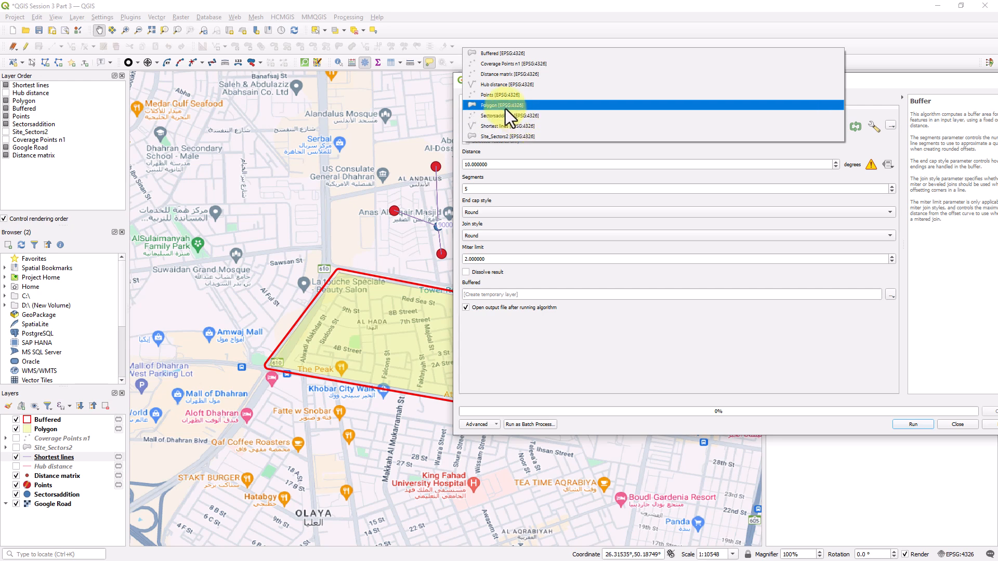
click(501, 102)
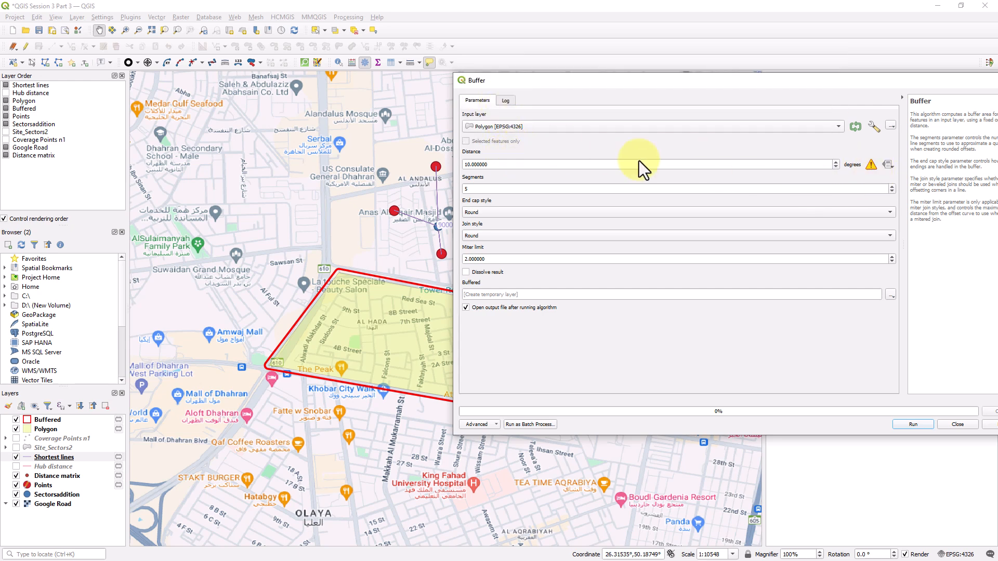
triple_click(468, 164)
text(0)
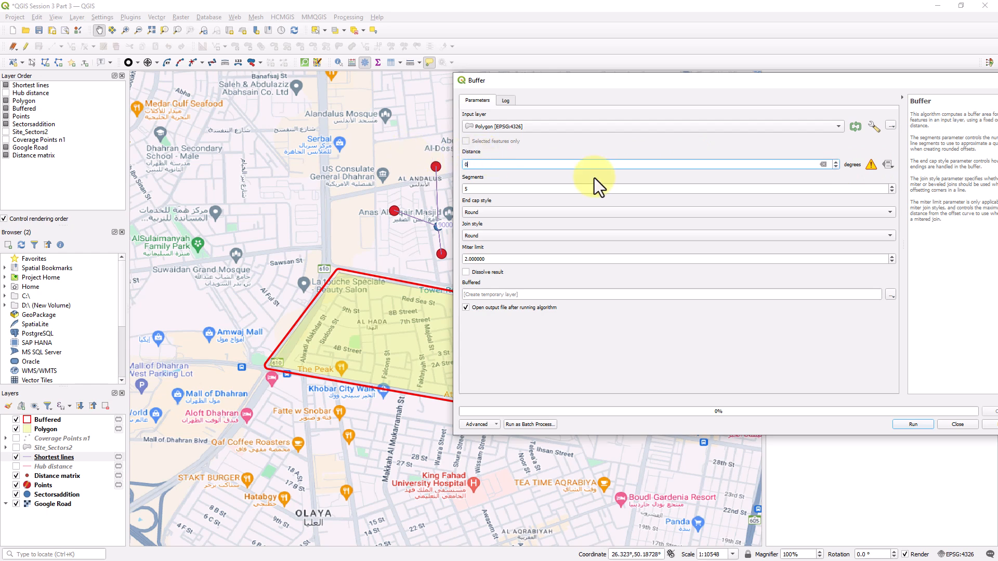
text(.0002)
click(484, 212)
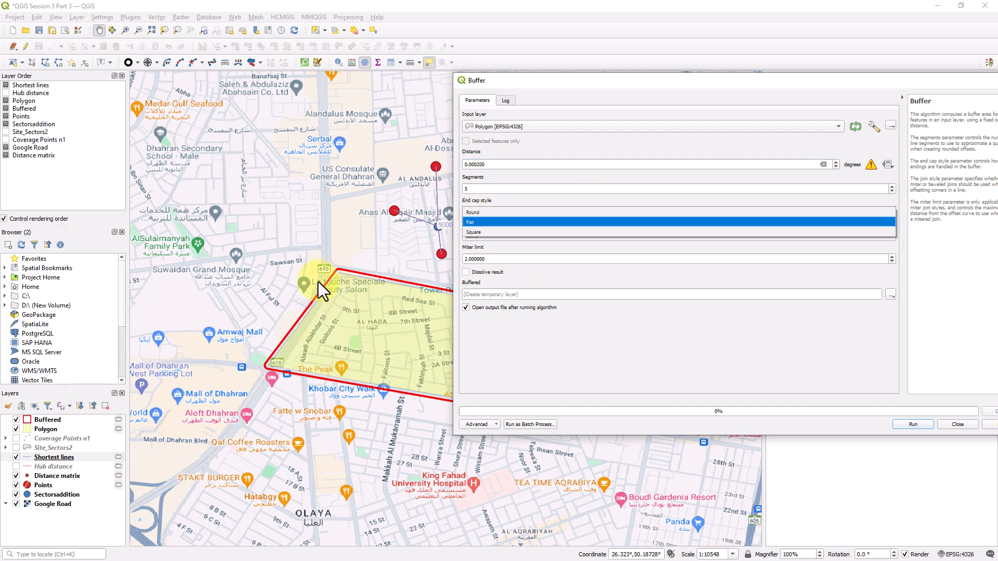
click(491, 234)
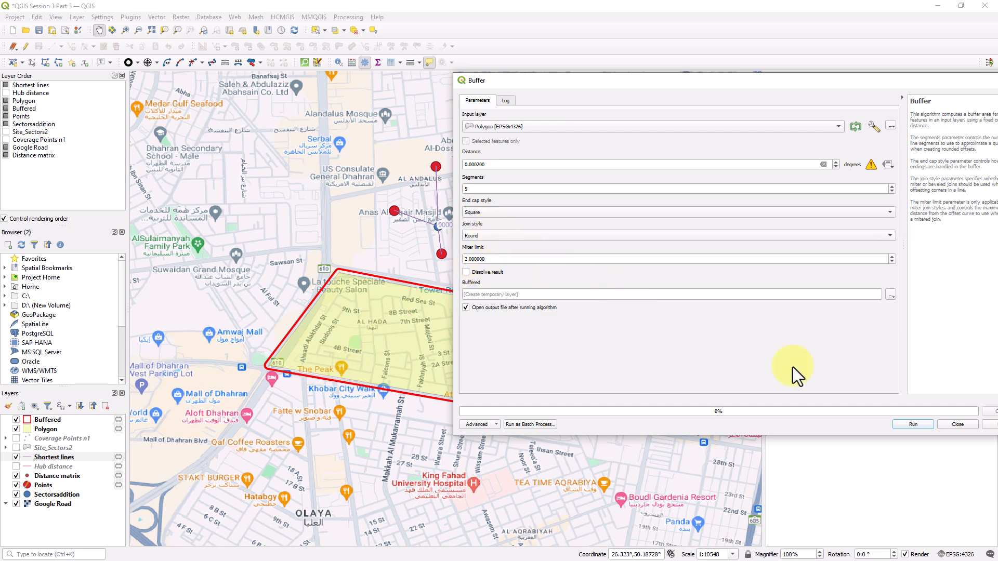
click(911, 424)
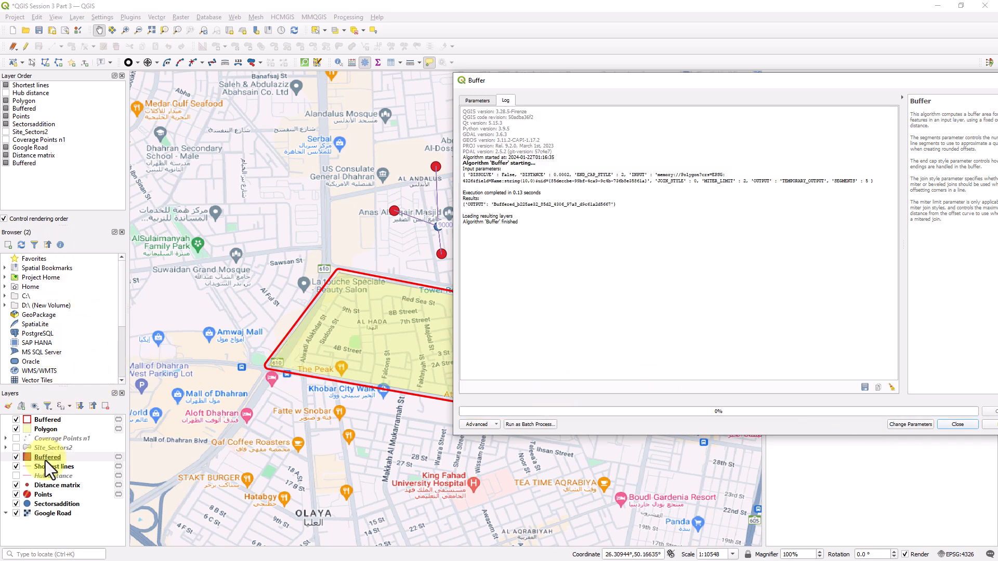
Move the new Buffered layer to the top of the rendering order, hide the older Buffered layer and close the open dialogs
drag(32, 164, 34, 86)
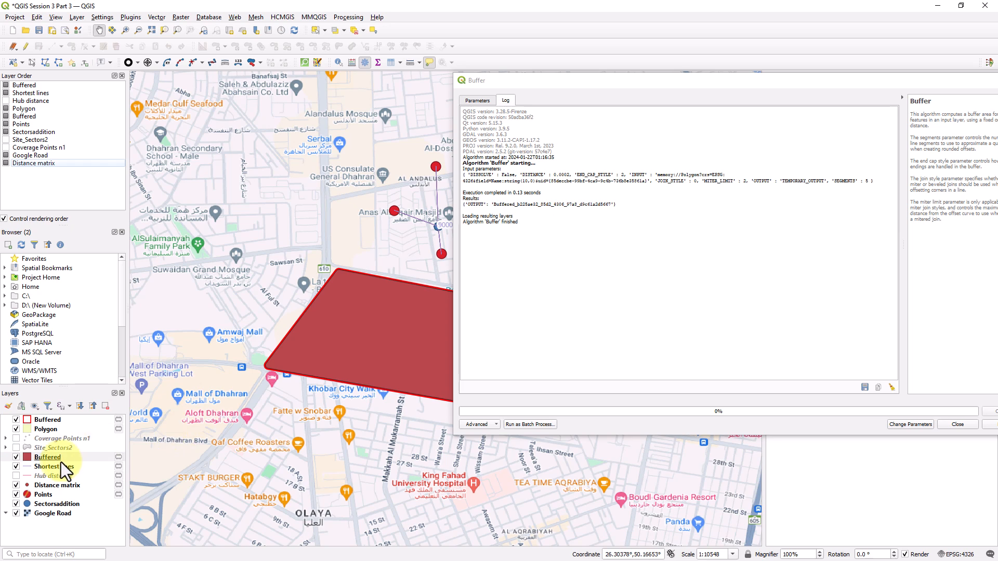
click(16, 420)
click(16, 428)
click(17, 429)
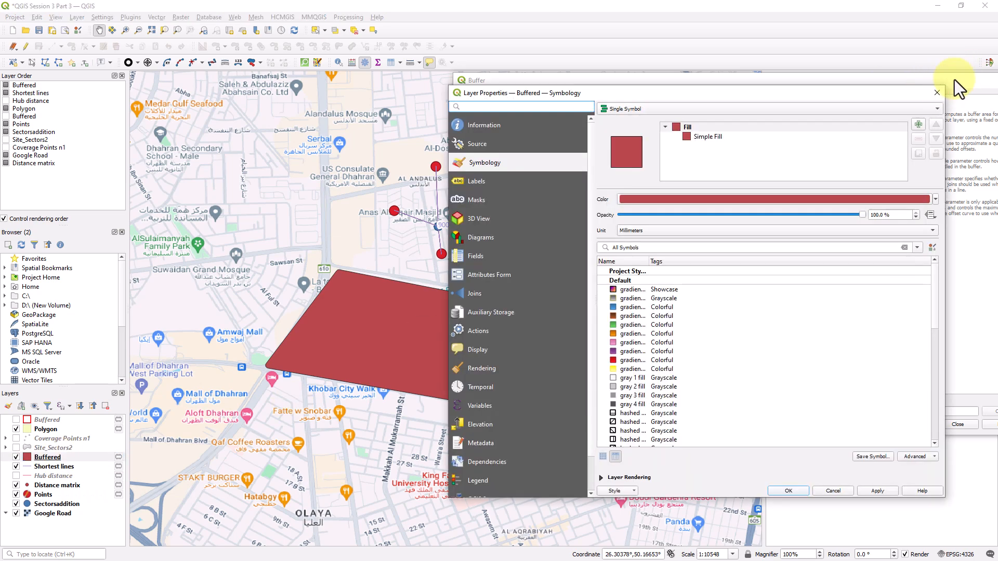
click(936, 92)
click(933, 83)
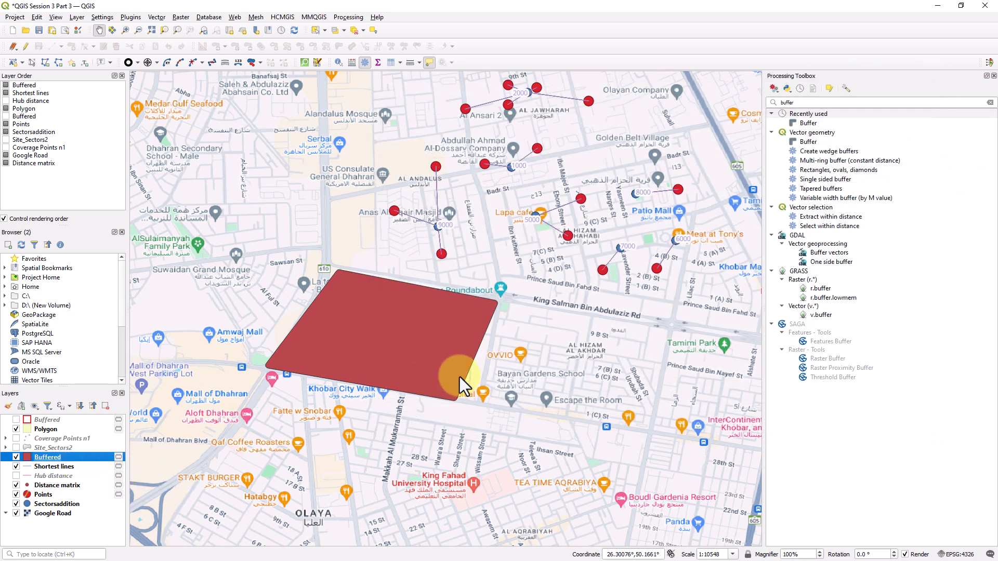
Style the new Buffered layer with a No Brush fill and a black 1.86 mm stroke
click(715, 133)
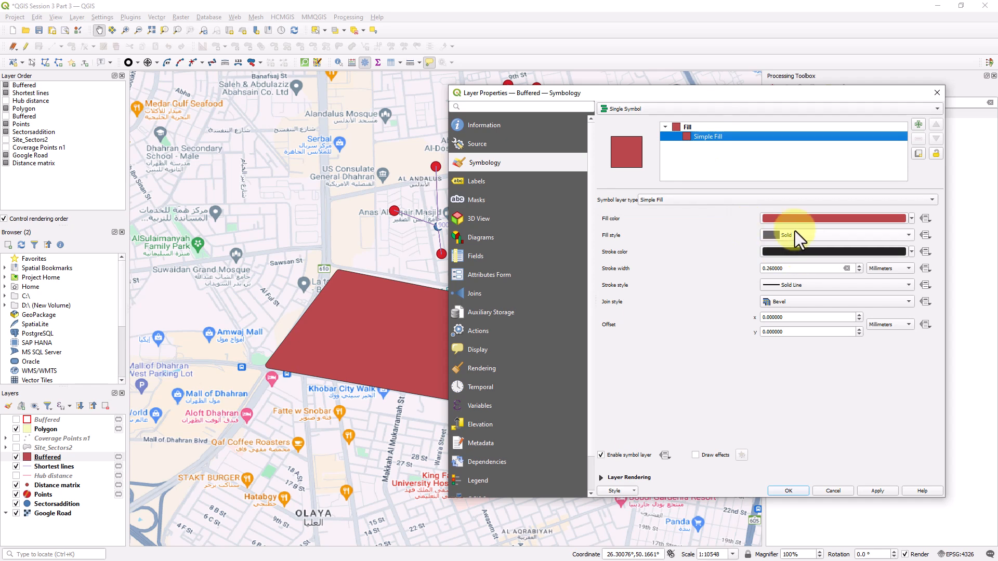
click(786, 237)
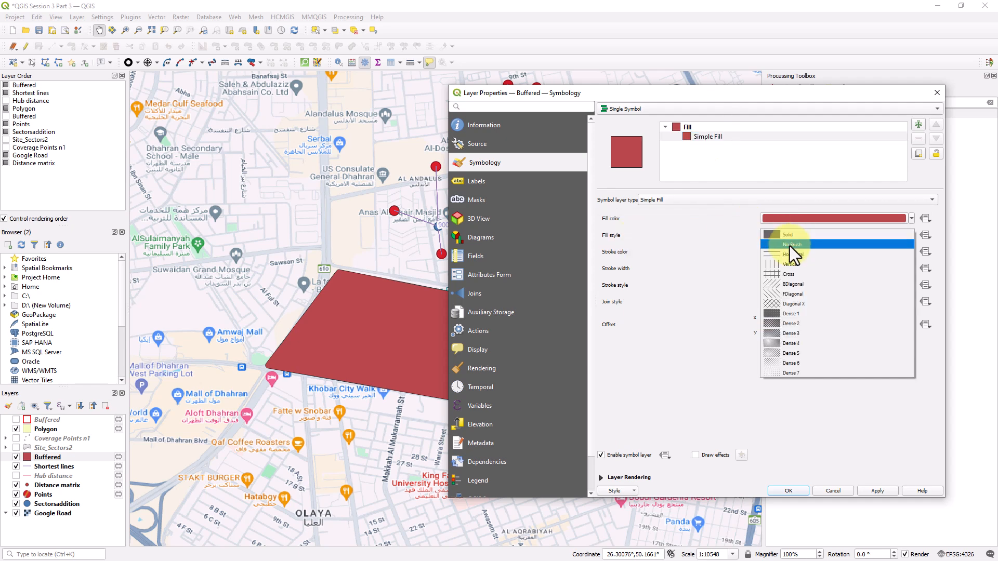
click(790, 246)
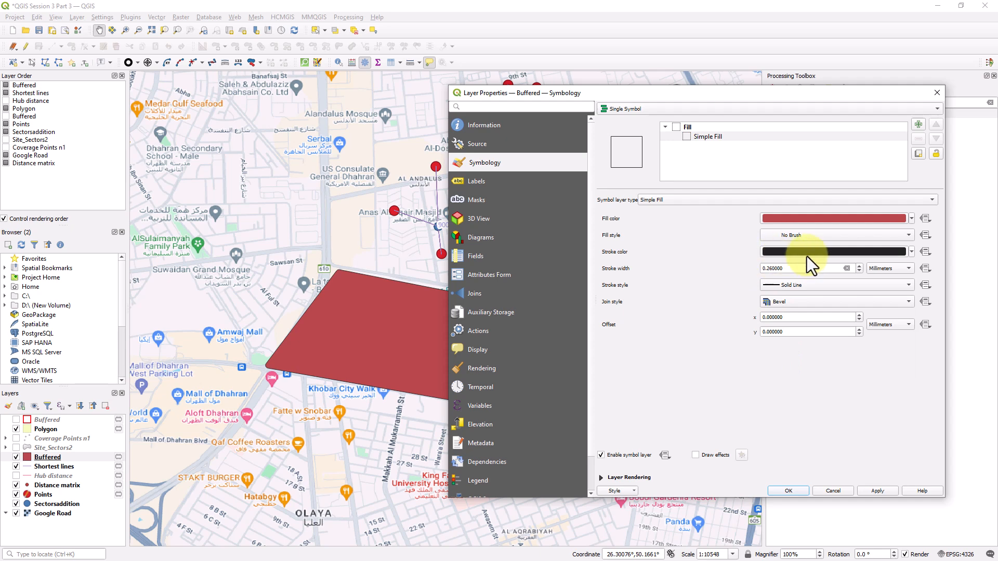
scroll(858, 266, up, 8)
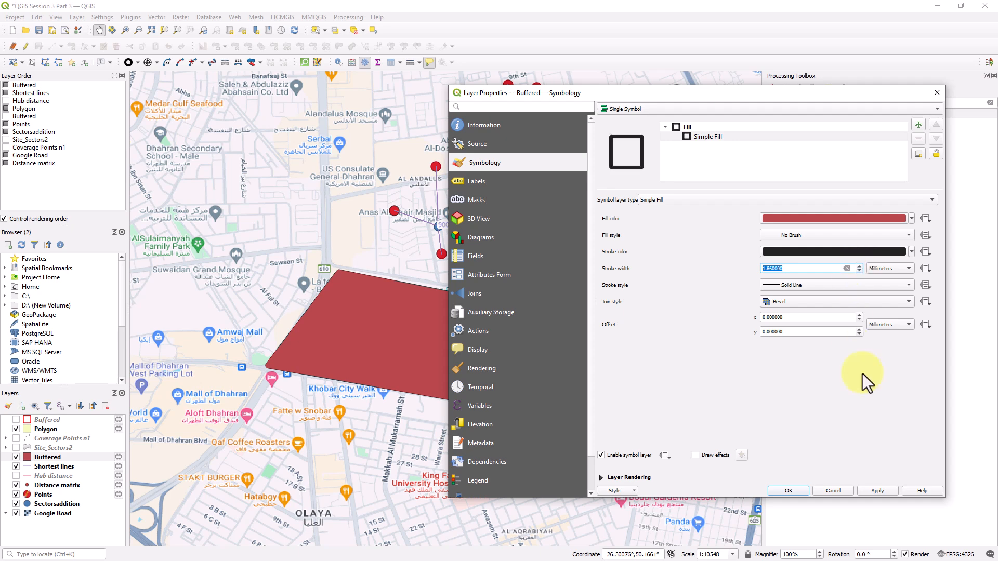
click(877, 494)
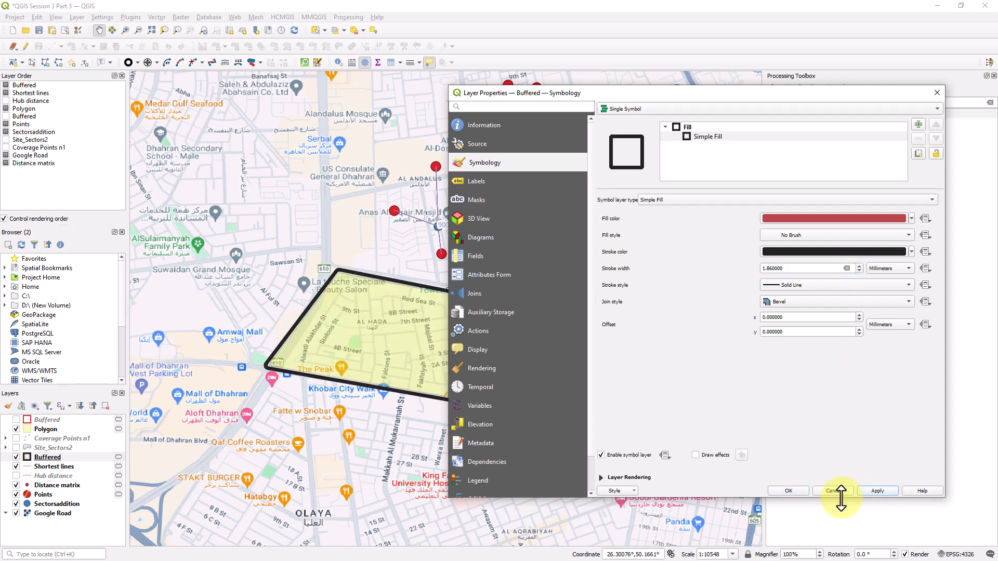
click(784, 491)
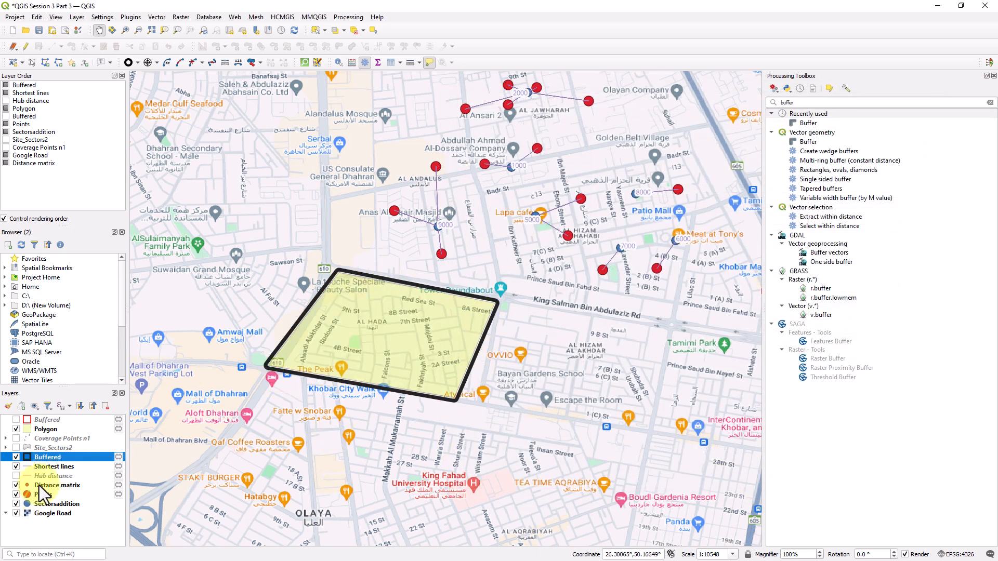
Buffer the black-outlined Buffered layer by 0.003 degrees with 10 segments and Round end caps into a temporary layer
double_click(808, 122)
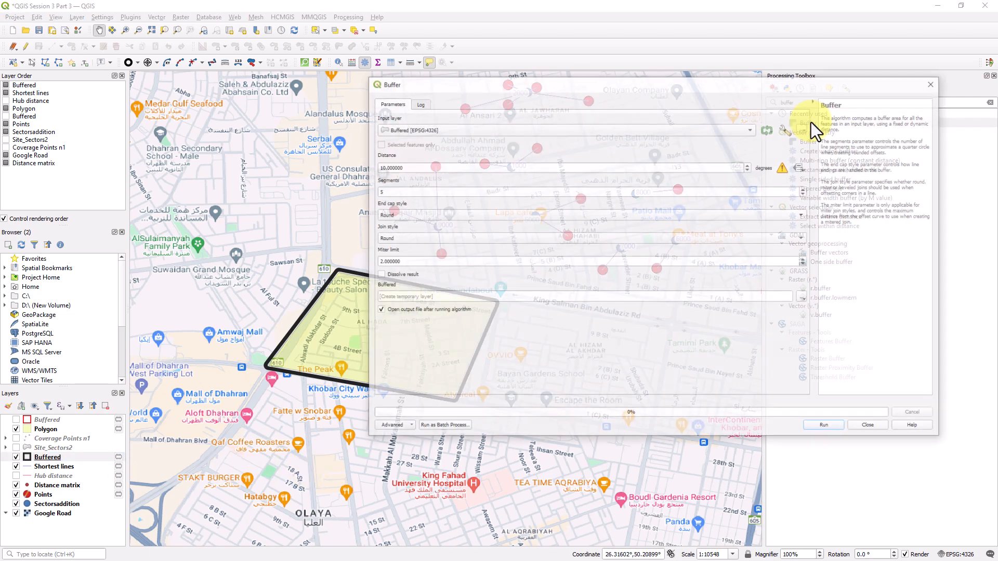
drag(443, 167, 316, 162)
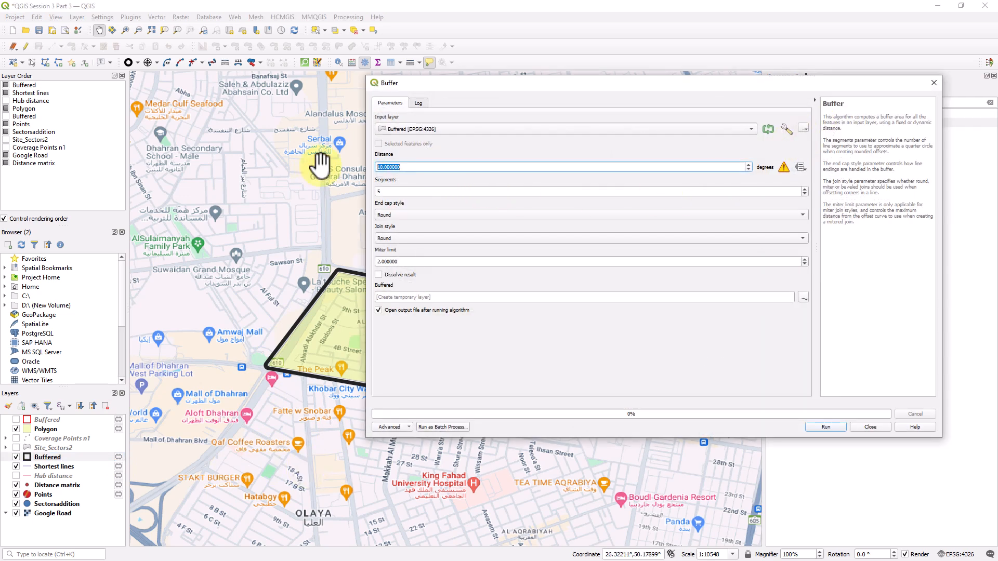
text(0.003)
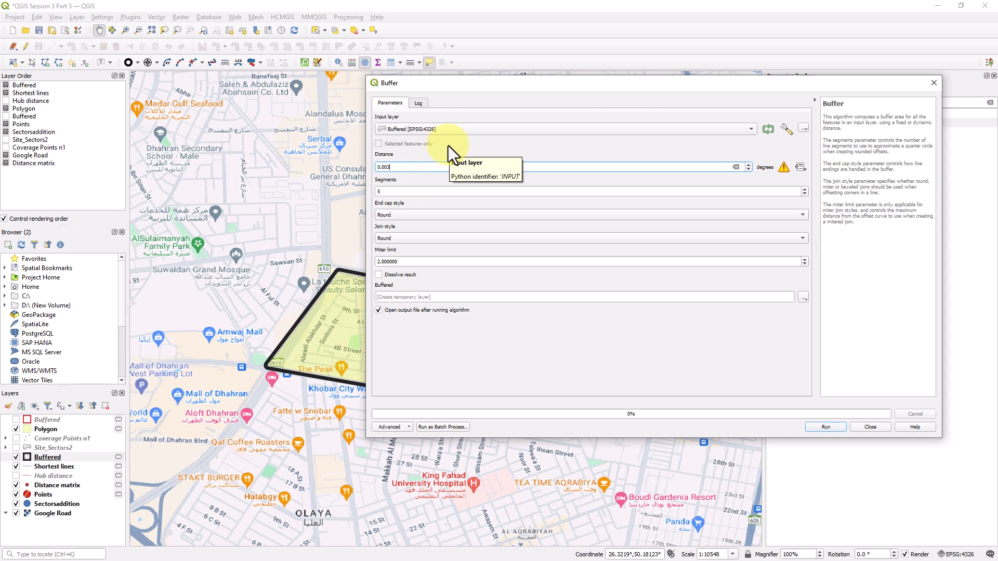
double_click(389, 191)
text(10)
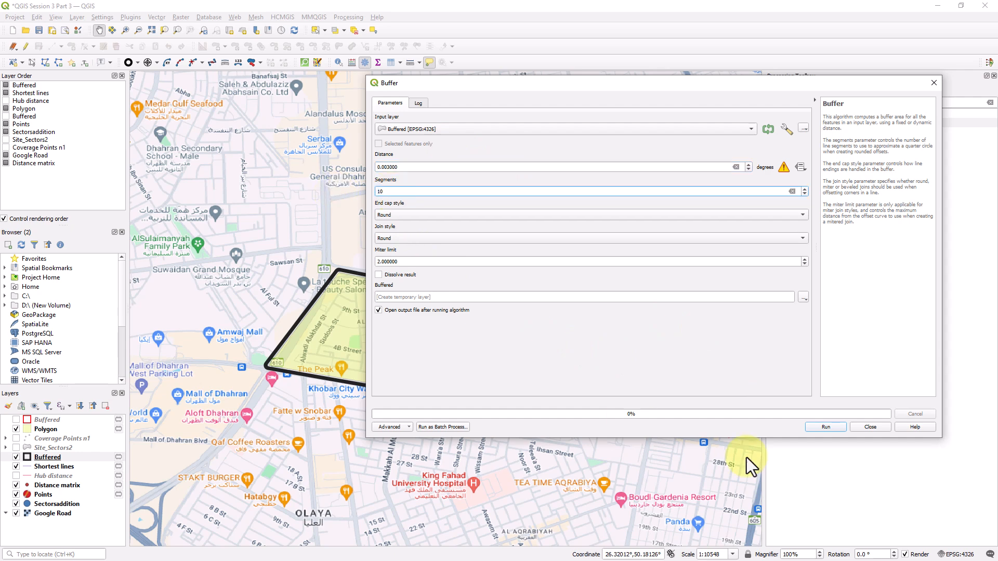
key(Return)
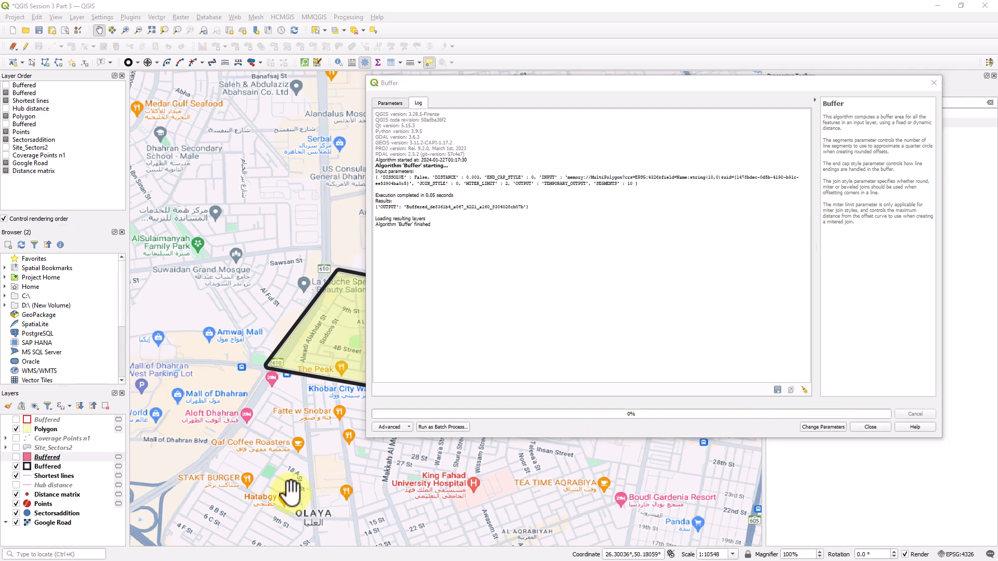
Rename the black-outlined Buffered layer as Buffered1 and show the pink Buffered layer on the map
drag(710, 88, 863, 153)
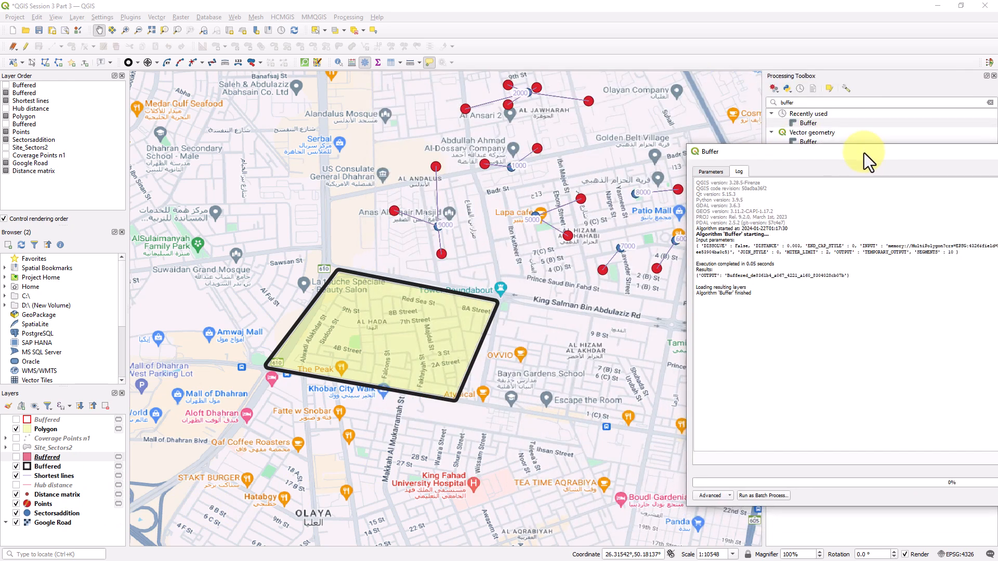
right_click(54, 466)
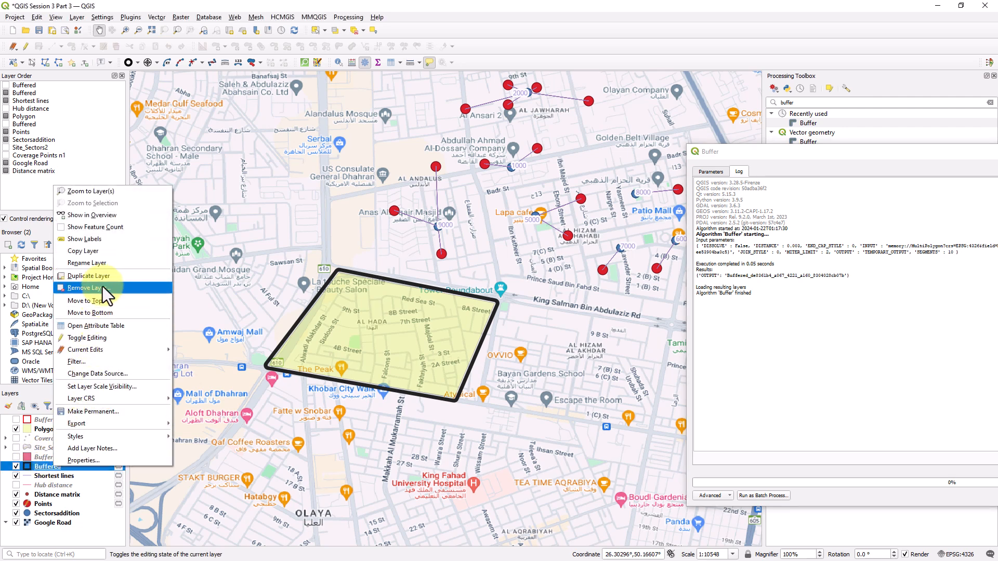
click(108, 262)
click(70, 470)
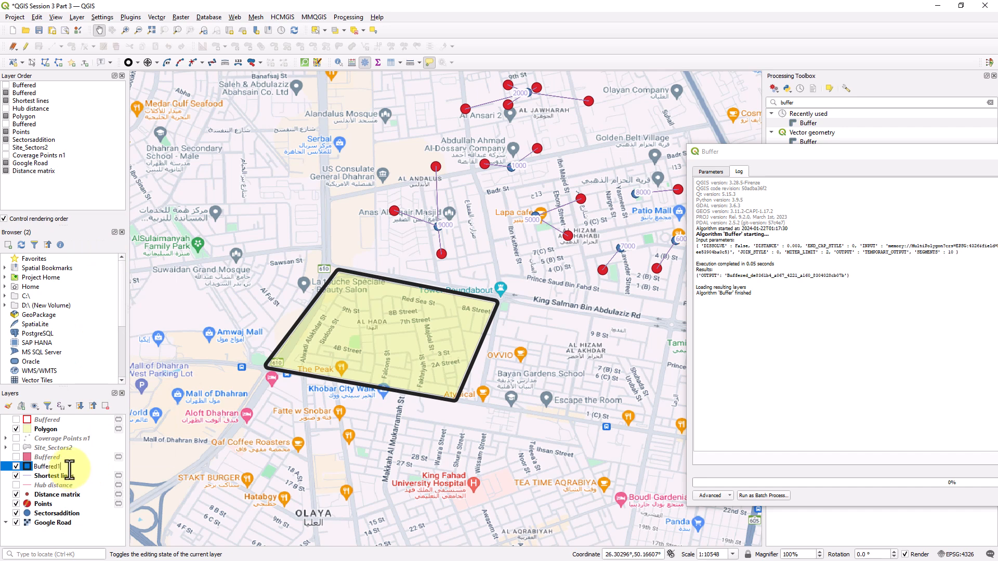
text(1)
key(Return)
click(58, 455)
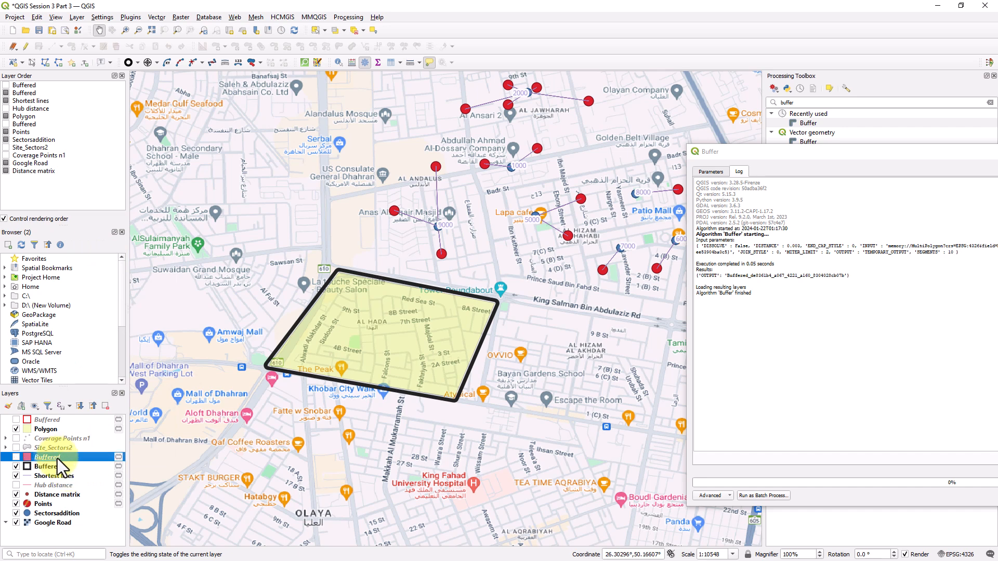
click(15, 457)
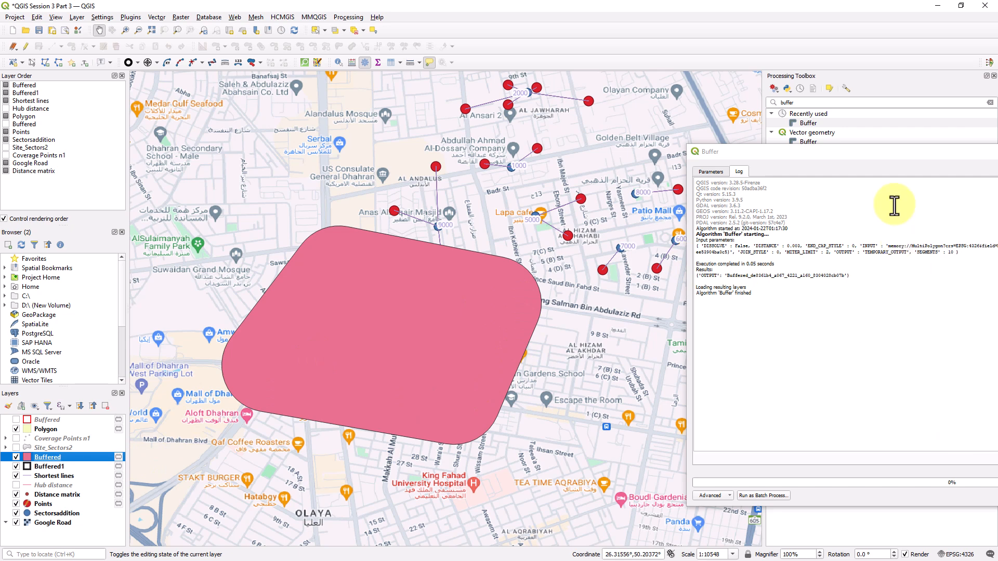
Review the Buffer algorithm's parameters, close its dialog and hide the pink Buffered layer
drag(887, 153, 744, 107)
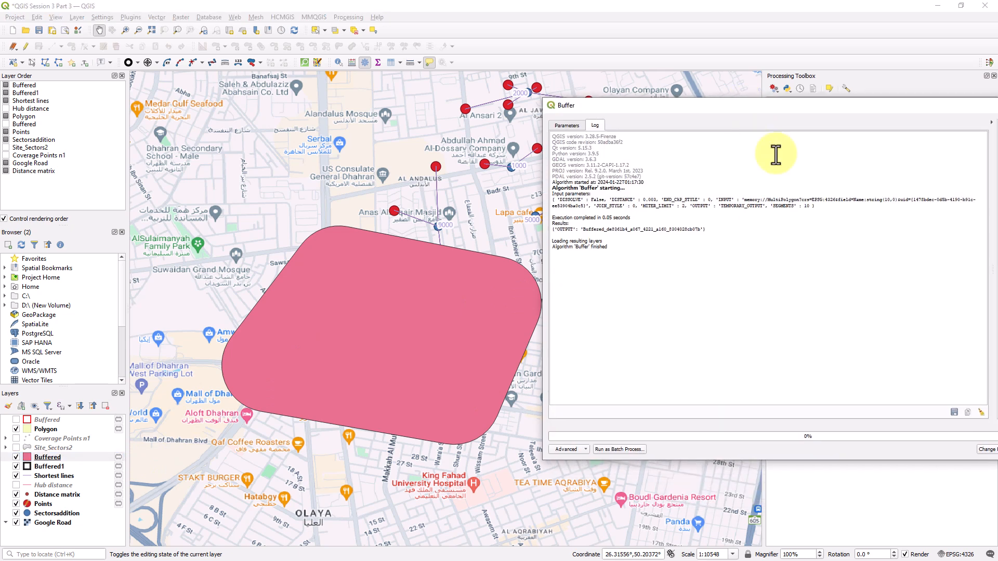
double_click(800, 108)
click(889, 436)
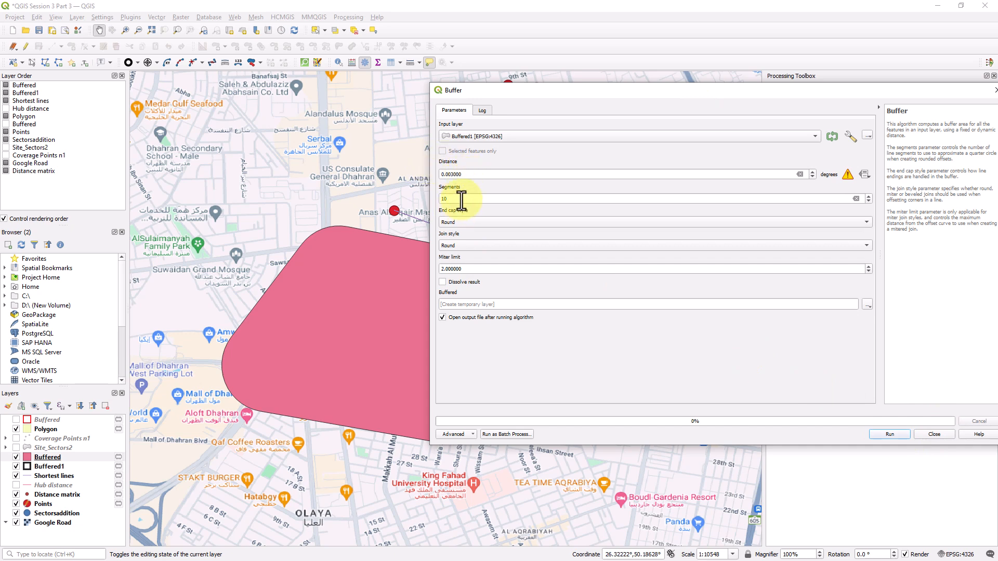
click(933, 434)
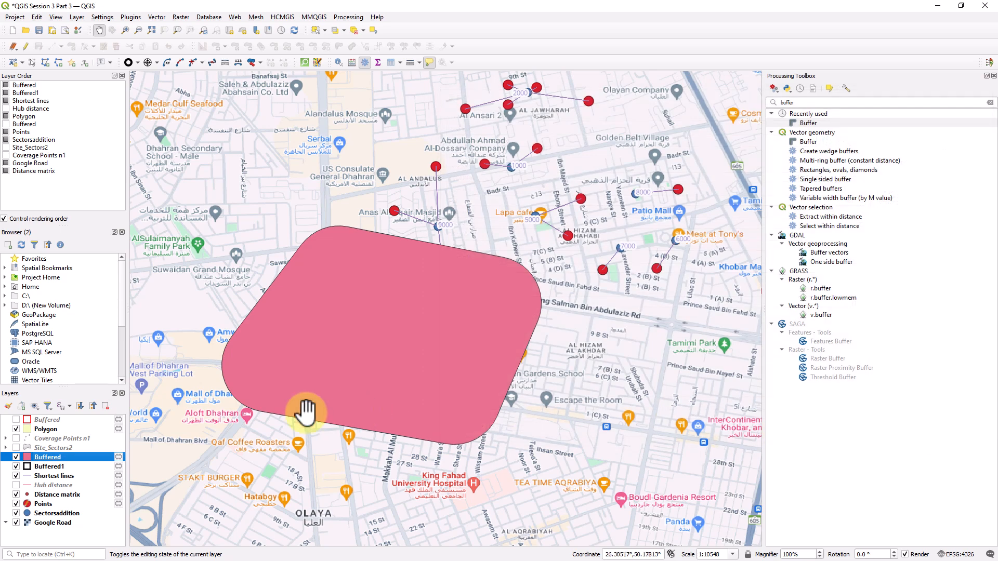
click(17, 457)
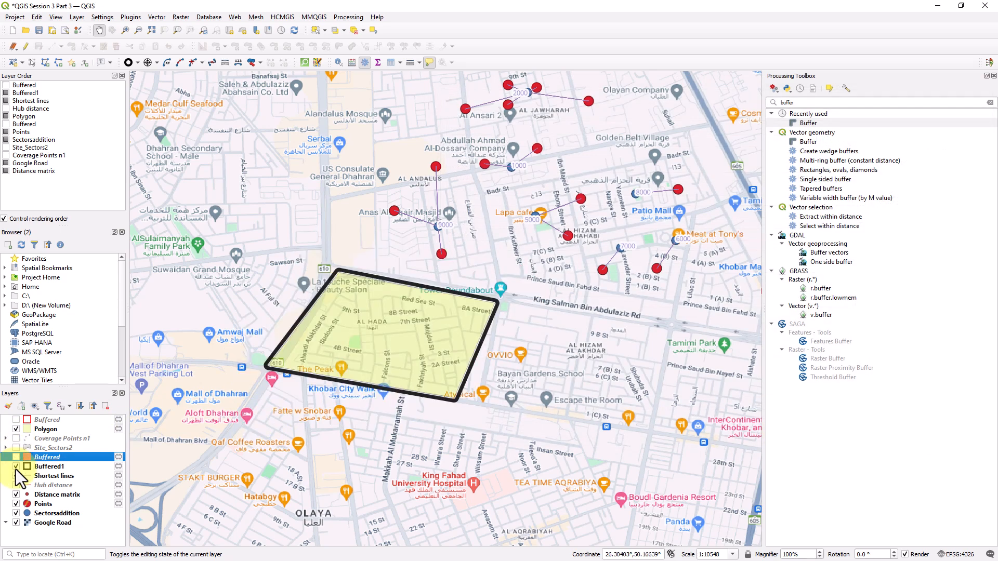
scroll(301, 383, down, 3)
scroll(330, 356, up, 3)
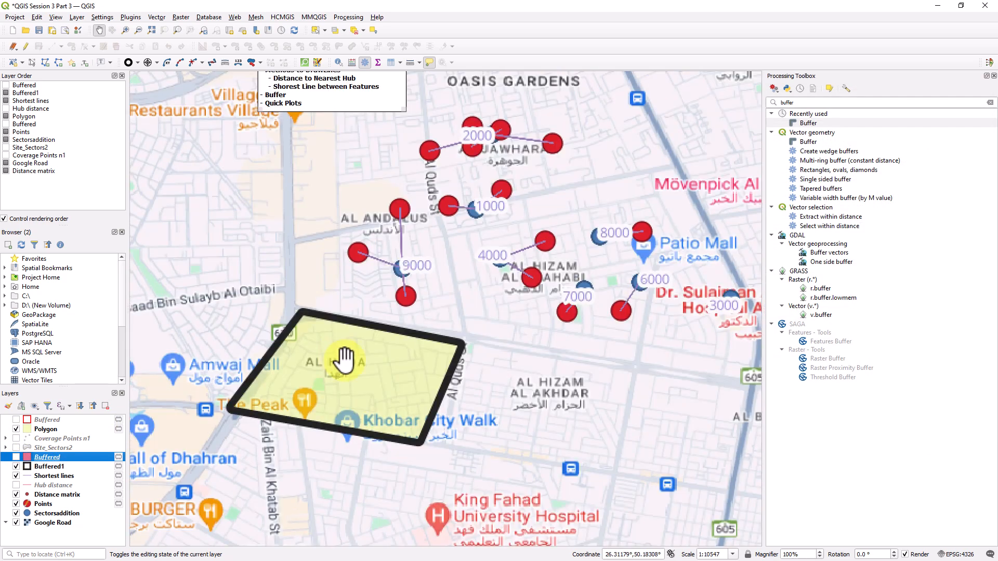
drag(501, 309, 503, 343)
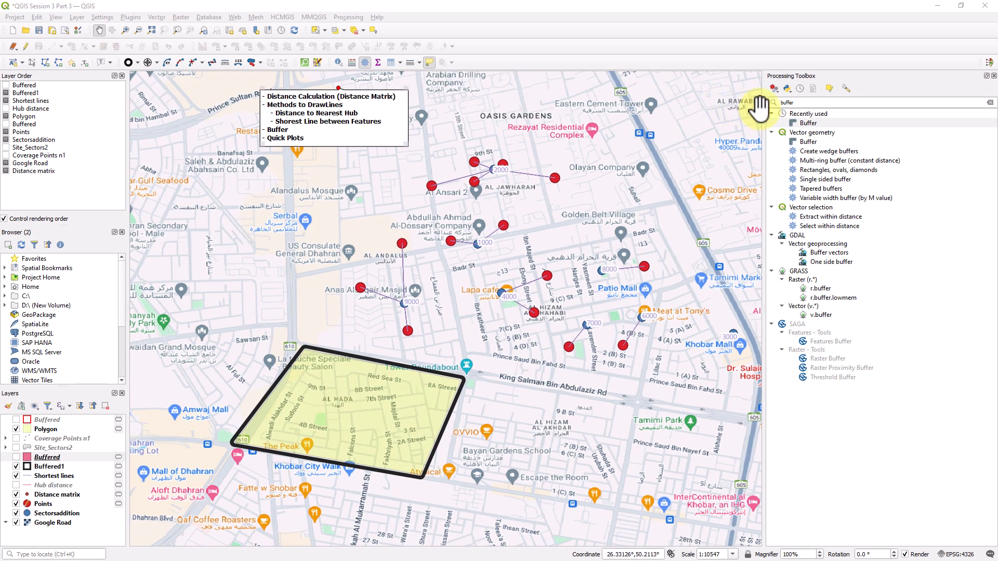
Show the Coverage Points n1 layer and search the processing algorithms for "plot"
double_click(807, 107)
text(plot)
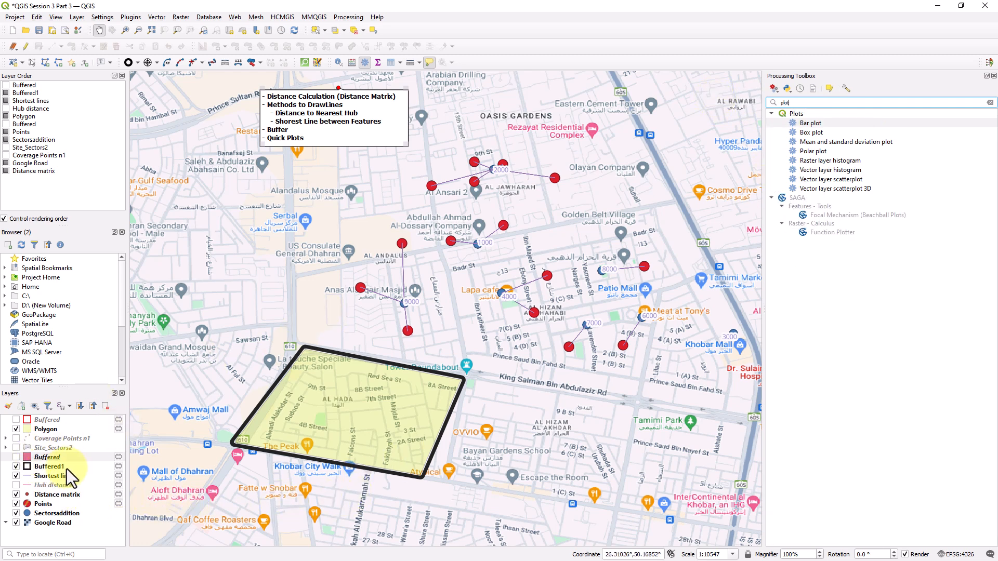
click(17, 438)
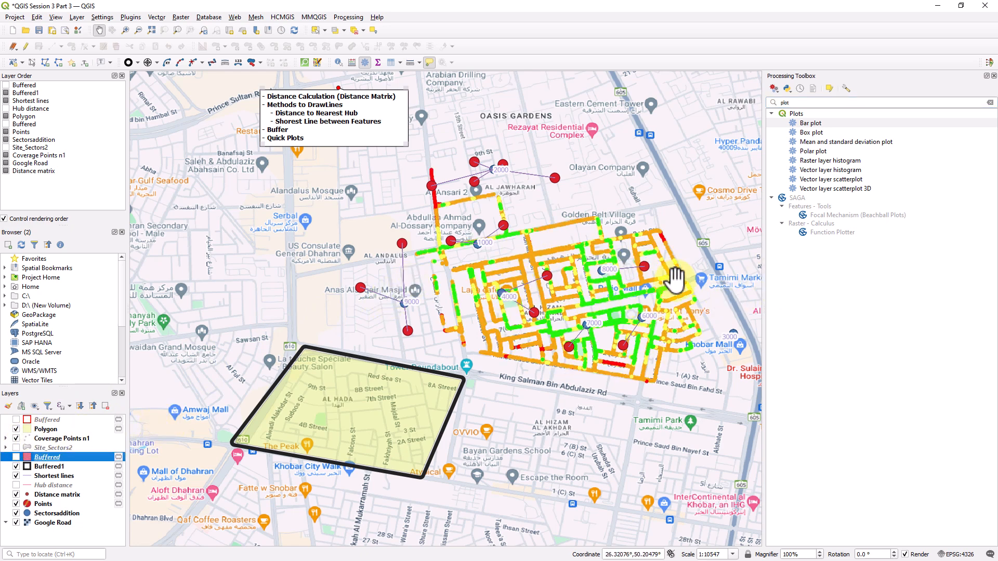
double_click(797, 103)
text(plot)
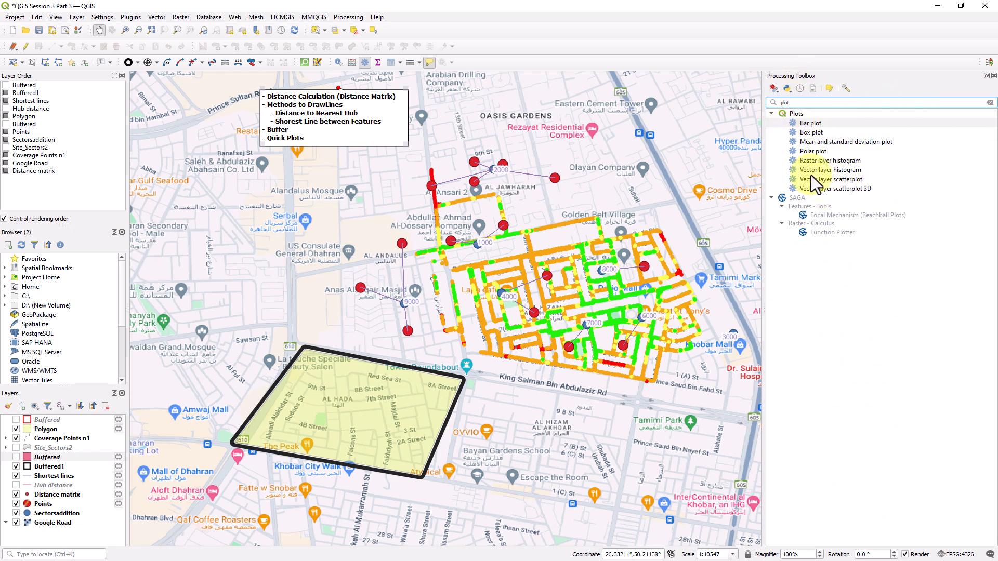
Generate a Vector layer histogram of NR Serving SS-RSRP_All Logs from Coverage Points n1 with 5 bins and view the plot
double_click(838, 170)
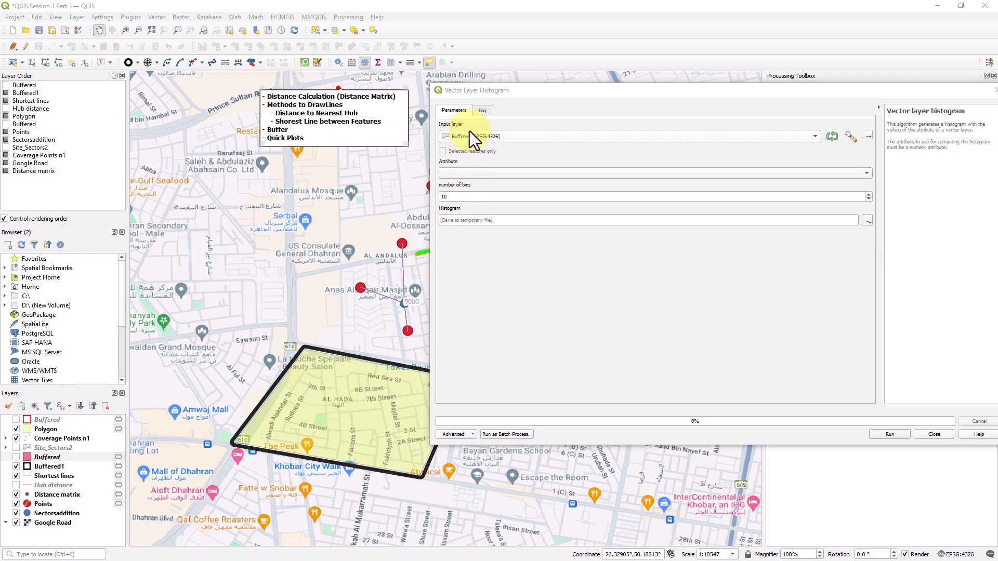
click(491, 140)
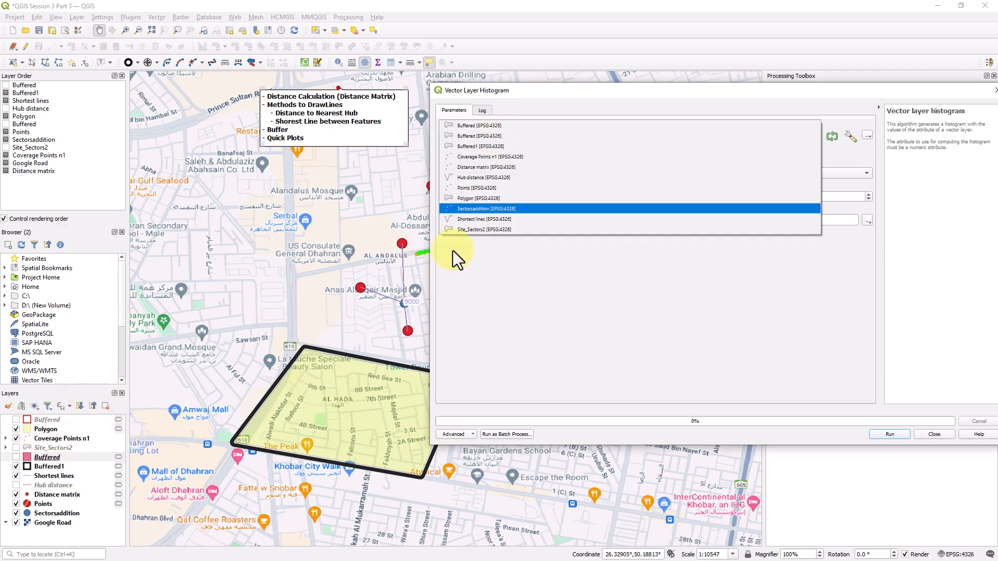
click(497, 157)
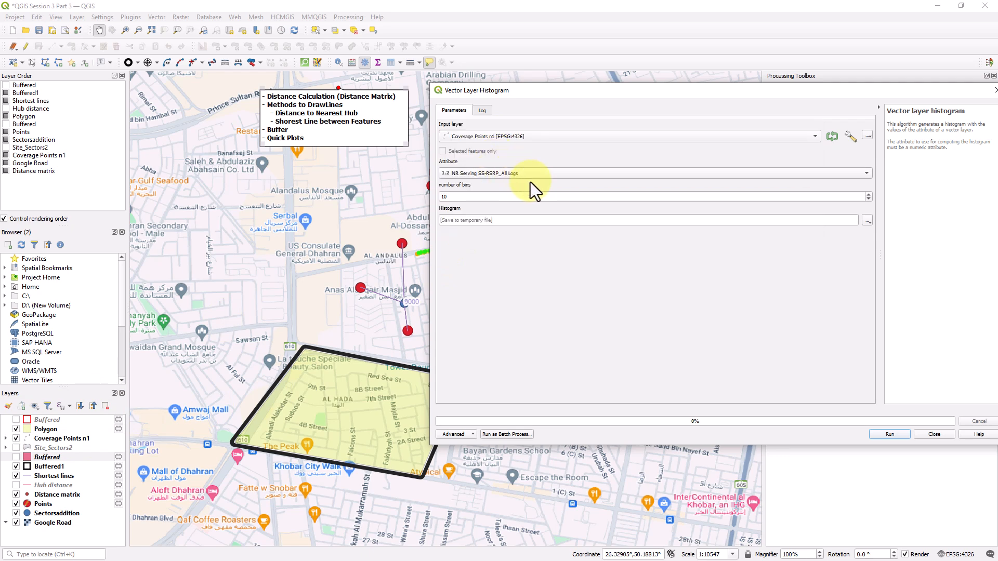
click(508, 173)
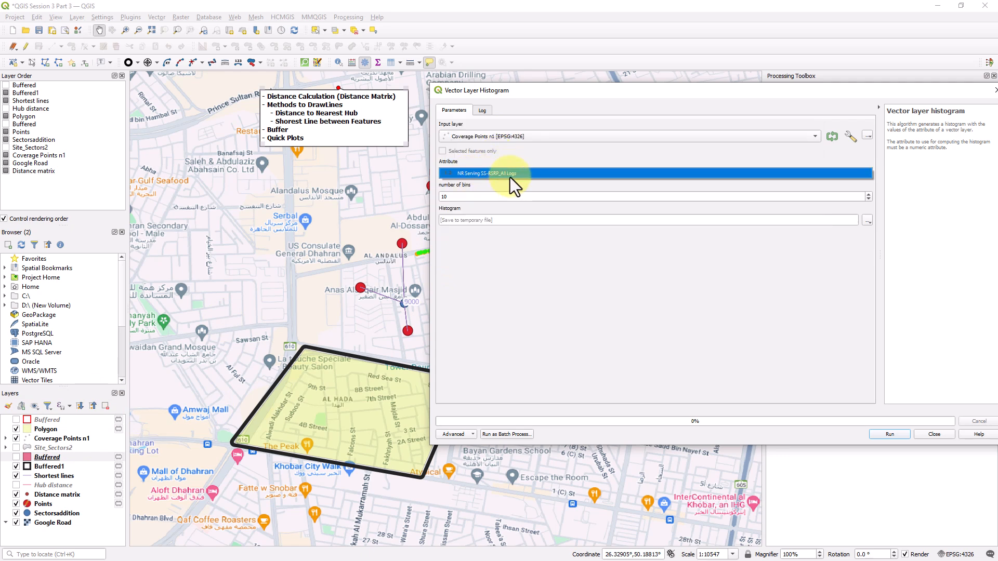
click(509, 176)
drag(473, 196, 416, 194)
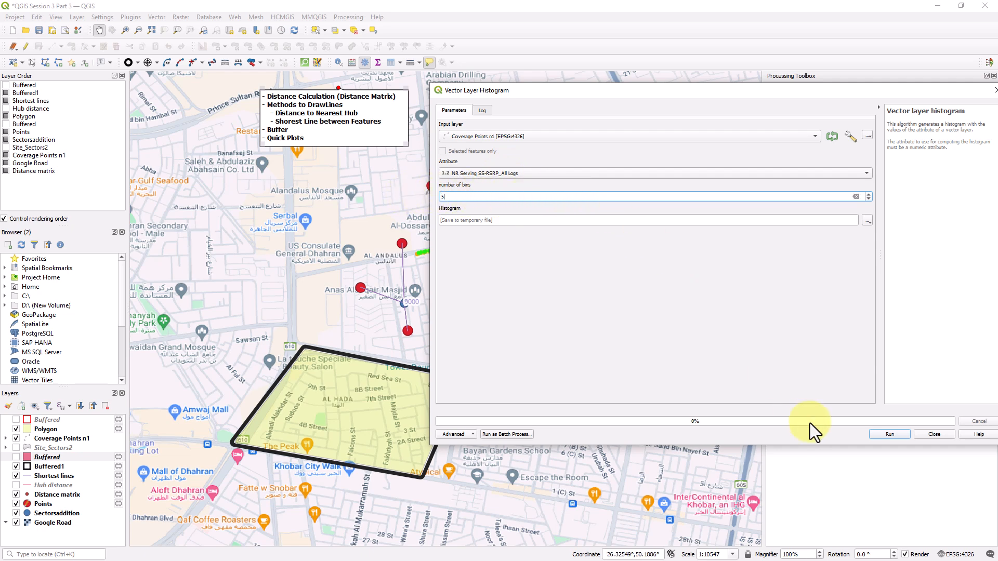
click(873, 436)
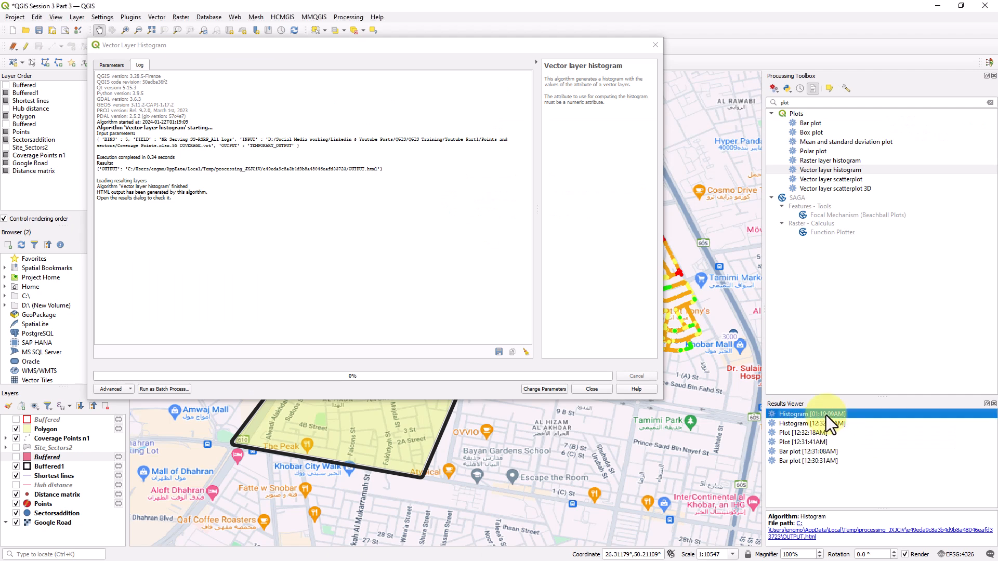
double_click(825, 416)
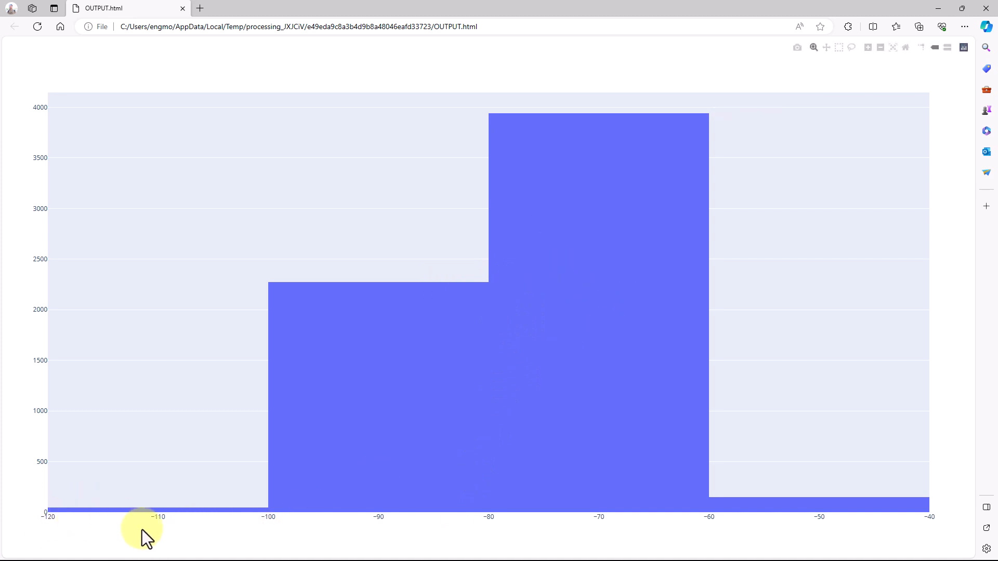
key(alt+Tab)
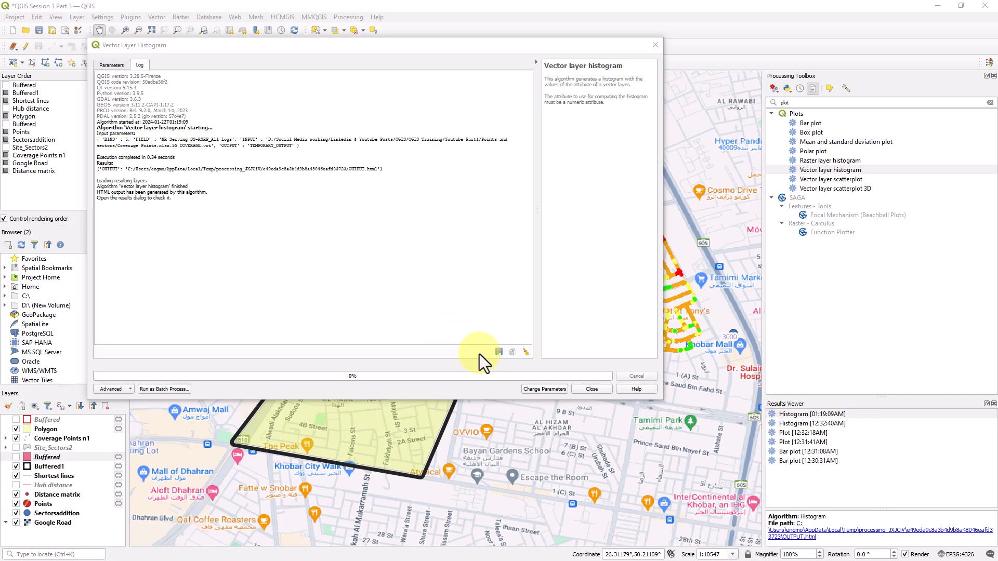
Rerun the Vector layer histogram of NR Serving SS-RSRP_All Logs with 20 bins and open the newest histogram result
click(549, 390)
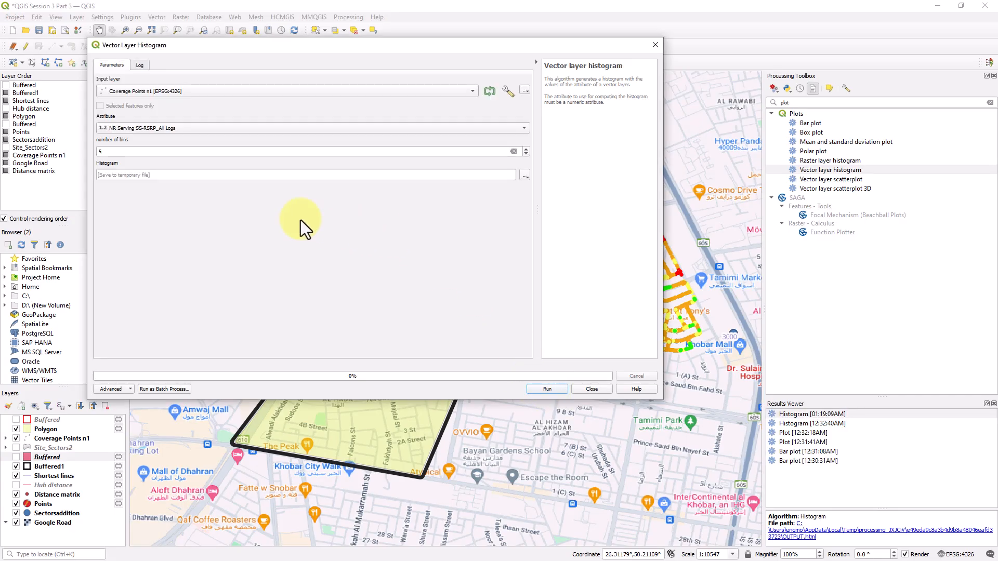
drag(136, 153, 44, 151)
text(20)
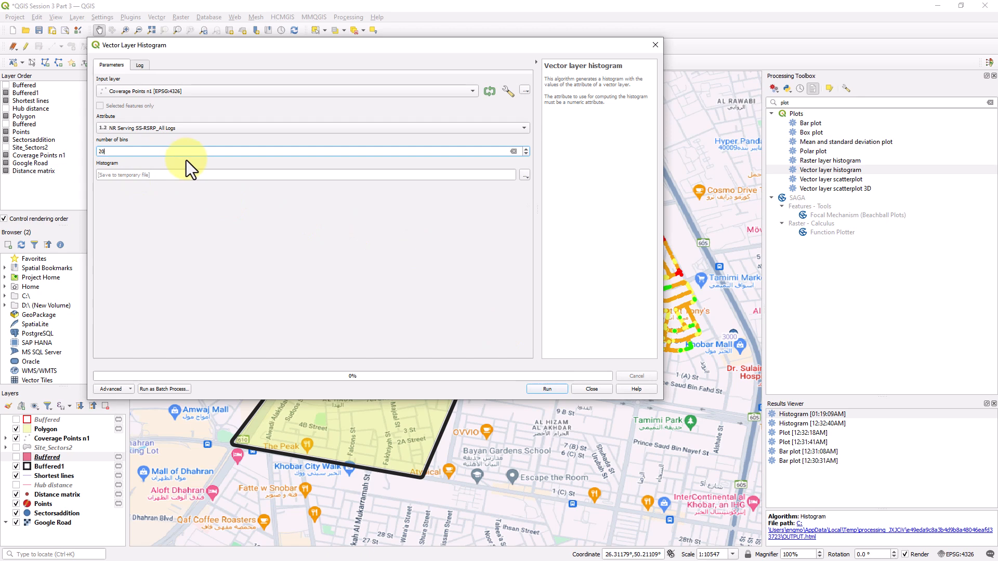
click(553, 393)
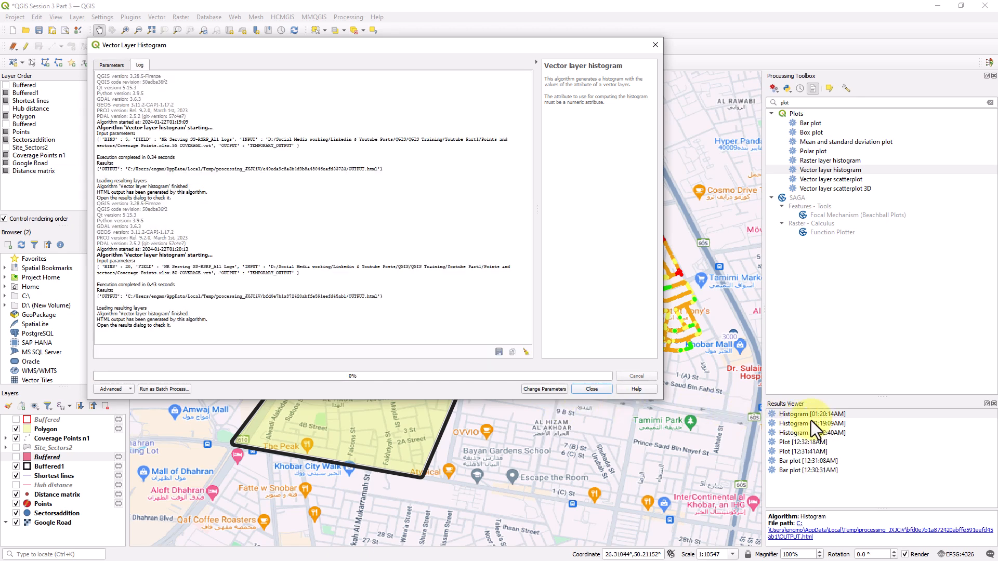
double_click(805, 416)
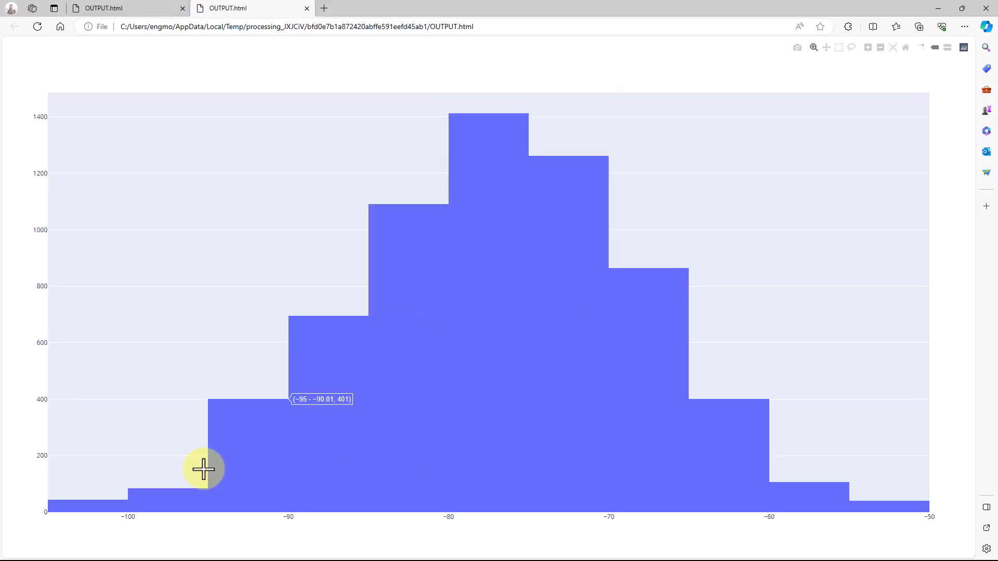
Compare the 5-bin and 20-bin histogram plots in the browser, return to QGIS and close the Vector Layer Histogram dialog
click(140, 9)
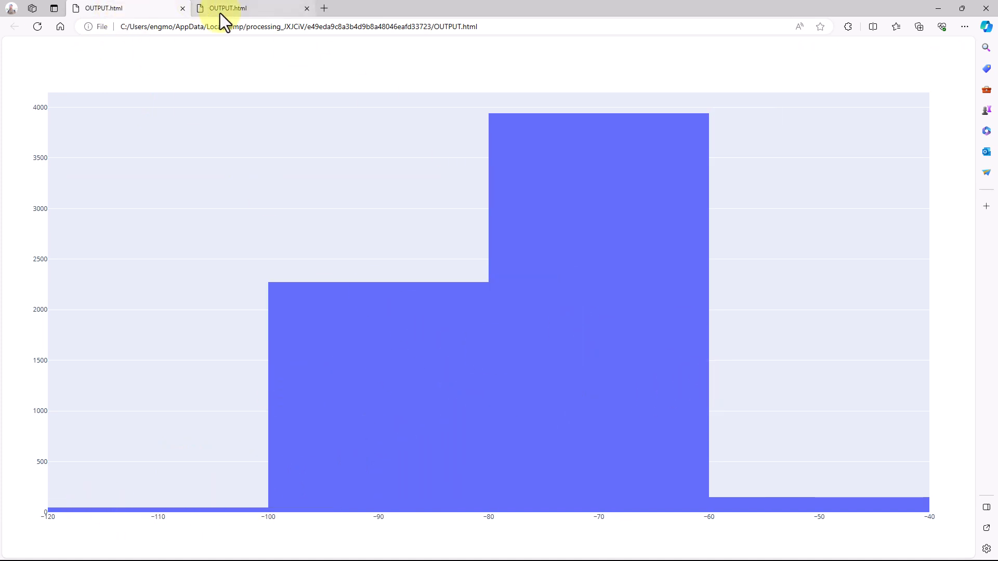
click(207, 9)
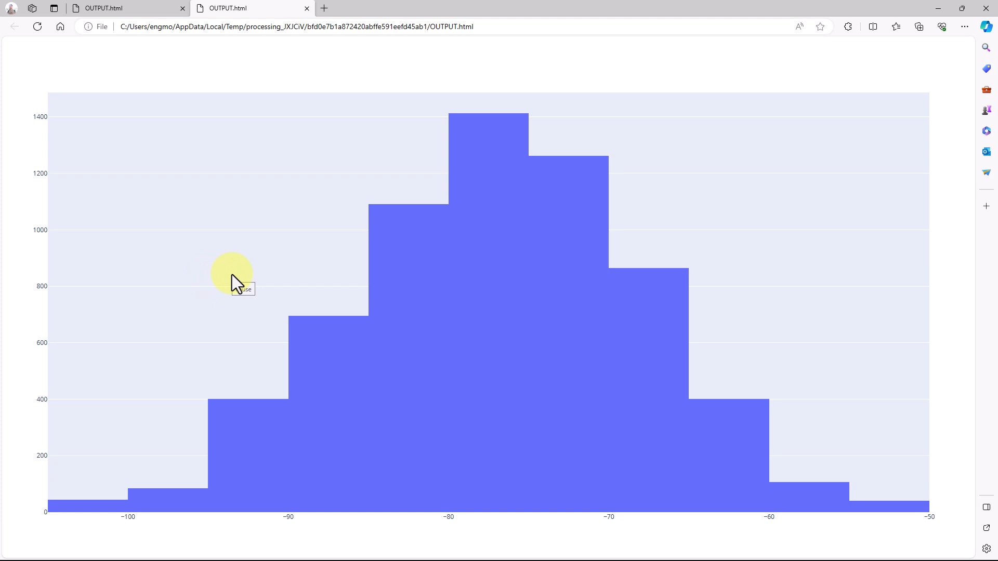
click(938, 8)
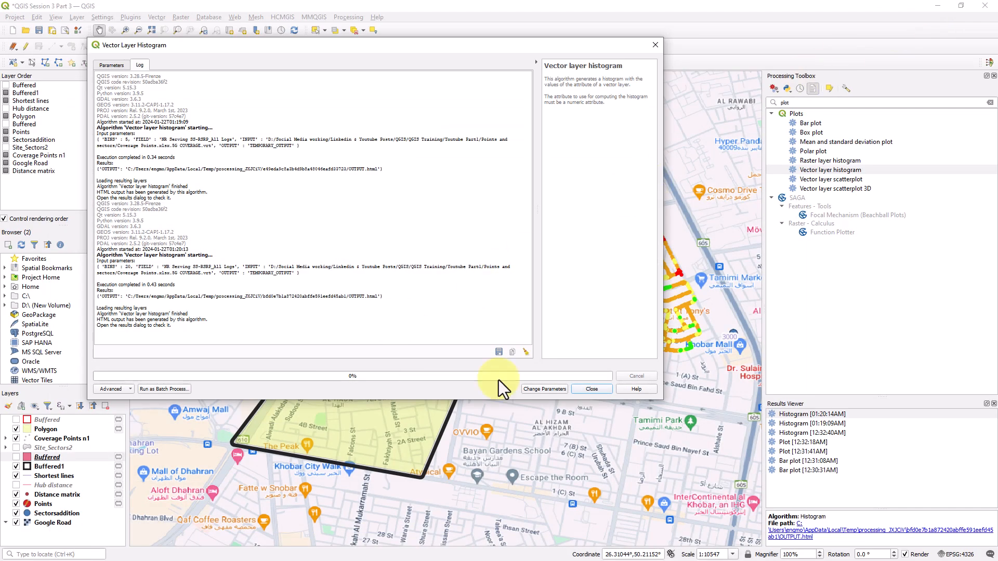
click(592, 389)
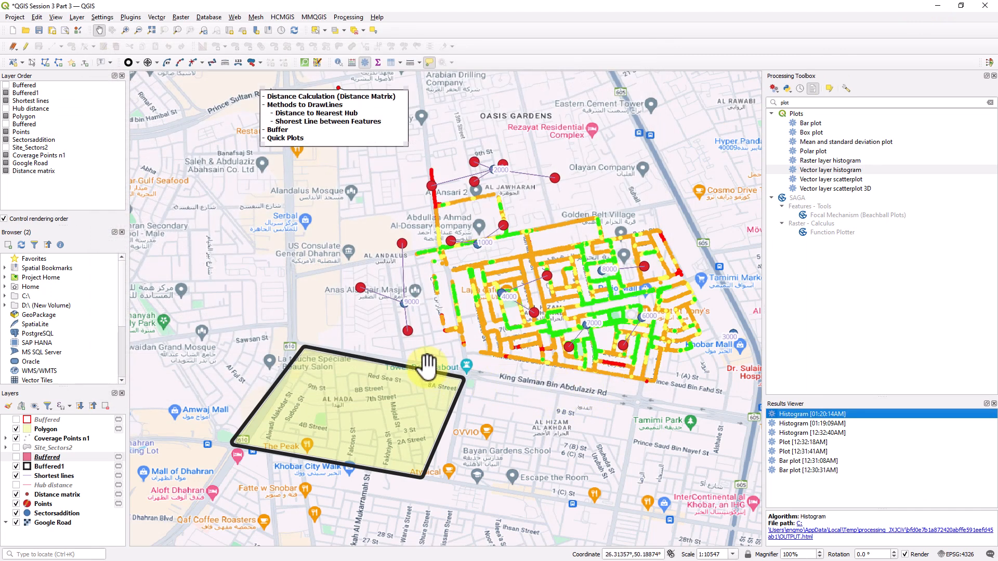